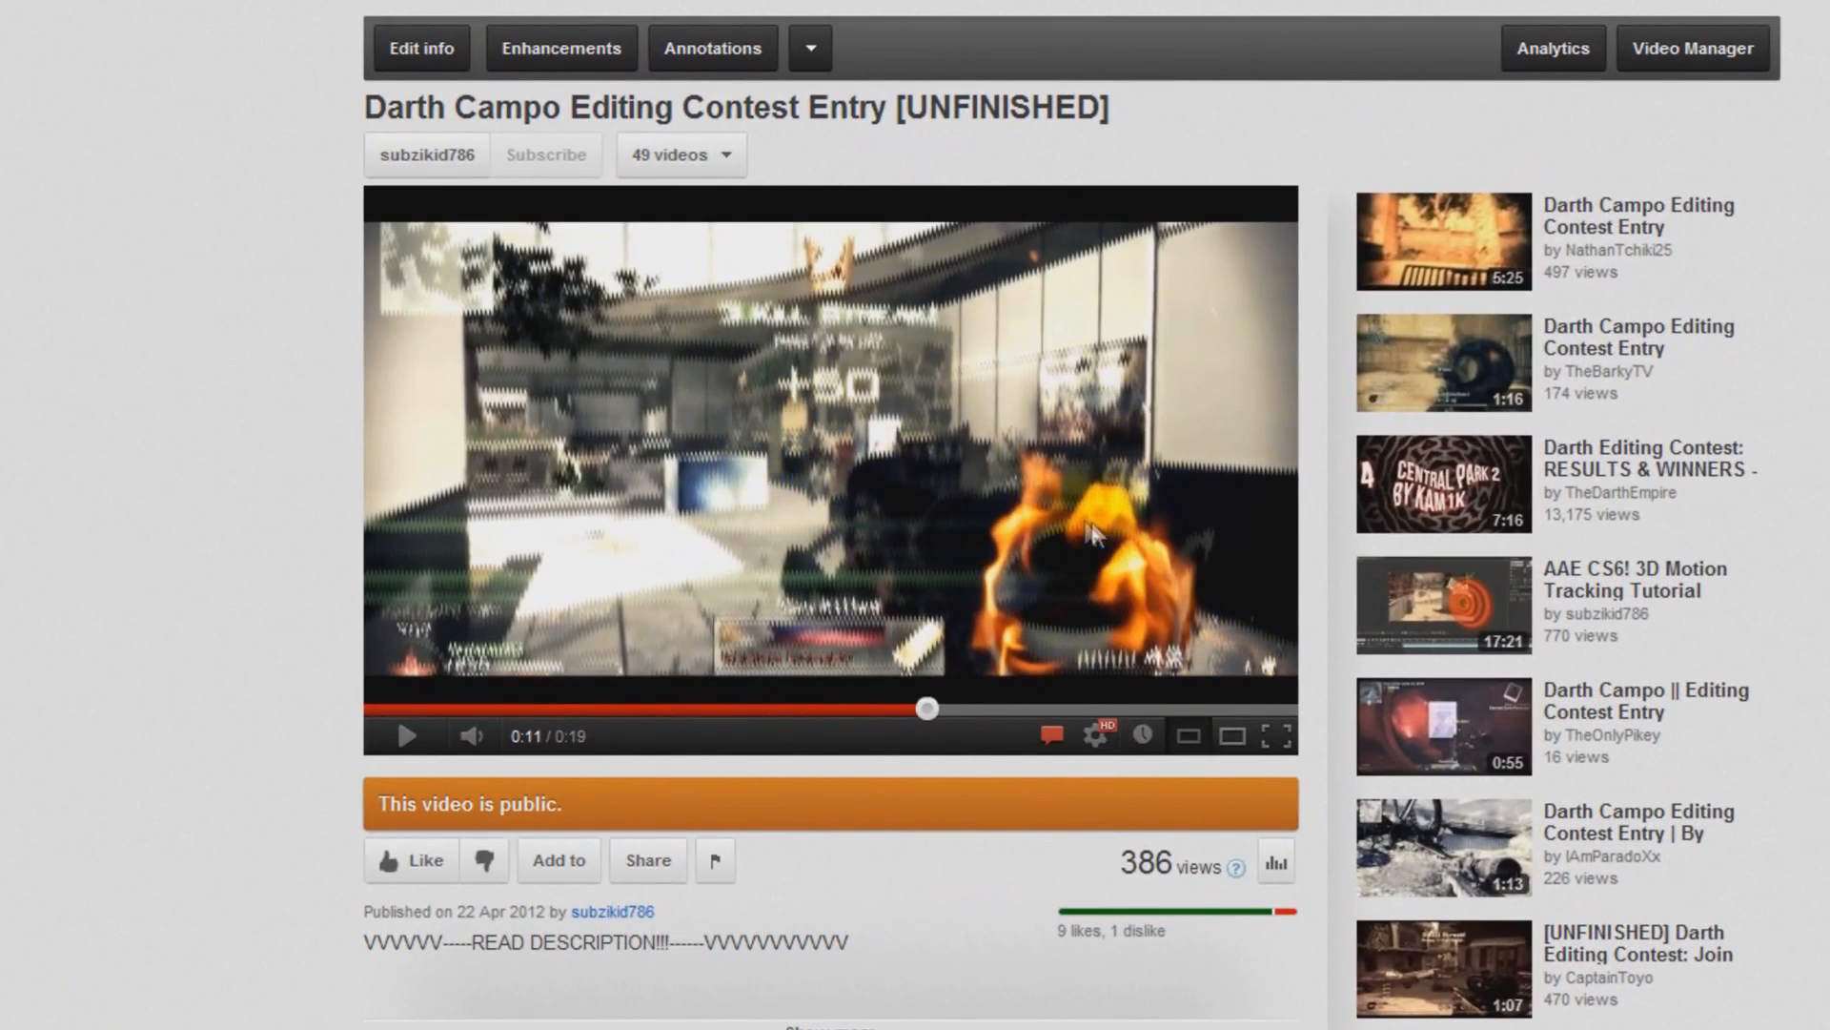
Replay the contest entry video from about 0:10 to examine its burning gun effect
left_click(821, 485)
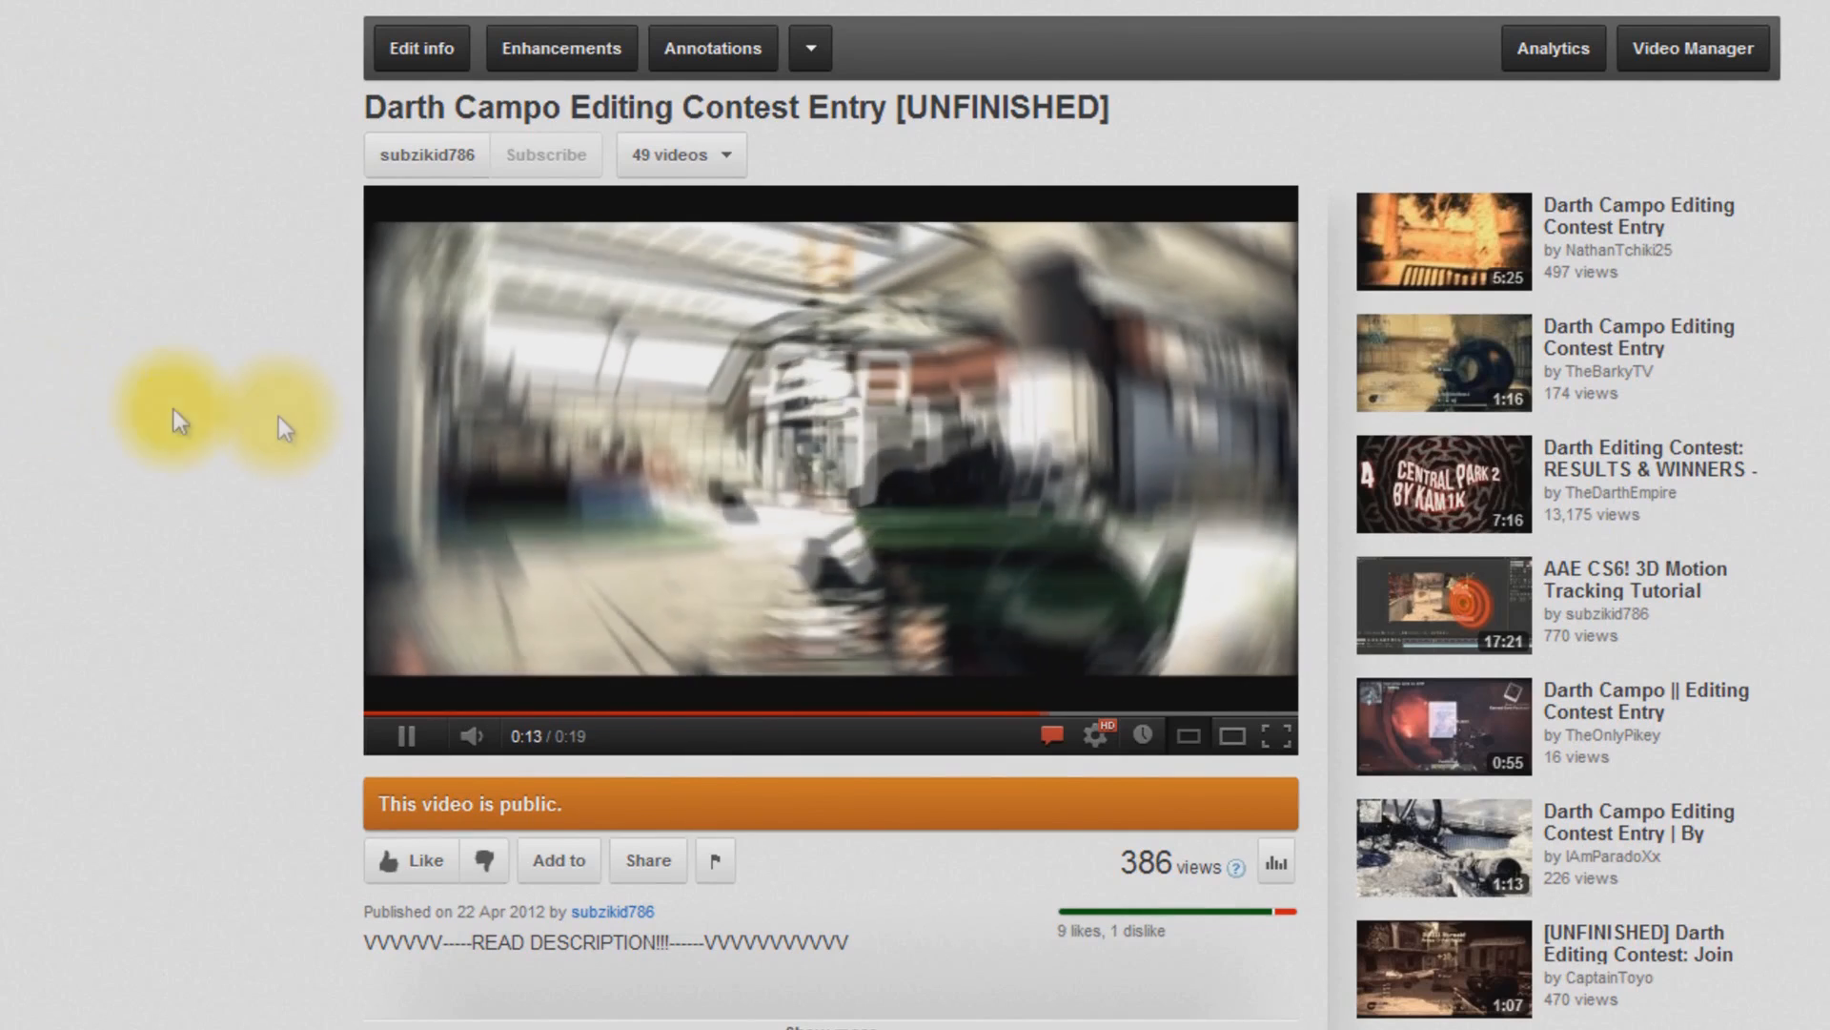
left_click_drag(884, 706, 904, 710)
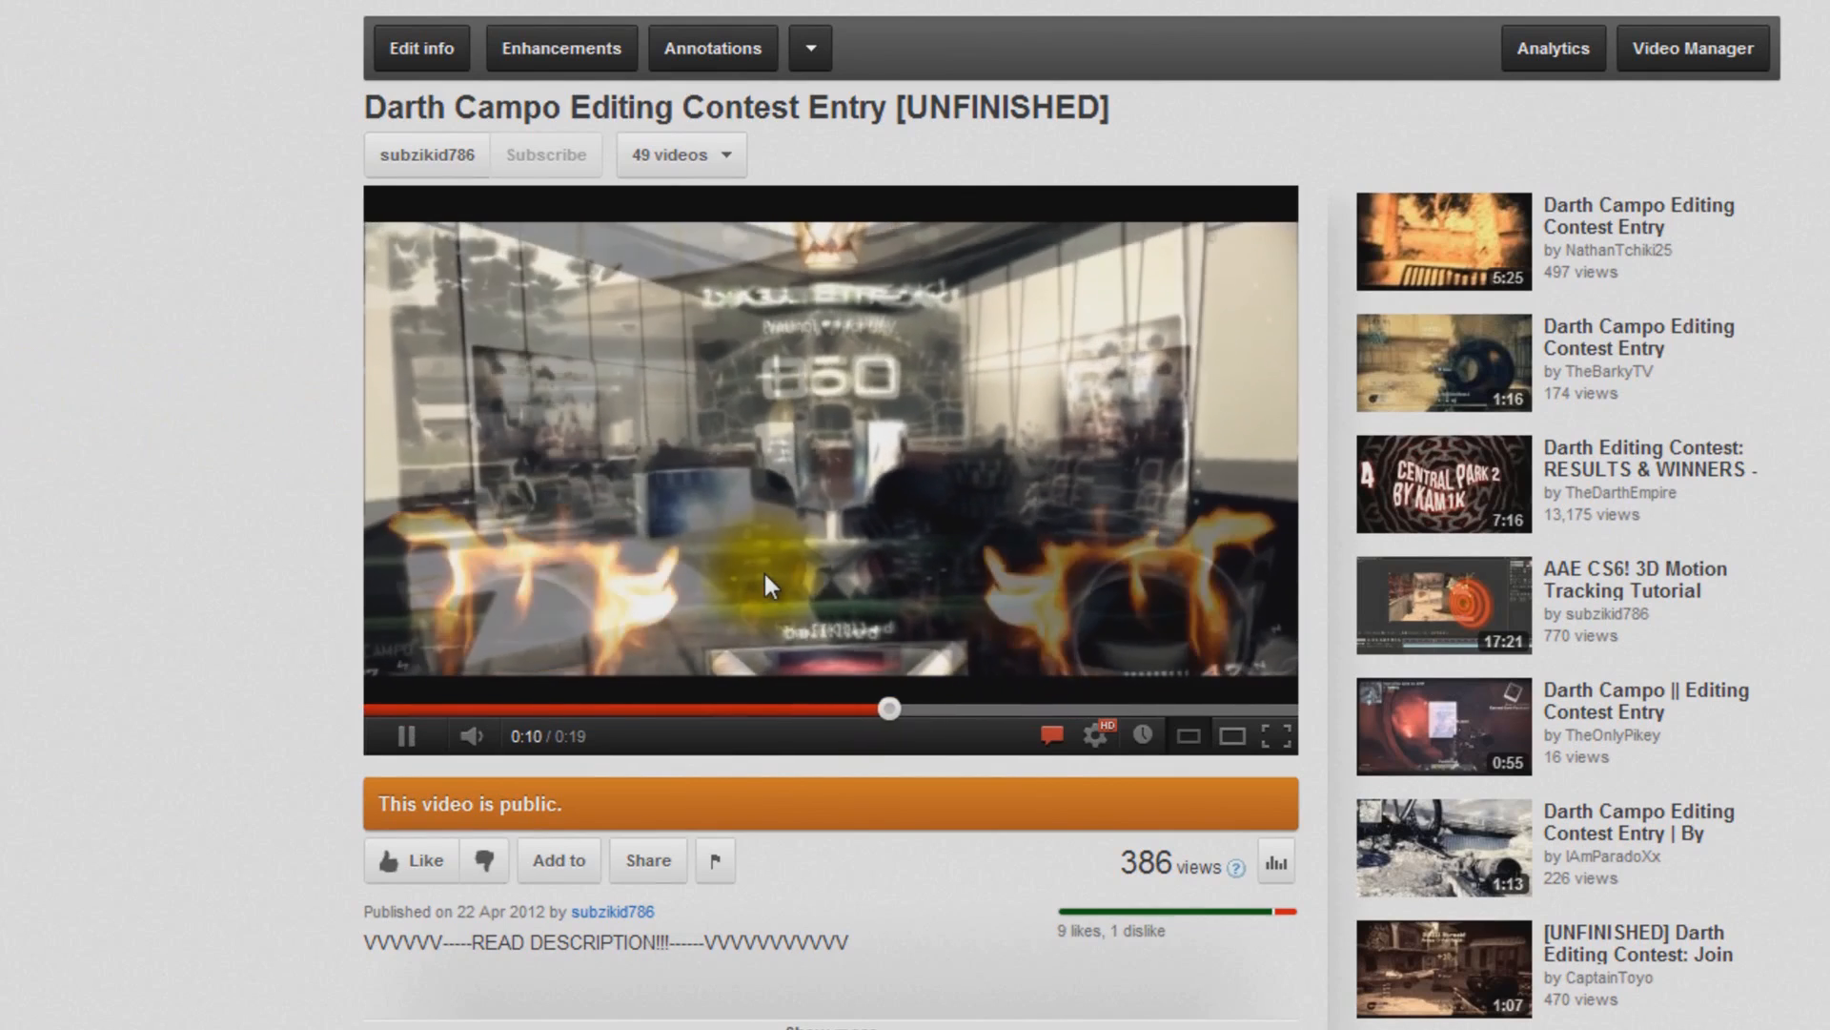
left_click(763, 569)
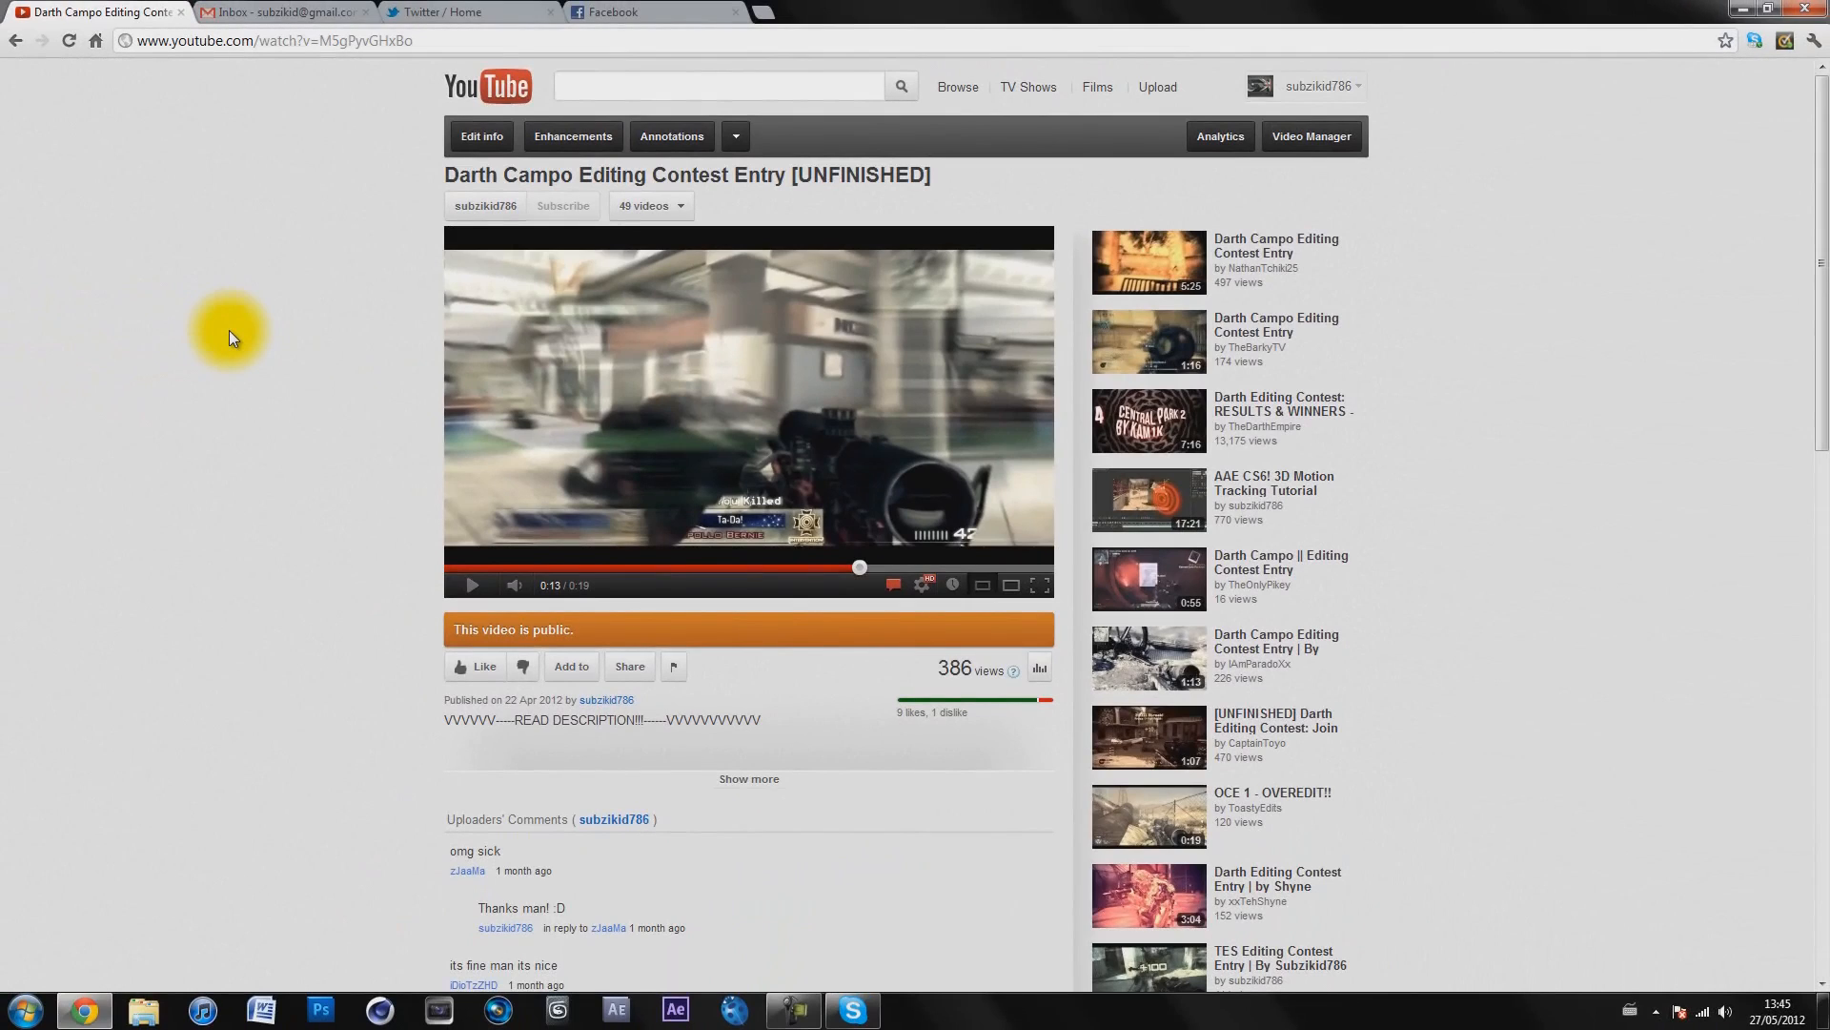
Minimize the browser and open the tutorial project from the desktop in After Effects
left_click(1741, 8)
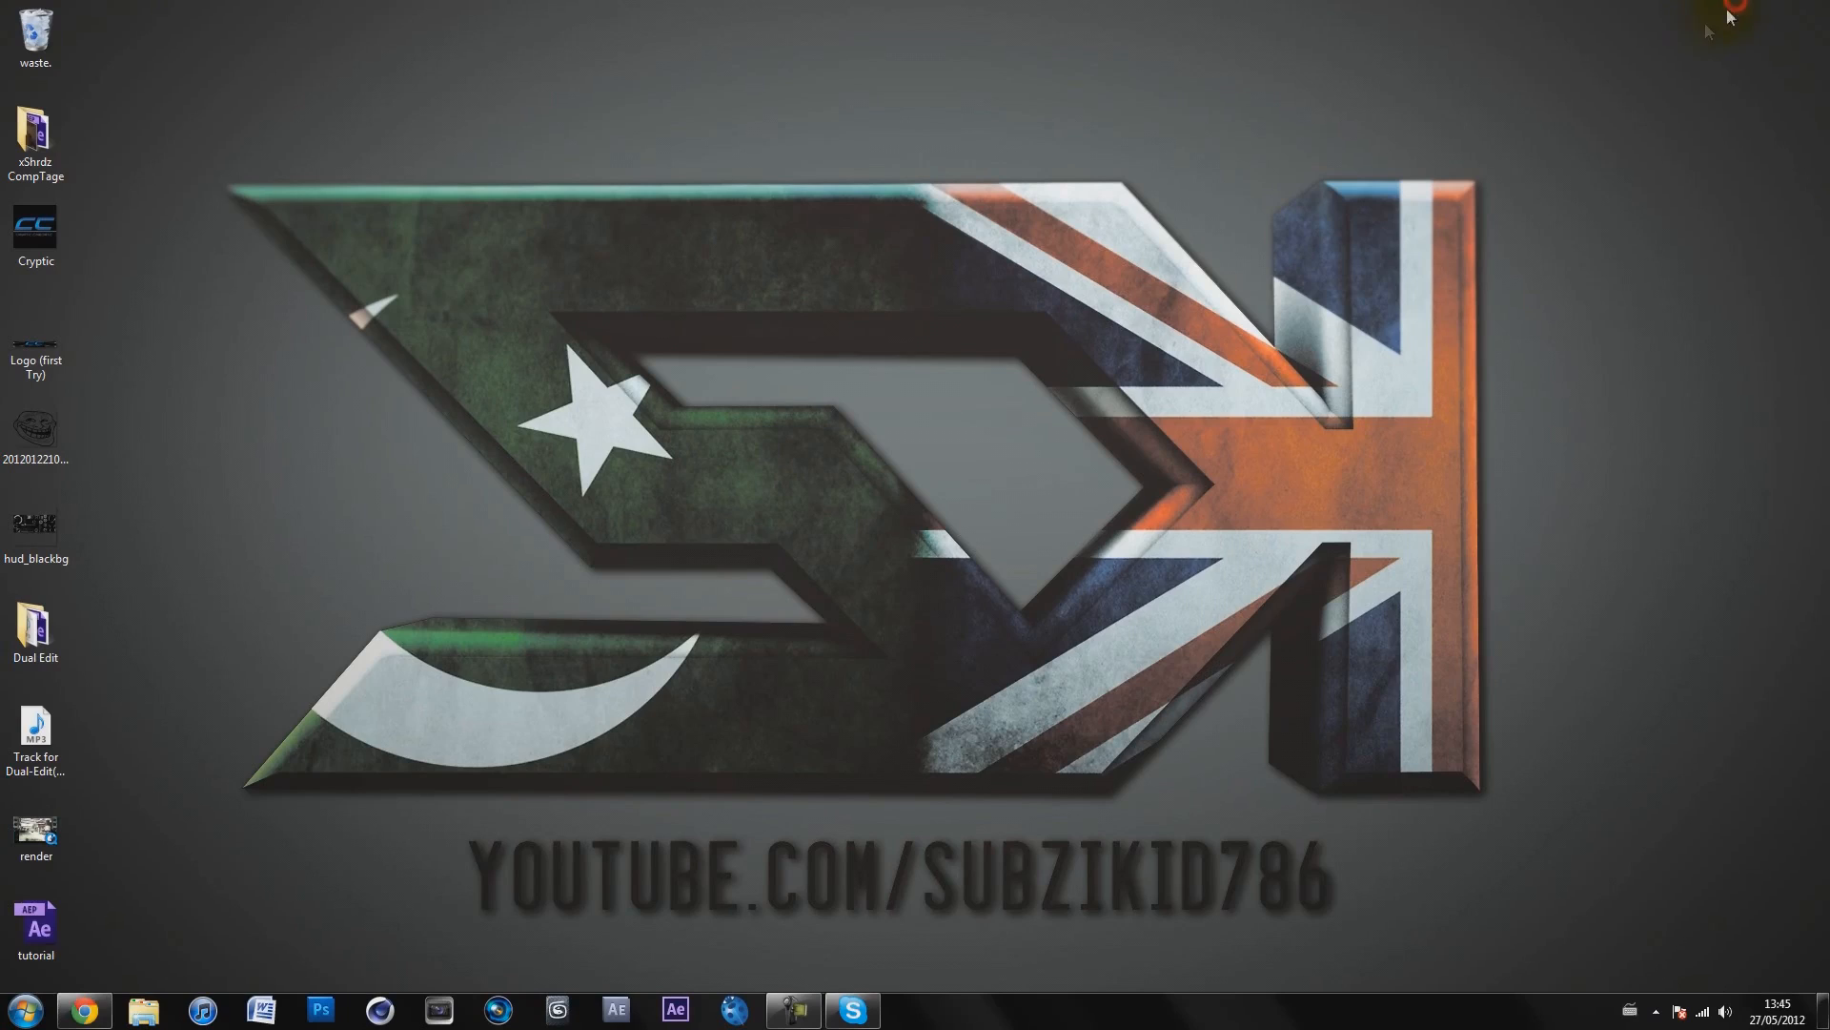
double_click(19, 935)
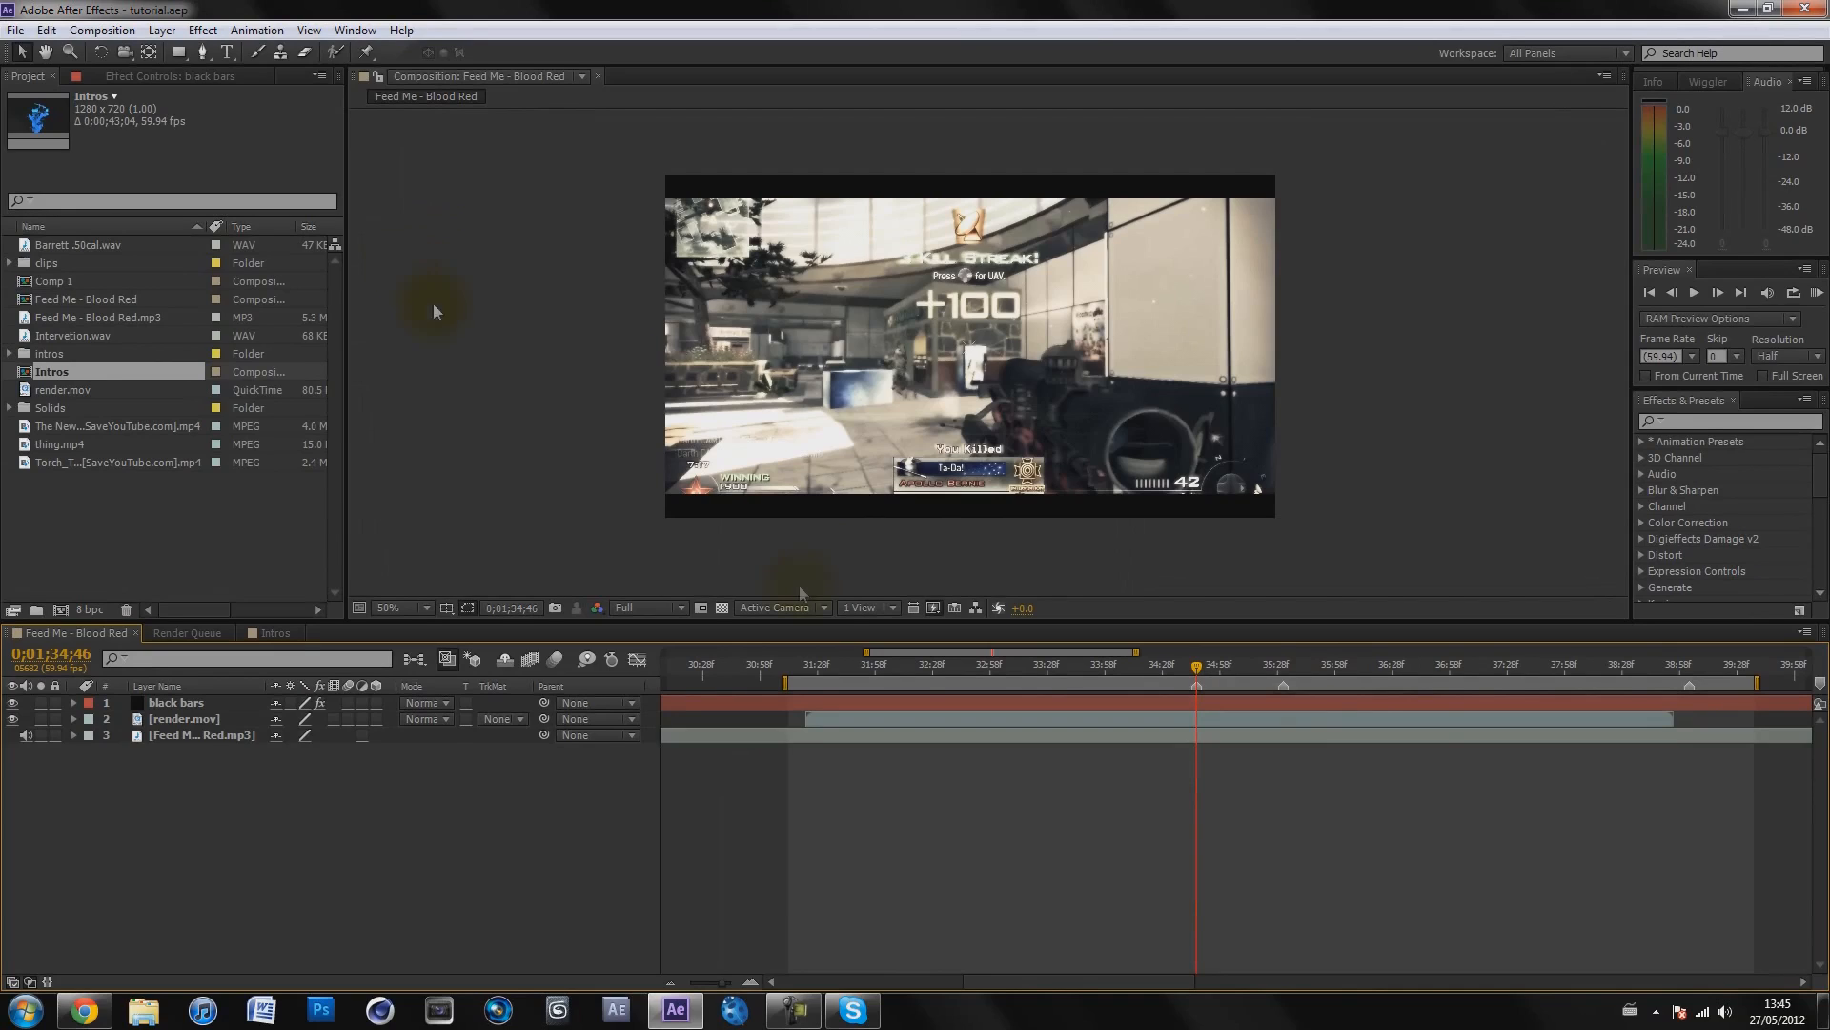
Scrub the Feed Me - Blood Red composition to examine the gameplay frames at its first two markers
left_click_drag(1204, 669, 1331, 701)
left_click(1215, 792)
left_click_drag(1217, 662, 1195, 662)
left_click(649, 454)
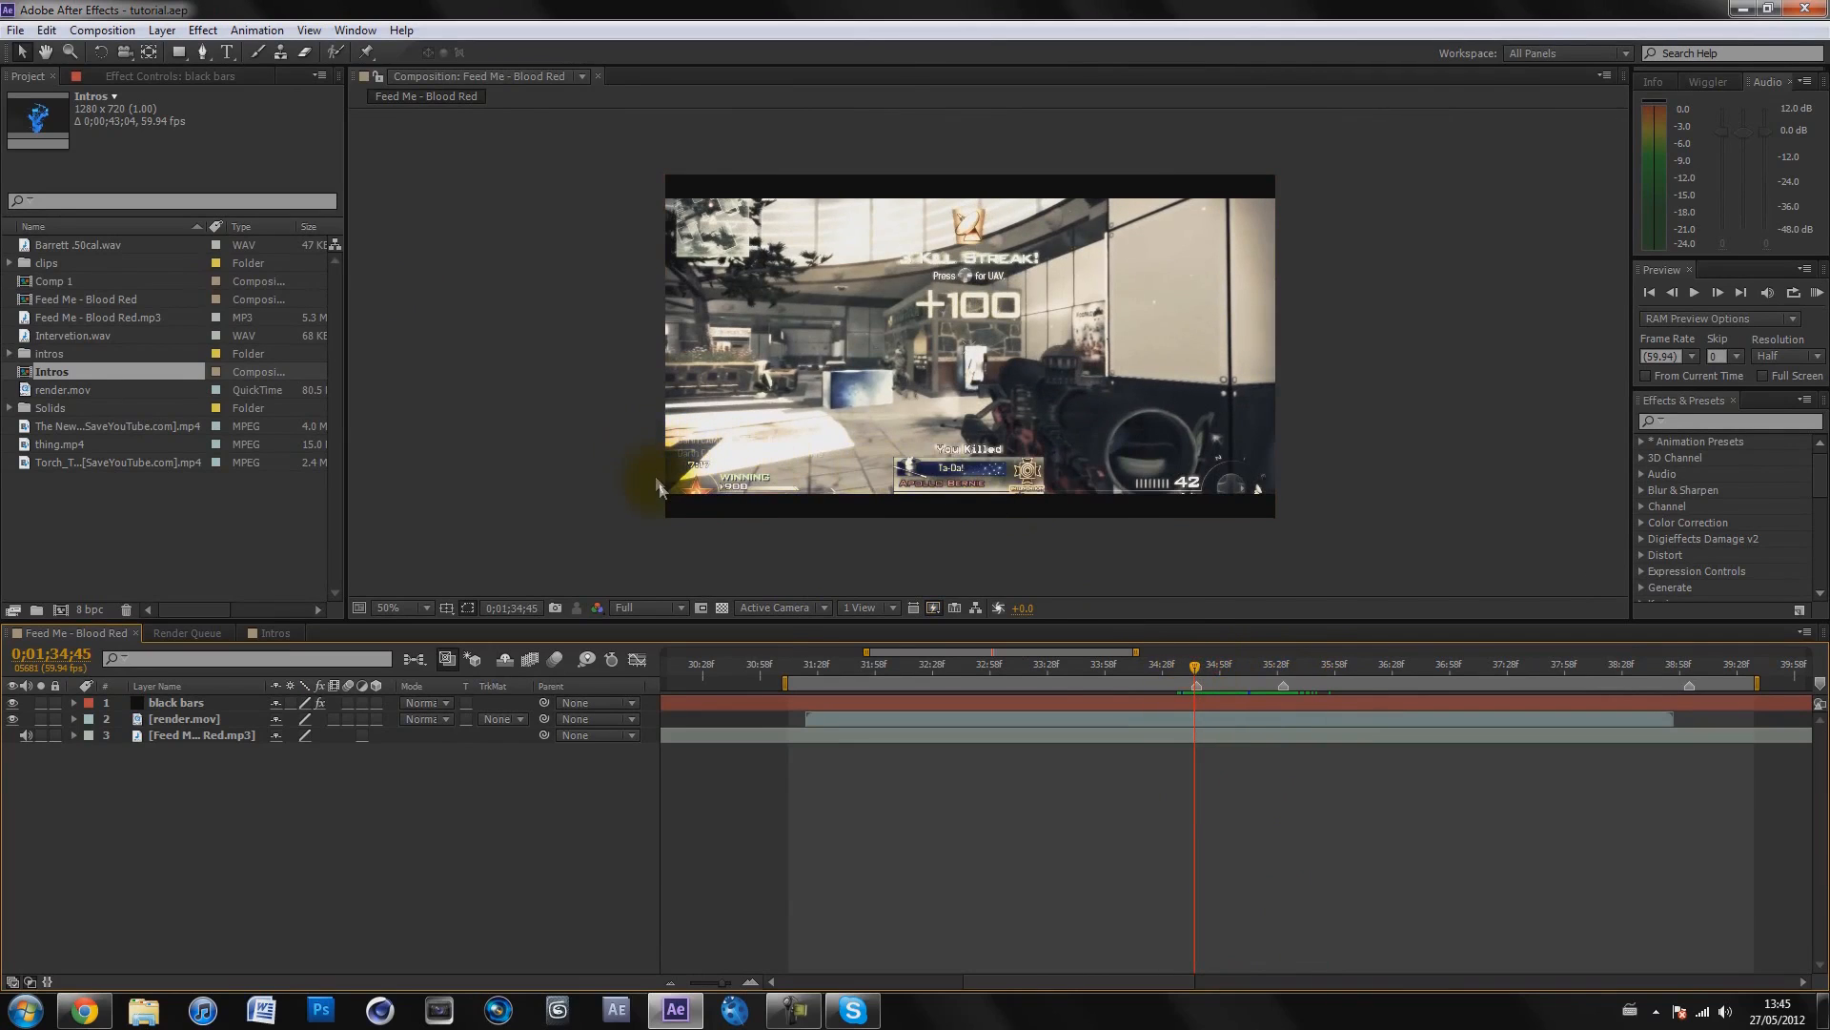
left_click(1201, 667)
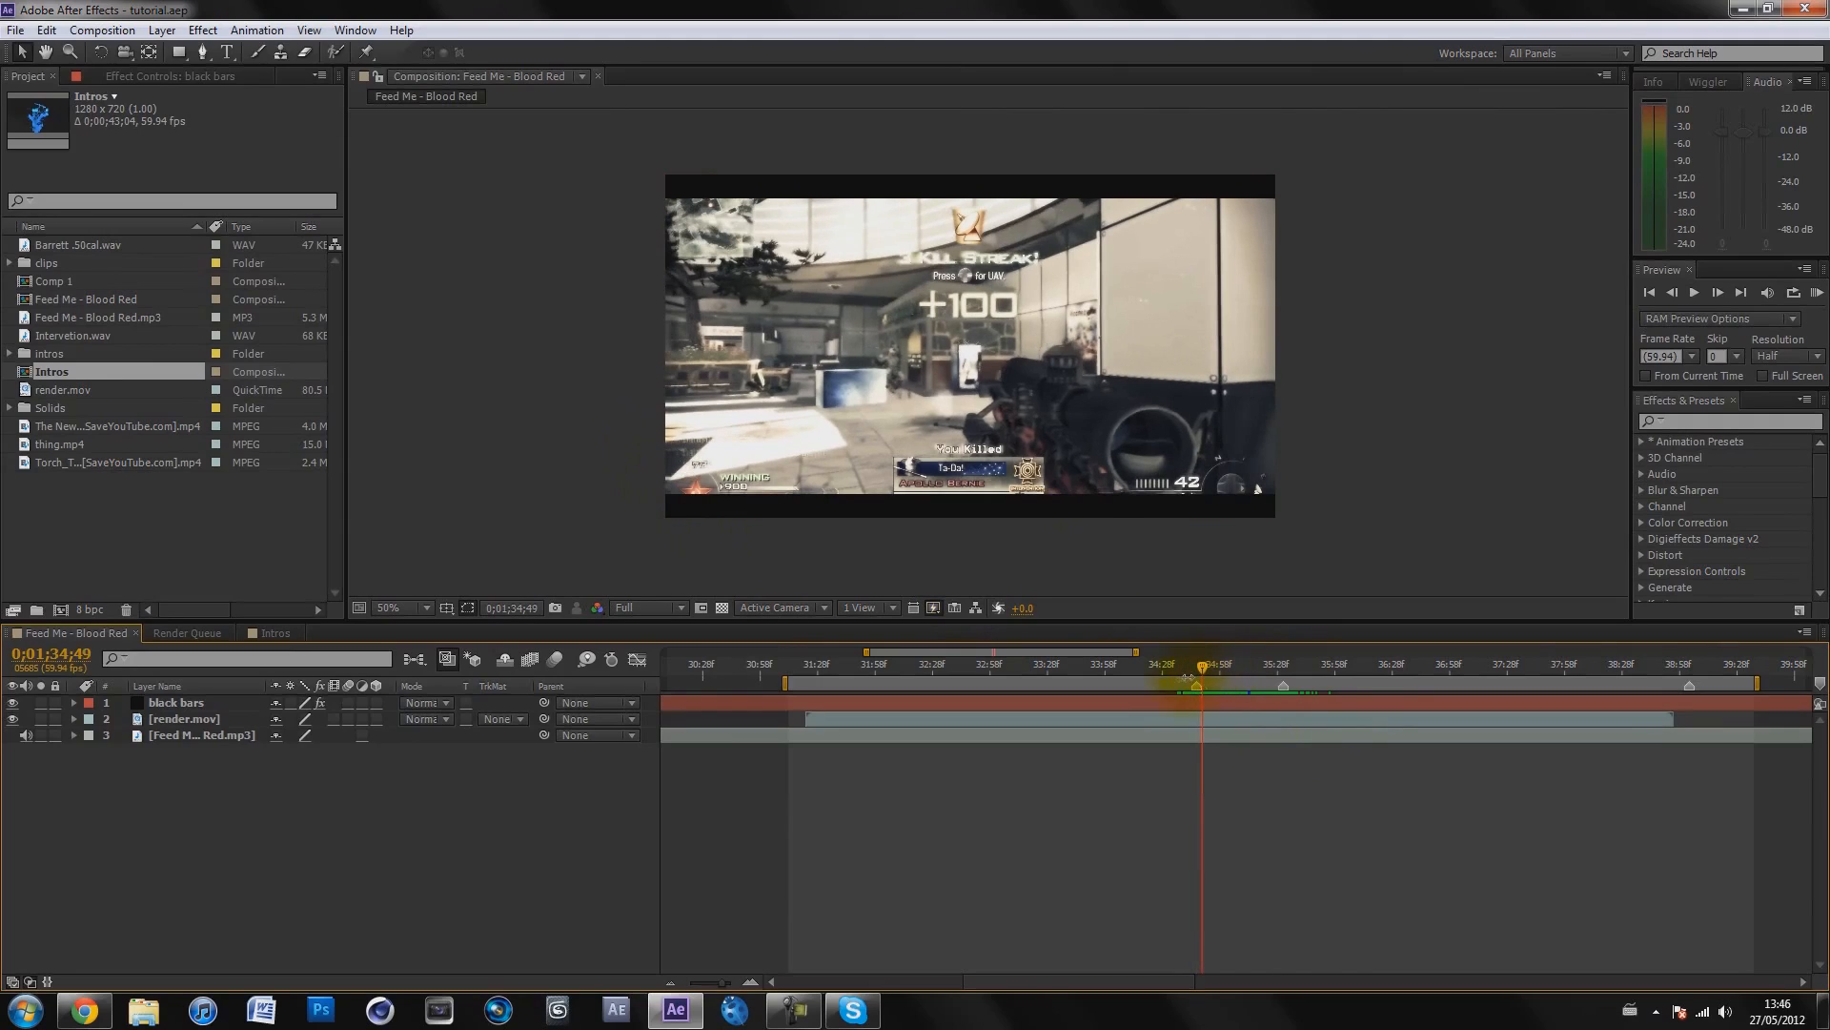
left_click_drag(1203, 673, 1198, 676)
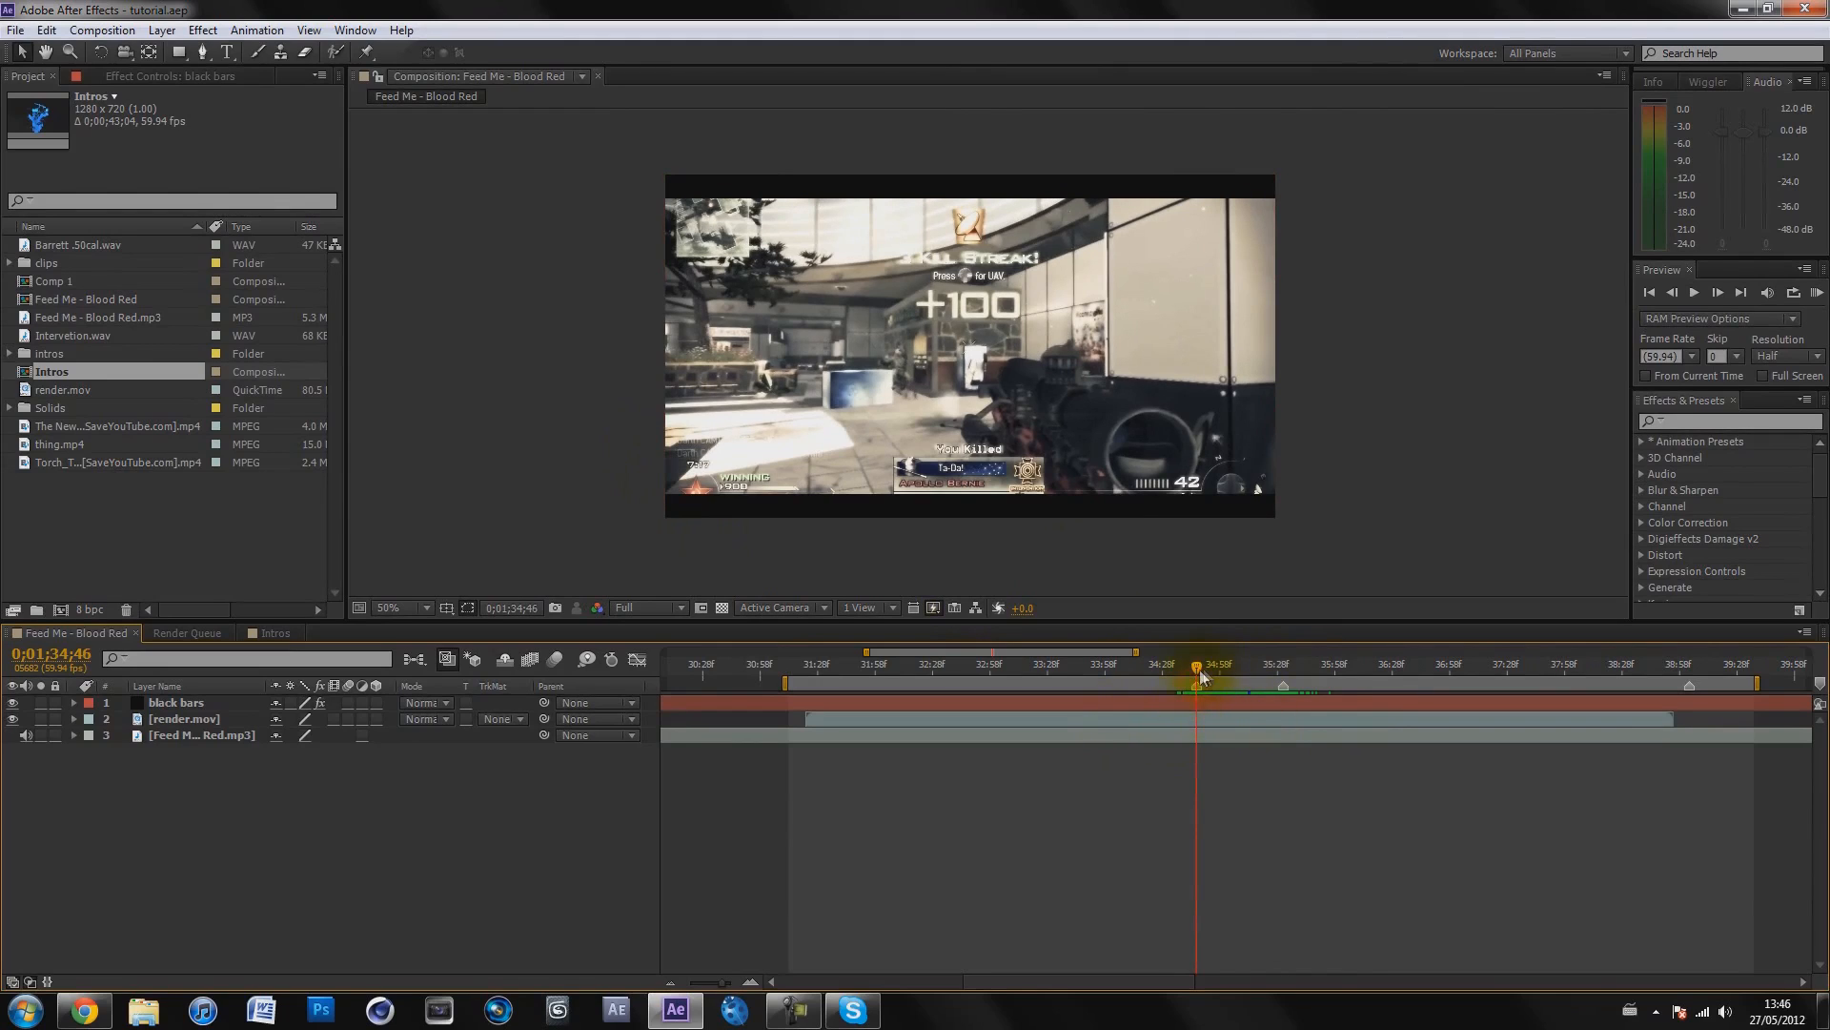
left_click(1284, 688)
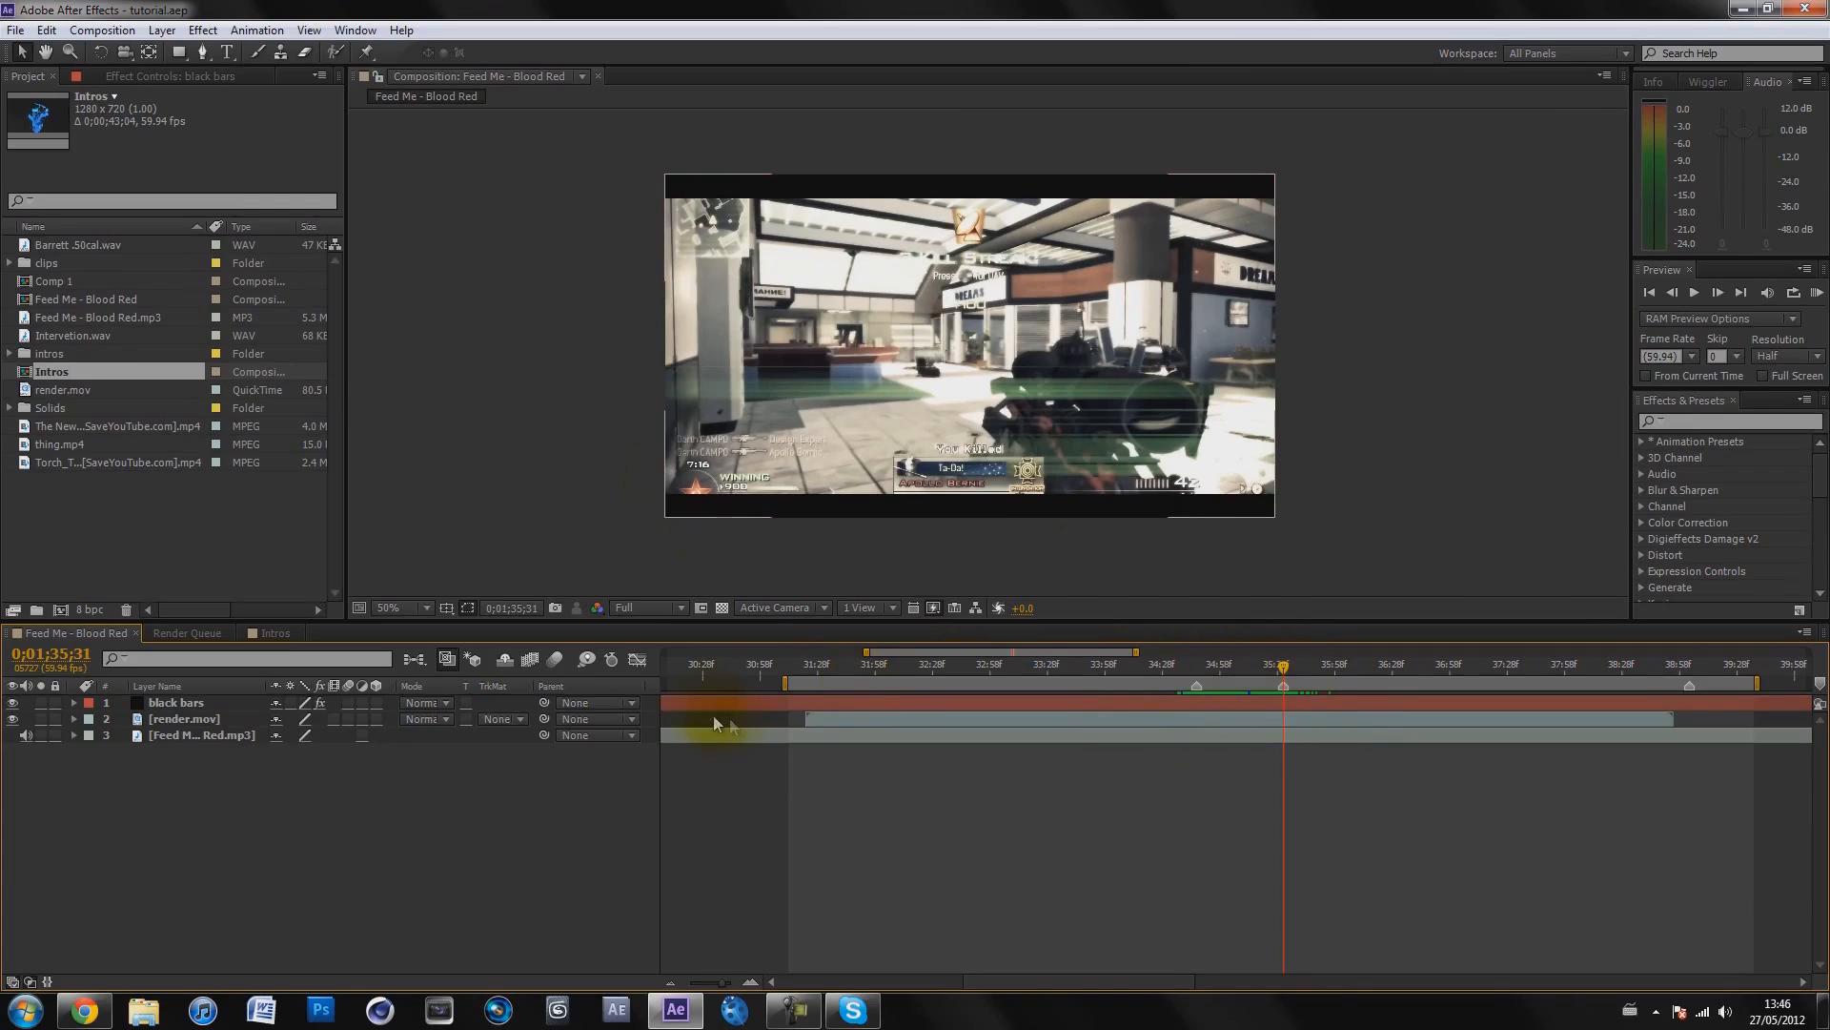
Examine the music layer's waveform at 0;01;34;46 and 0;01;35;31, collapse it and return to the first marker
left_click(738, 740)
key("l")
key("l")
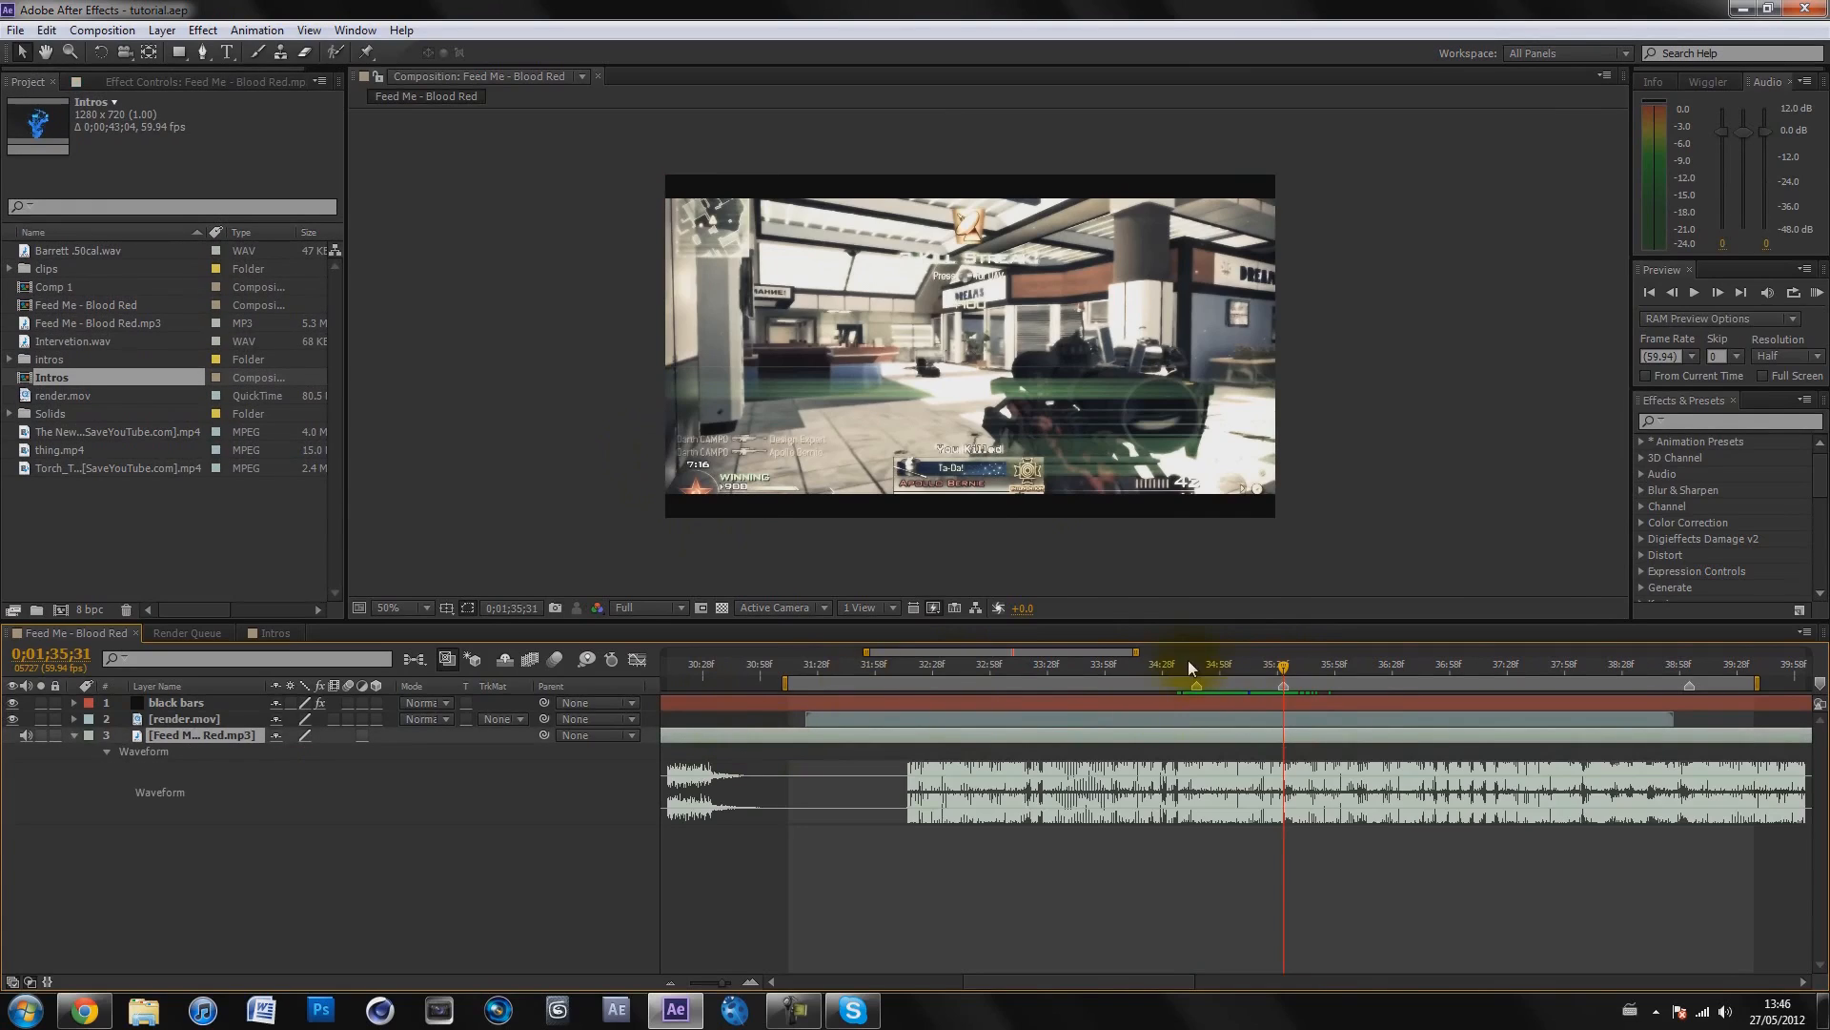
left_click(1197, 666)
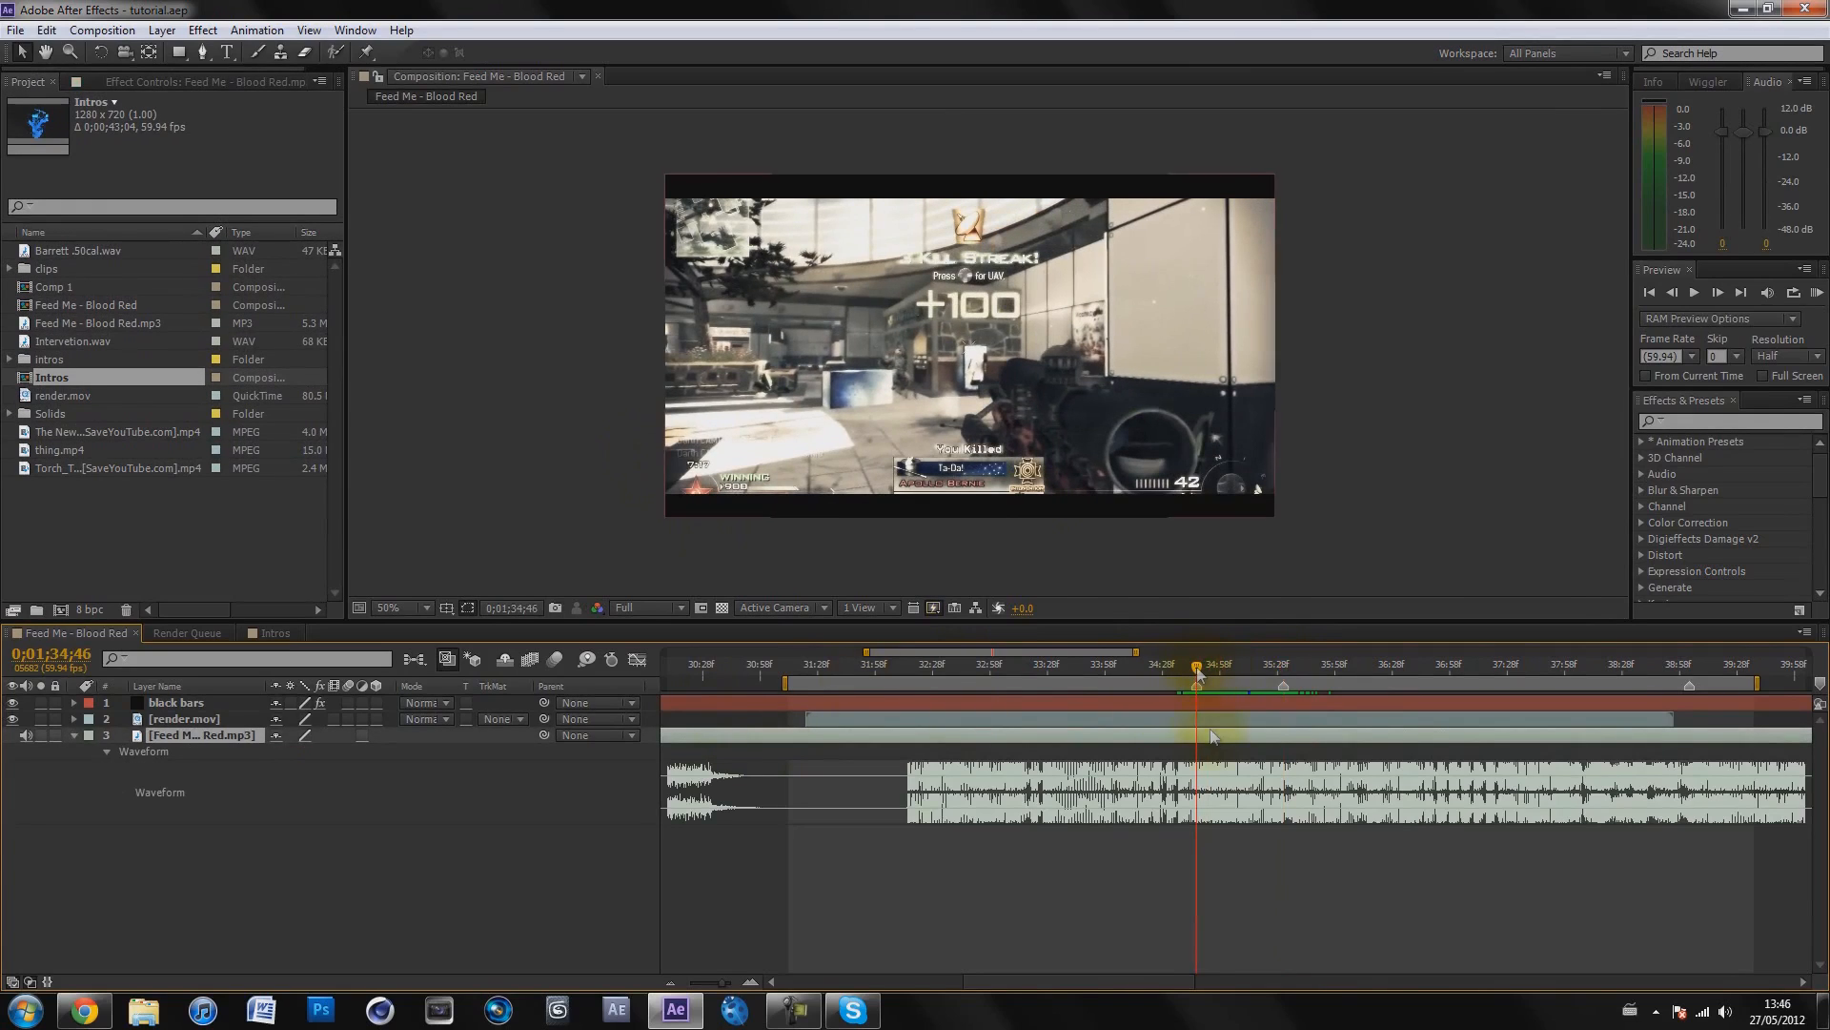
left_click(1282, 672)
left_click(1284, 669)
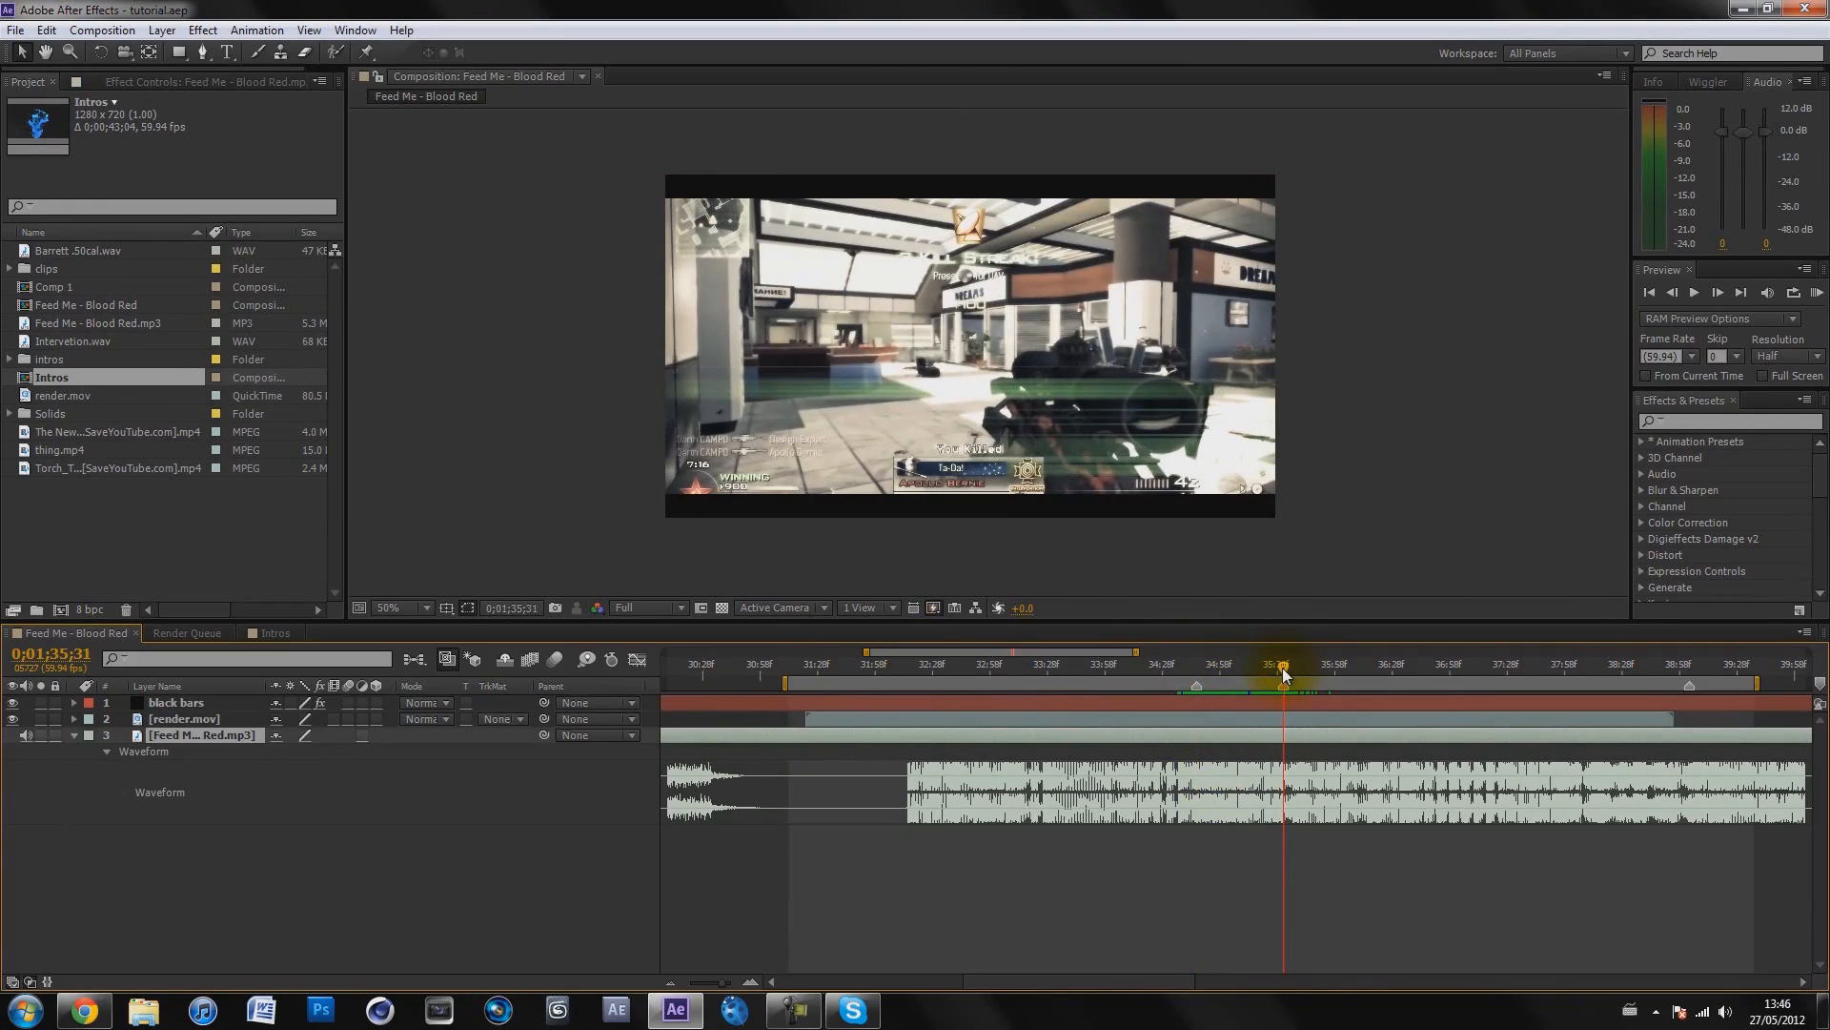
left_click(84, 1013)
left_click(85, 1012)
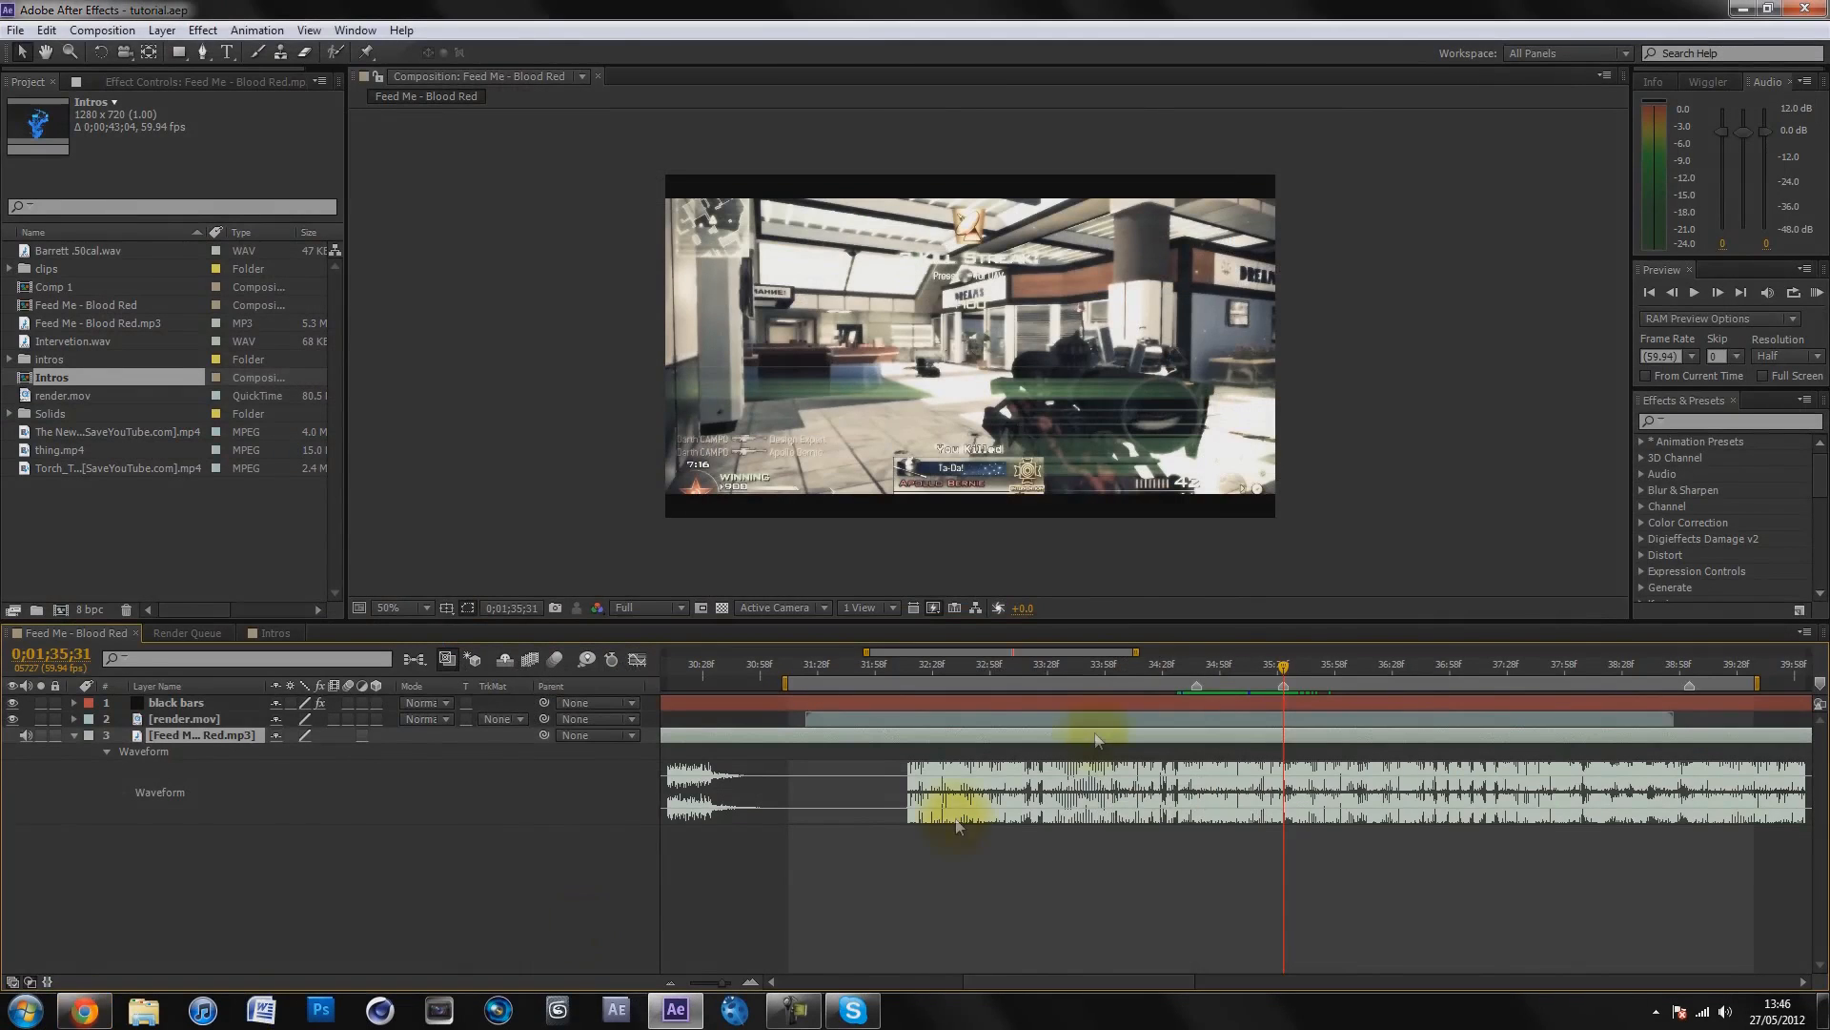
left_click(1198, 666)
left_click_drag(1198, 666, 1195, 666)
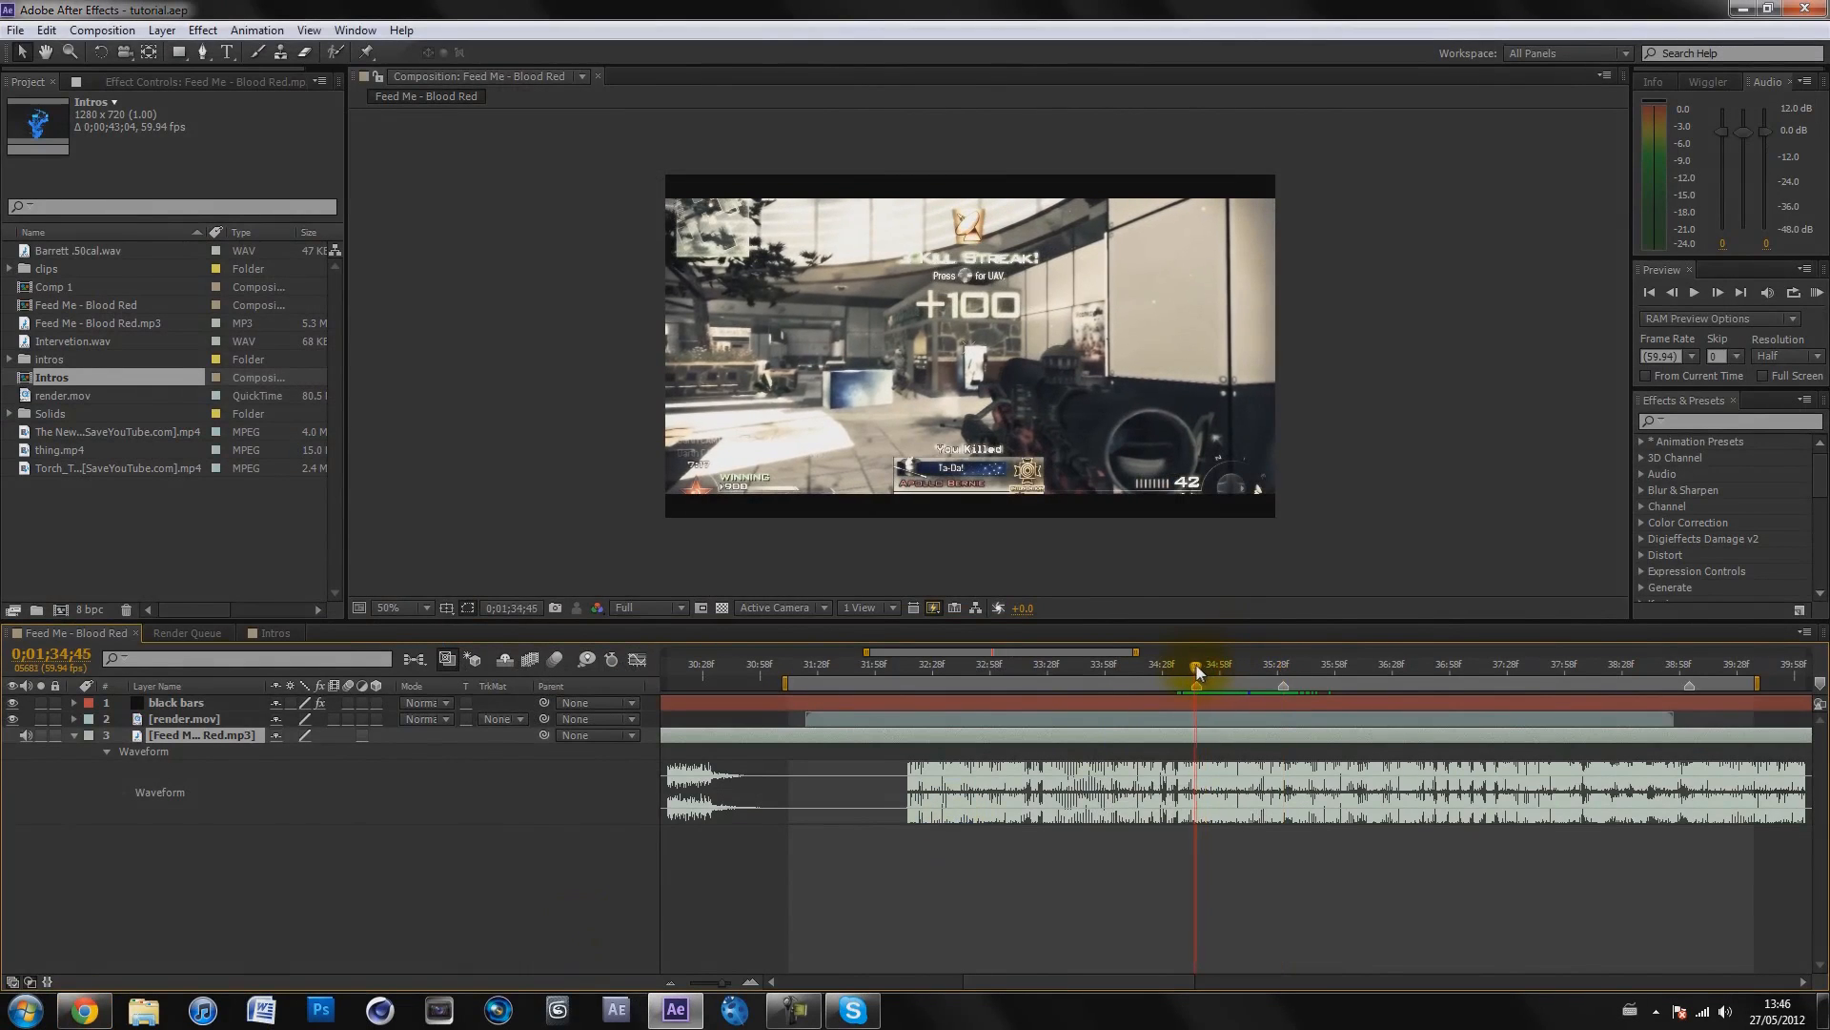
left_click(257, 776)
left_click(72, 735)
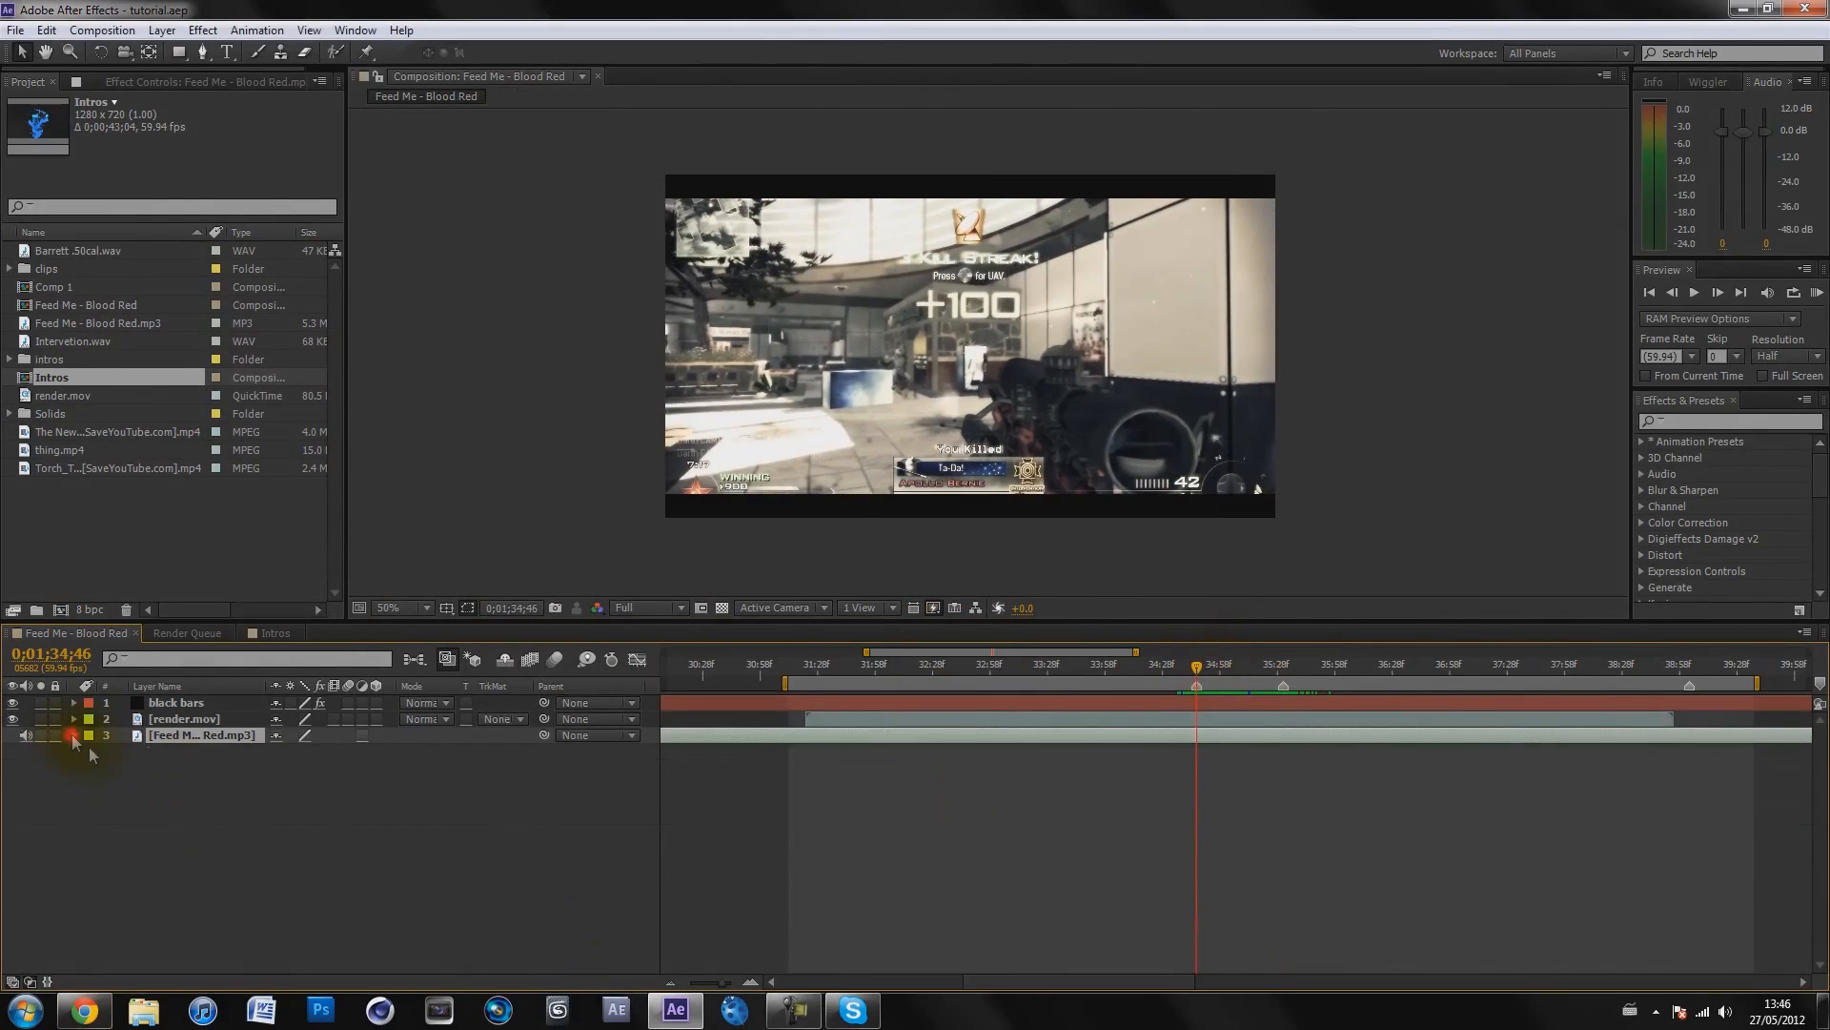
left_click(177, 824)
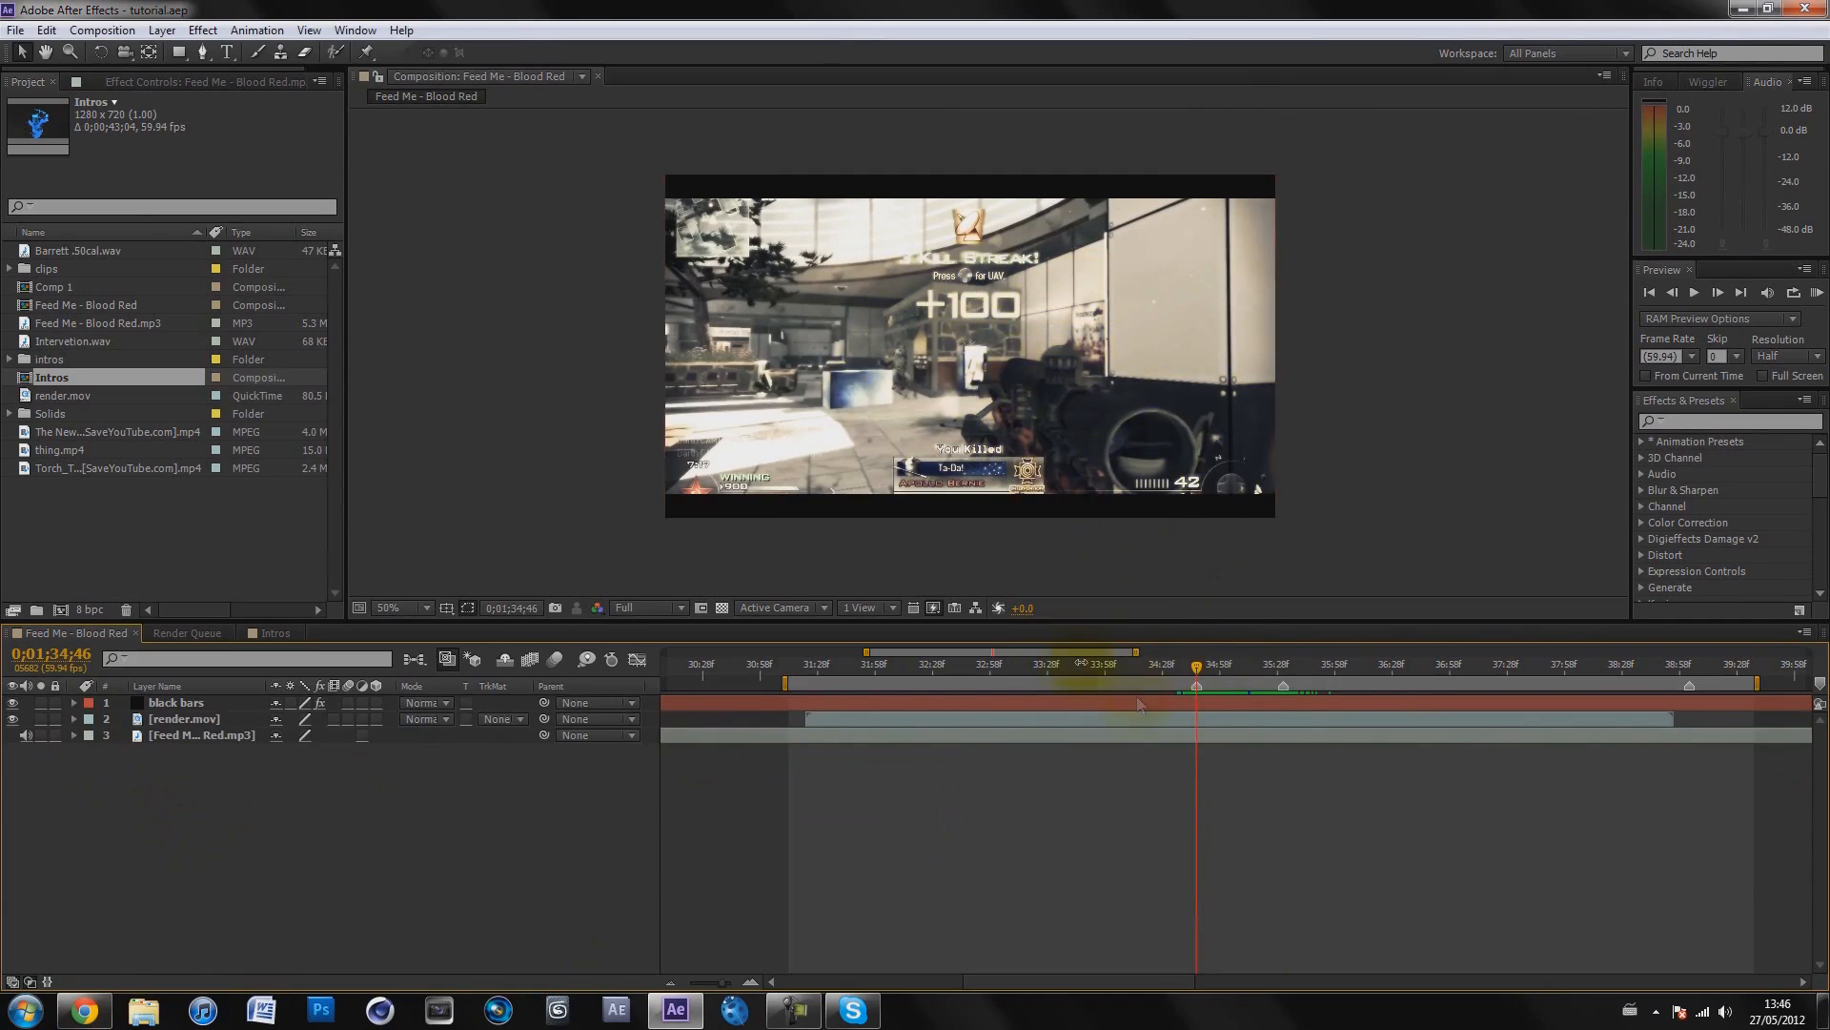
Scrub the gameplay clip between 0;01;34;41 and 0;01;35;34 to examine the section where the effect belongs
mouse_move(1184, 671)
left_mouse_down()
mouse_move(1022, 638)
mouse_move(1100, 637)
mouse_move(1160, 672)
mouse_move(1323, 667)
mouse_move(1188, 663)
left_mouse_up()
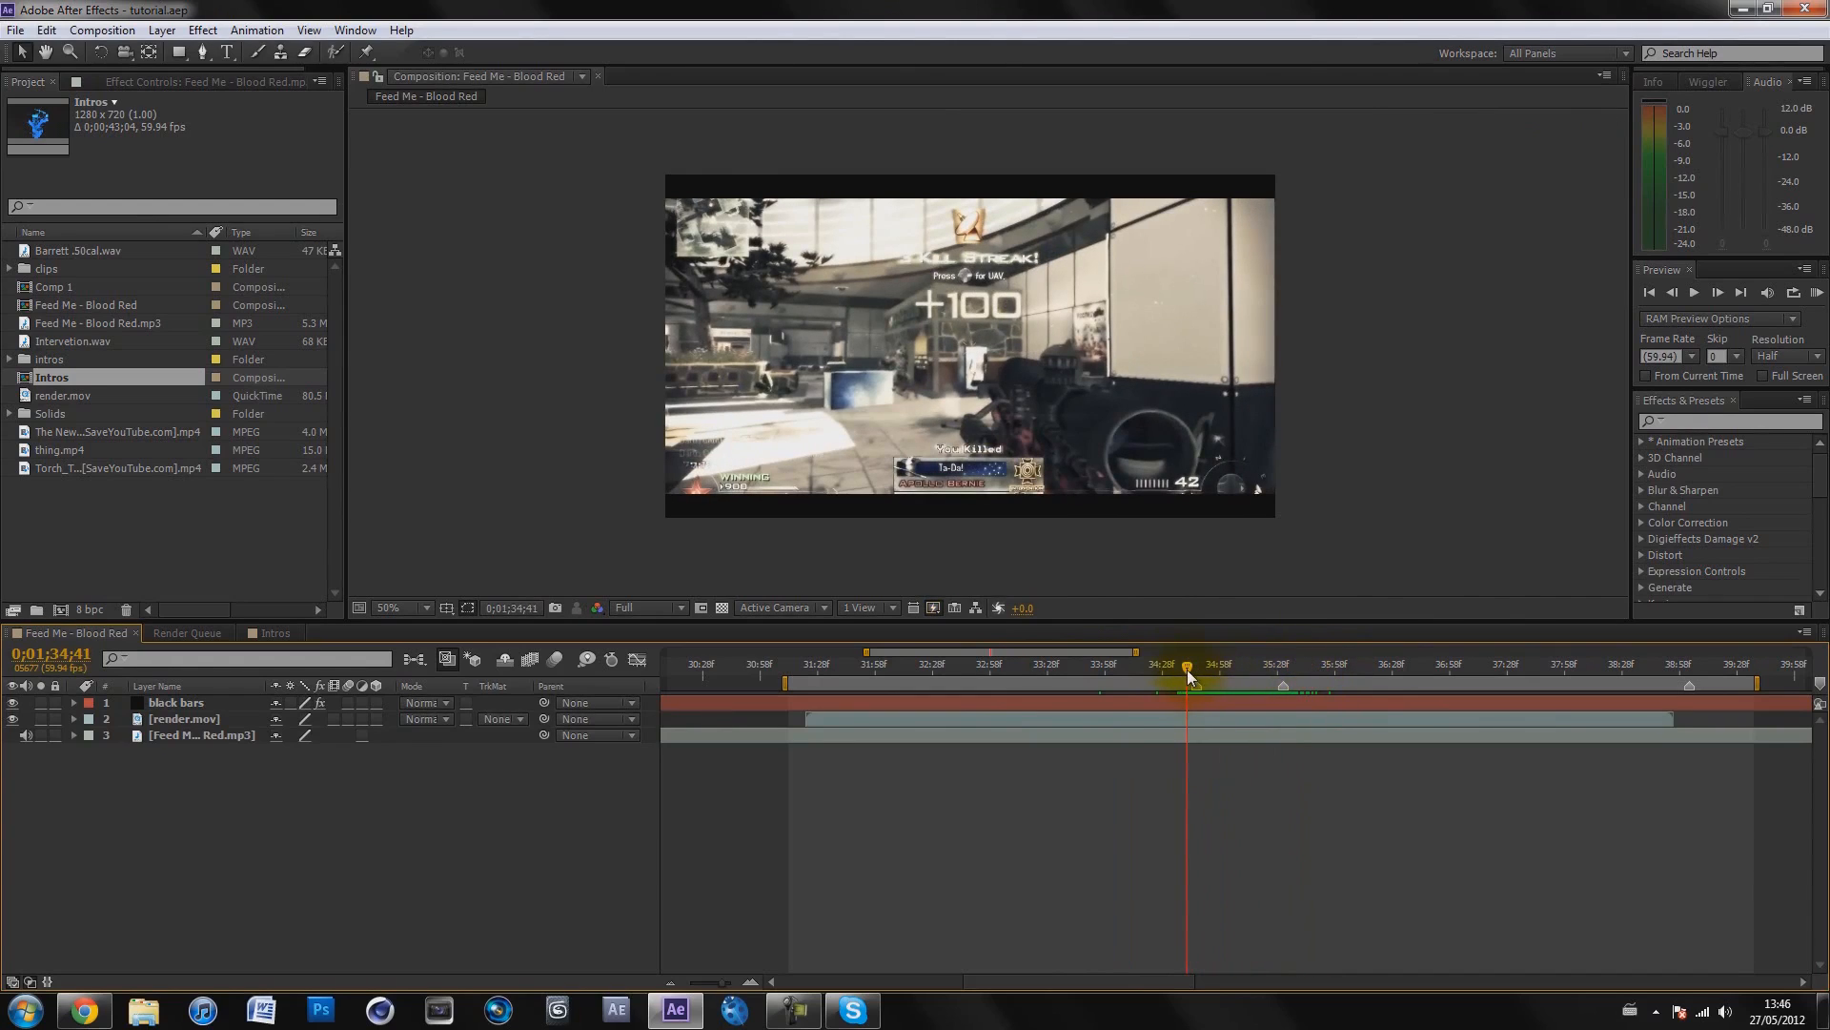
left_click(1194, 672)
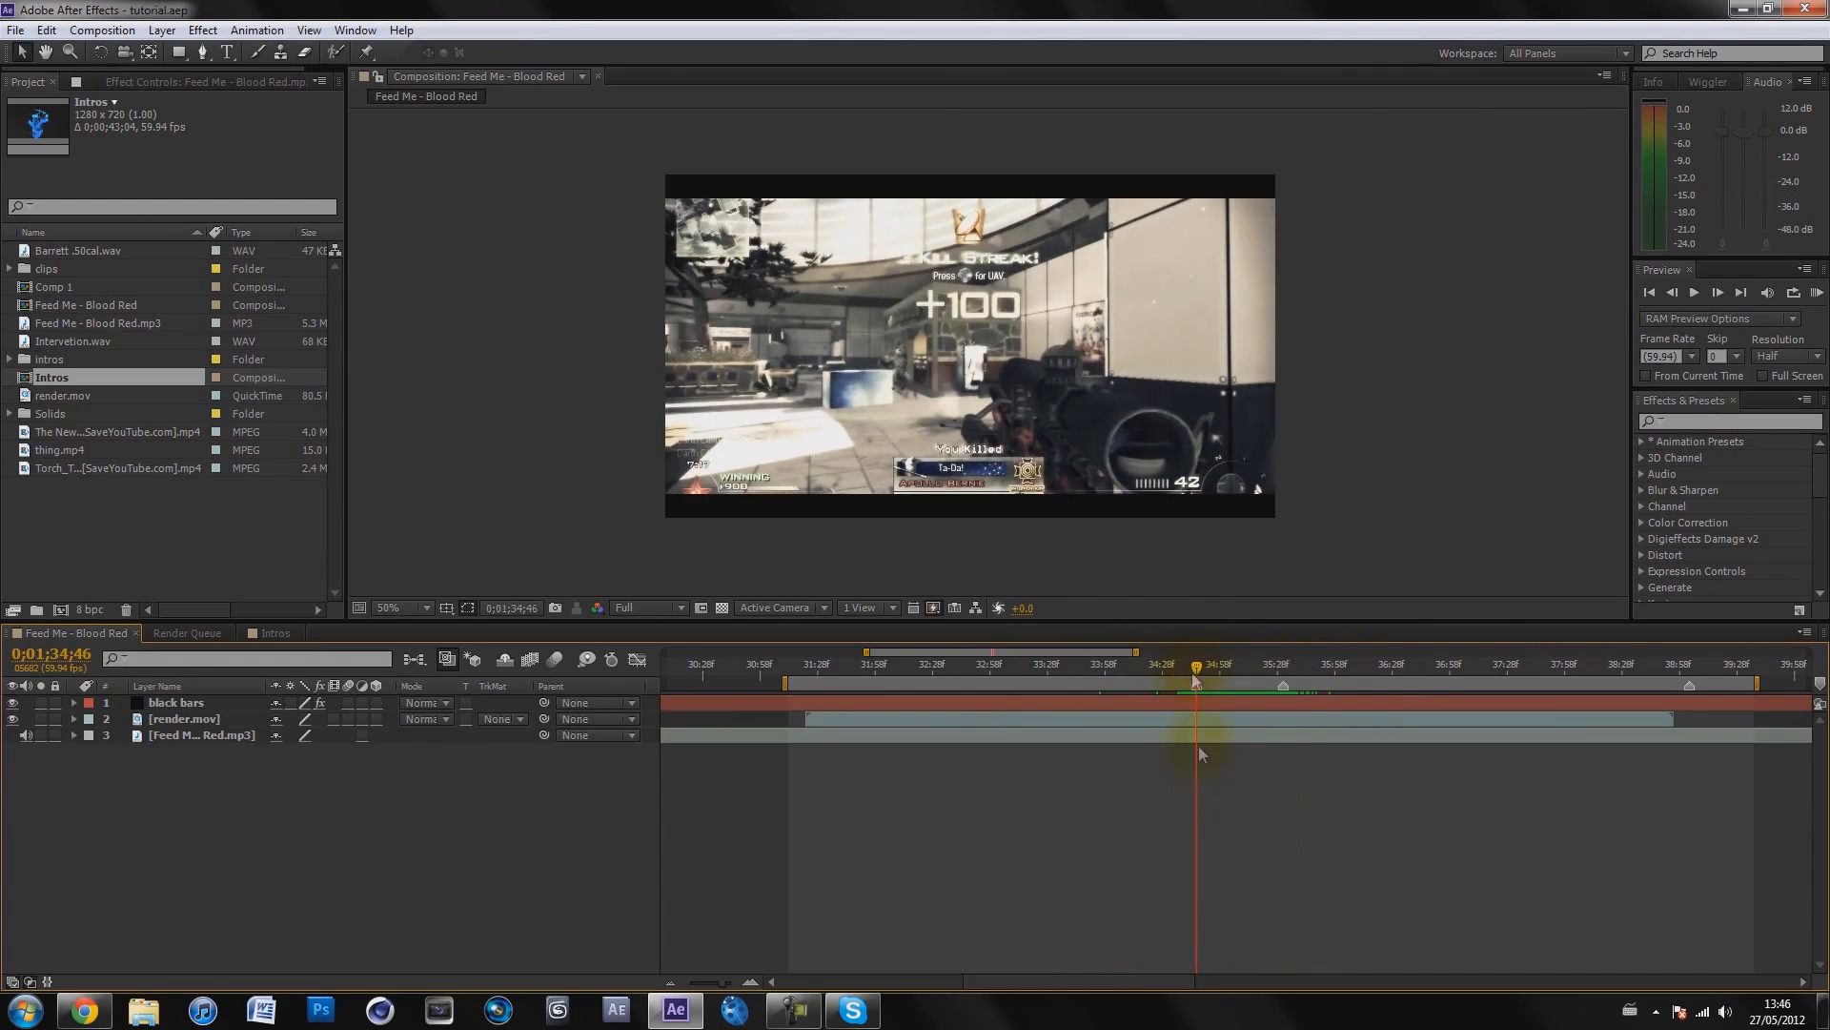
left_click(966, 428)
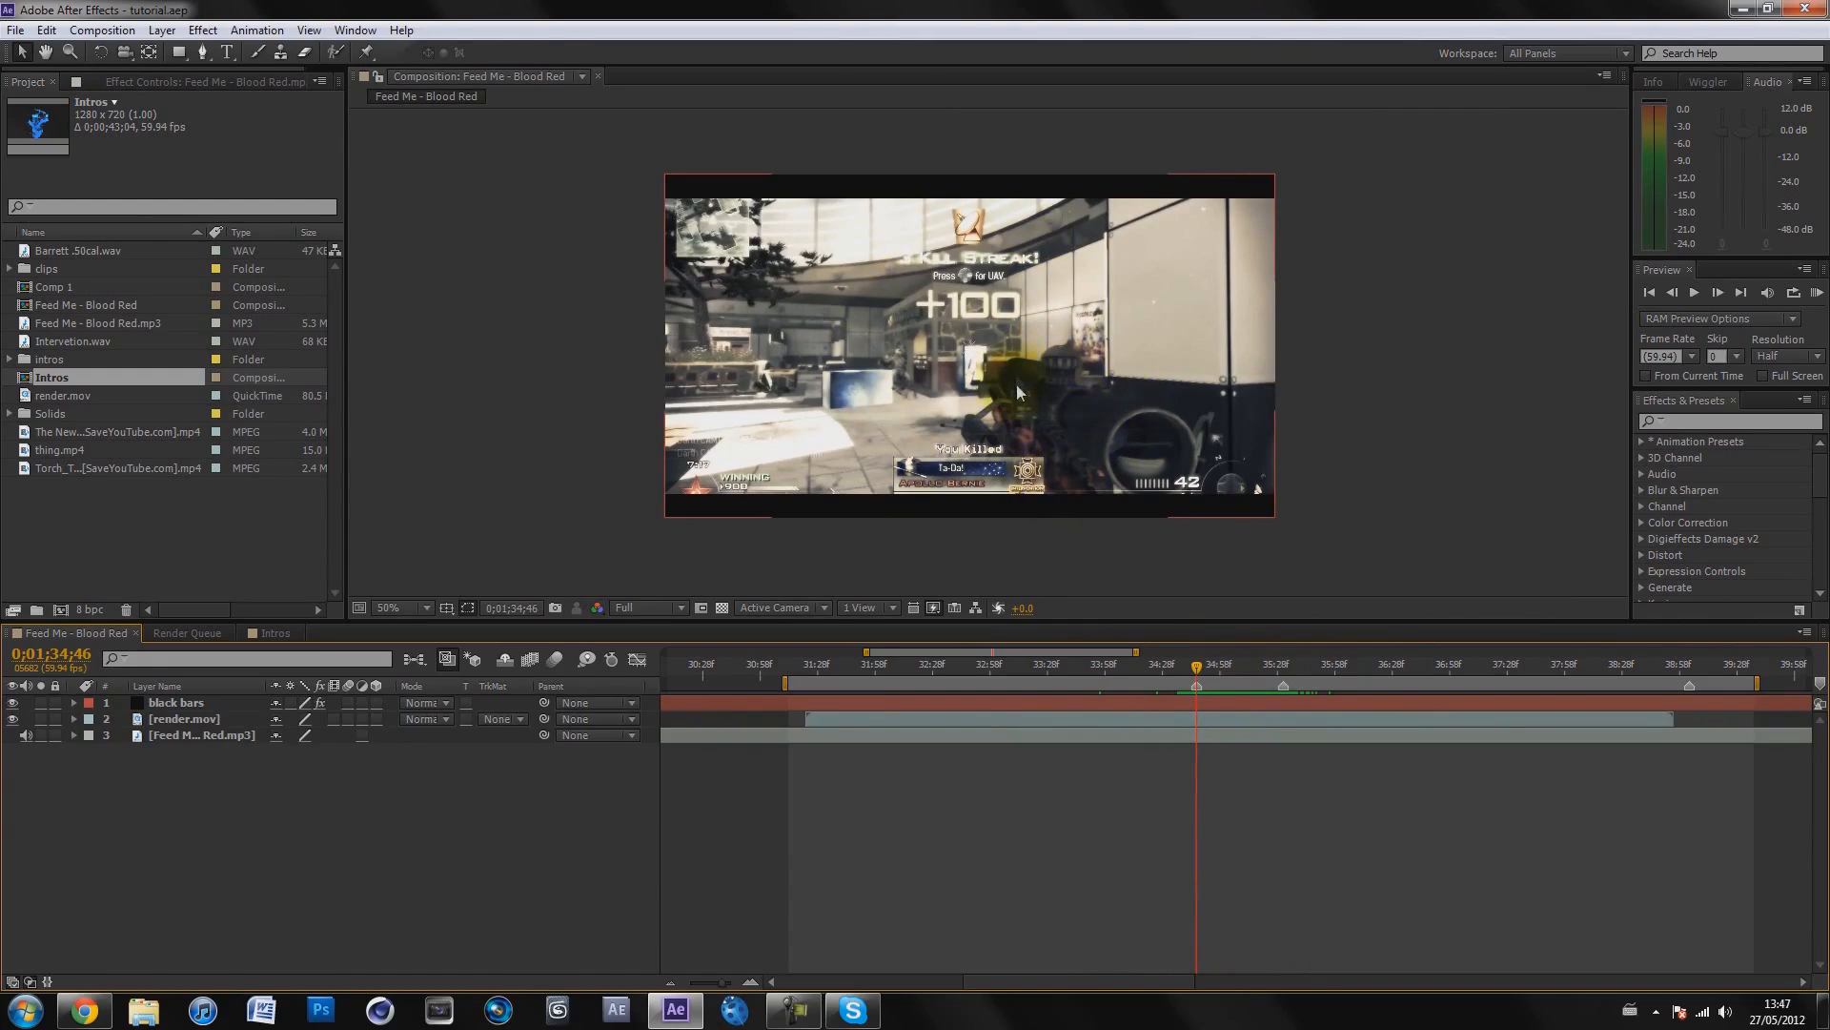
left_click_drag(1266, 666, 1289, 664)
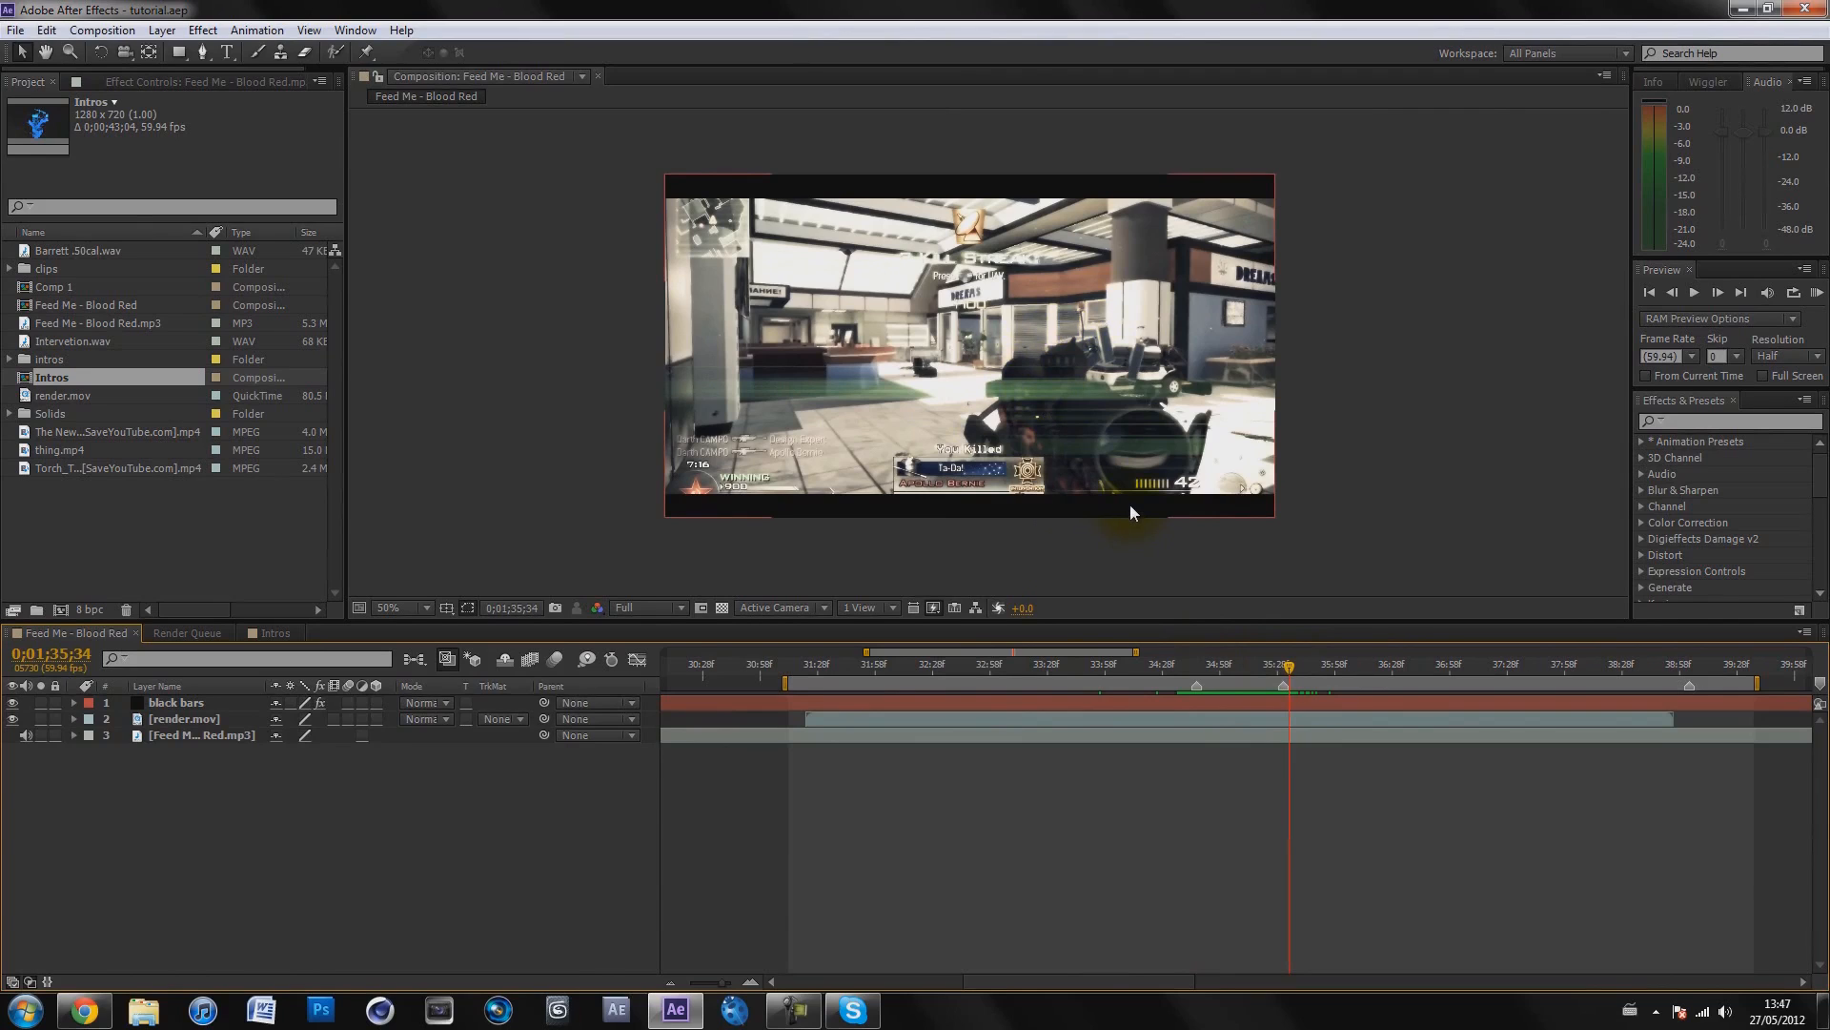
Split the render.mov layer at 0;01;34;46, where the effect section starts
left_click_drag(1226, 665, 1197, 666)
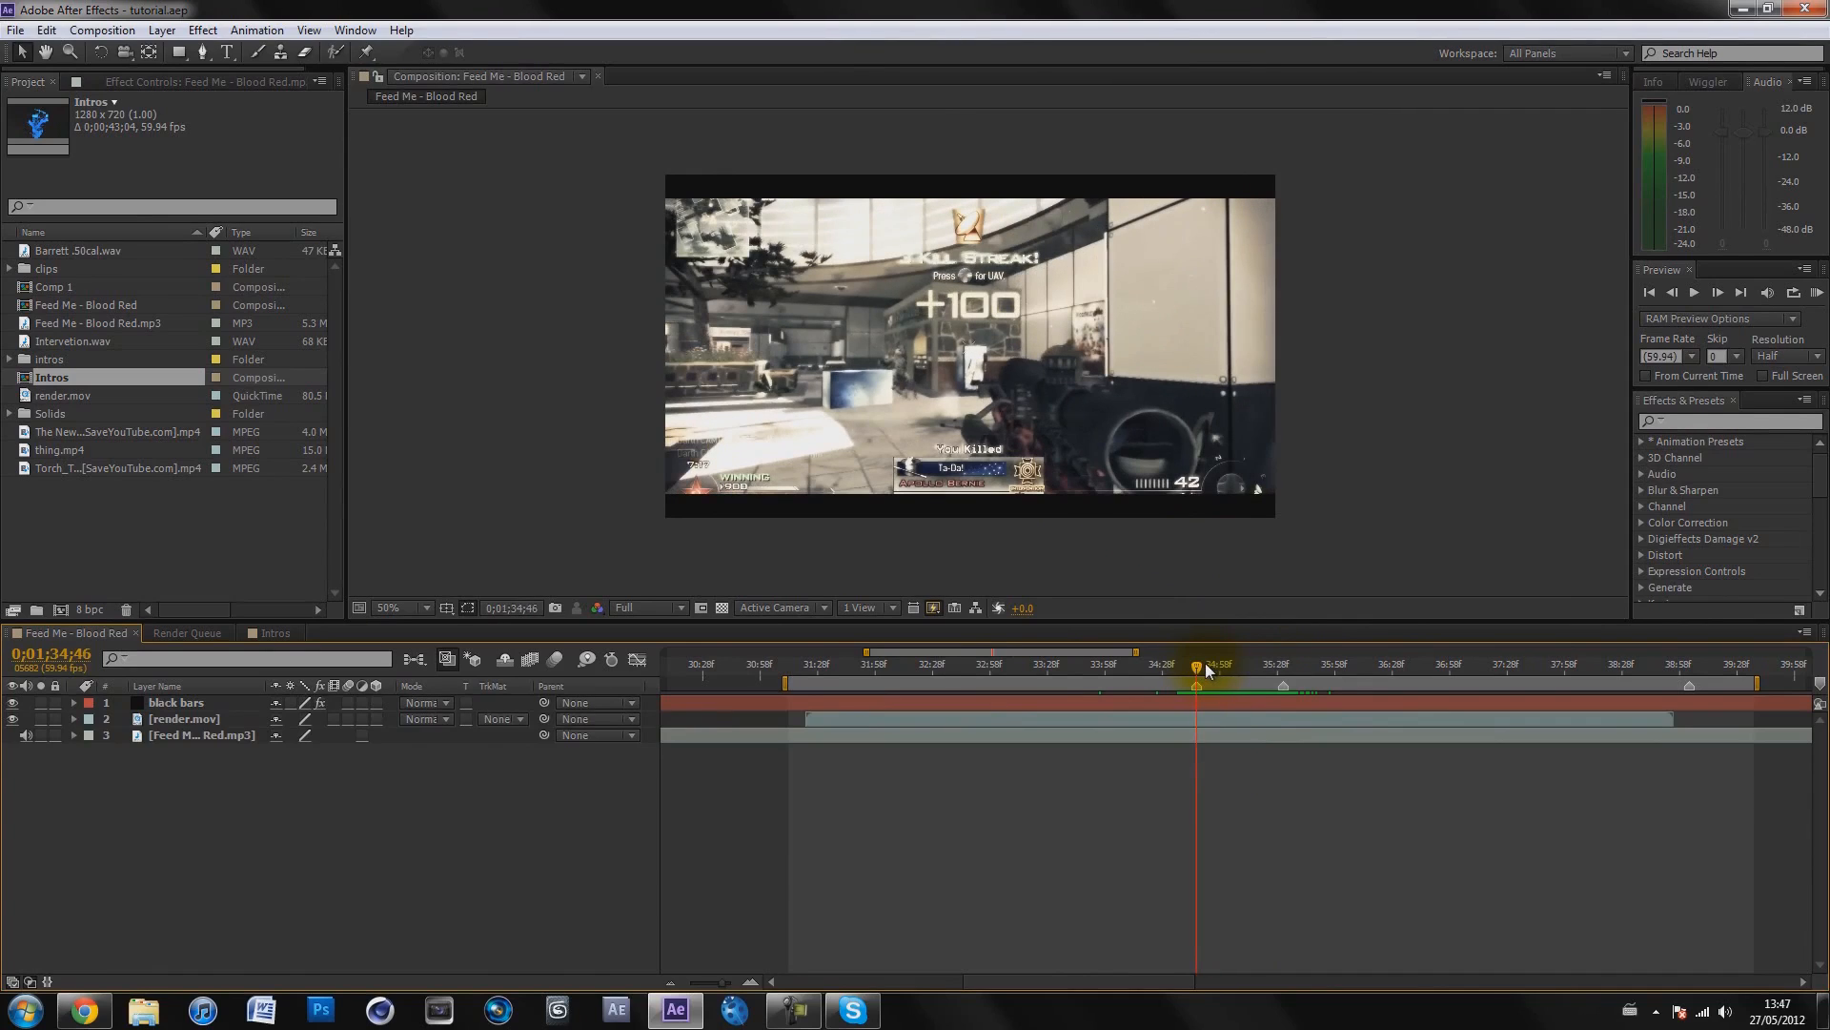
left_click(1207, 717)
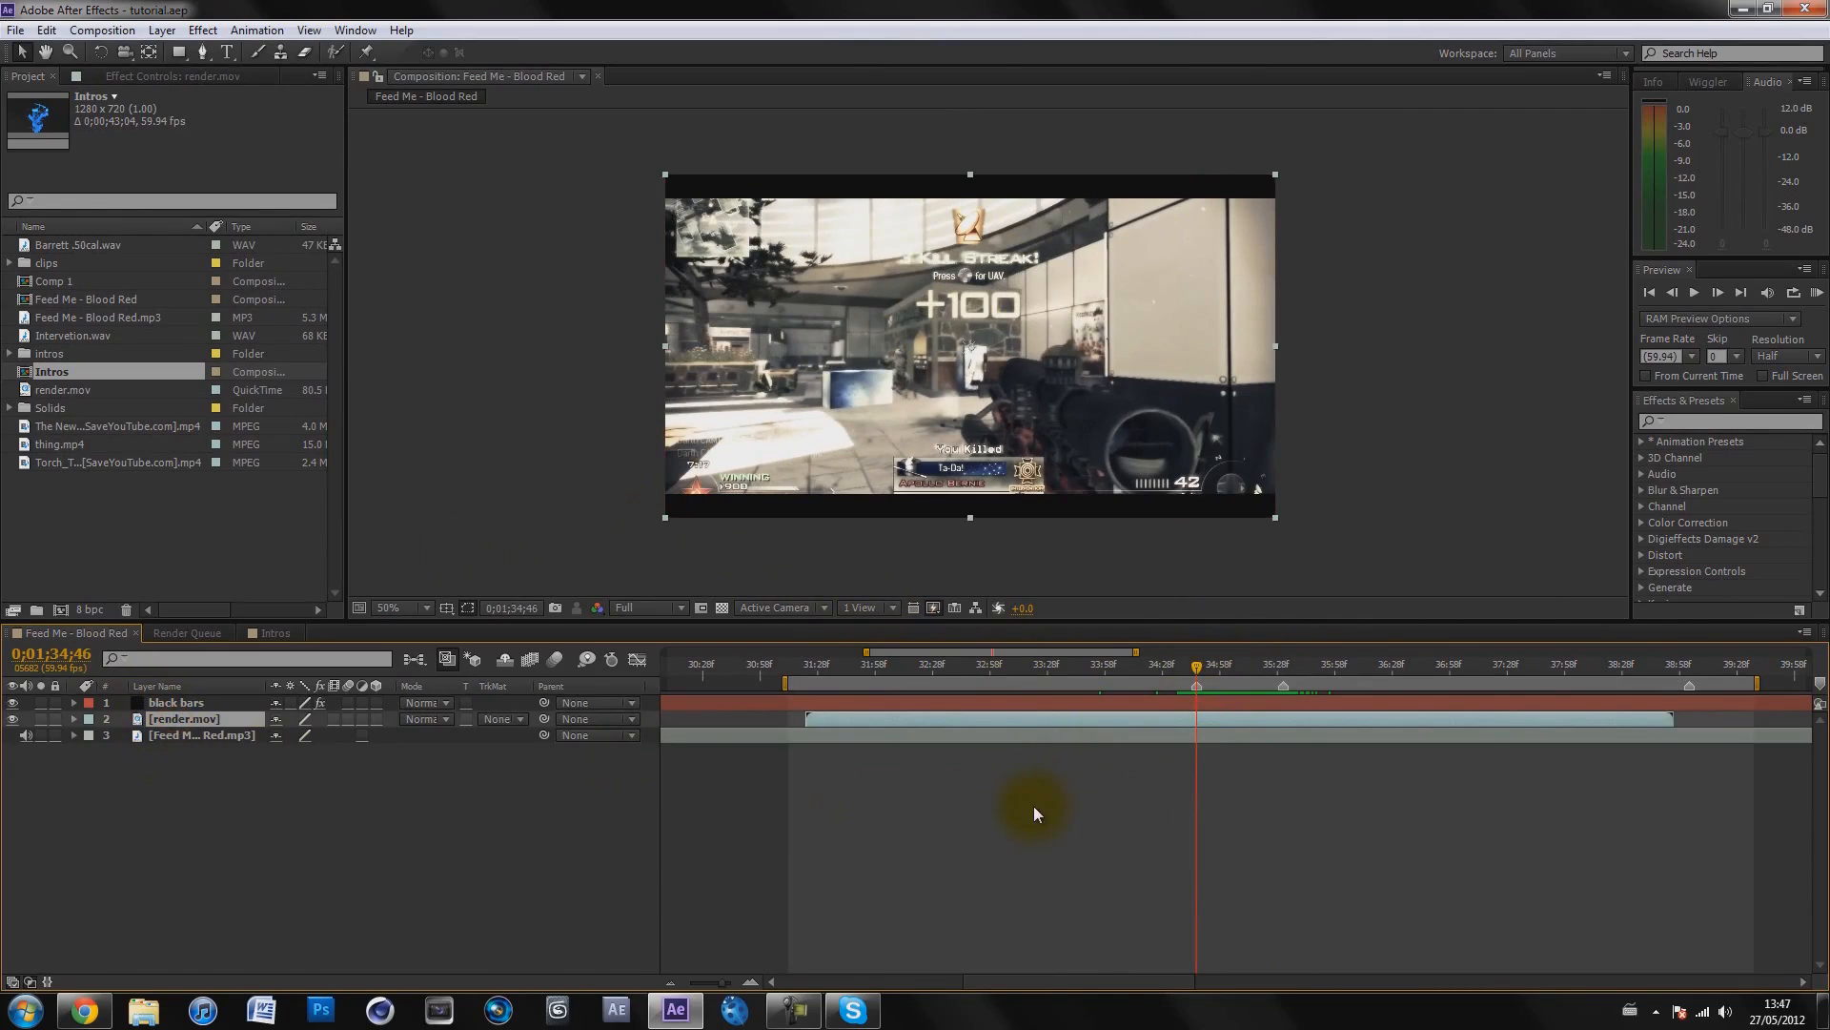
key("ctrl+shift+d")
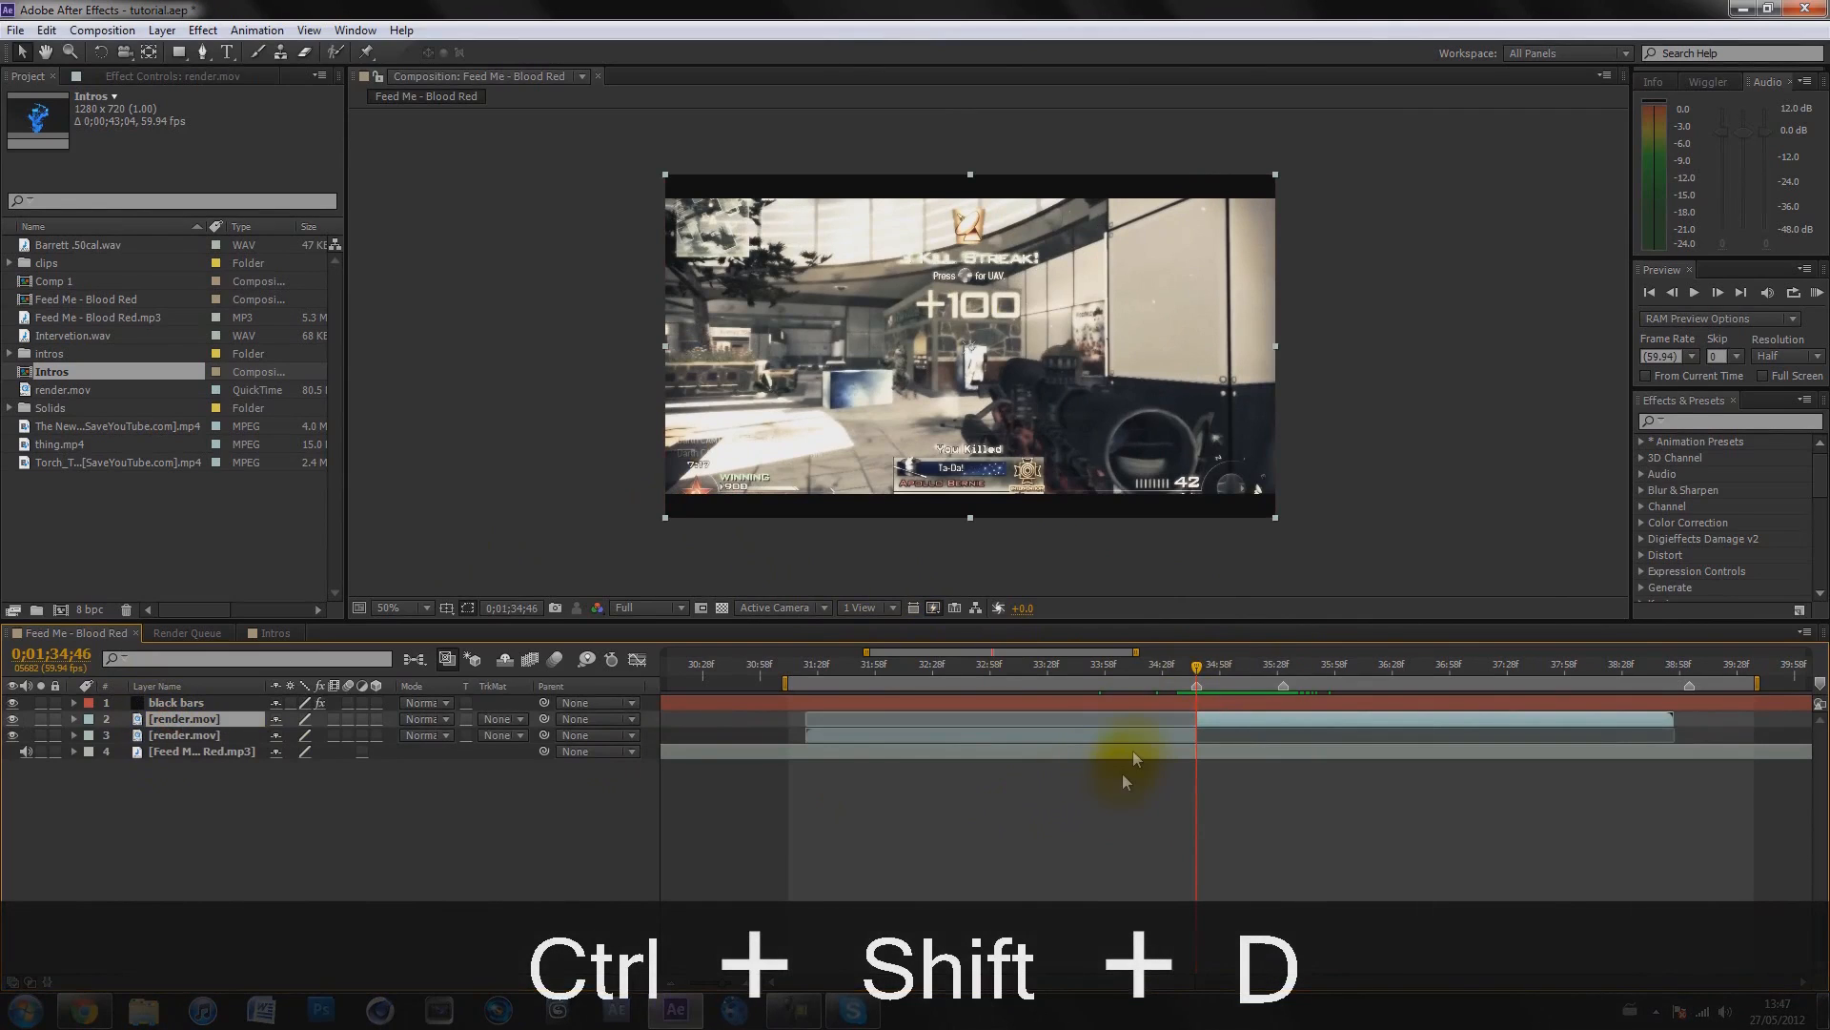
left_click(44, 30)
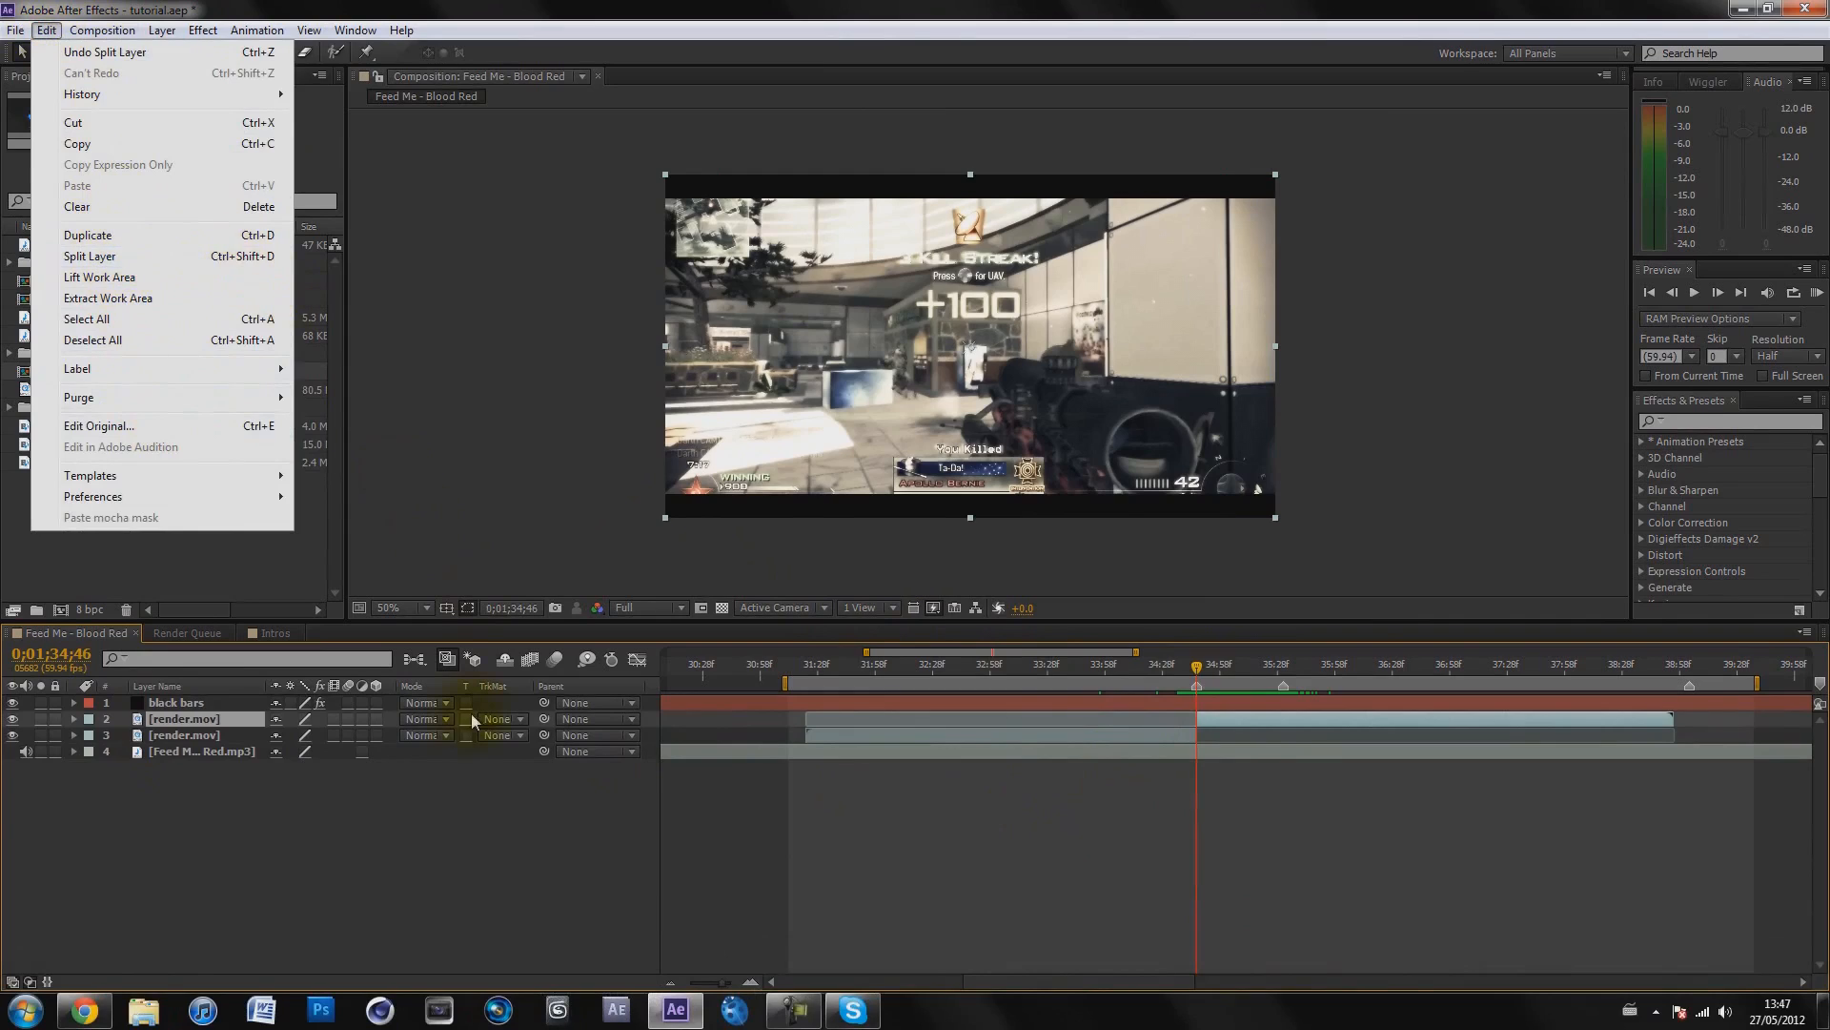
left_click(421, 776)
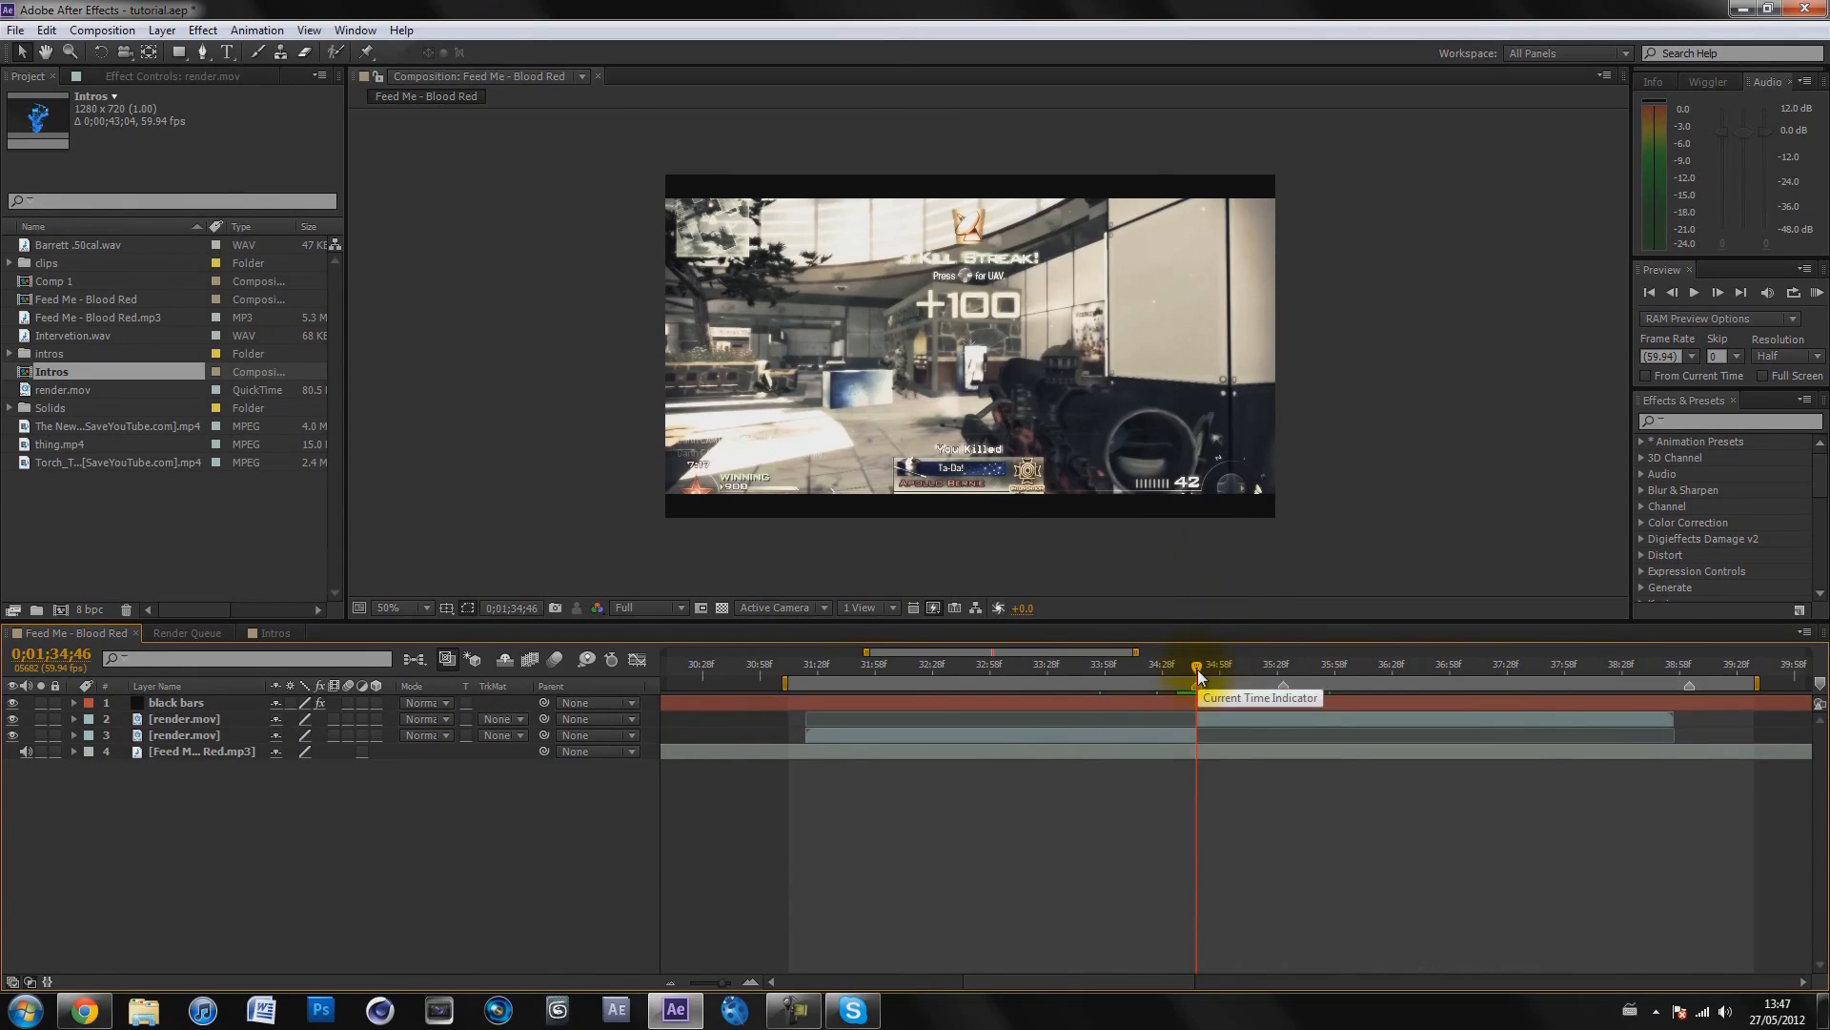
Split the second part of the render.mov clip at 0;01;35;34 to isolate the effect section
left_click_drag(1199, 669, 1289, 666)
left_click(1250, 719)
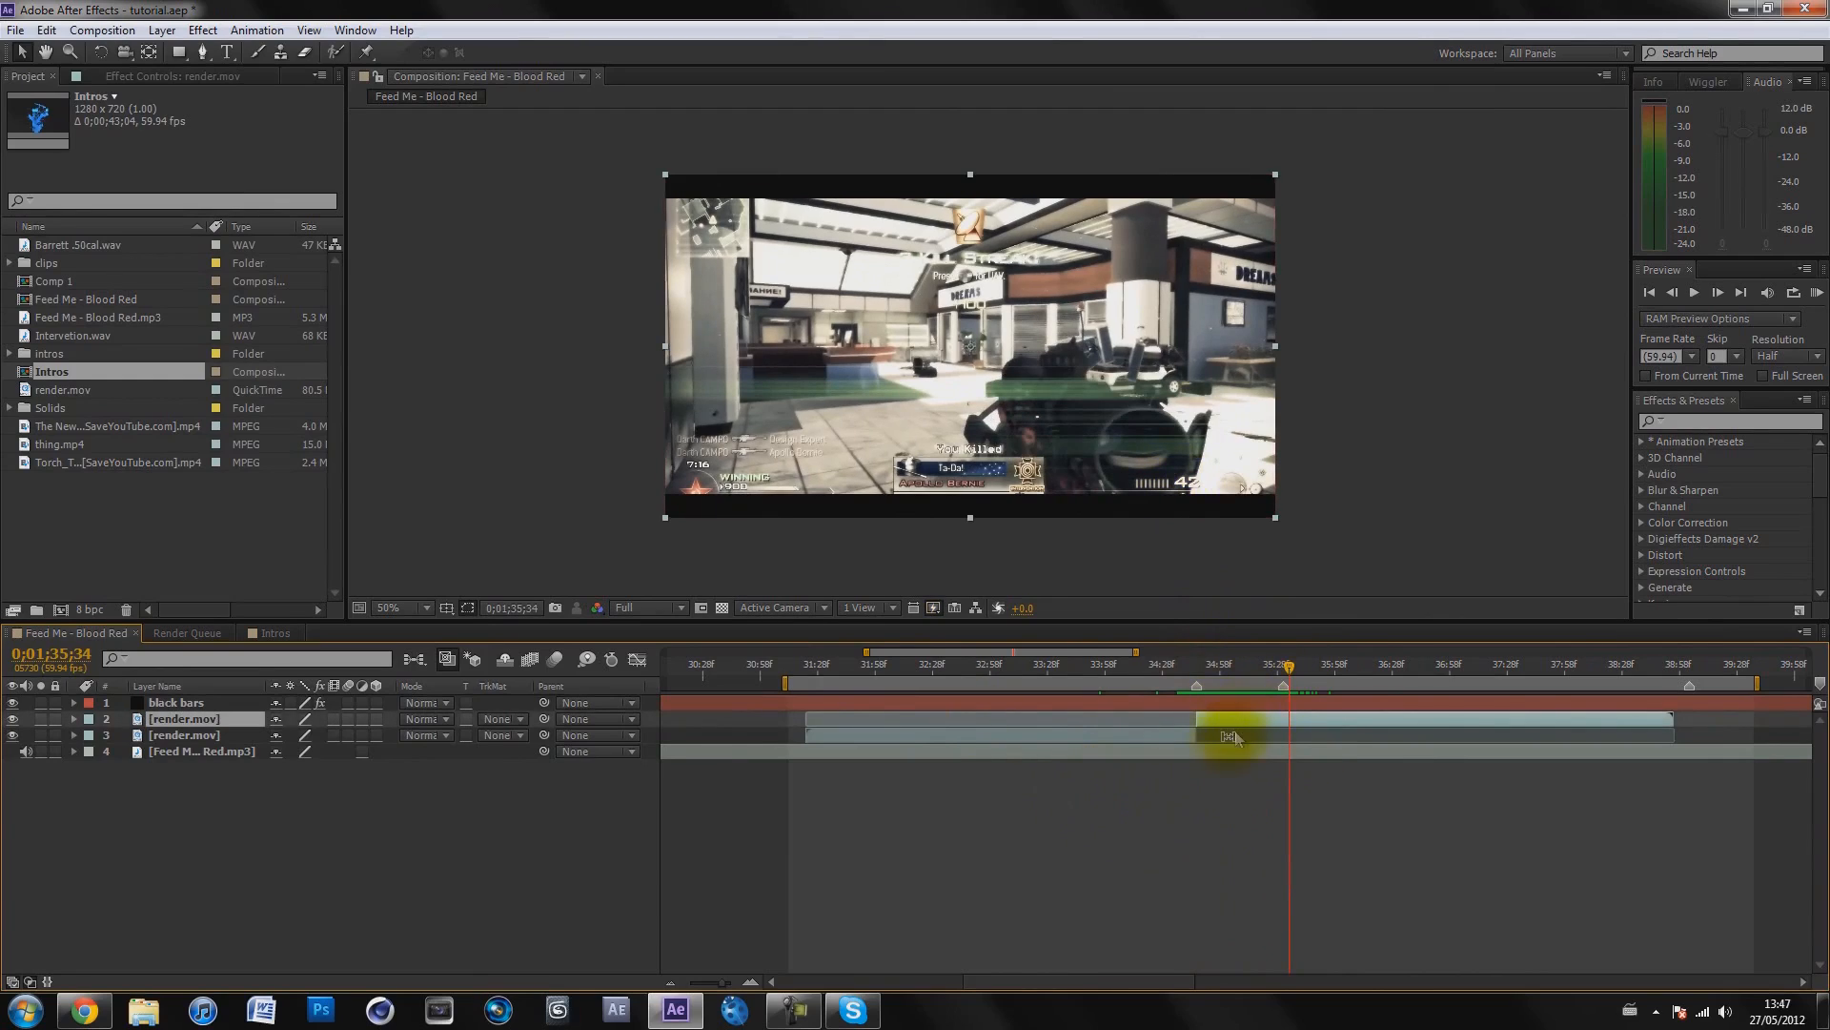
key("ctrl+shift+d")
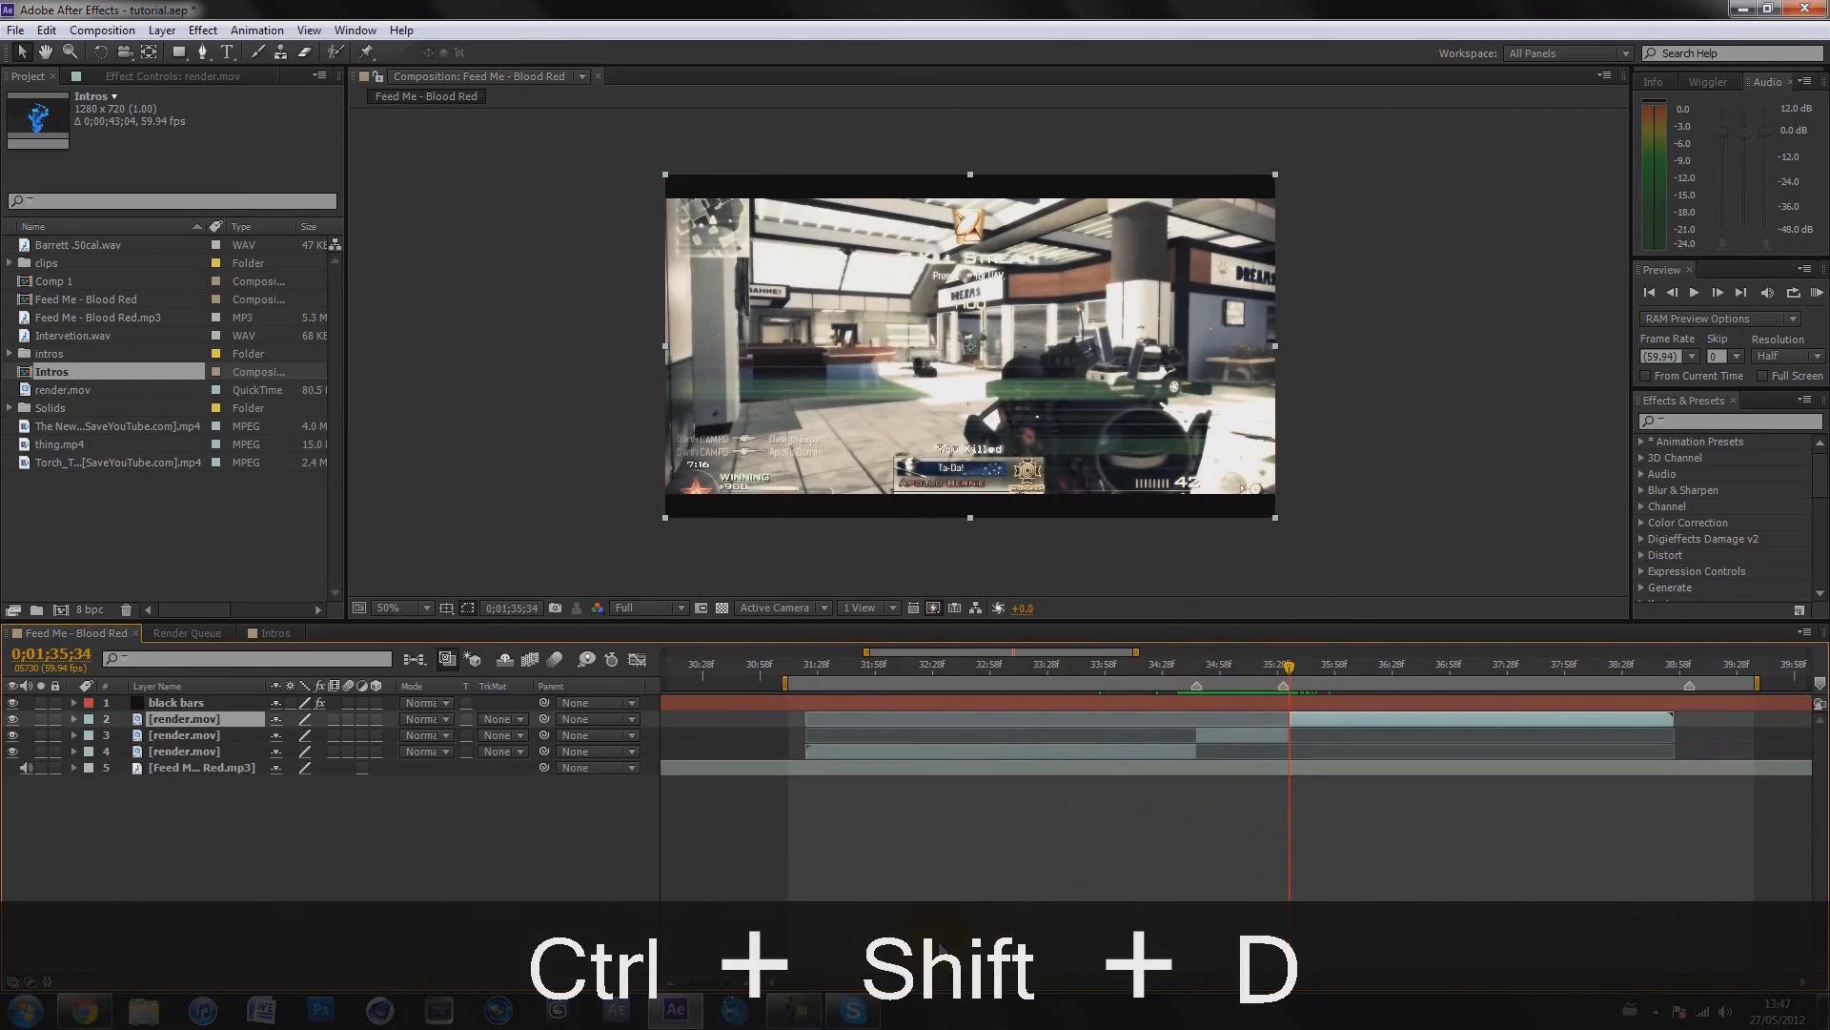
Rename the short middle render.mov segment to Gun Mask
left_click(1236, 734)
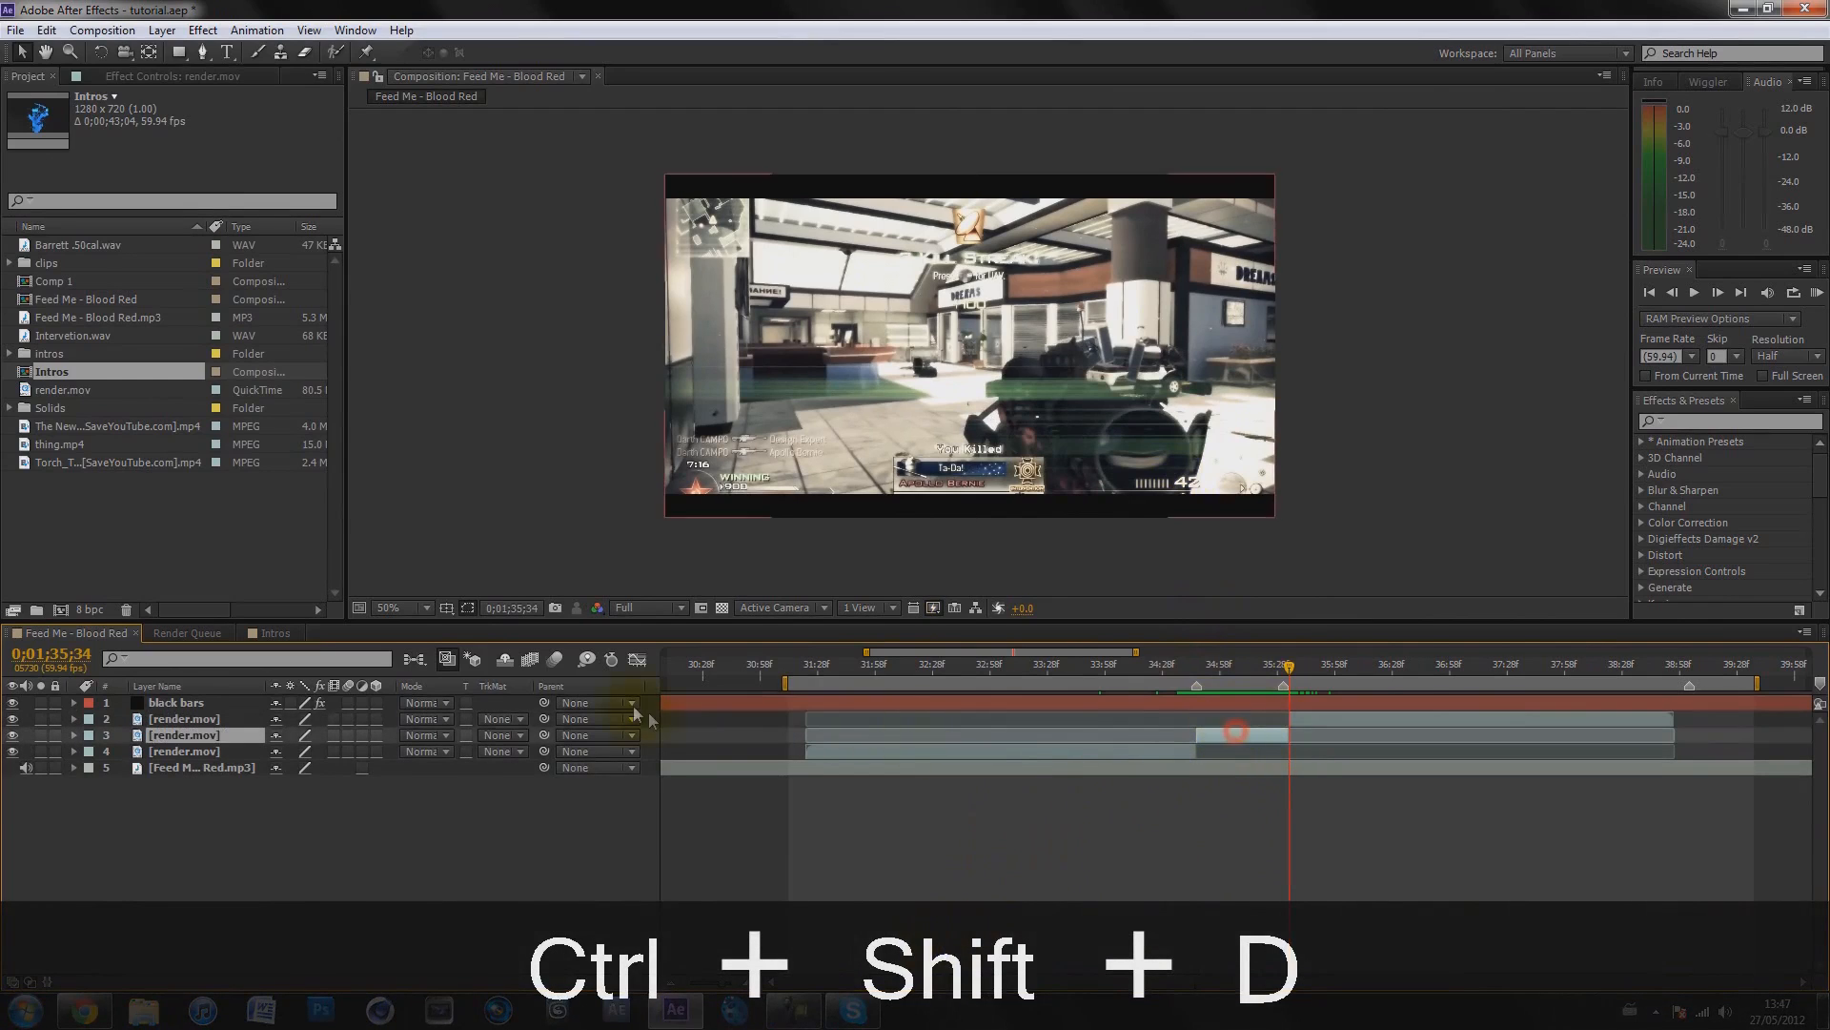
mouse_move(1196, 667)
left_mouse_down()
mouse_move(1266, 667)
mouse_move(1210, 667)
left_mouse_up()
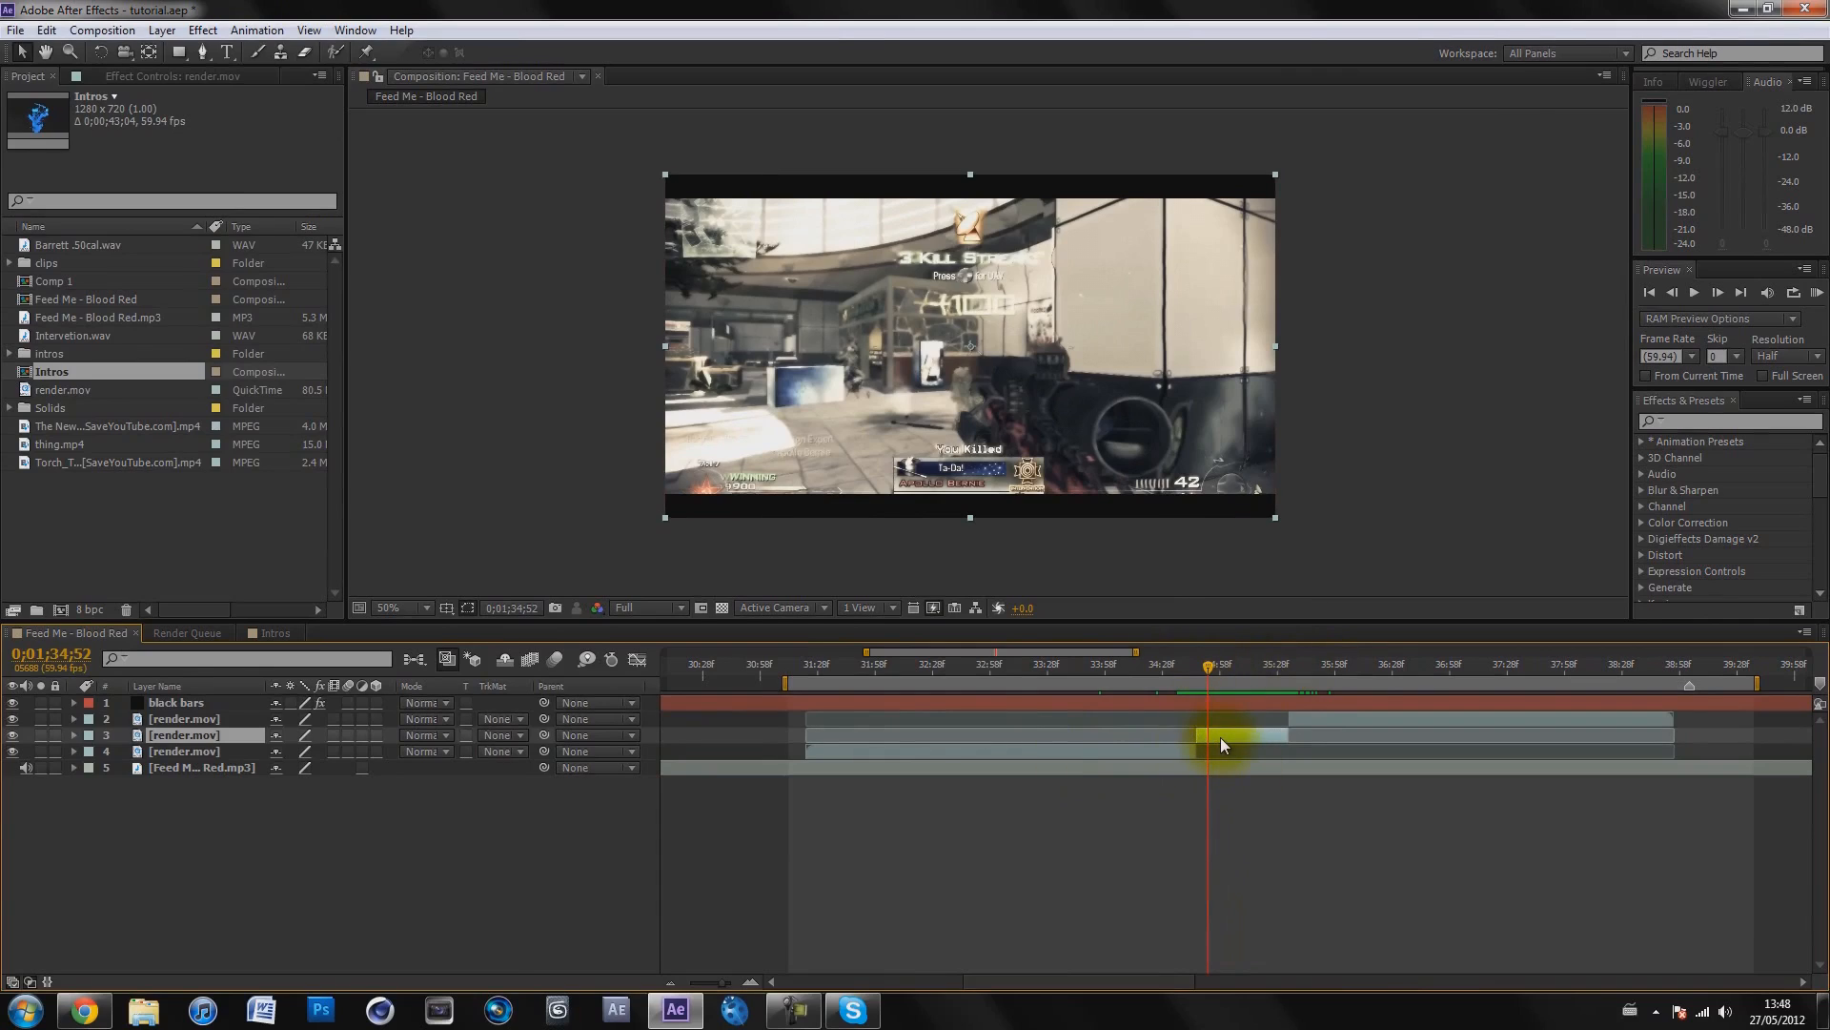
left_click(195, 737)
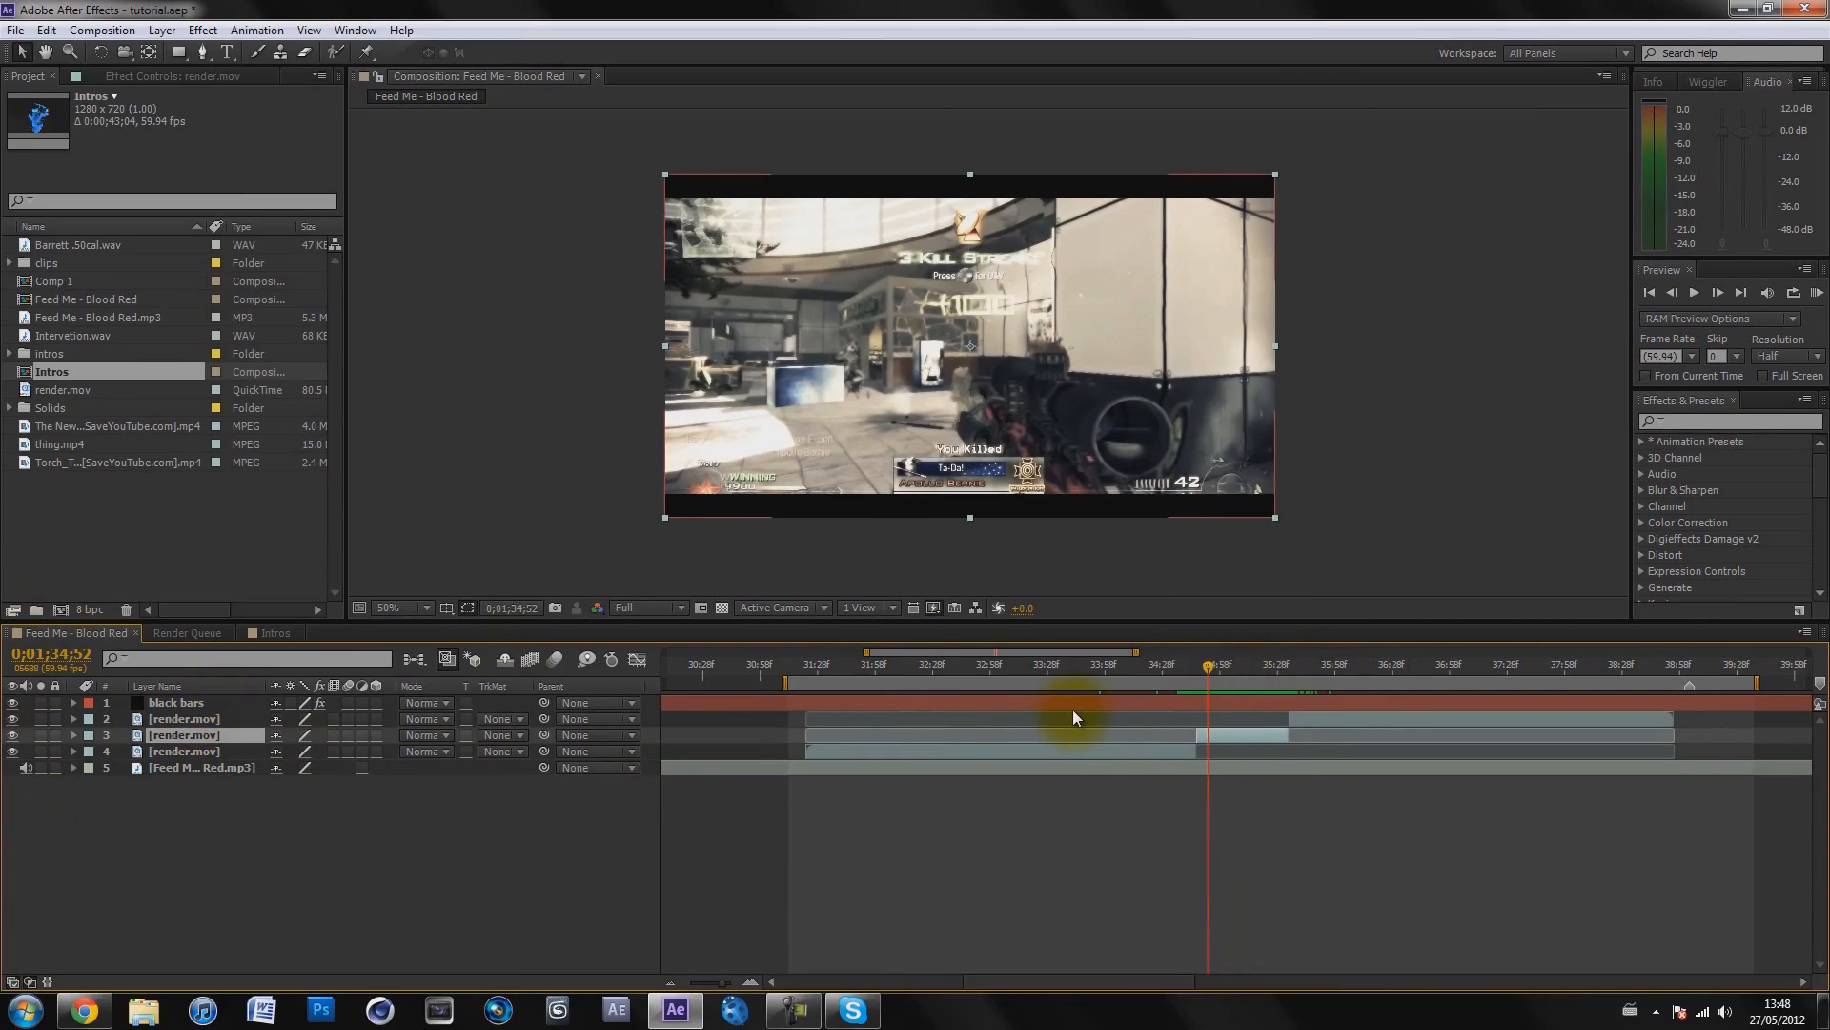
key("Return")
type("Gun Mask")
key("Return")
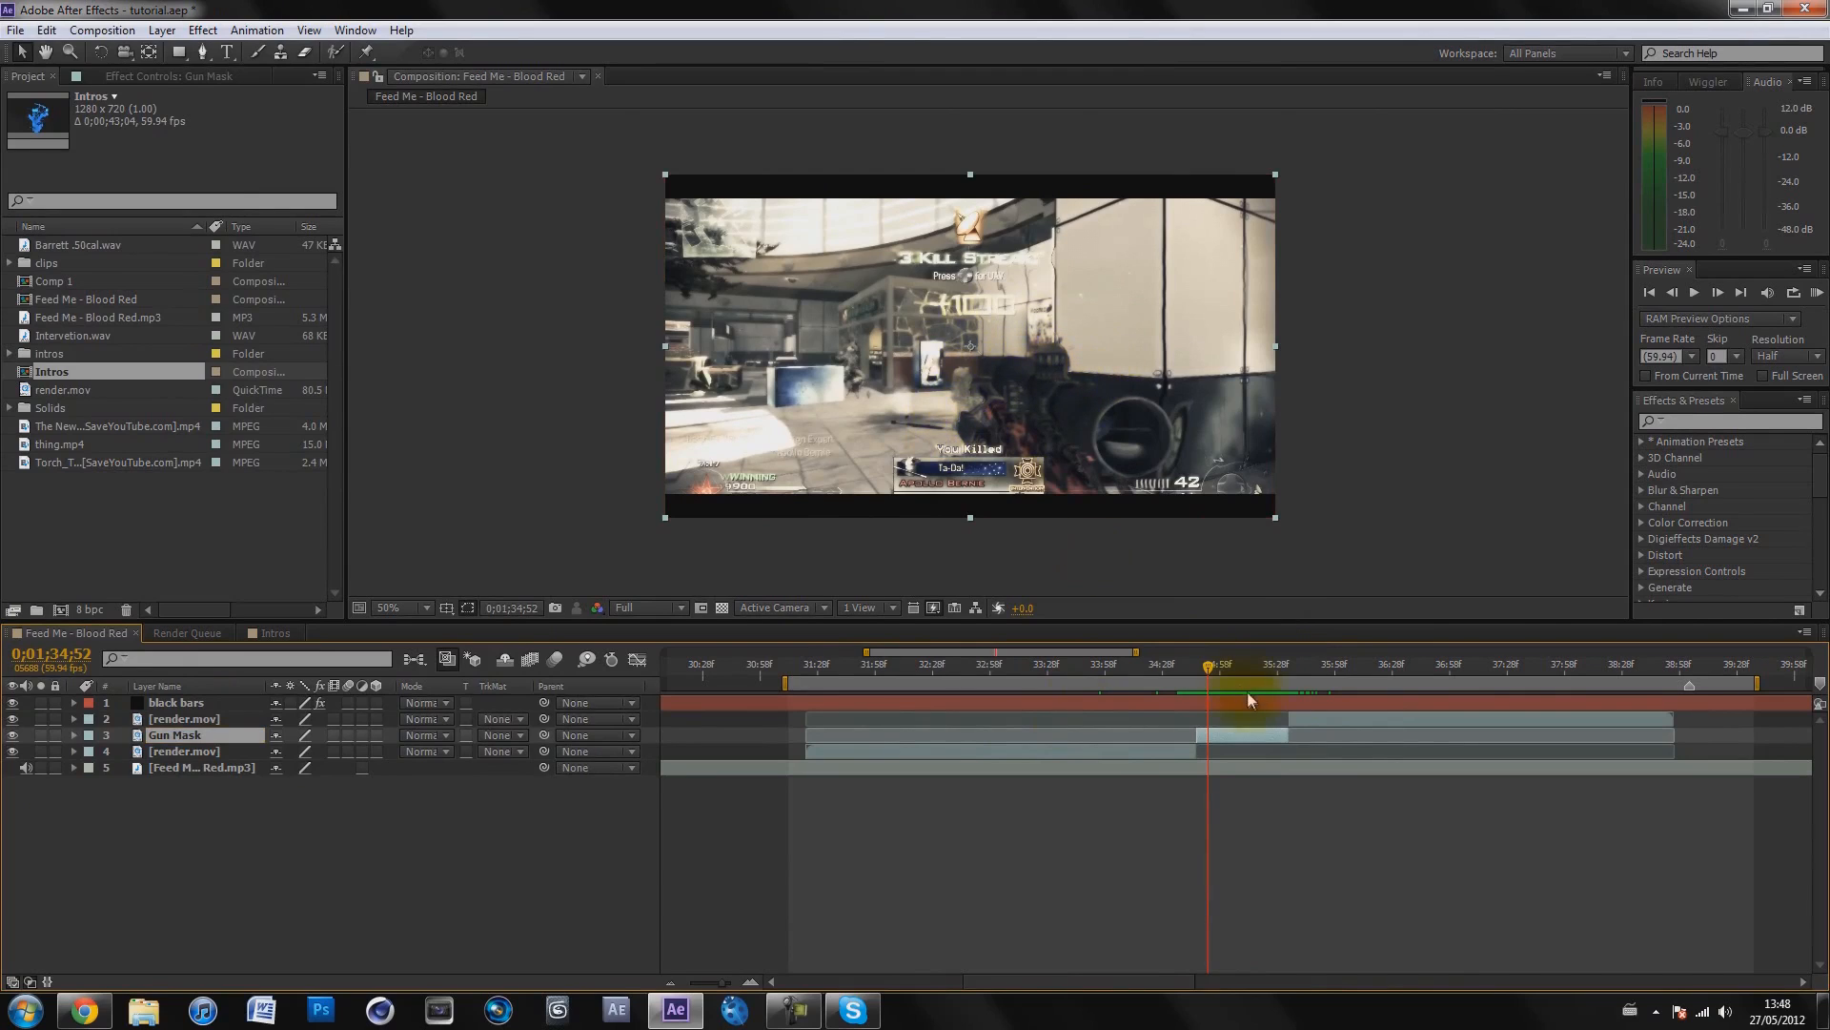
Freeze the Gun Mask layer on its first frame at 0;01;34;46
left_click_drag(1209, 661, 1197, 662)
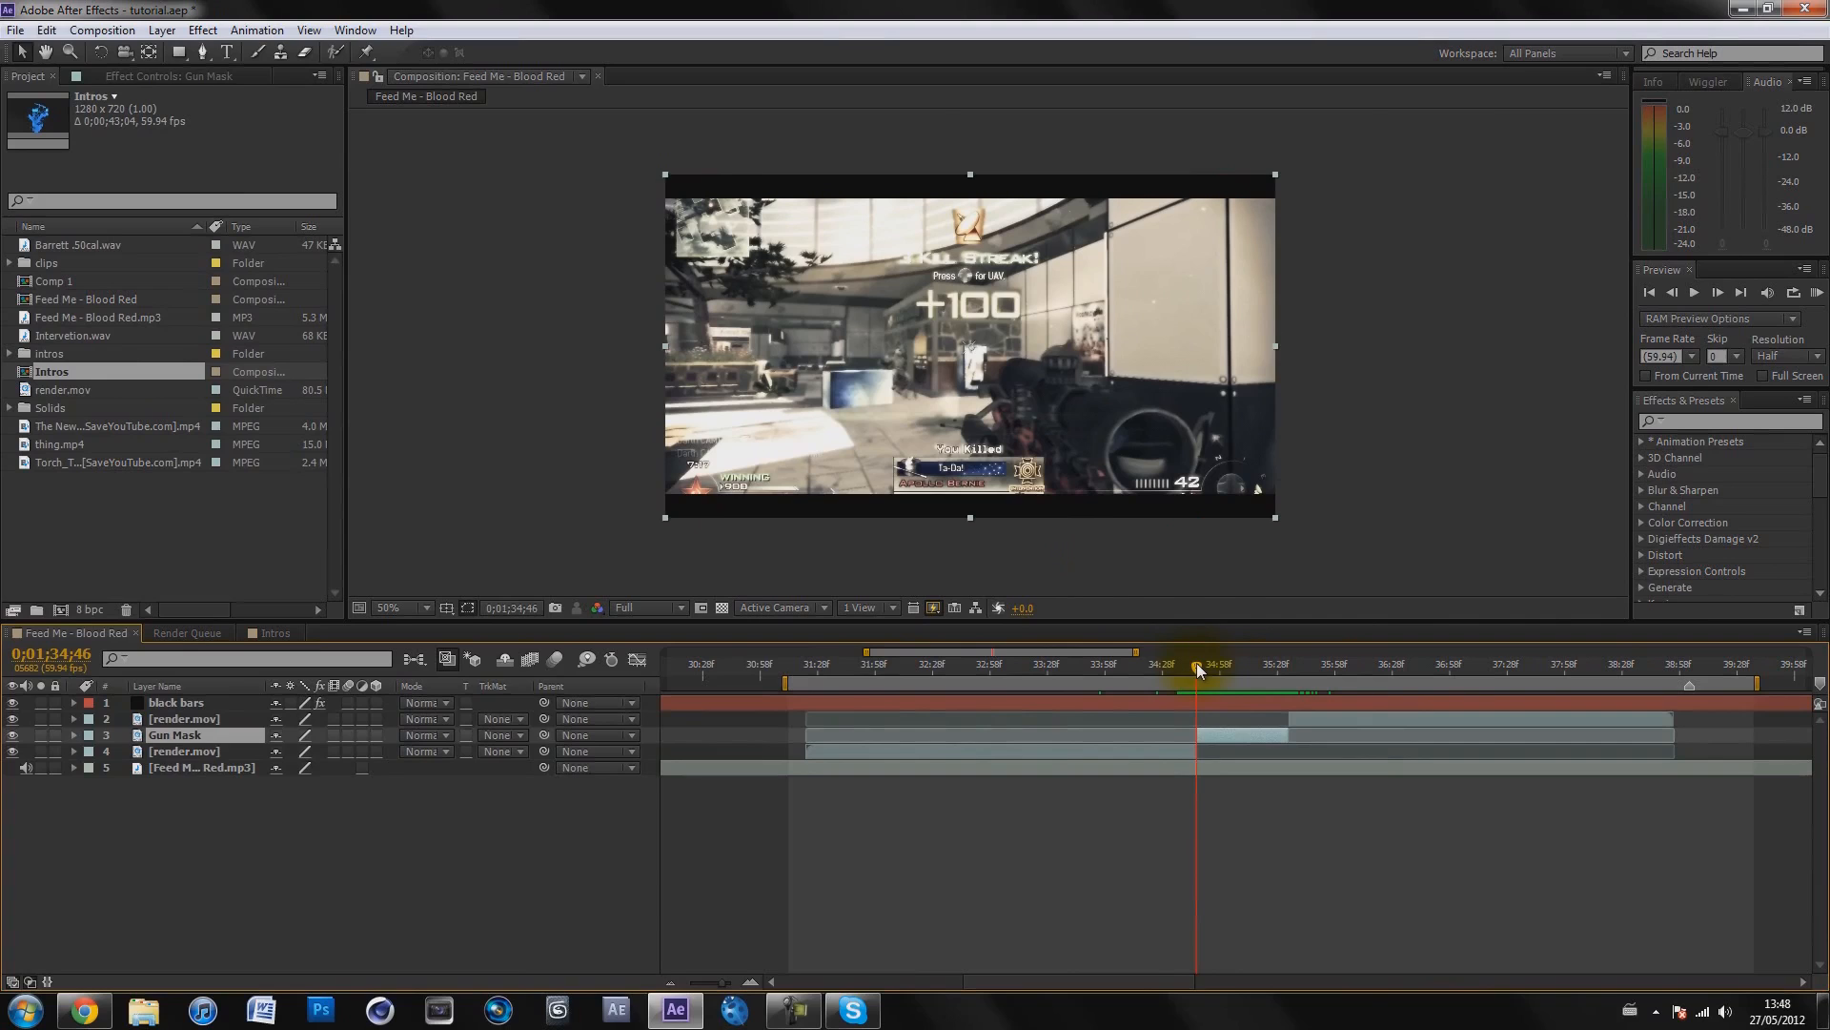
left_click(262, 740)
mouse_move(1197, 667)
left_mouse_down()
mouse_move(1250, 671)
mouse_move(1203, 665)
left_mouse_up()
left_click(1218, 728)
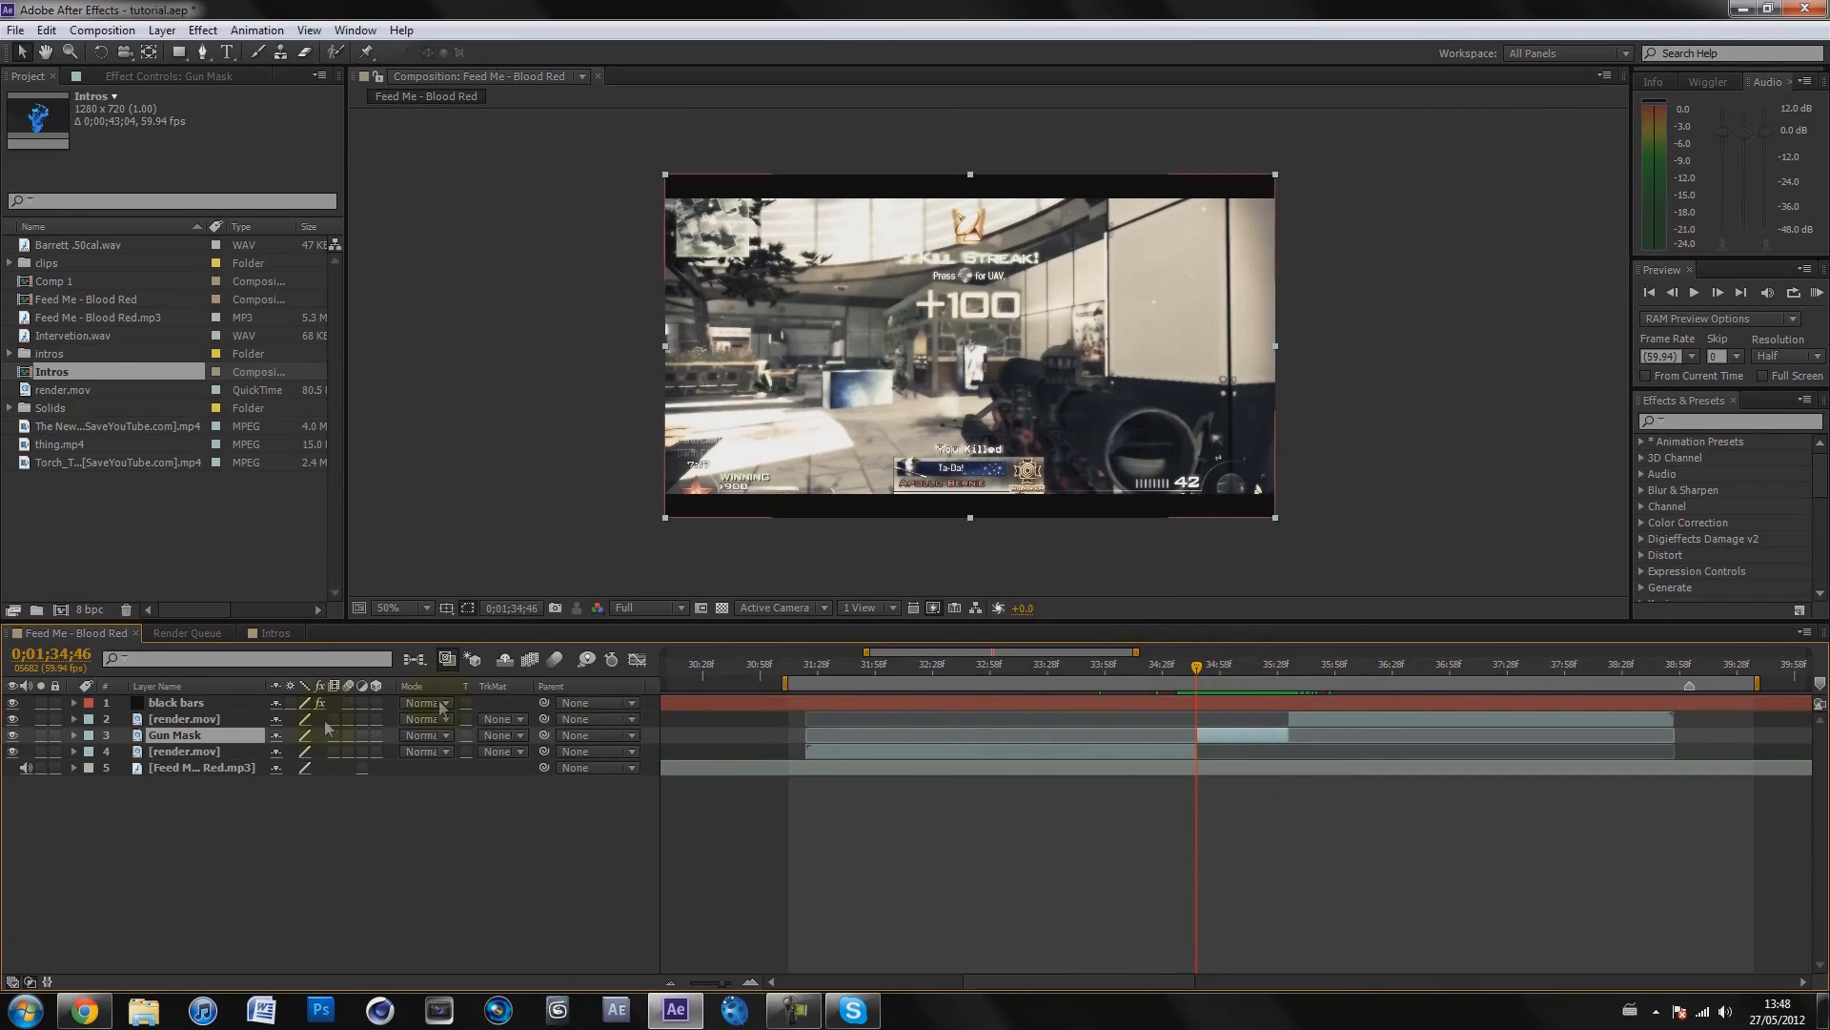
right_click(1221, 732)
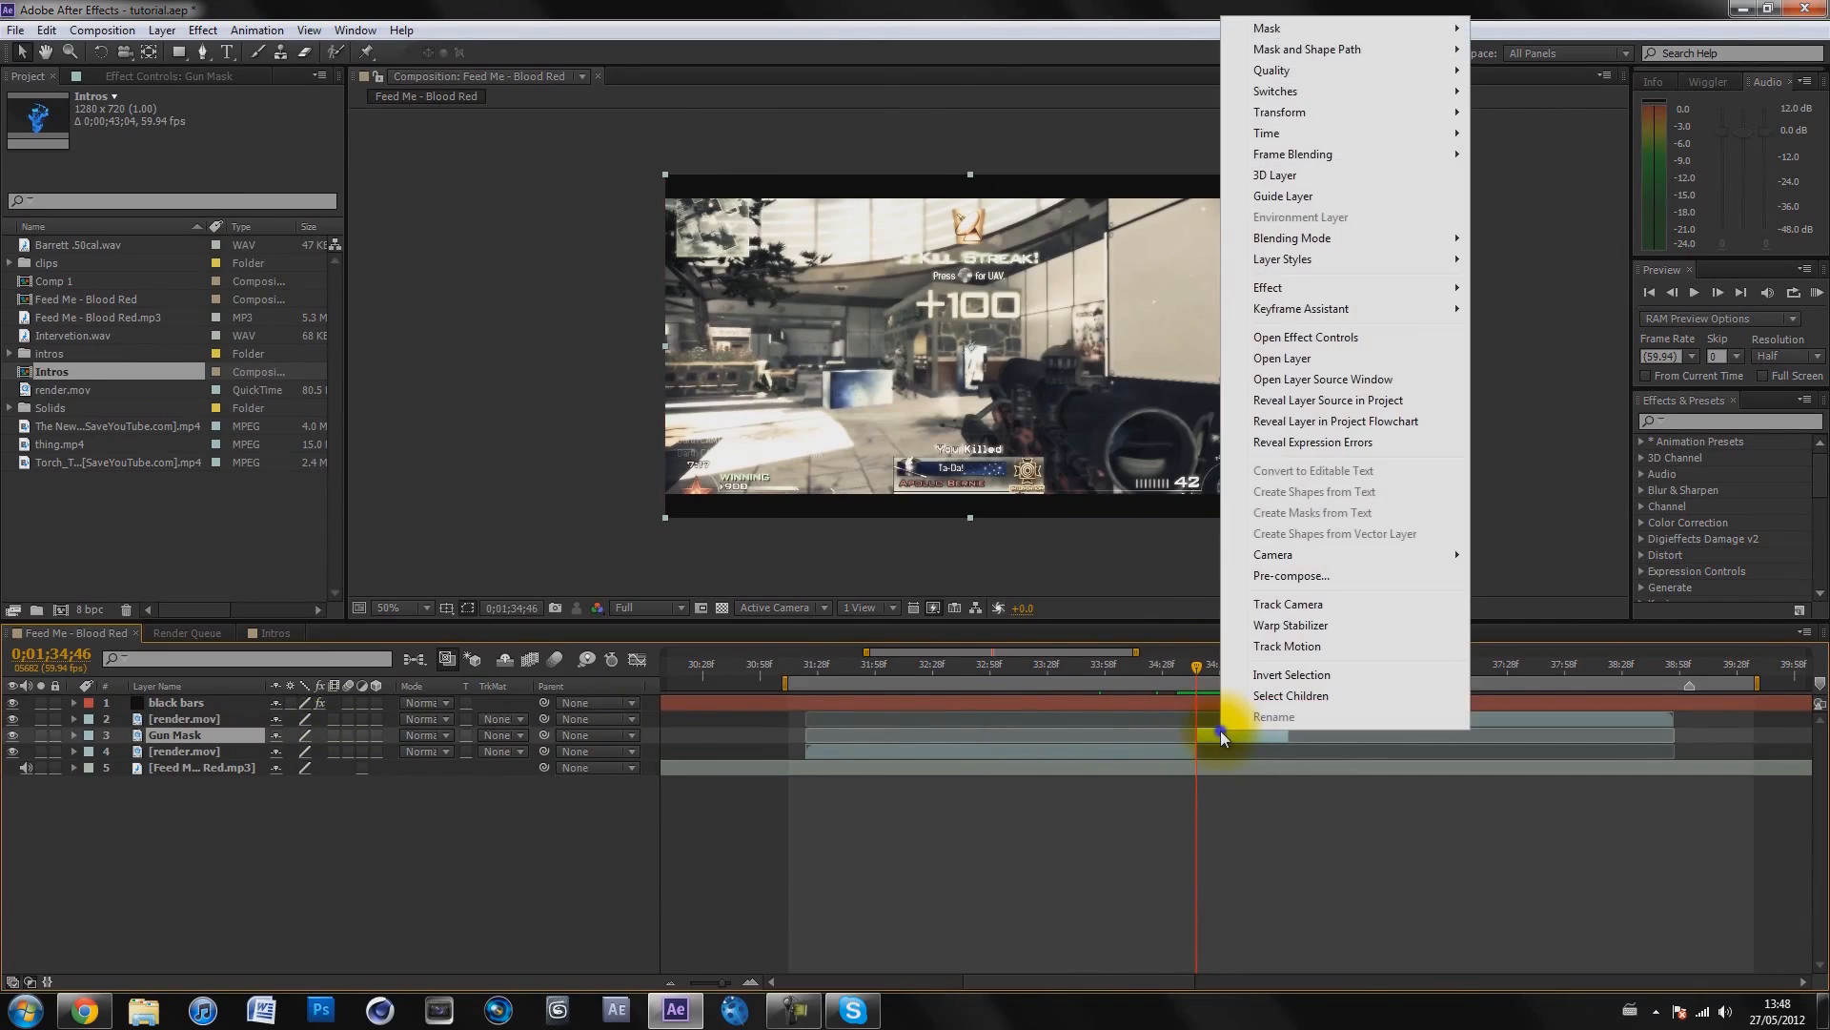
mouse_move(1316, 133)
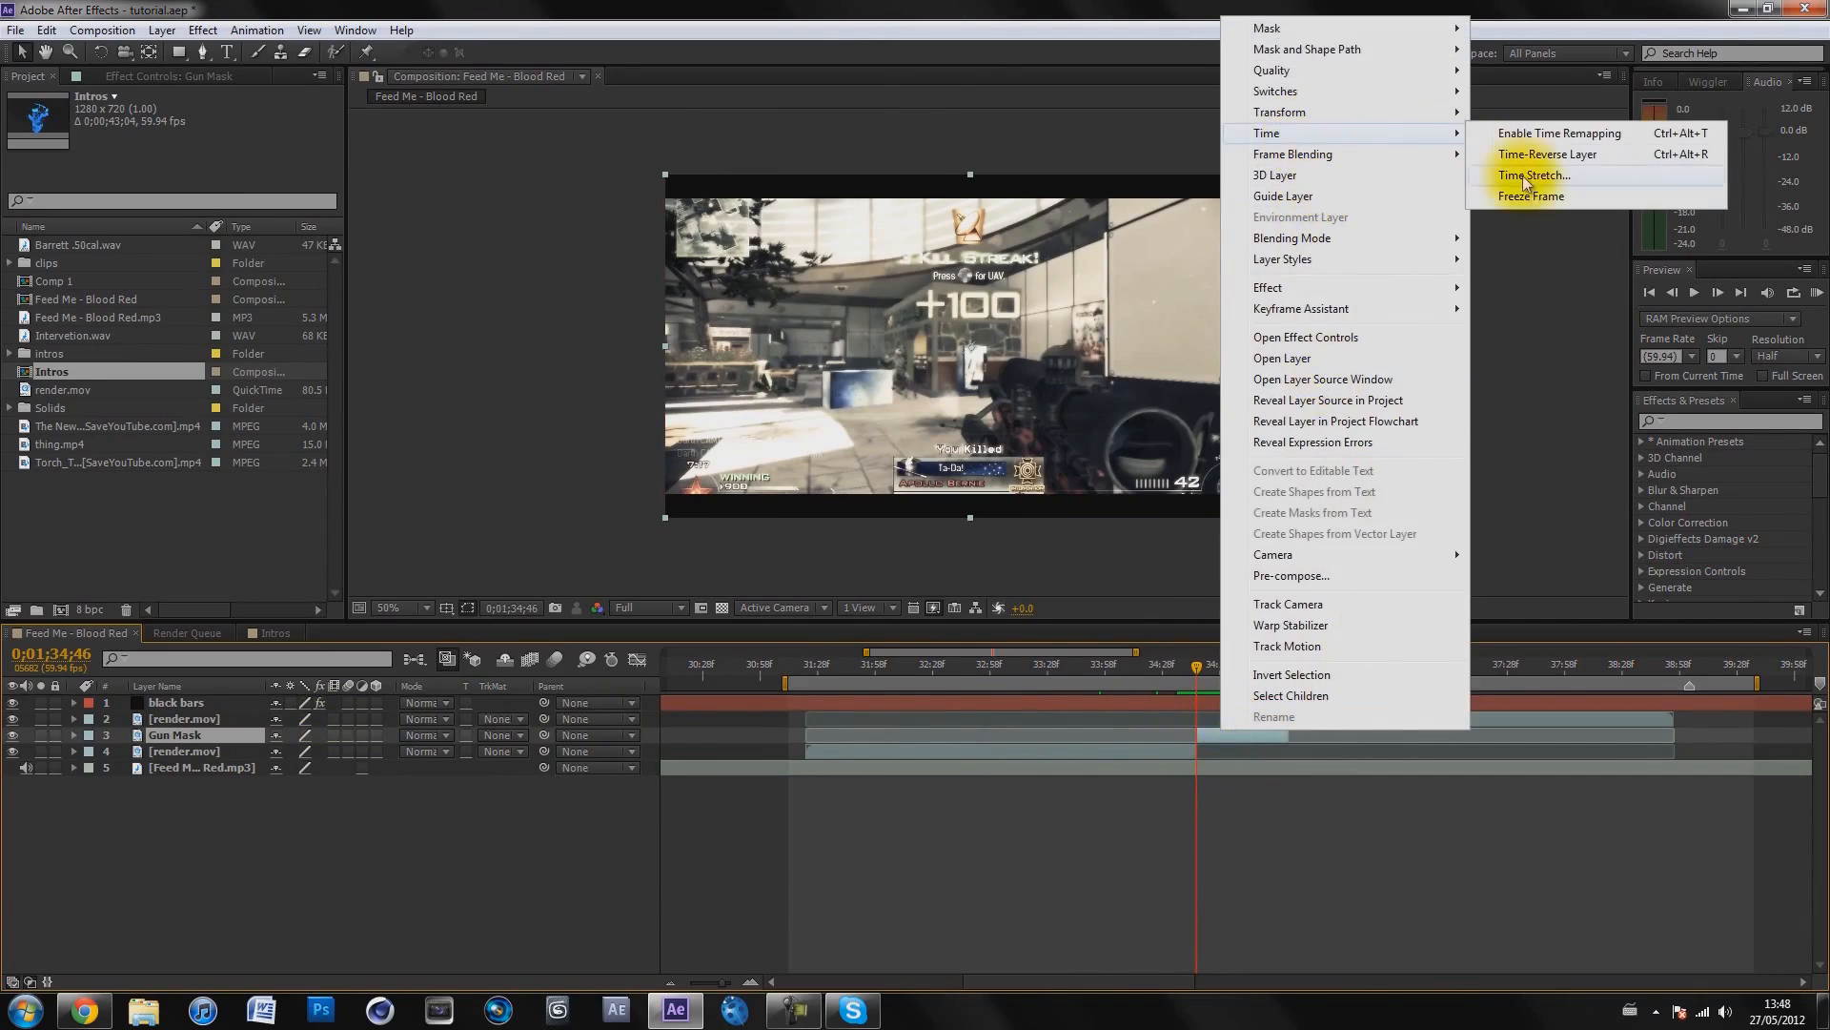
left_click(1531, 197)
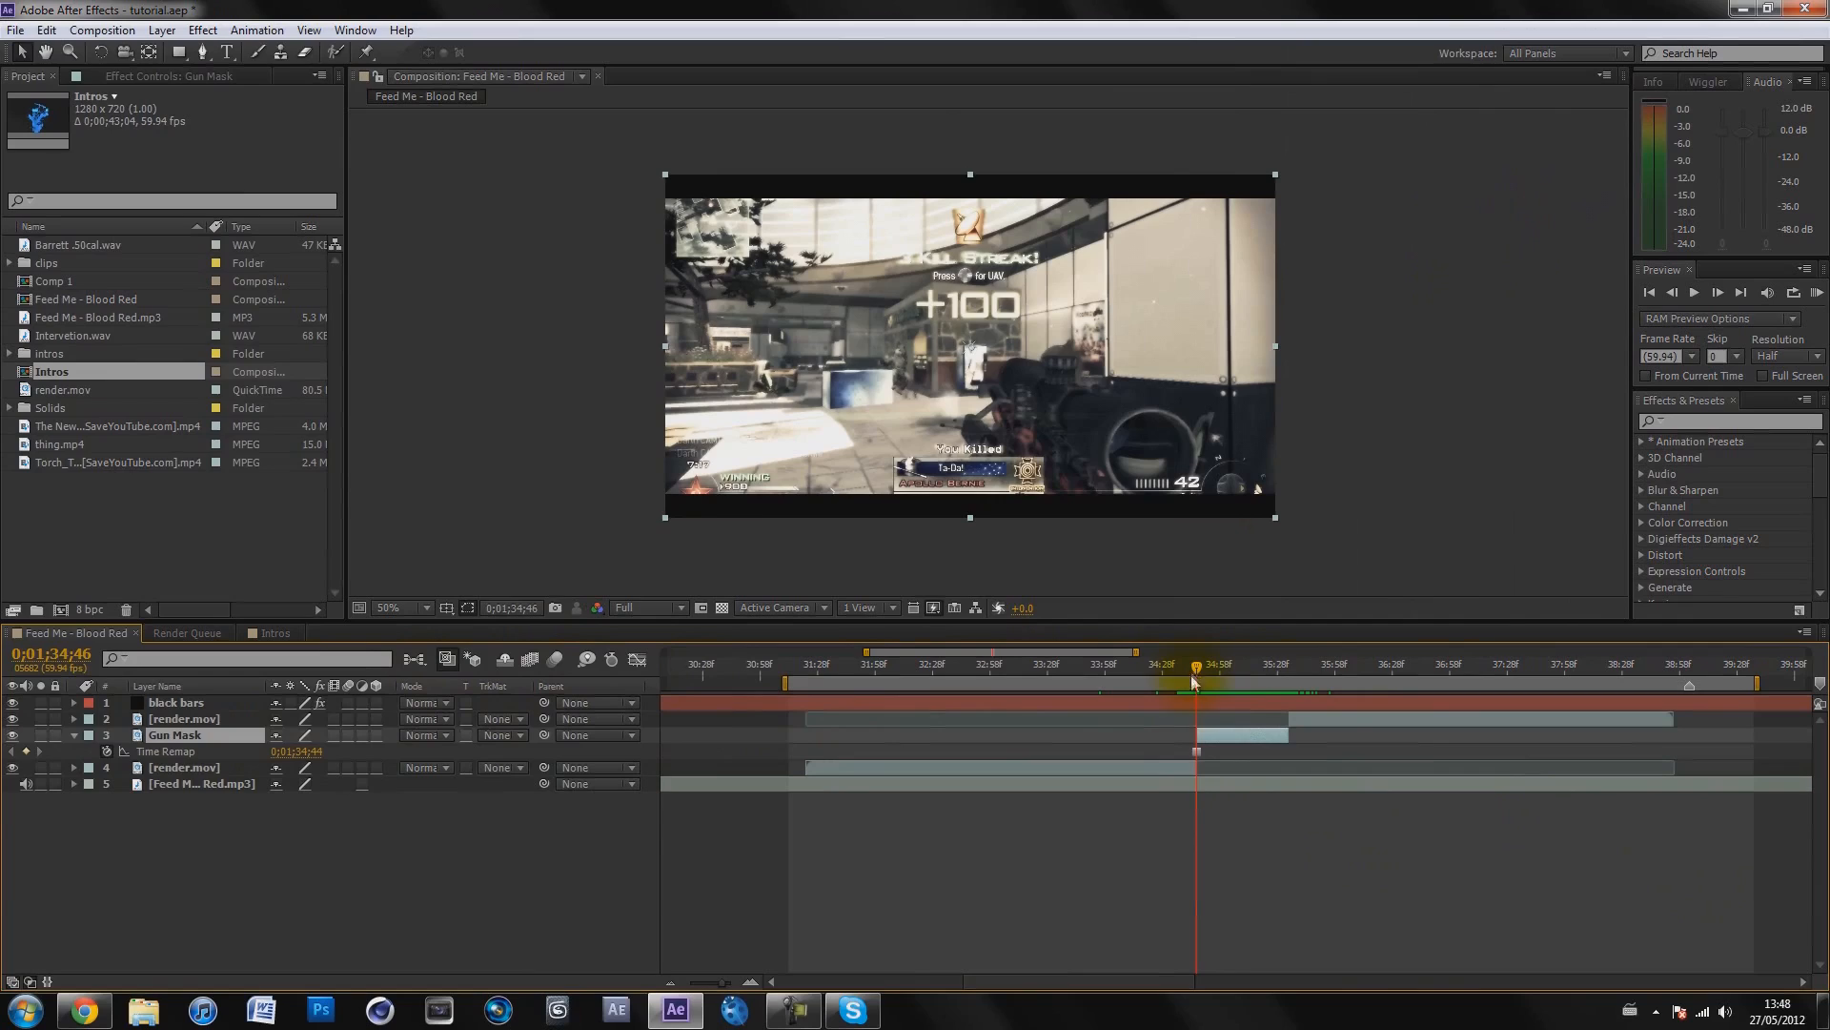
Extend the frozen Gun Mask layer past both ends, and trim it back to span 0;01;34;46 to 0;01;35;34
left_click_drag(1197, 668, 1246, 661)
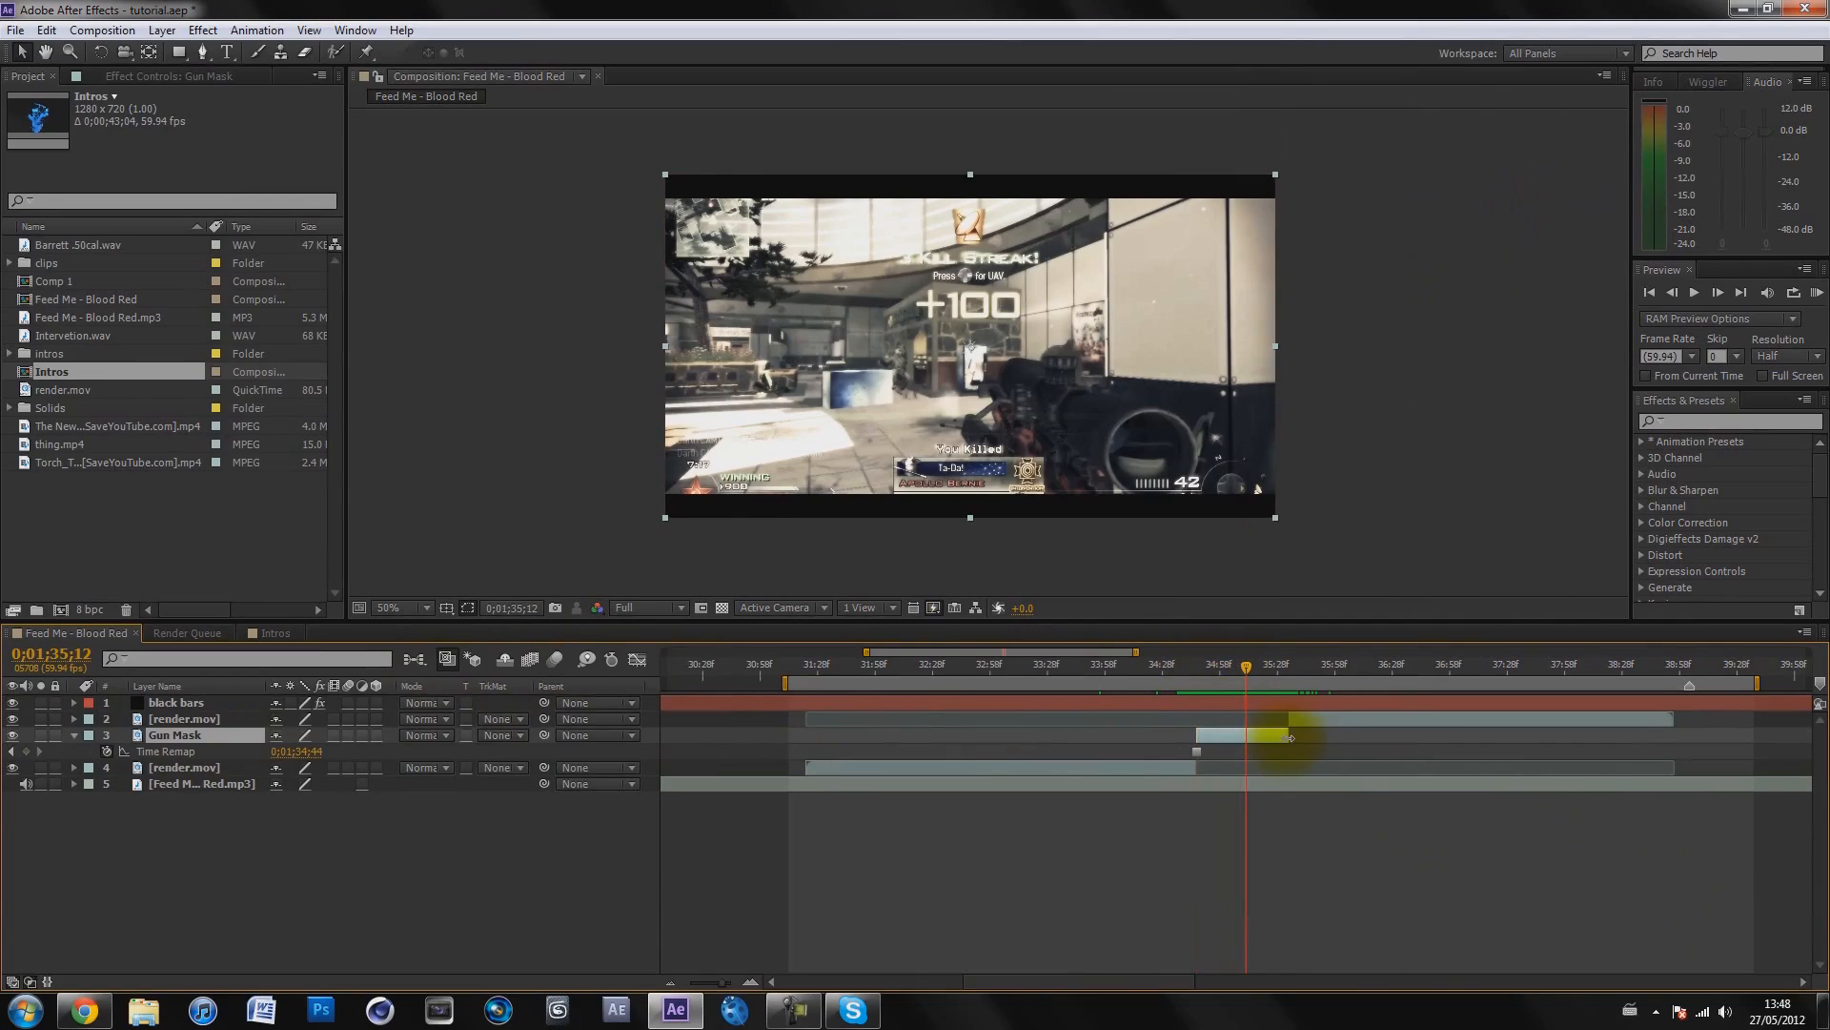
left_click_drag(1283, 736, 1471, 736)
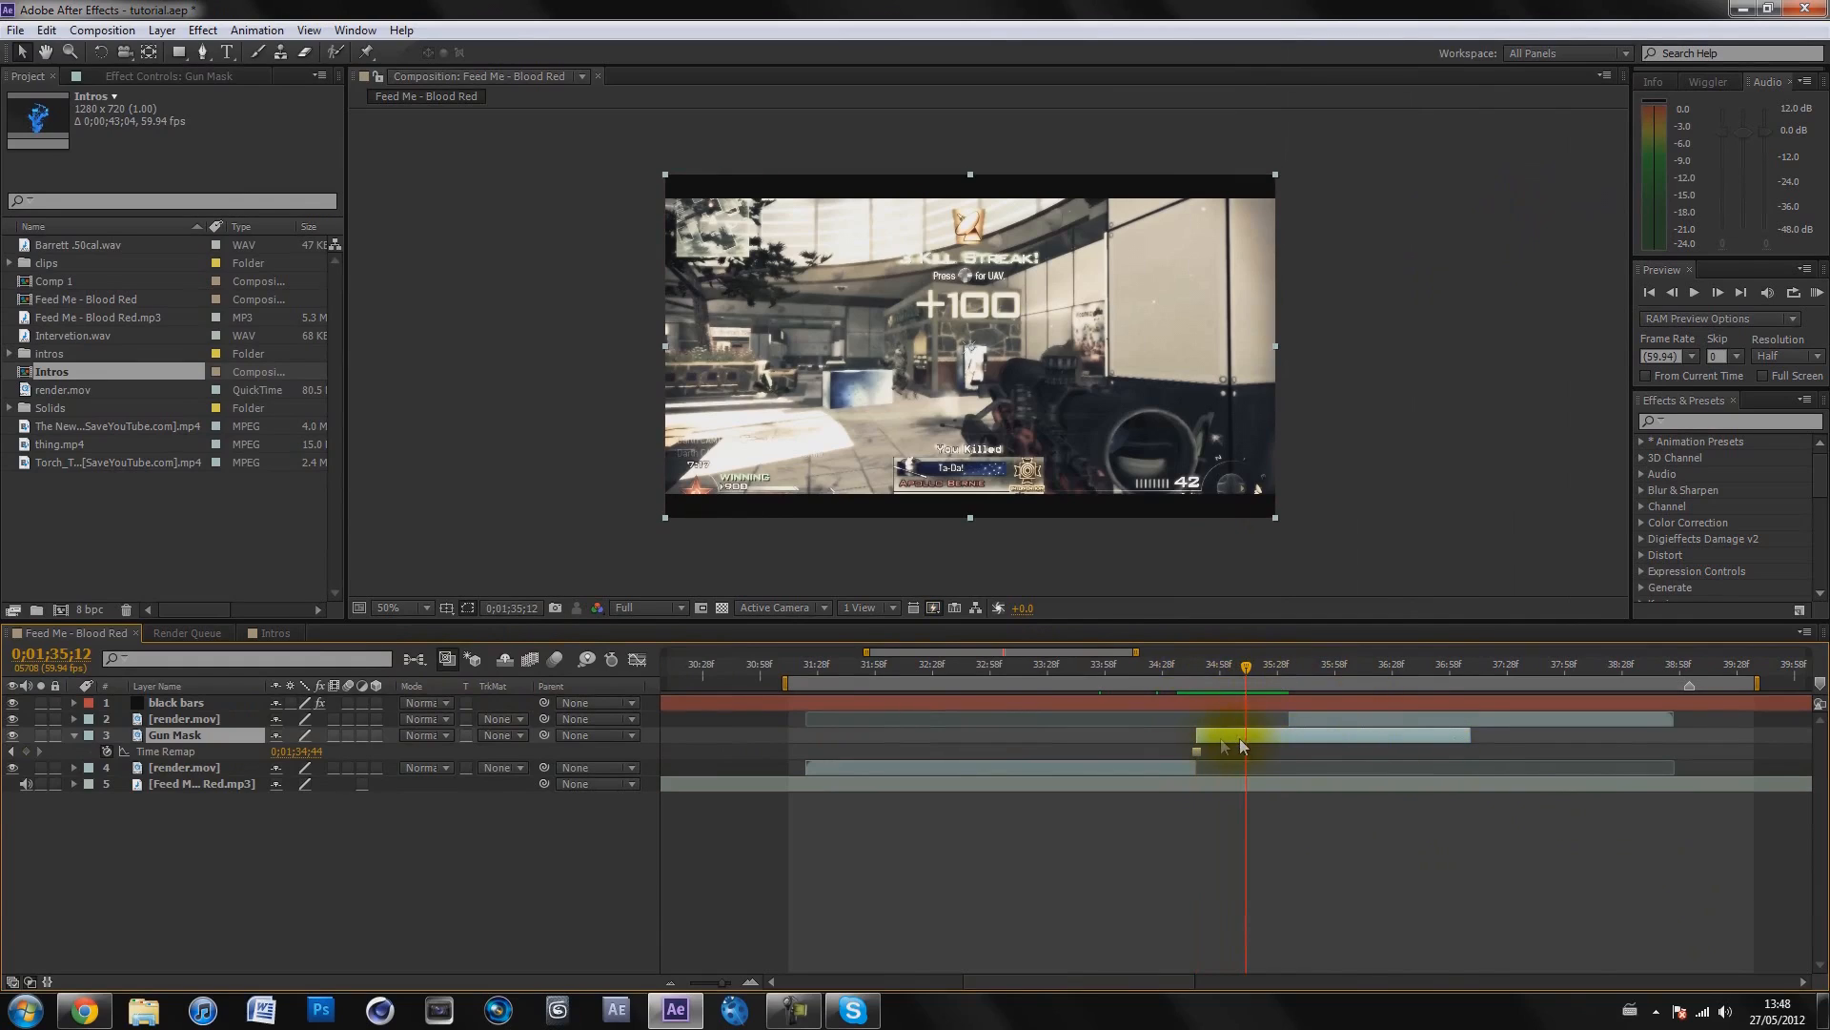
left_click_drag(1197, 735, 1069, 735)
left_click_drag(1135, 667, 1200, 666)
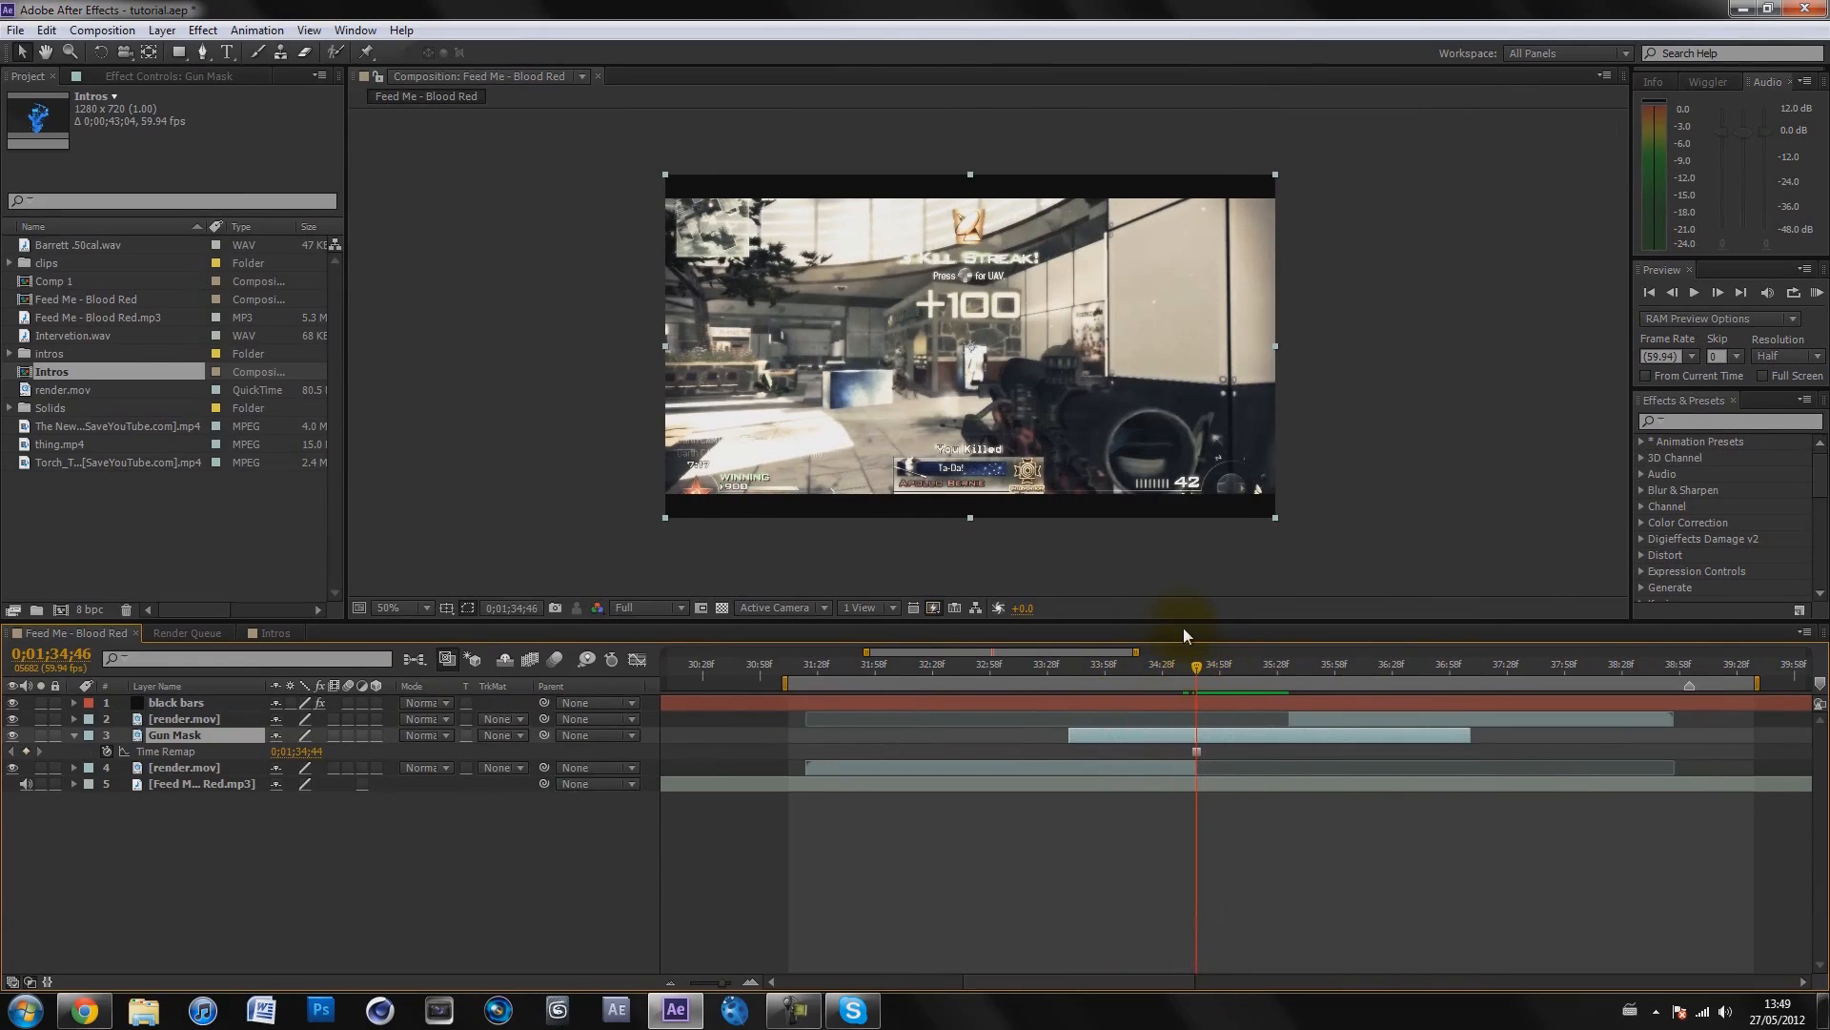
key("alt+bracketleft")
left_click(1287, 664)
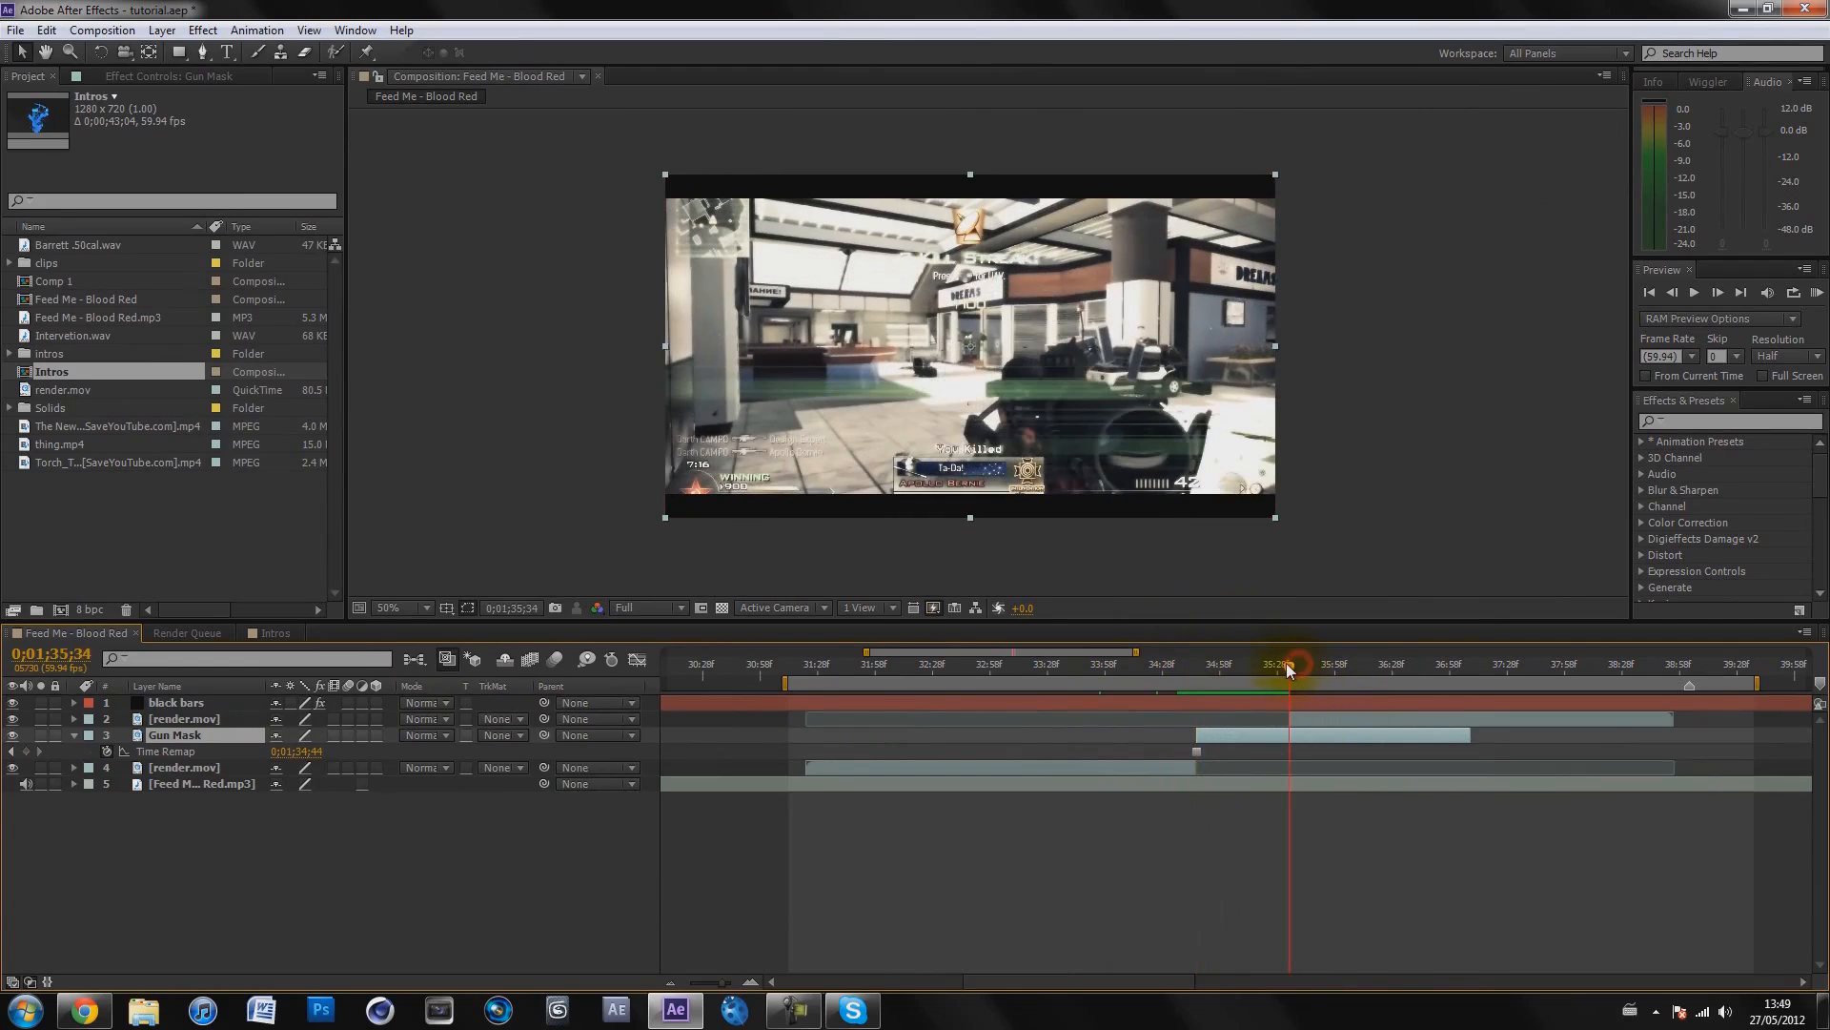
key("alt+bracketright")
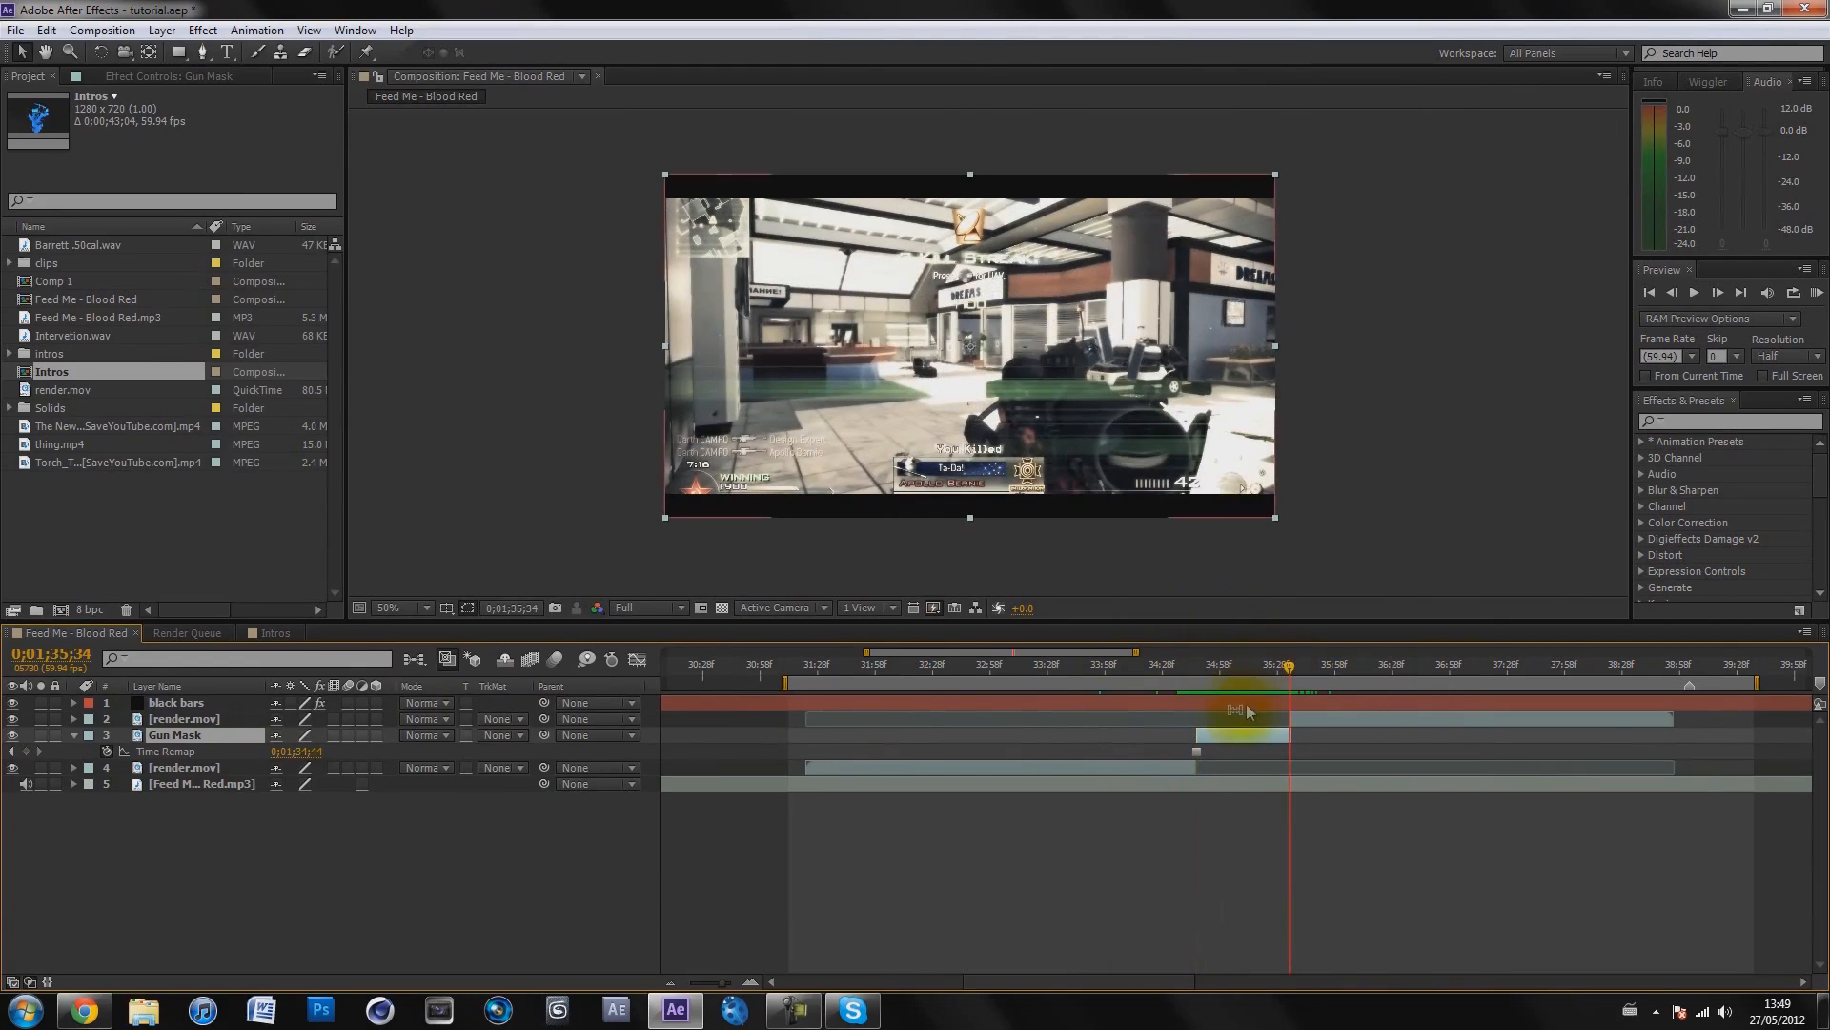
Collapse the Gun Mask layer's properties and duplicate the layer
left_click(73, 736)
left_click(175, 836)
left_click(181, 735)
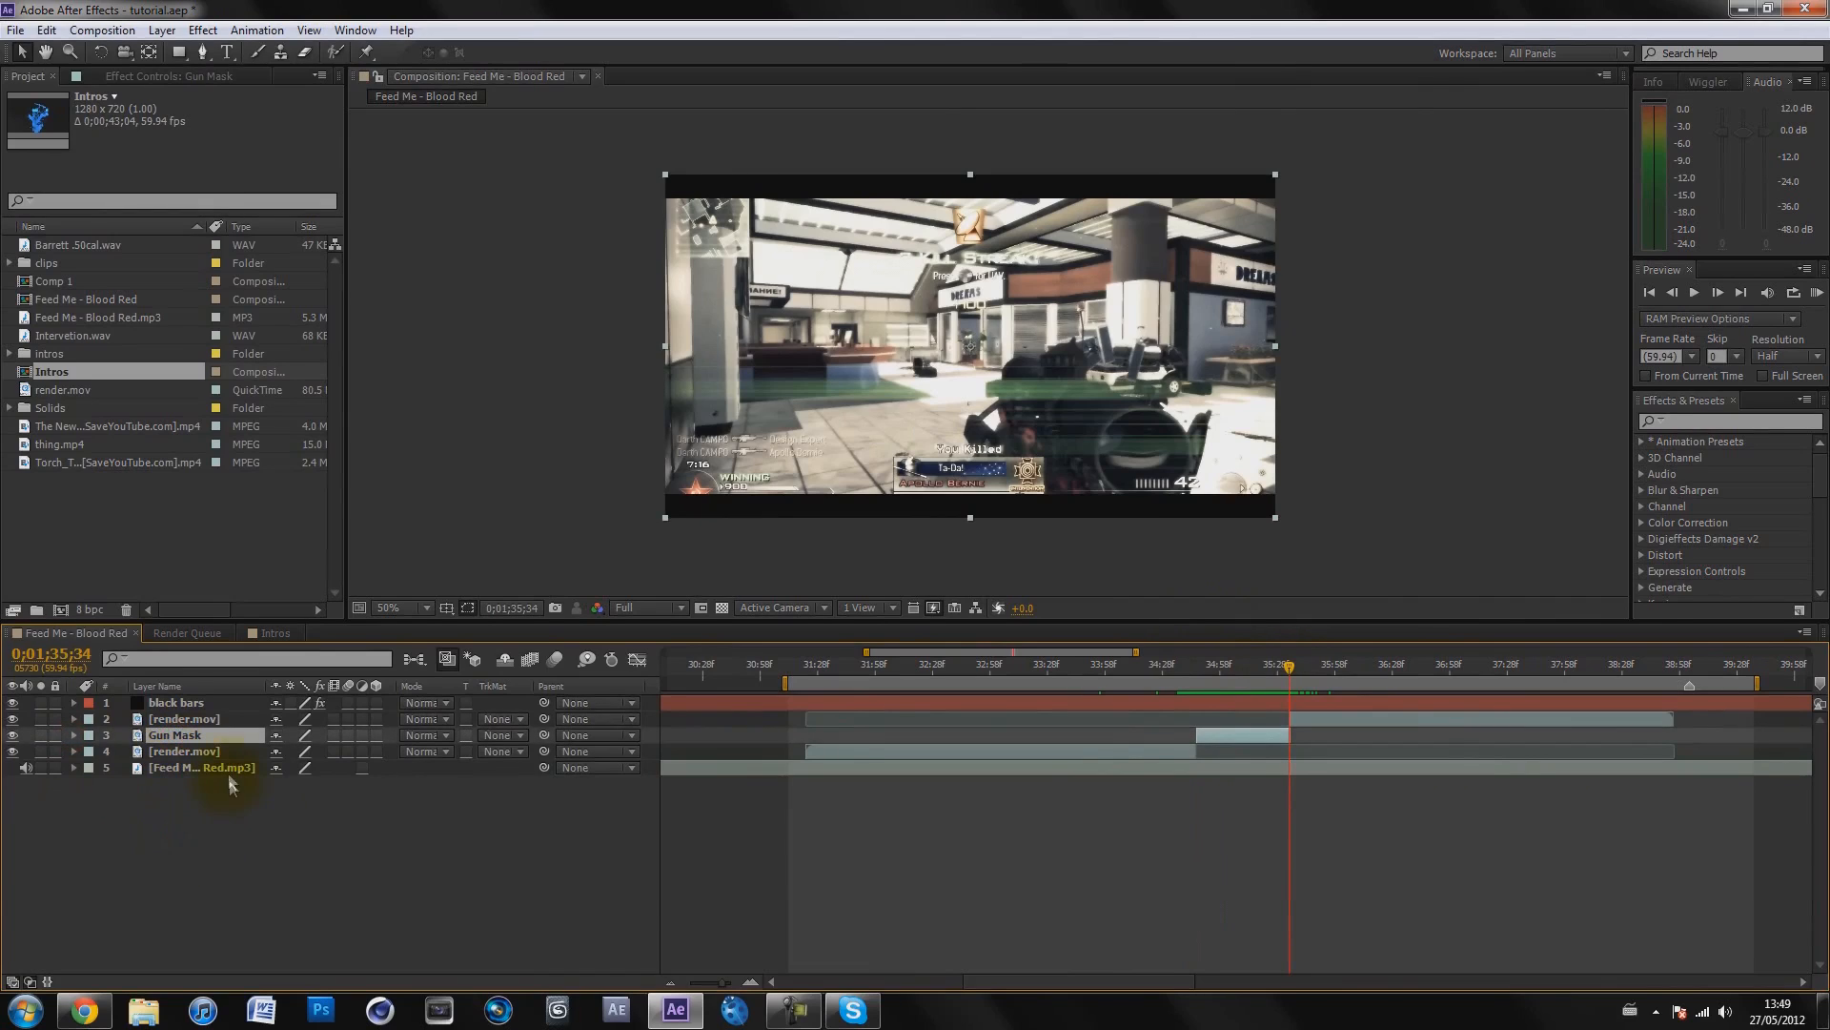
key("ctrl+d")
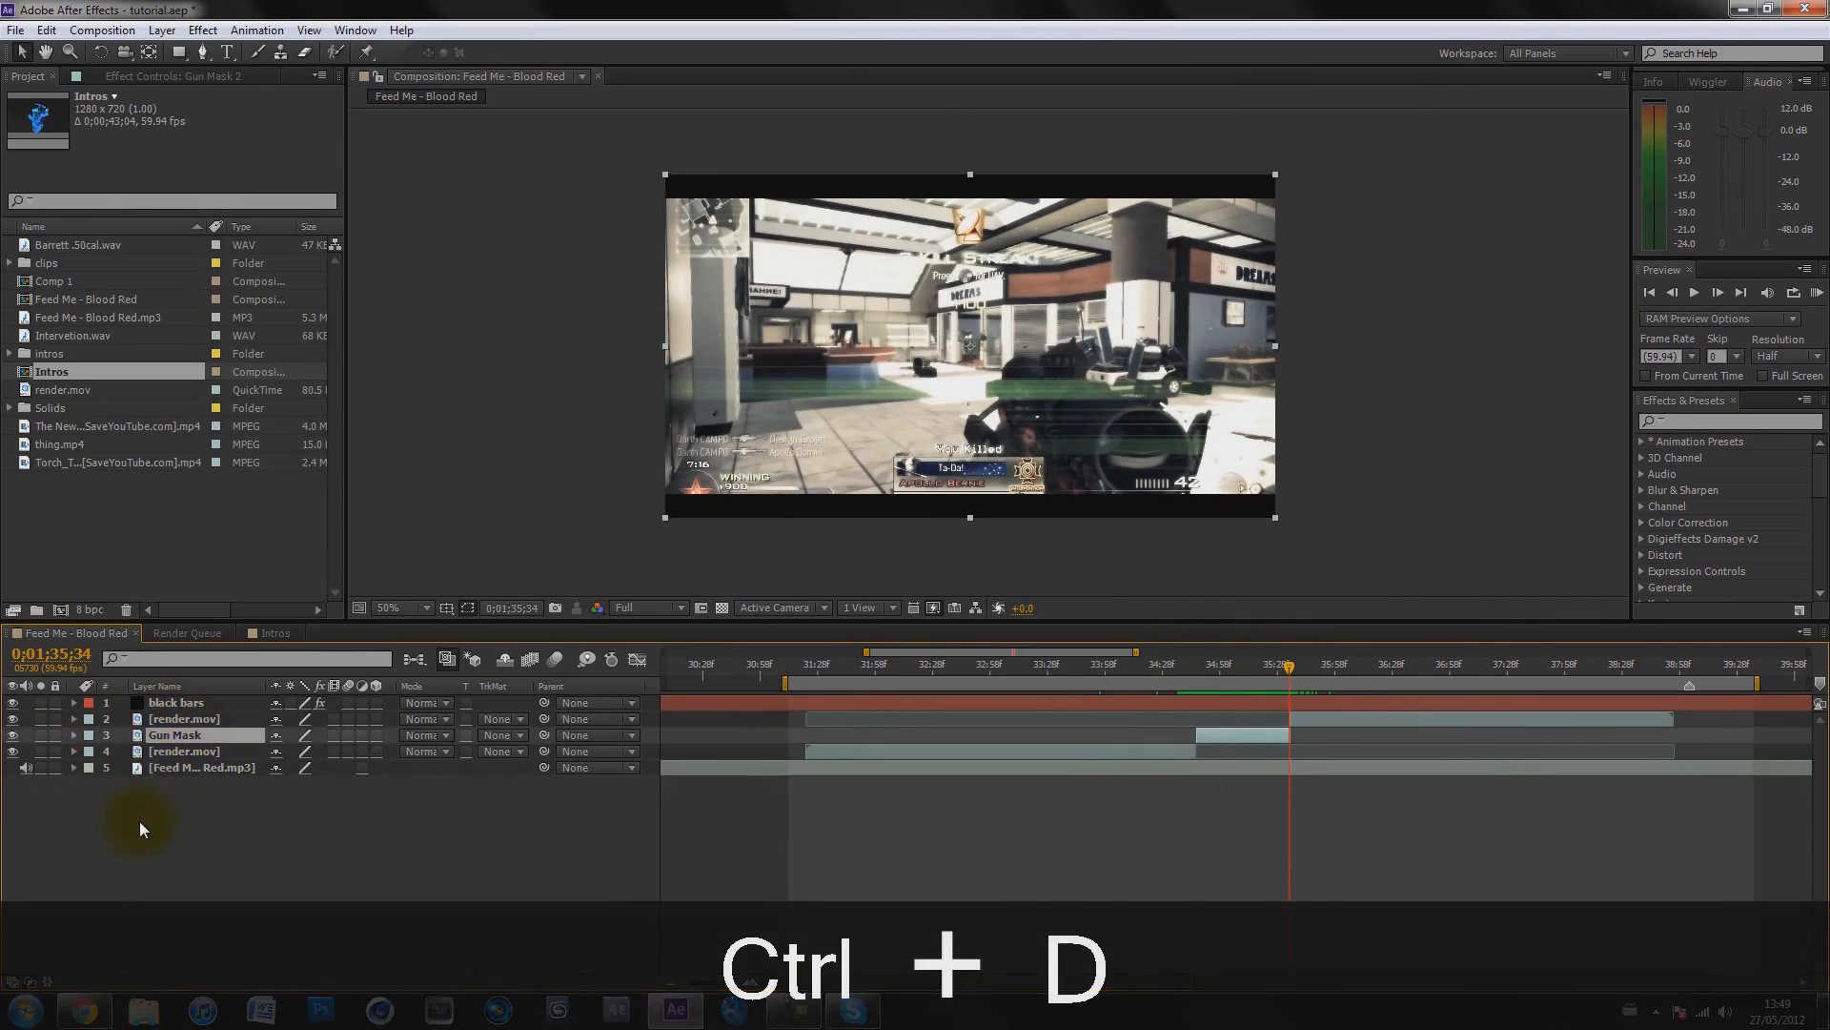
Rename the duplicated layer to Background 1 and place it directly below Gun Mask
key("Return")
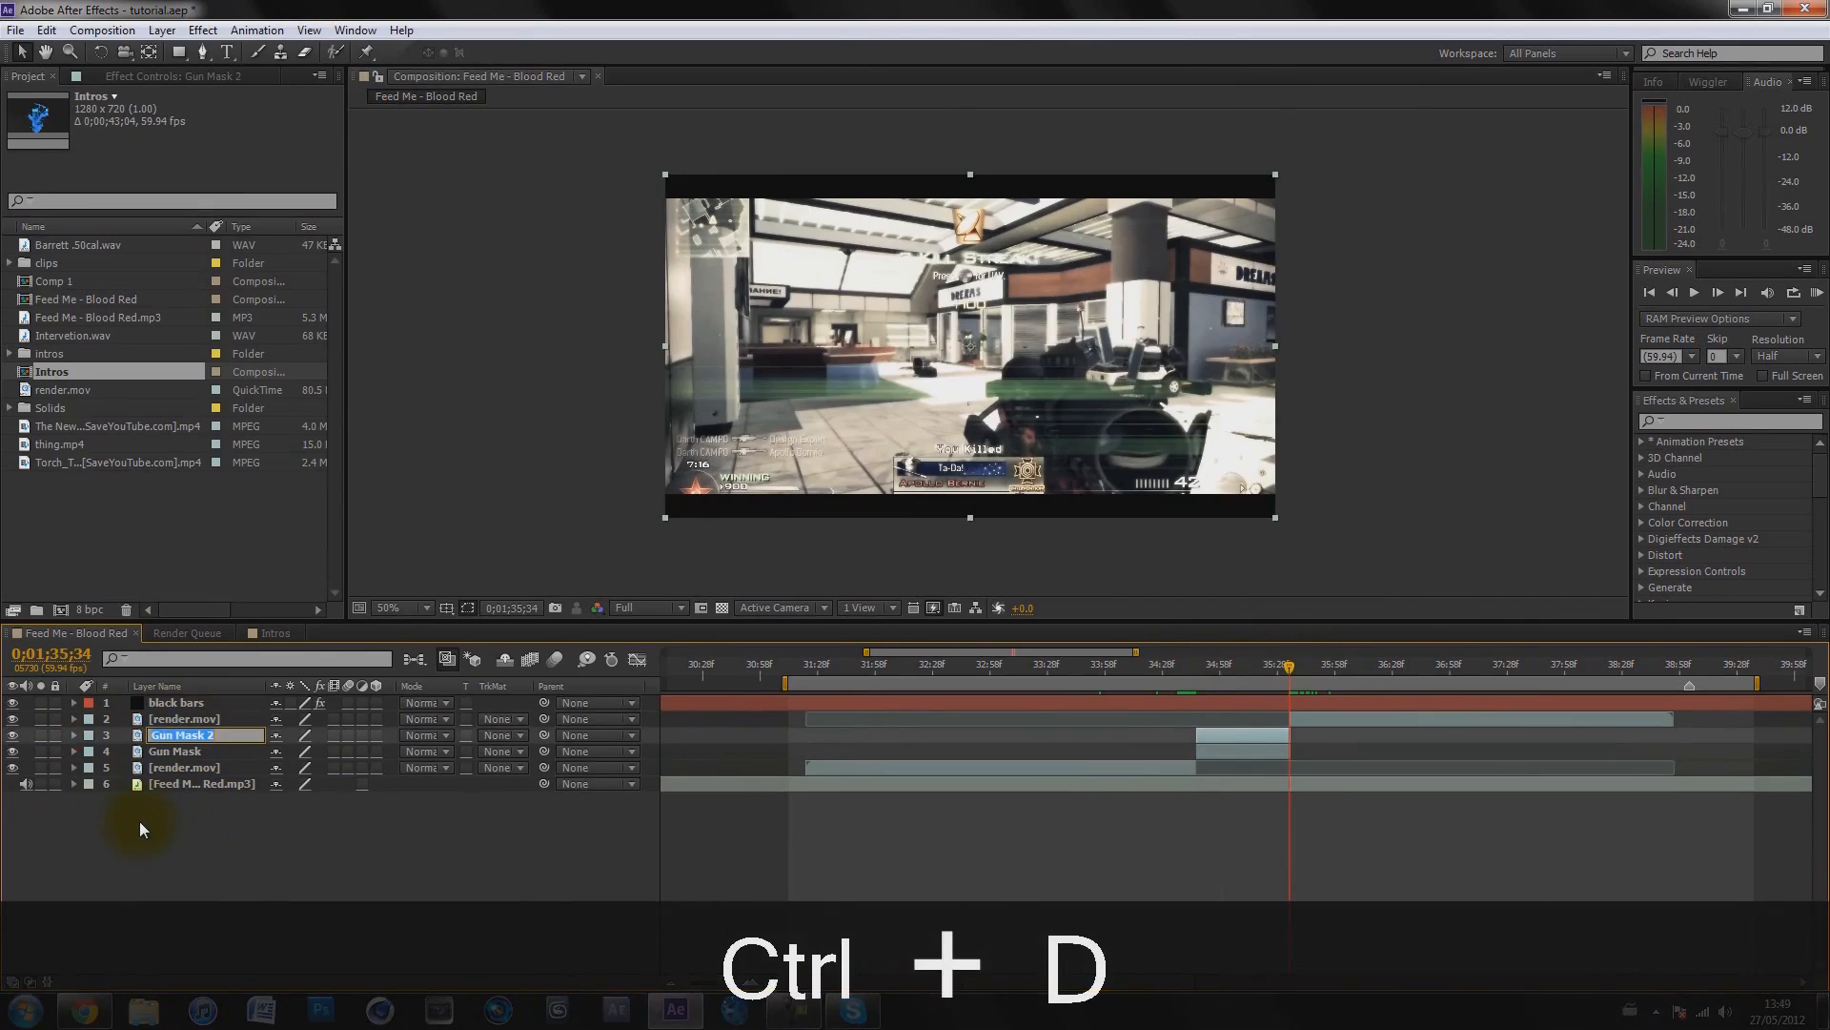
type("Bac")
type("k")
key("BackSpace")
type("ckground 1")
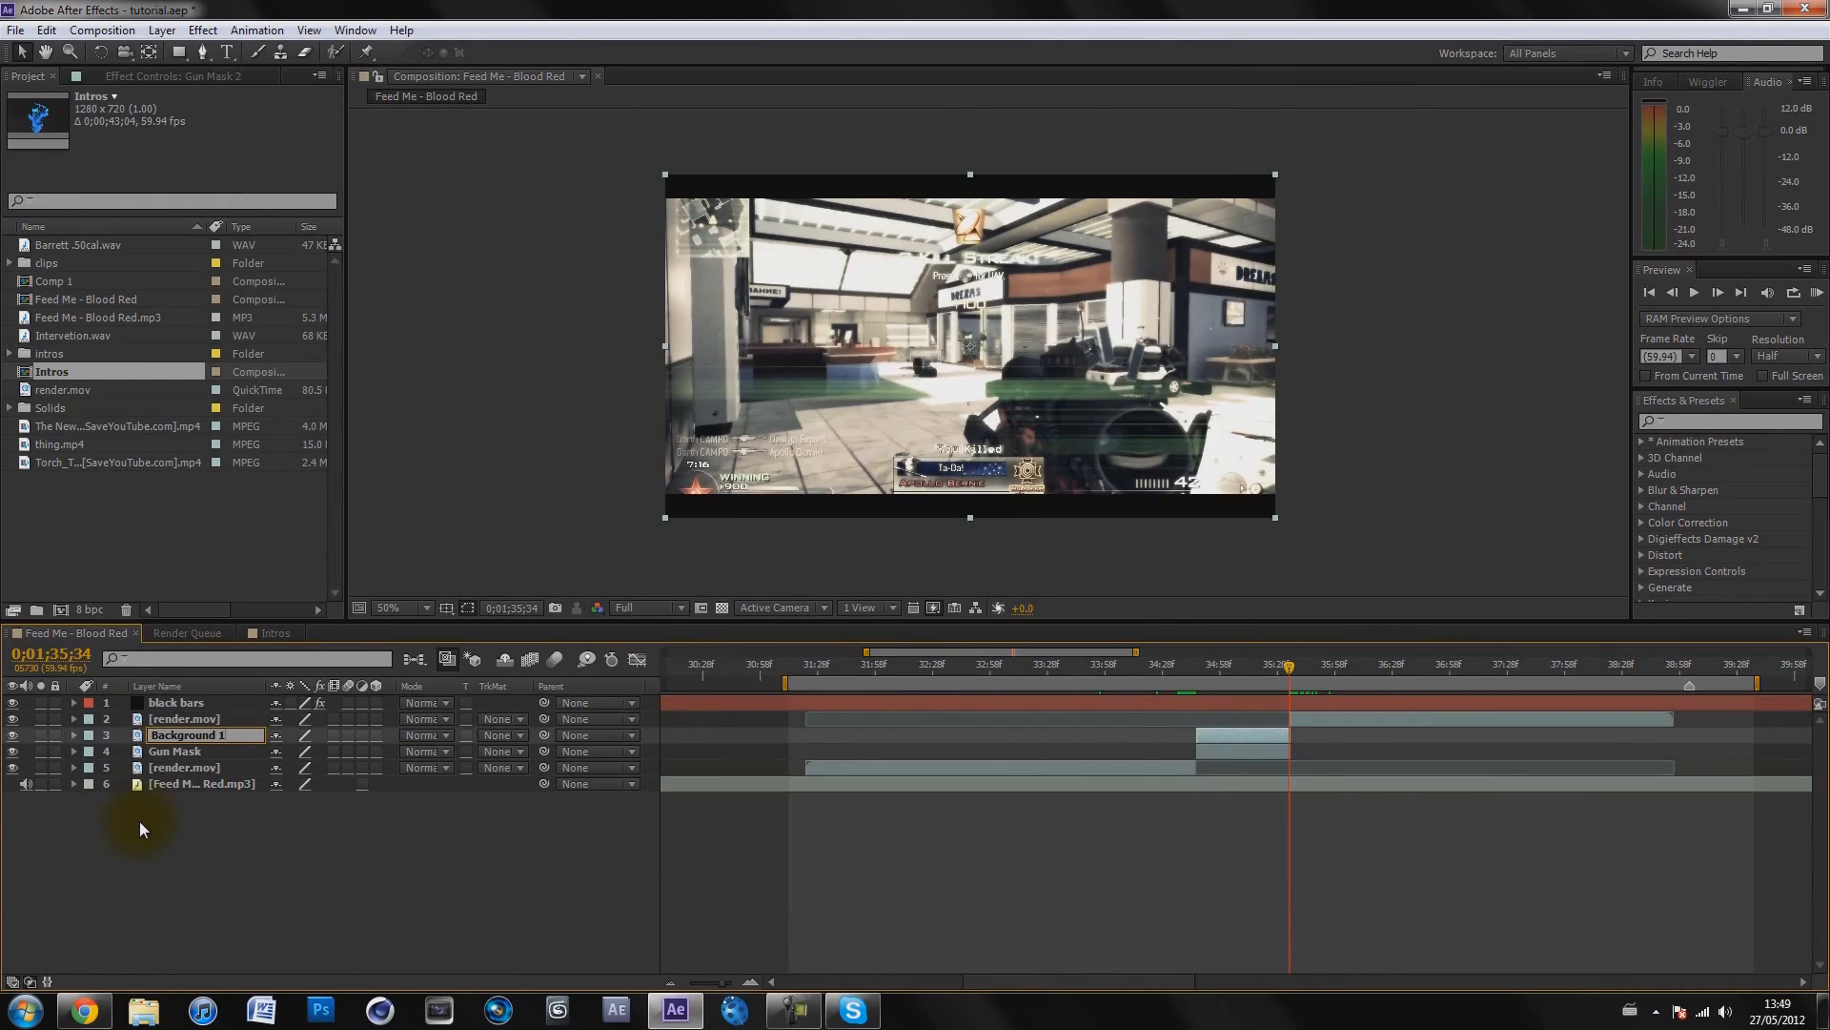
key("Return")
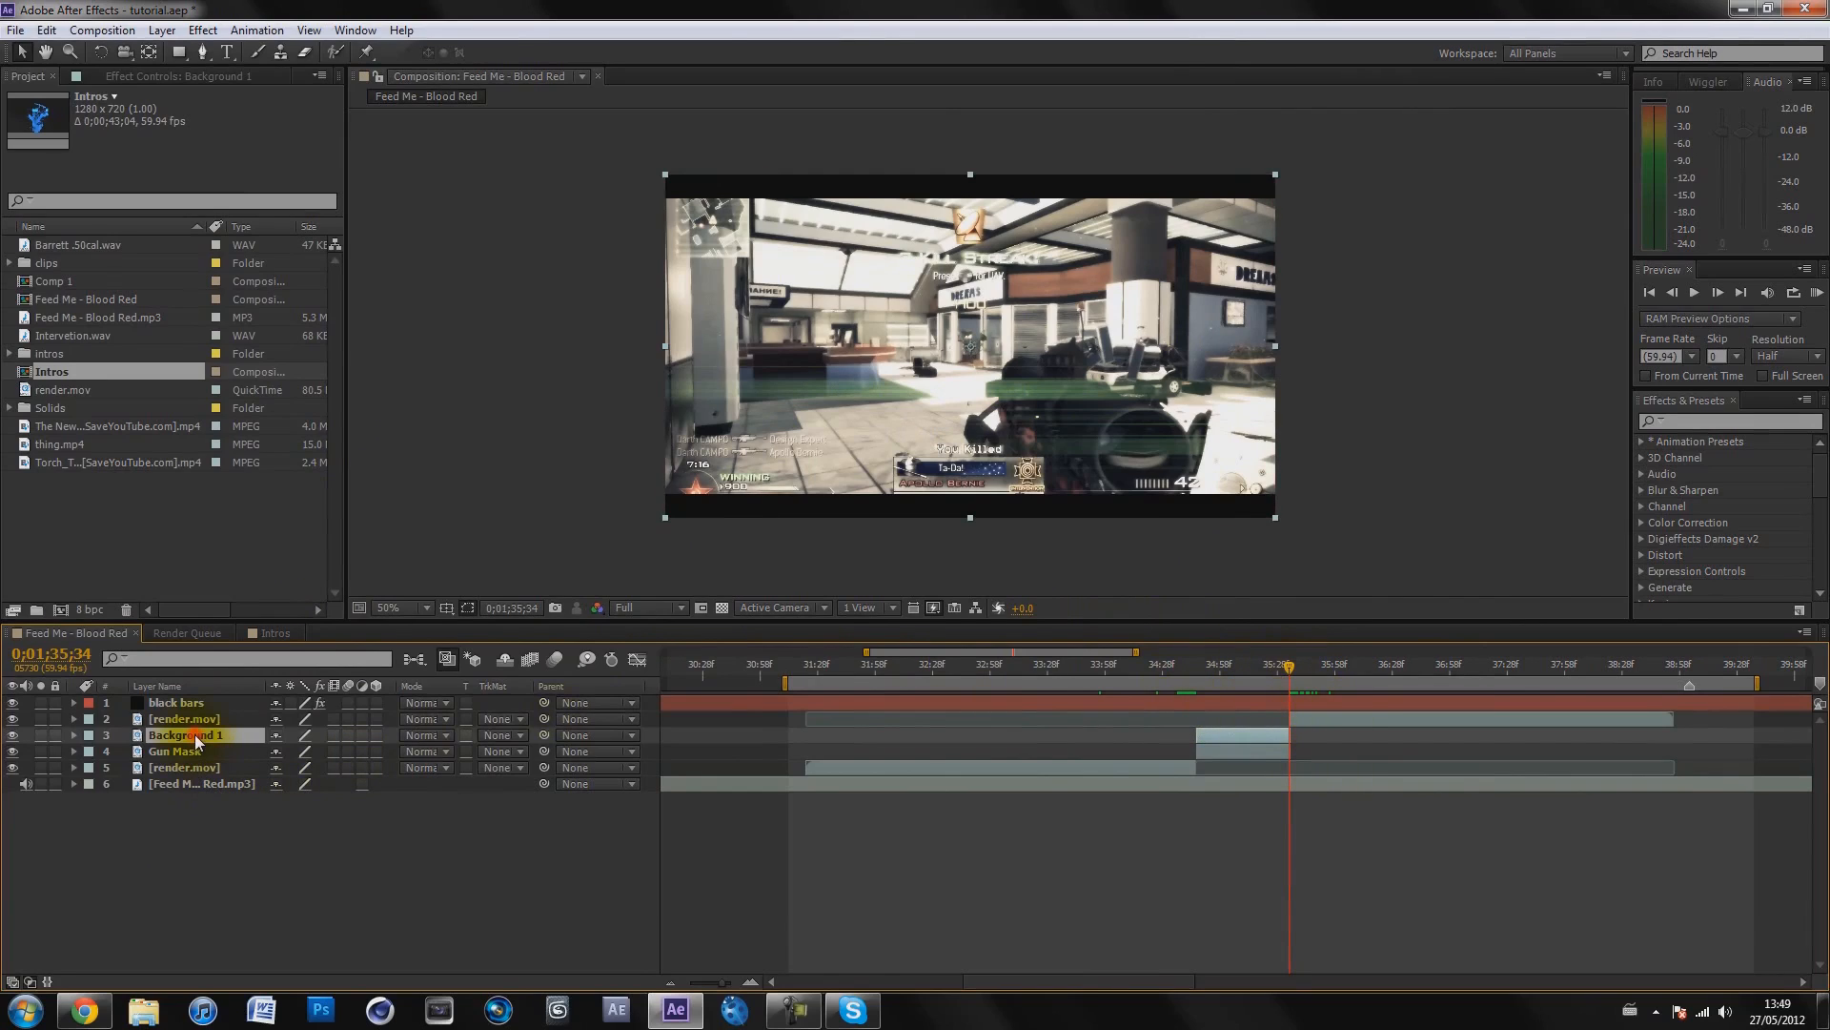
left_click_drag(195, 734, 194, 757)
left_click(174, 842)
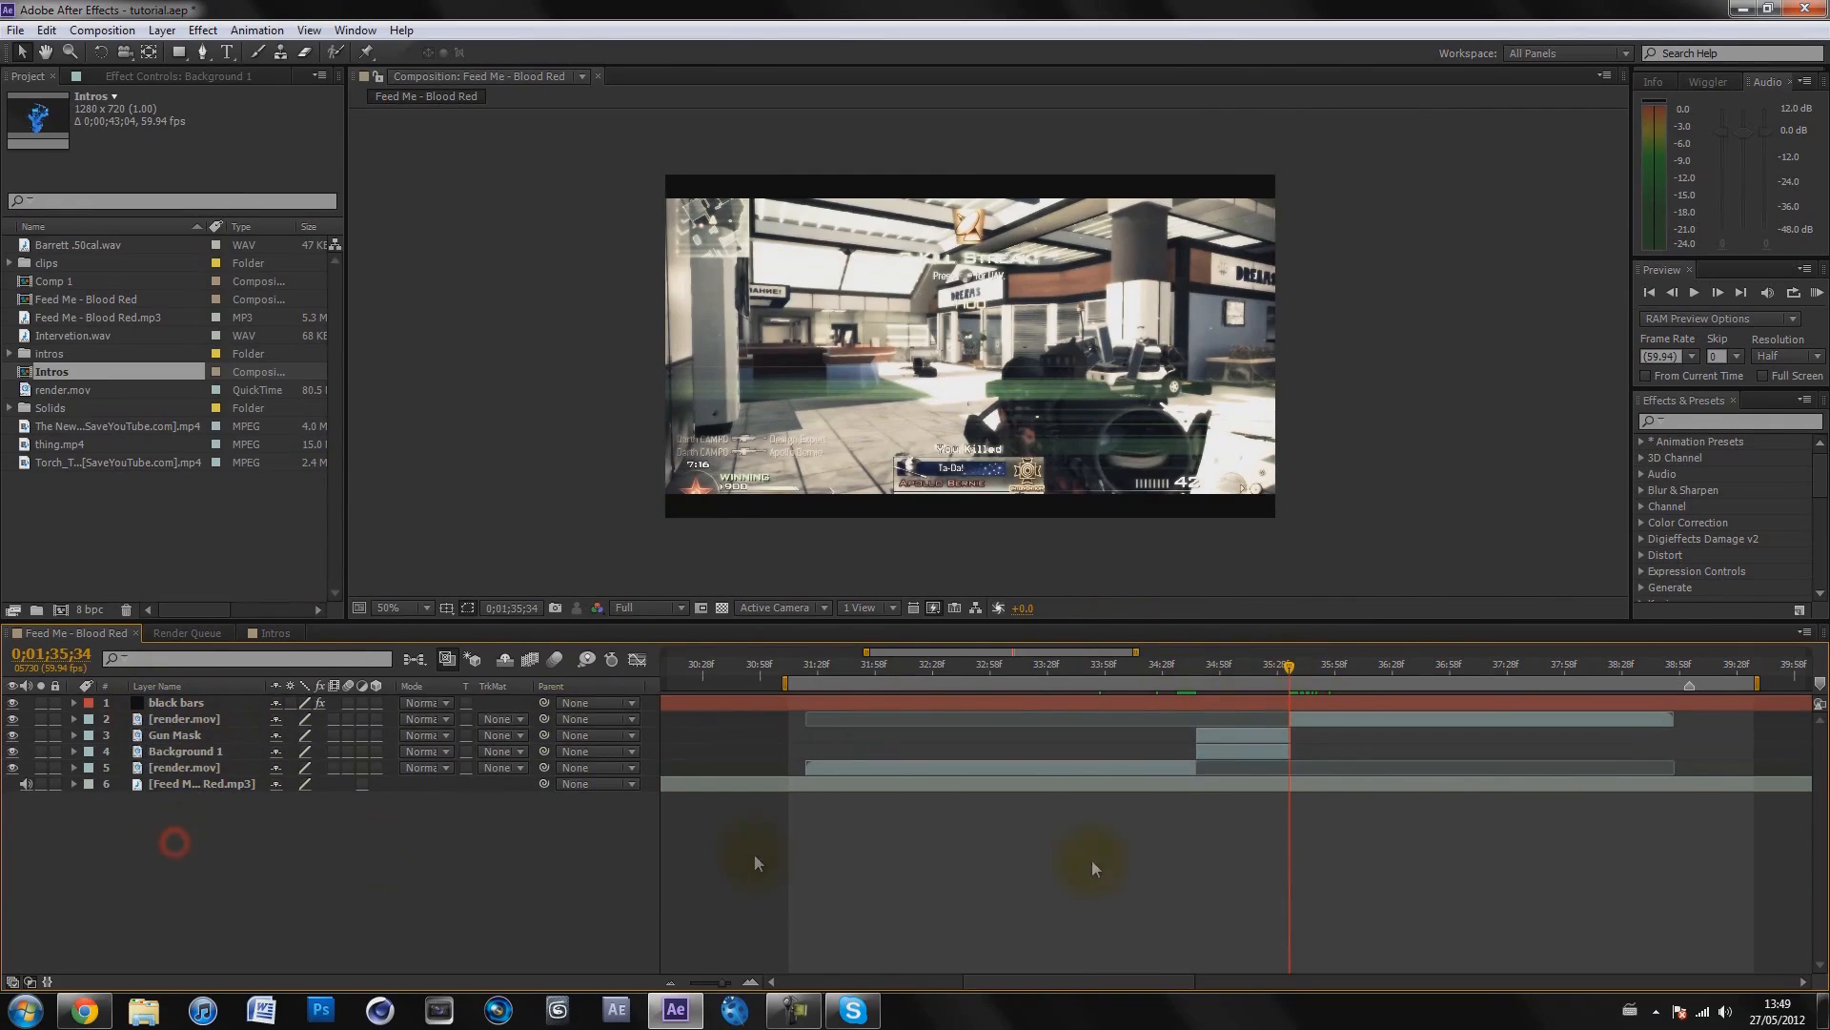
Split the last render.mov segment one frame after its start, at 0;01;35;35
mouse_move(1262, 667)
left_mouse_down()
mouse_move(1199, 675)
mouse_move(1300, 690)
mouse_move(1272, 696)
left_mouse_up()
left_click(1312, 720)
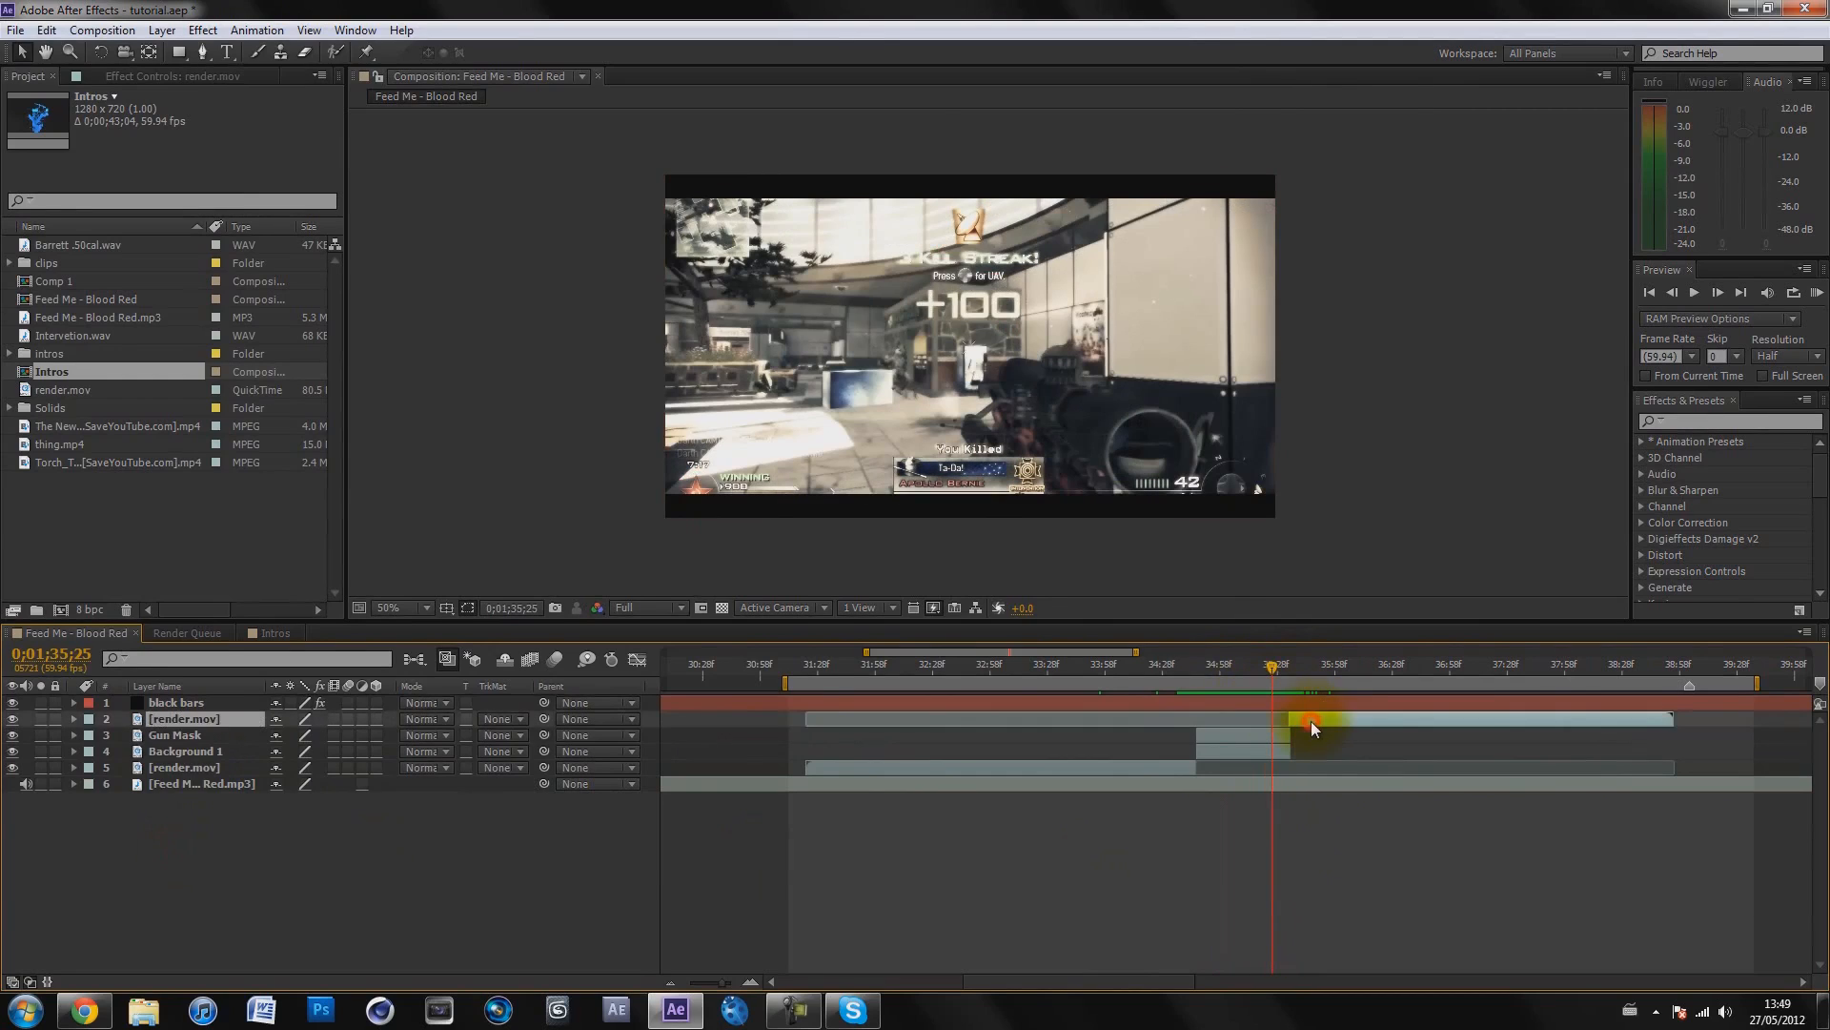
mouse_move(1284, 667)
left_mouse_down()
mouse_move(1322, 662)
mouse_move(1302, 669)
left_mouse_up()
left_click(1308, 701)
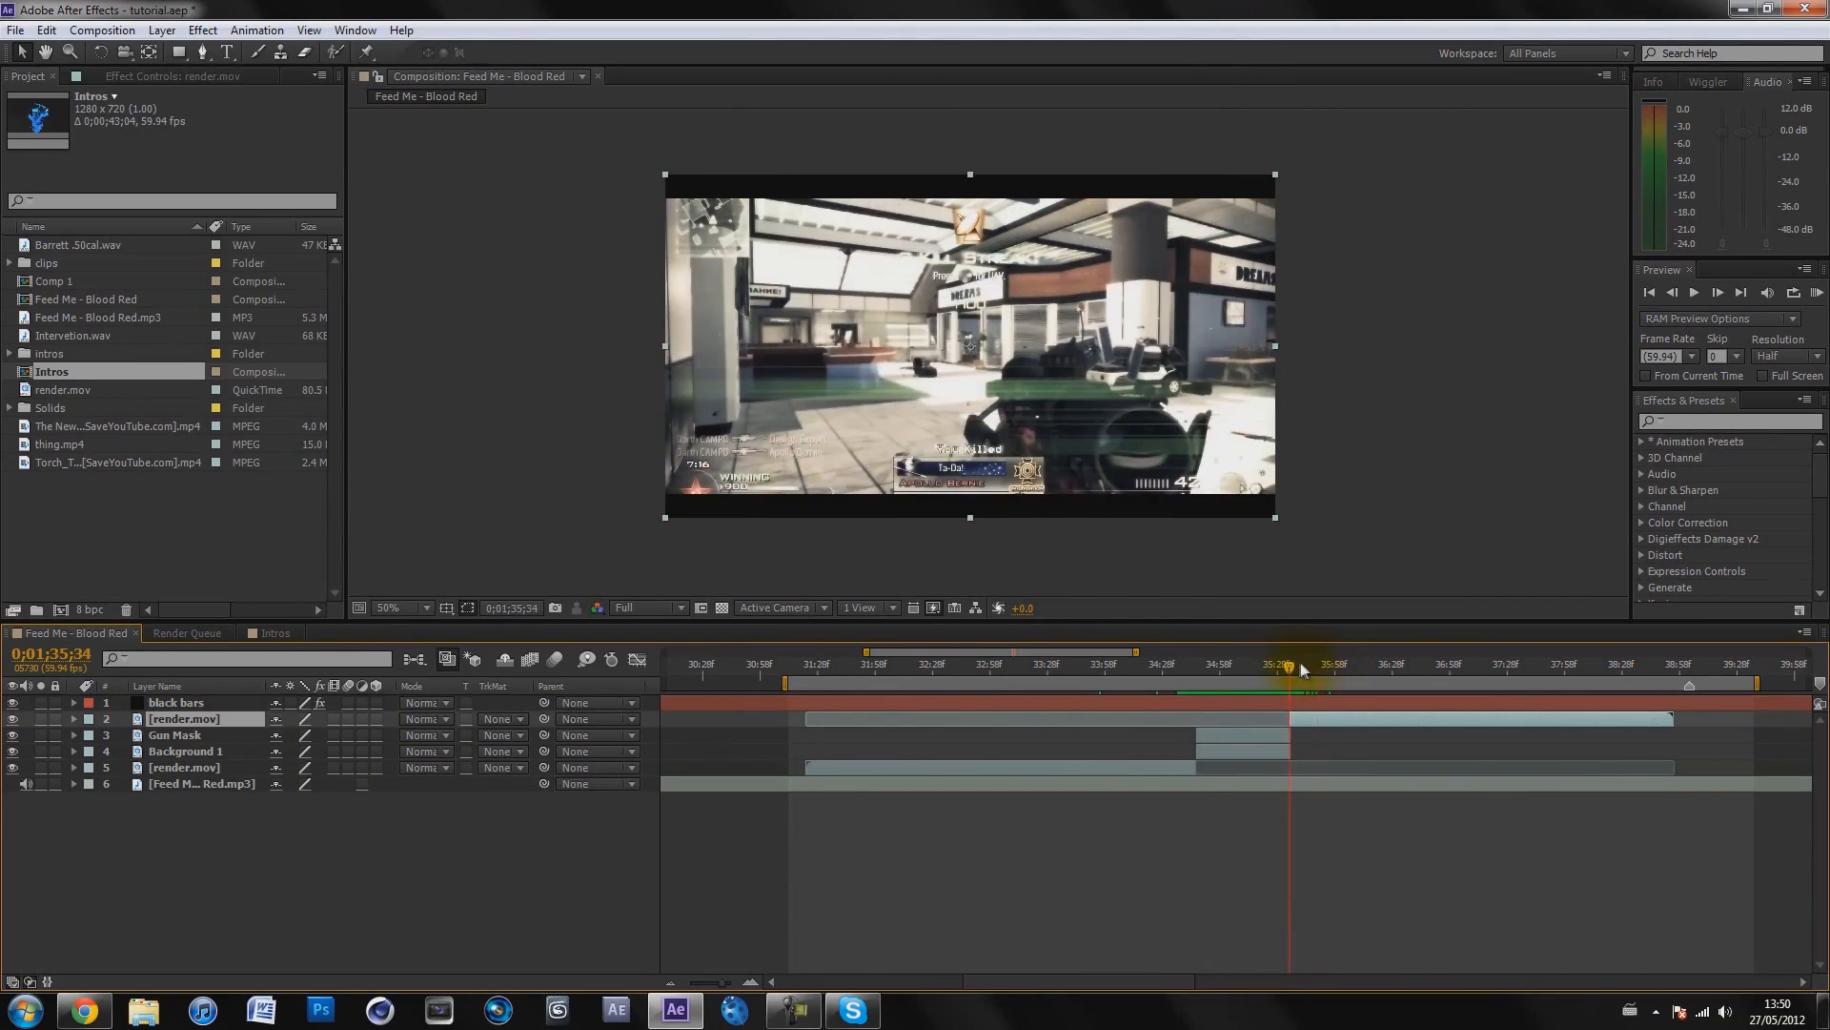
mouse_move(850, 1012)
key("Page_Down")
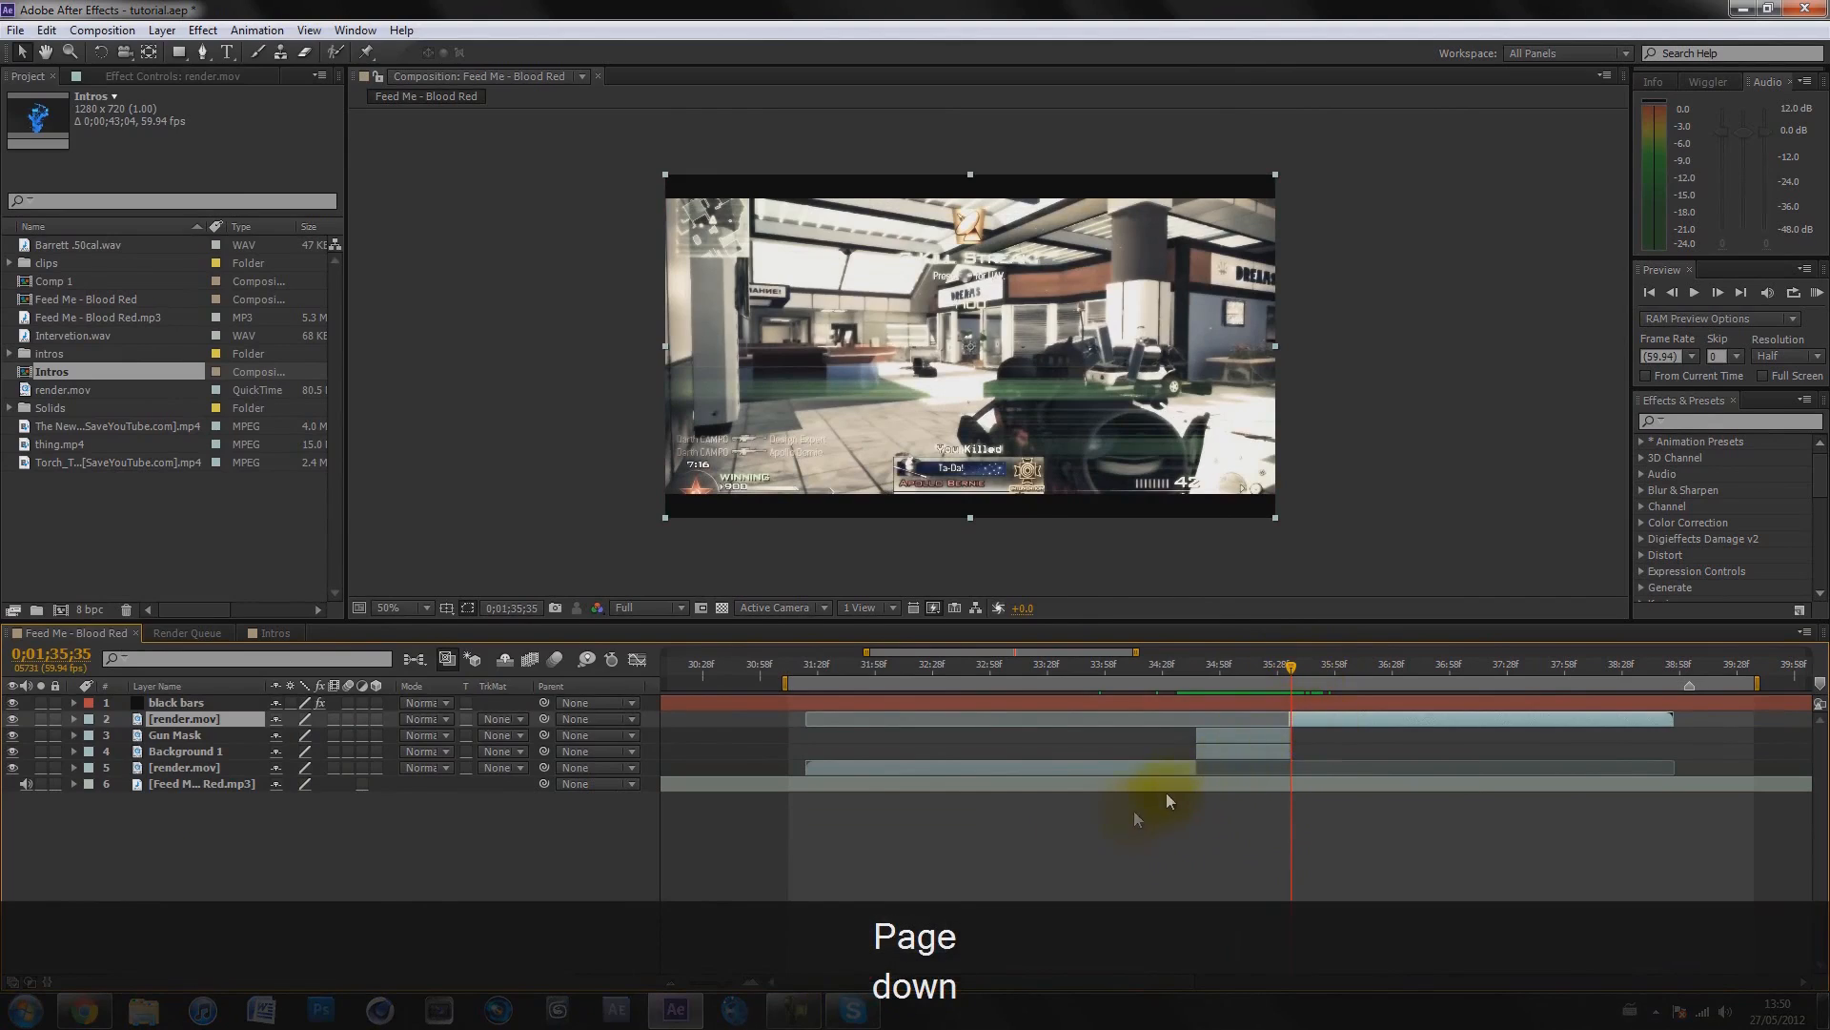
key("ctrl+shift+d")
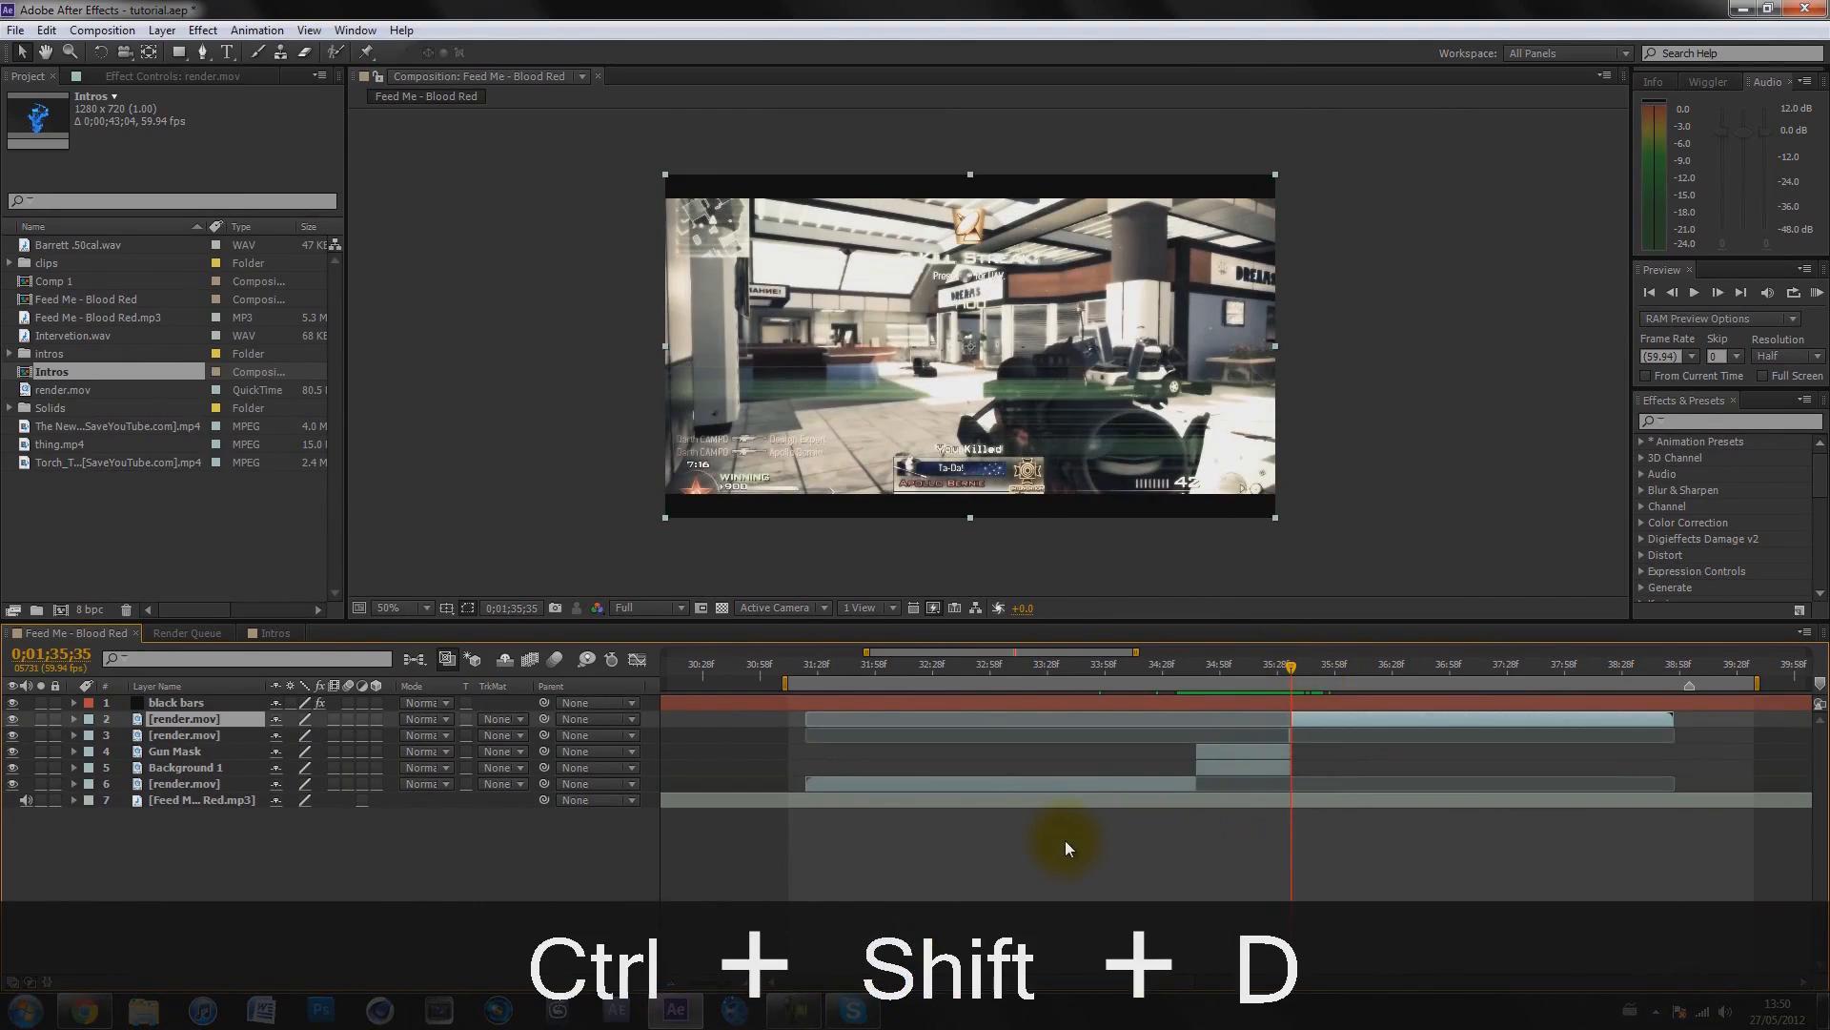
Freeze the one-frame render.mov segment and extend its start back to where the Gun Mask layer begins
left_click(1292, 737)
right_click(1290, 737)
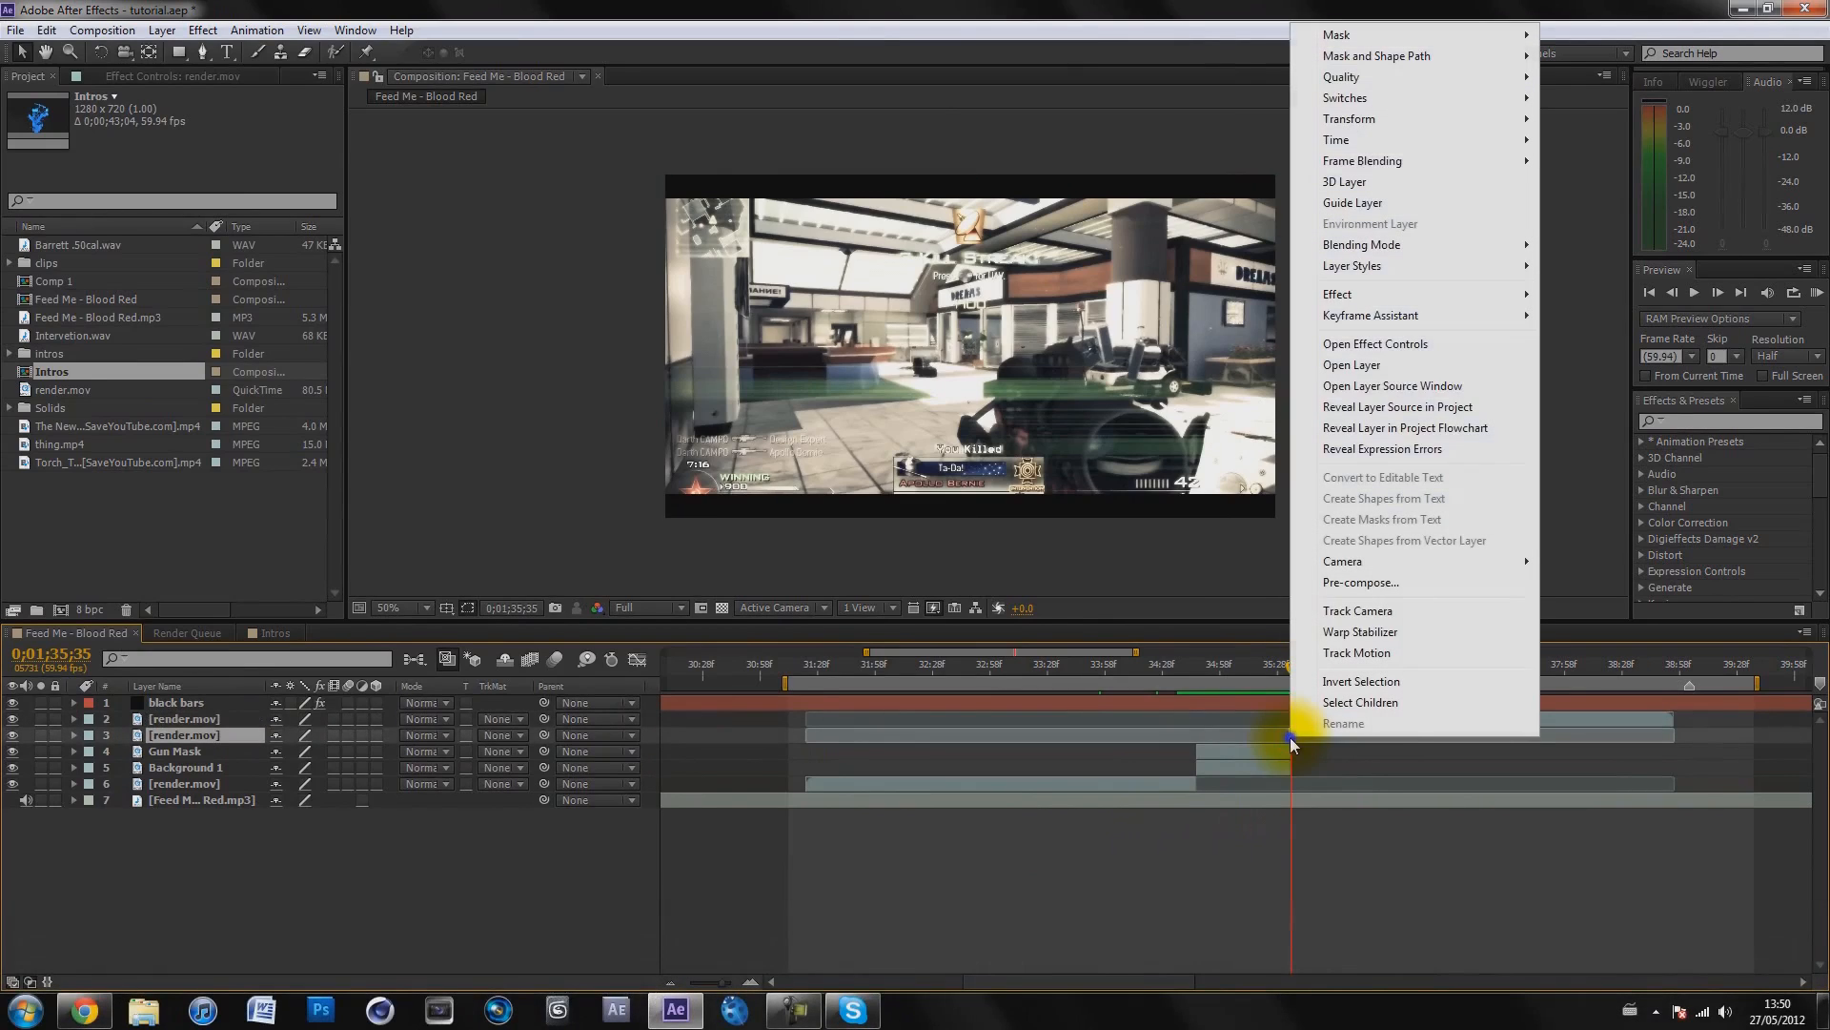
mouse_move(1383, 139)
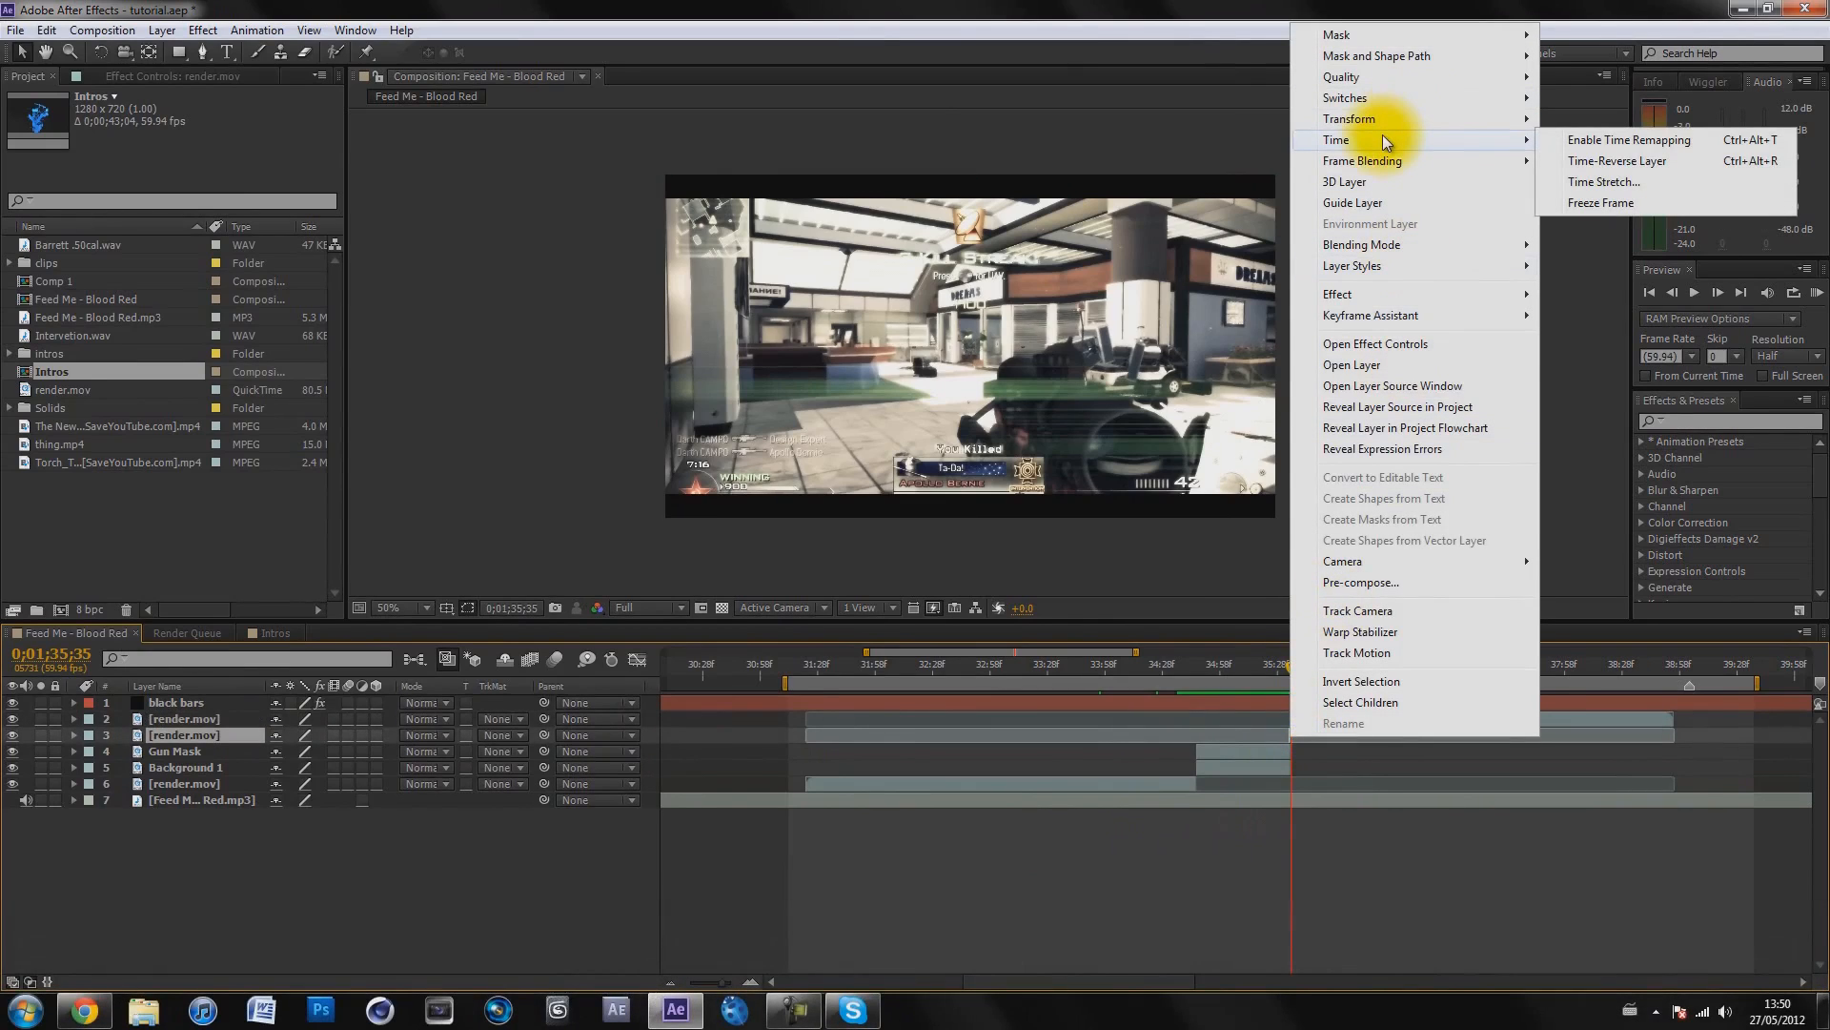
left_click(1615, 203)
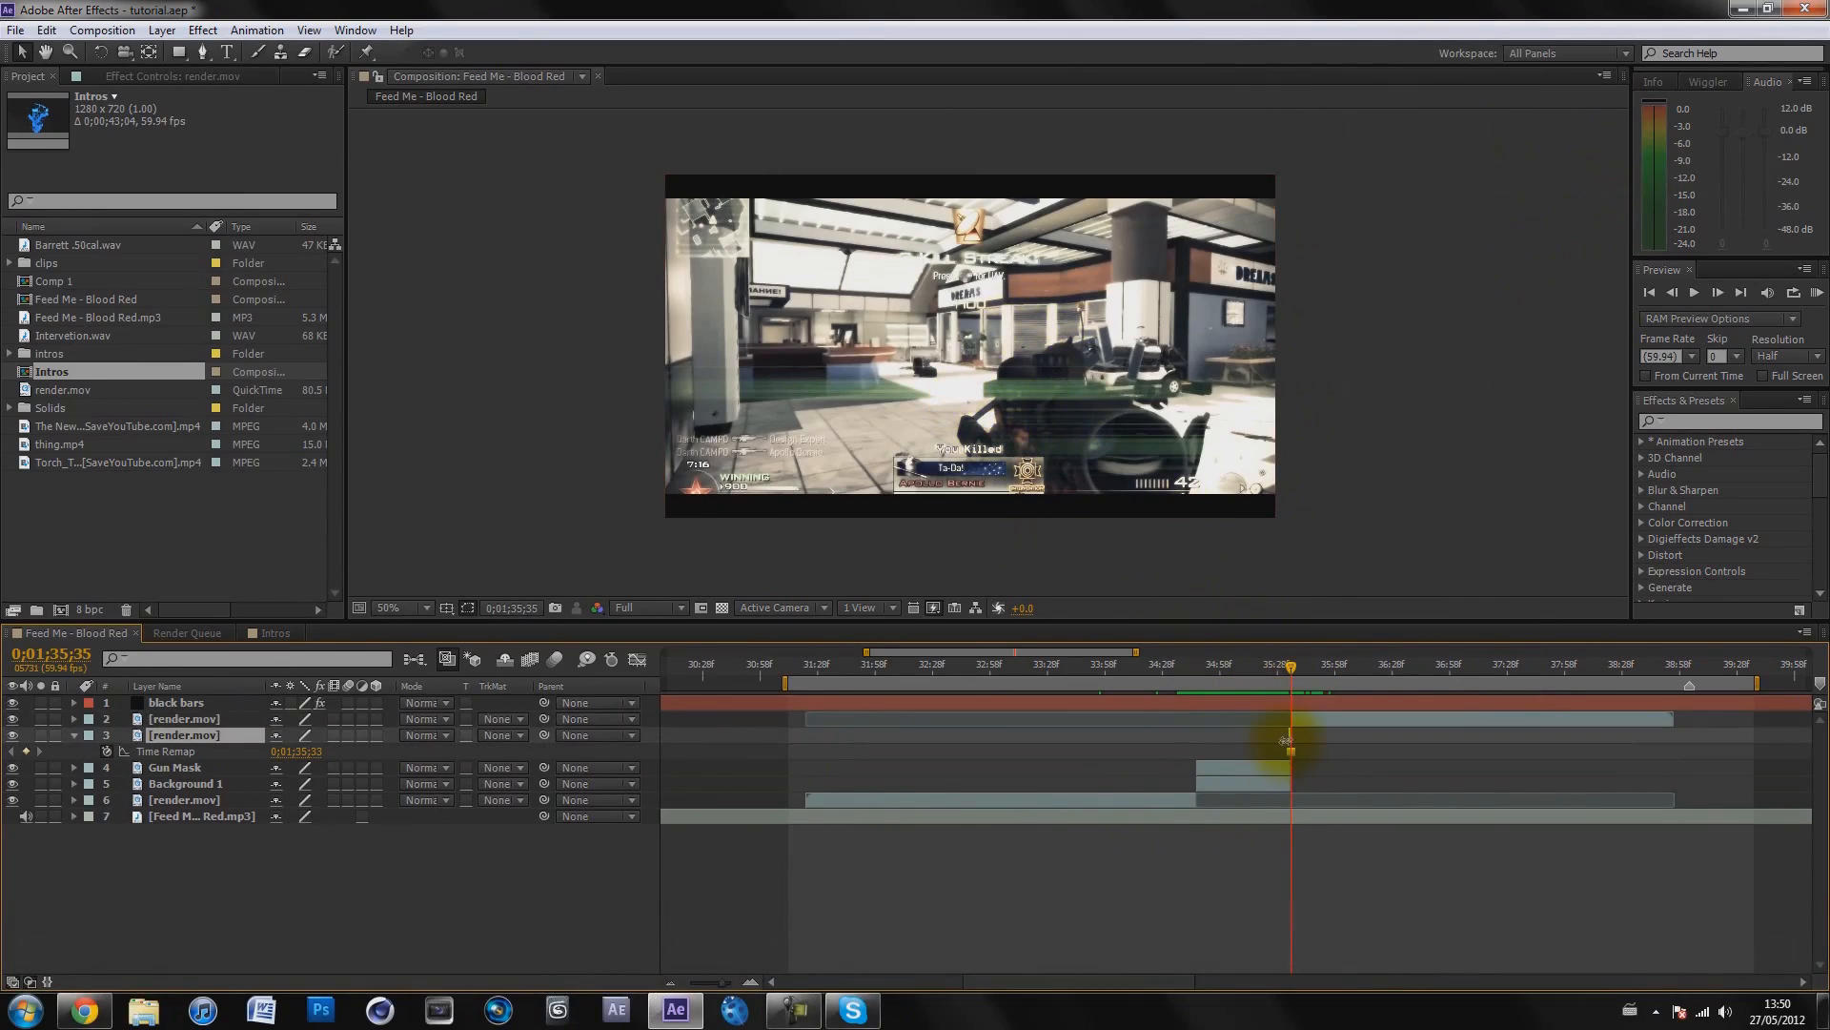
left_click_drag(1288, 736, 1197, 735)
left_click(1359, 791)
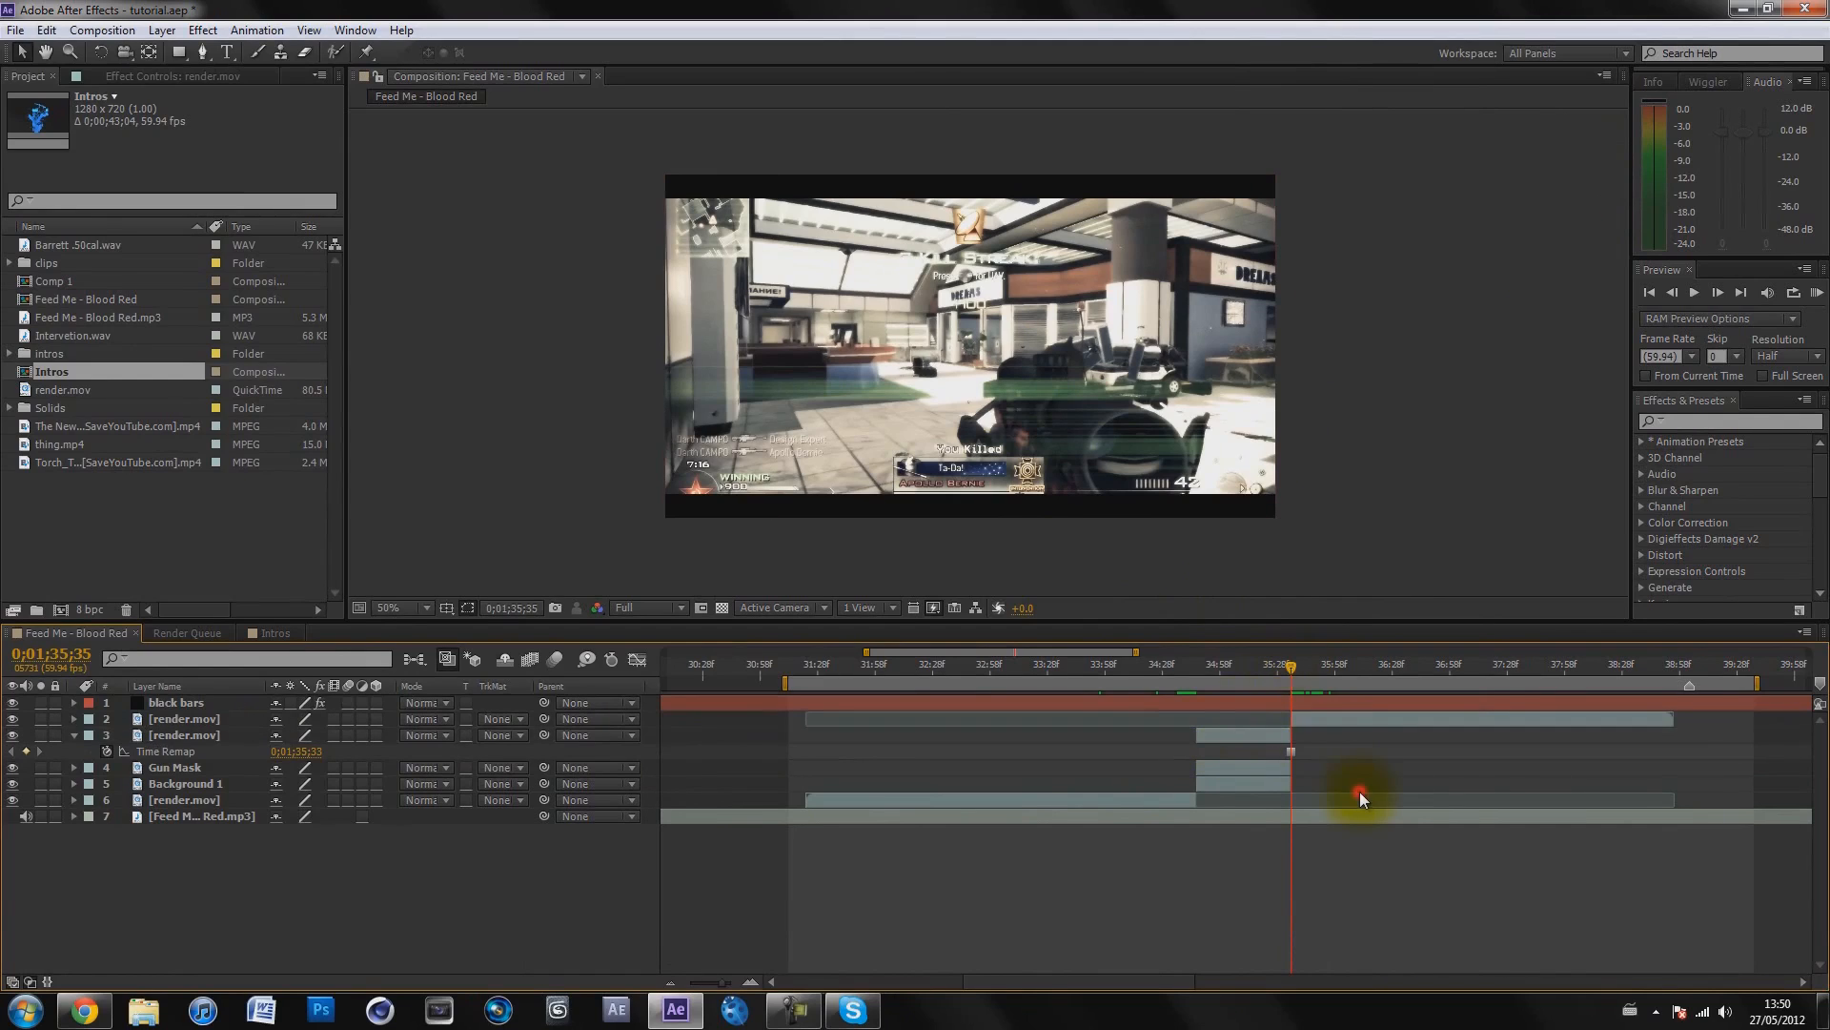
left_click_drag(1196, 671, 1265, 671)
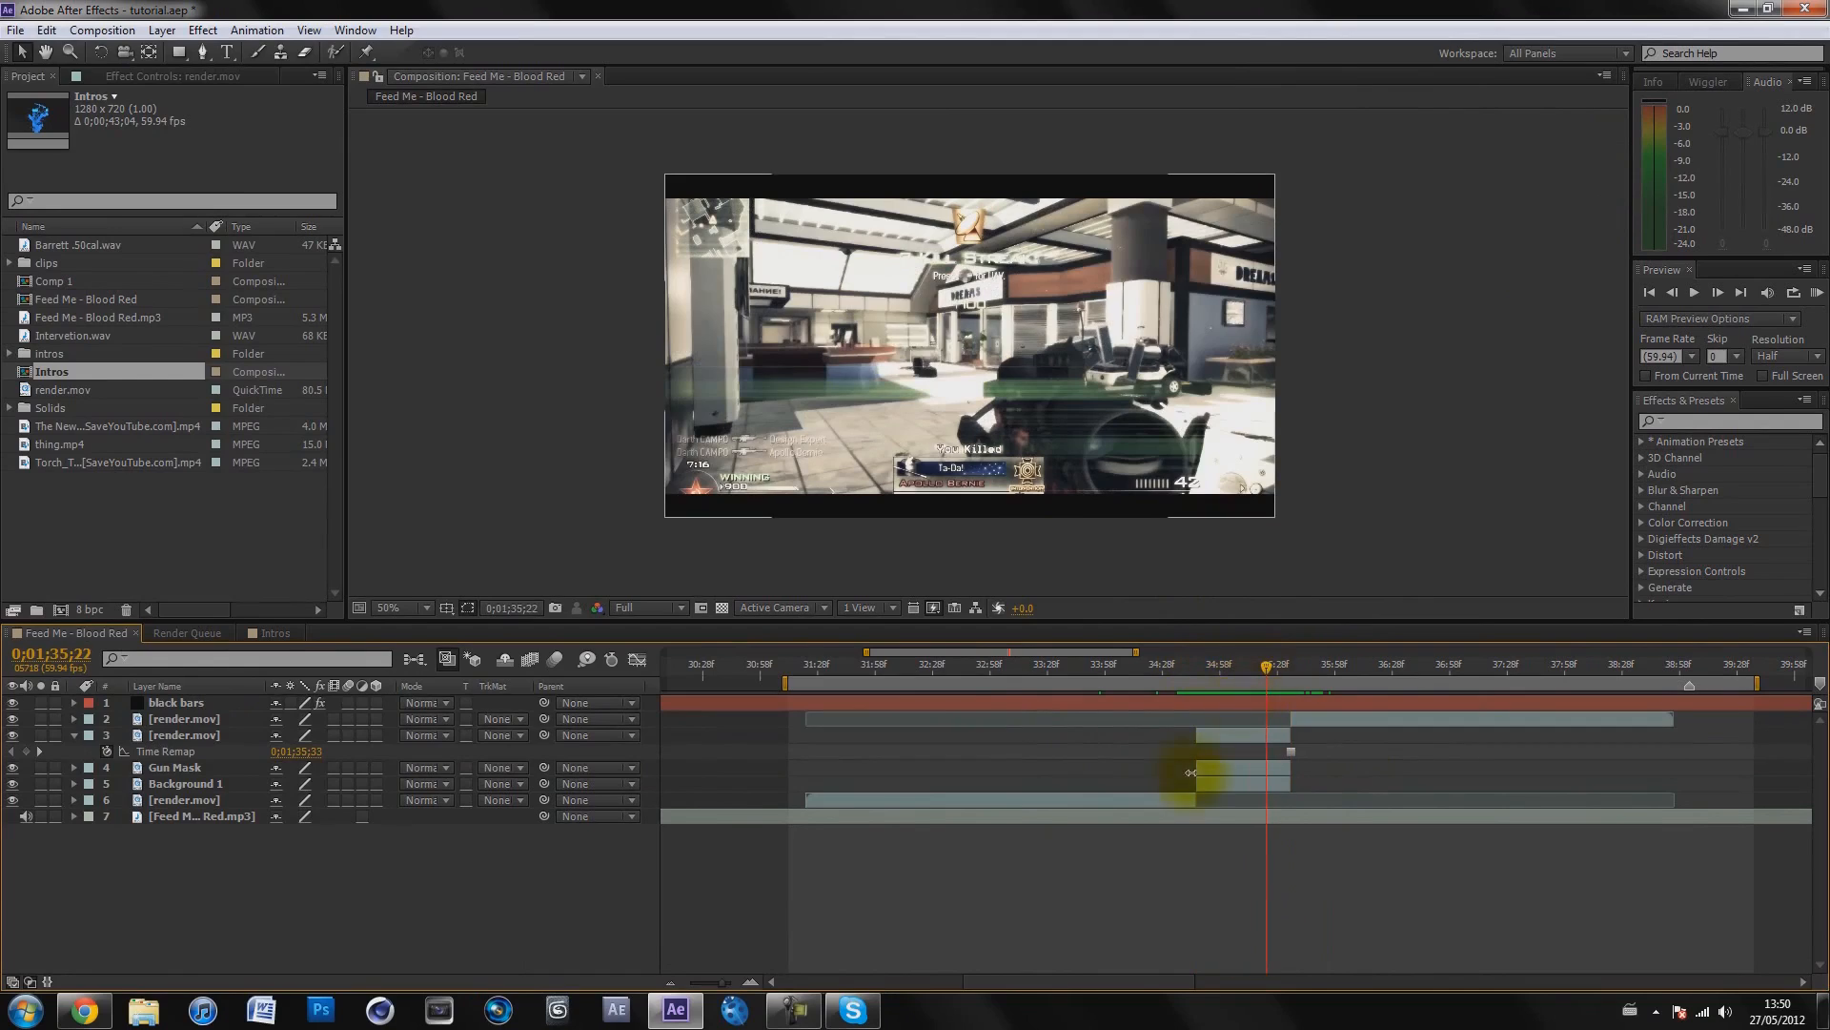
Rename the extended freeze-frame layer to Background 2 and place it between Gun Mask and Background 1
left_click(174, 736)
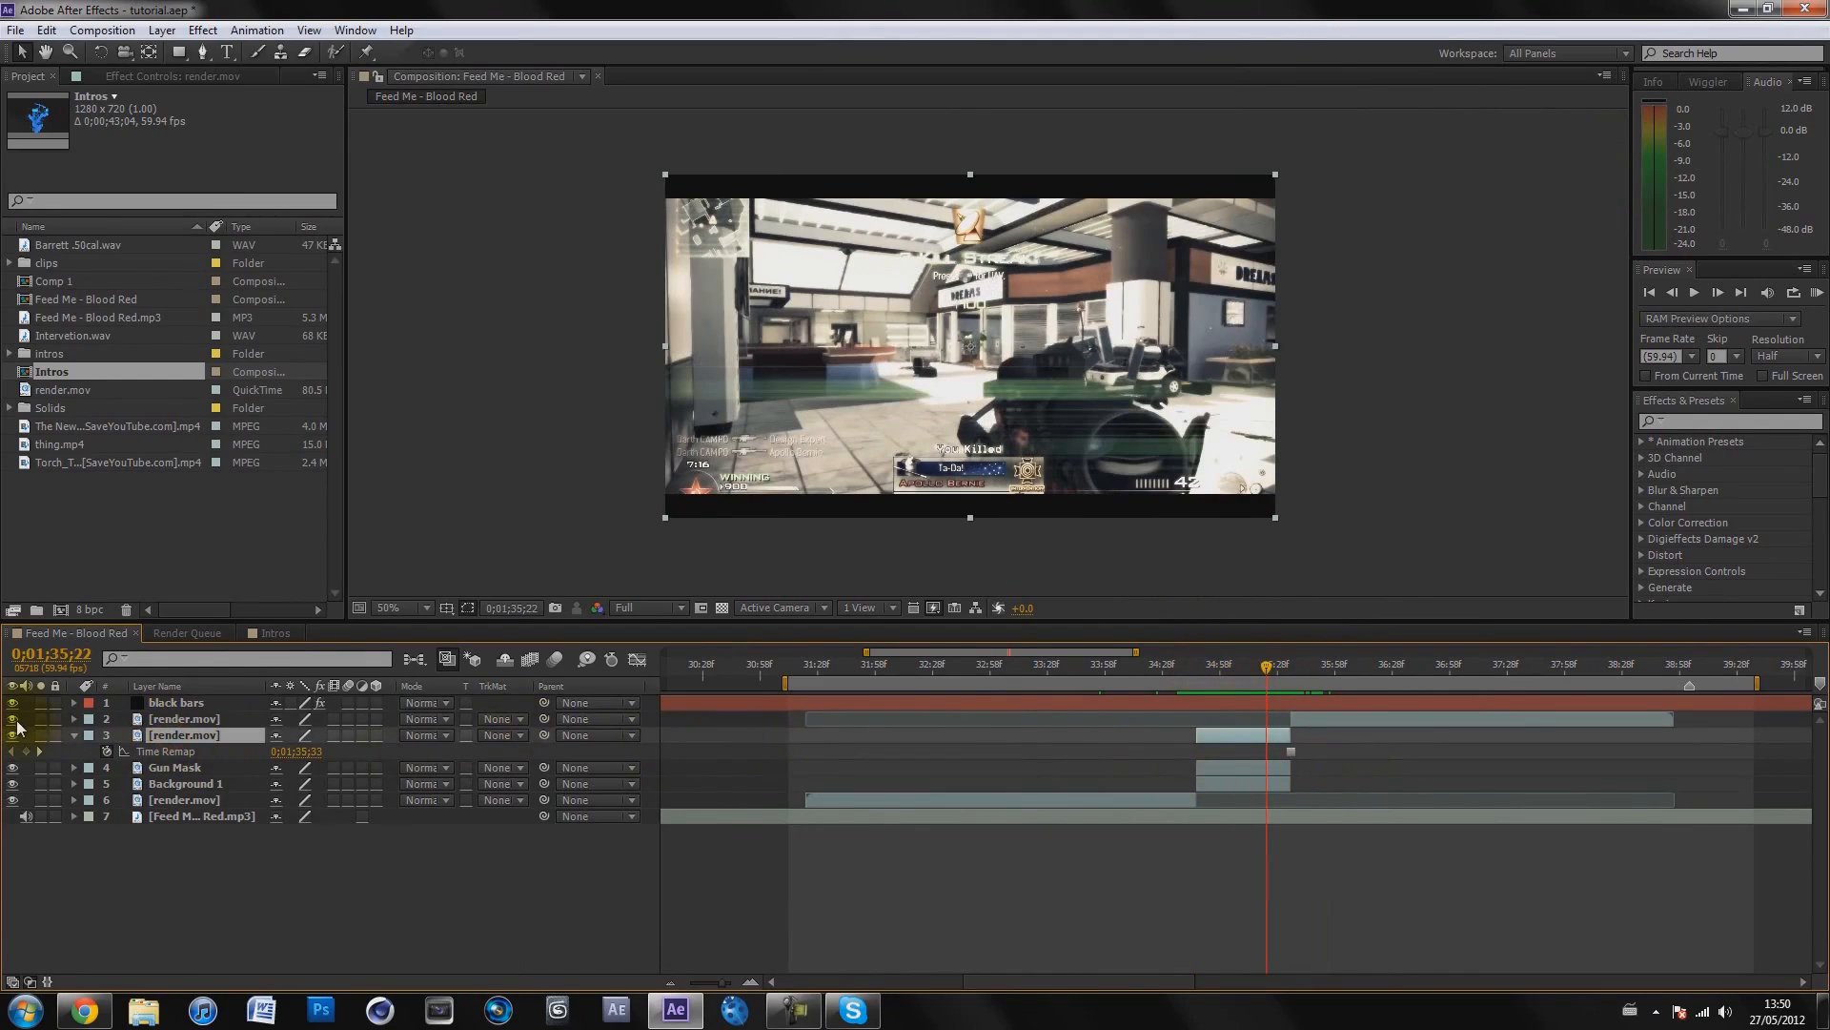
key("Return")
type("Background 2")
key("Return")
left_click(74, 737)
left_click_drag(158, 738, 159, 759)
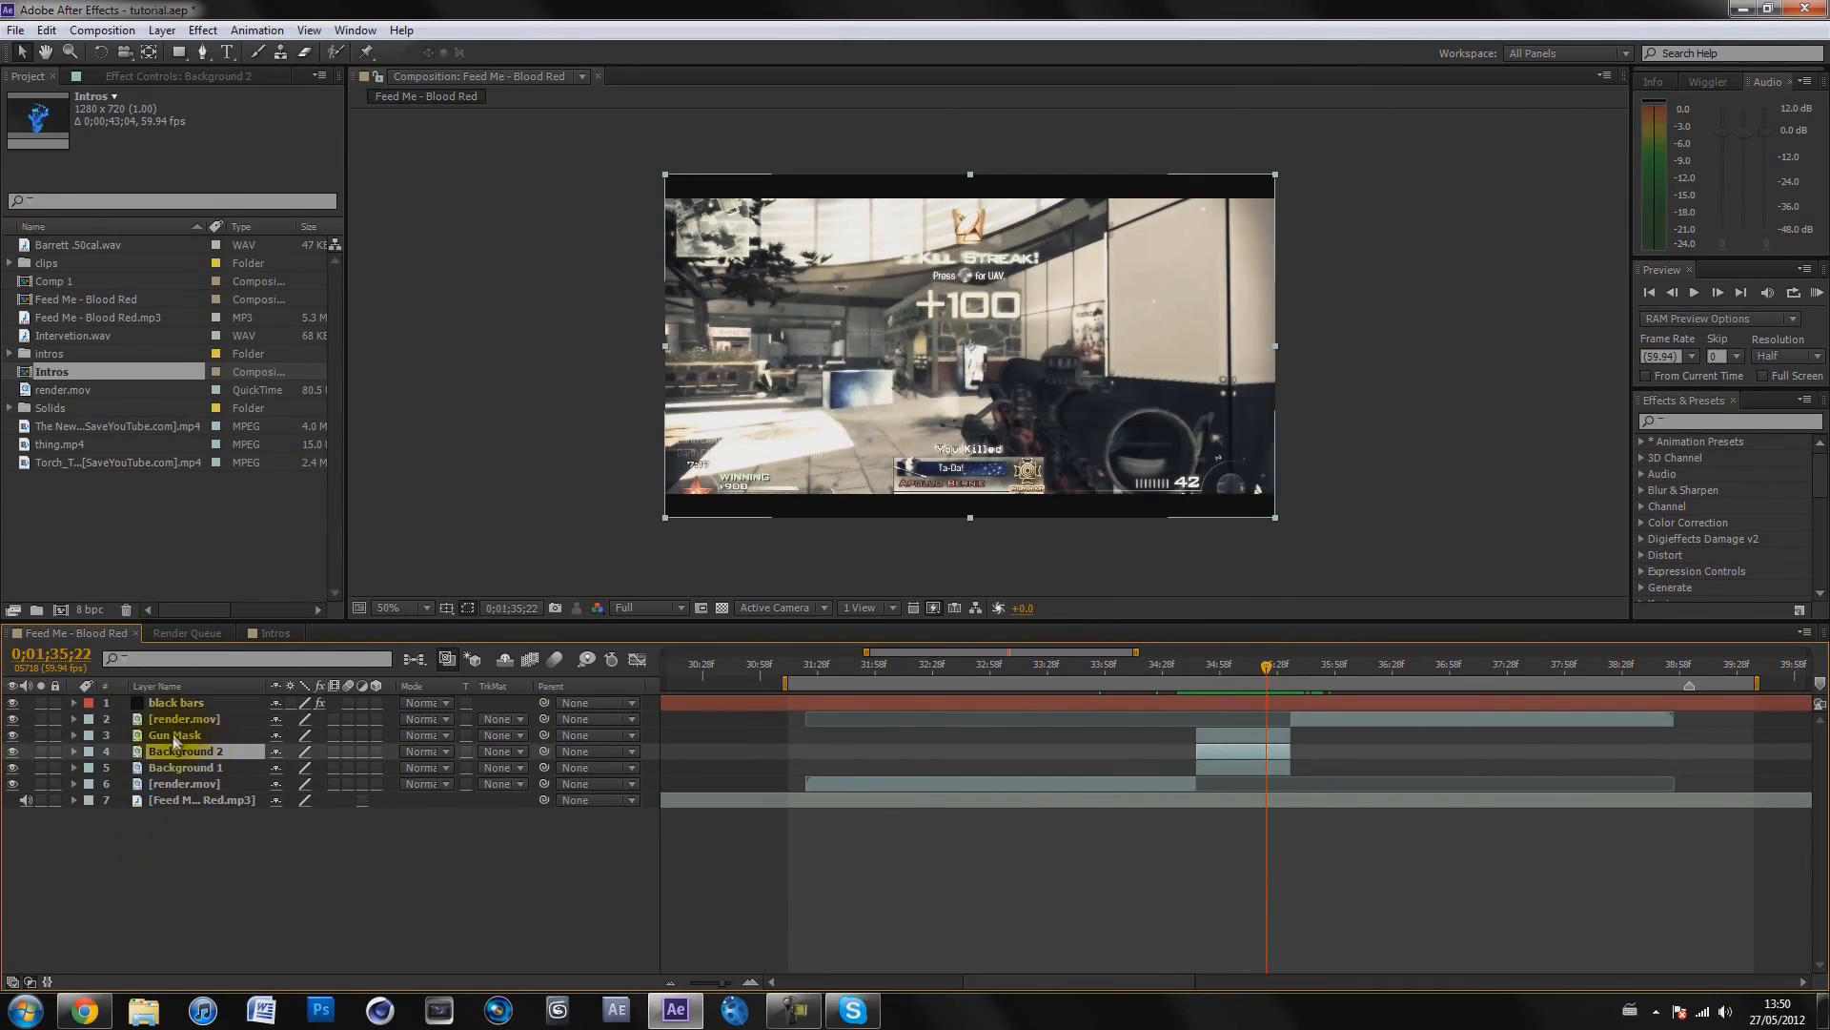
left_click(160, 866)
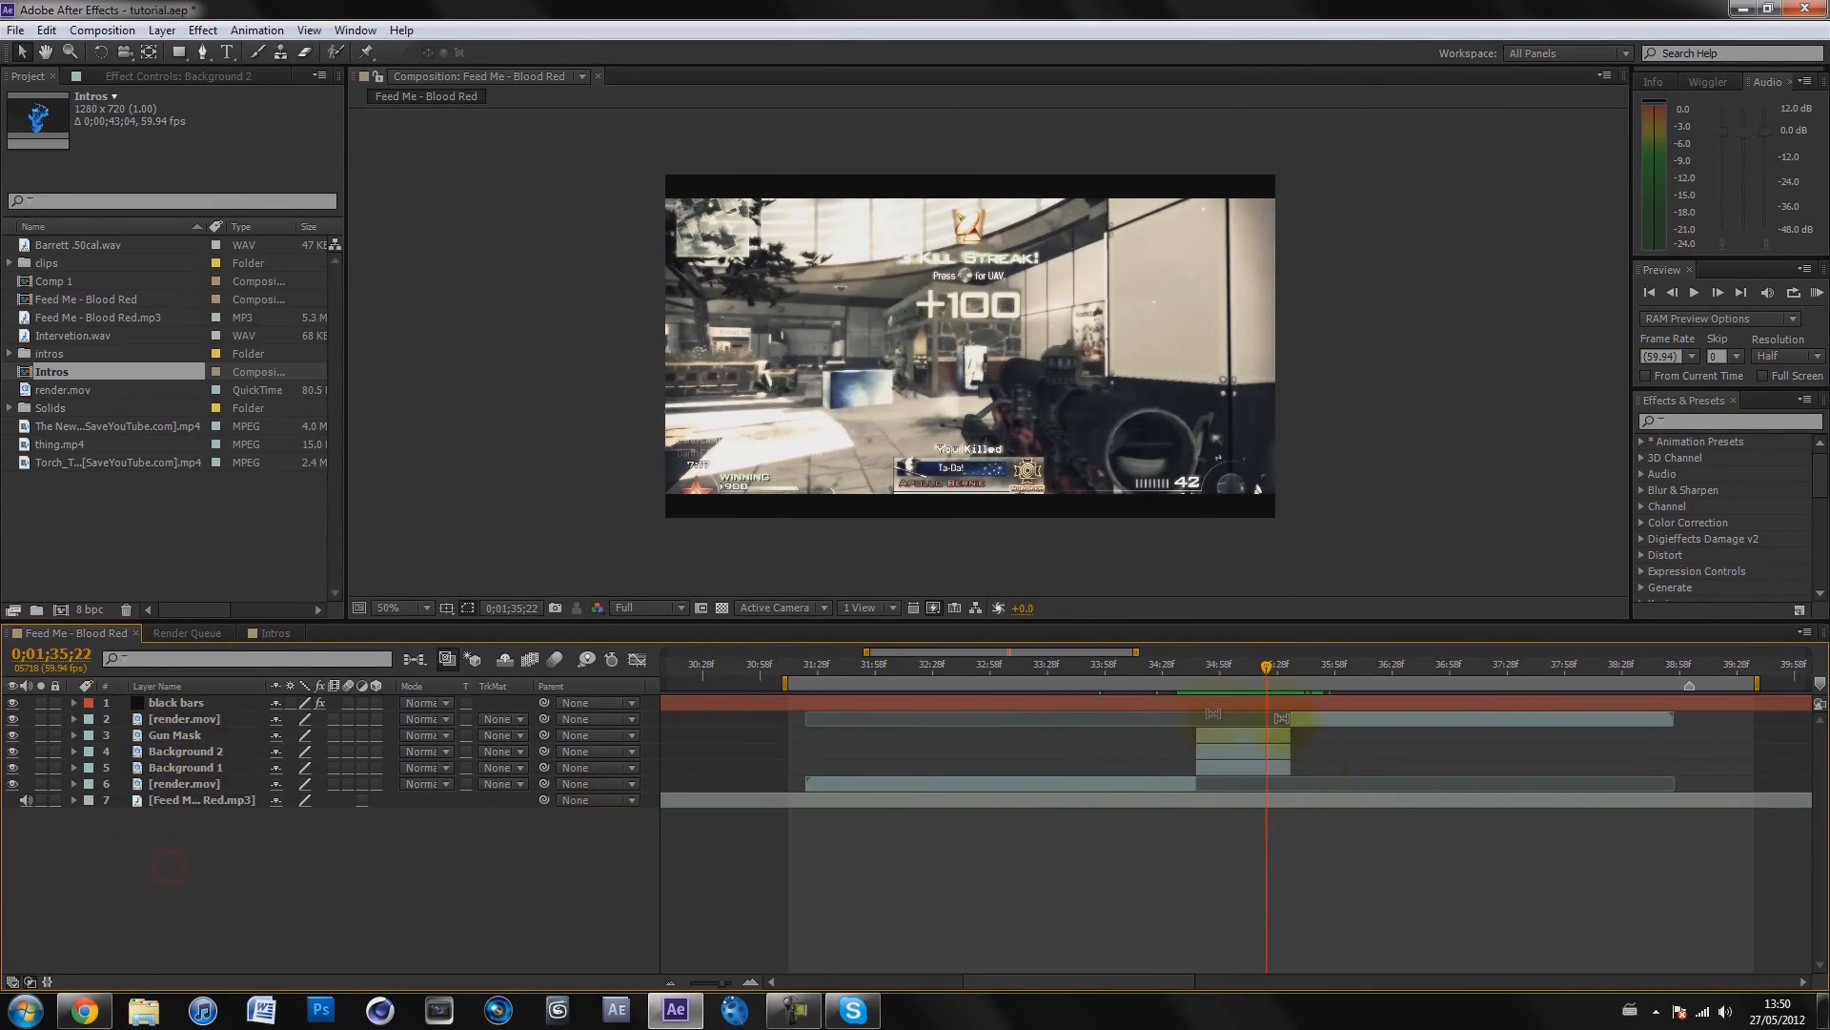
Select the Gun Mask layer and examine the gun in the composition at up to 200% magnification
left_click(174, 736)
scroll(923, 343, "up", 2)
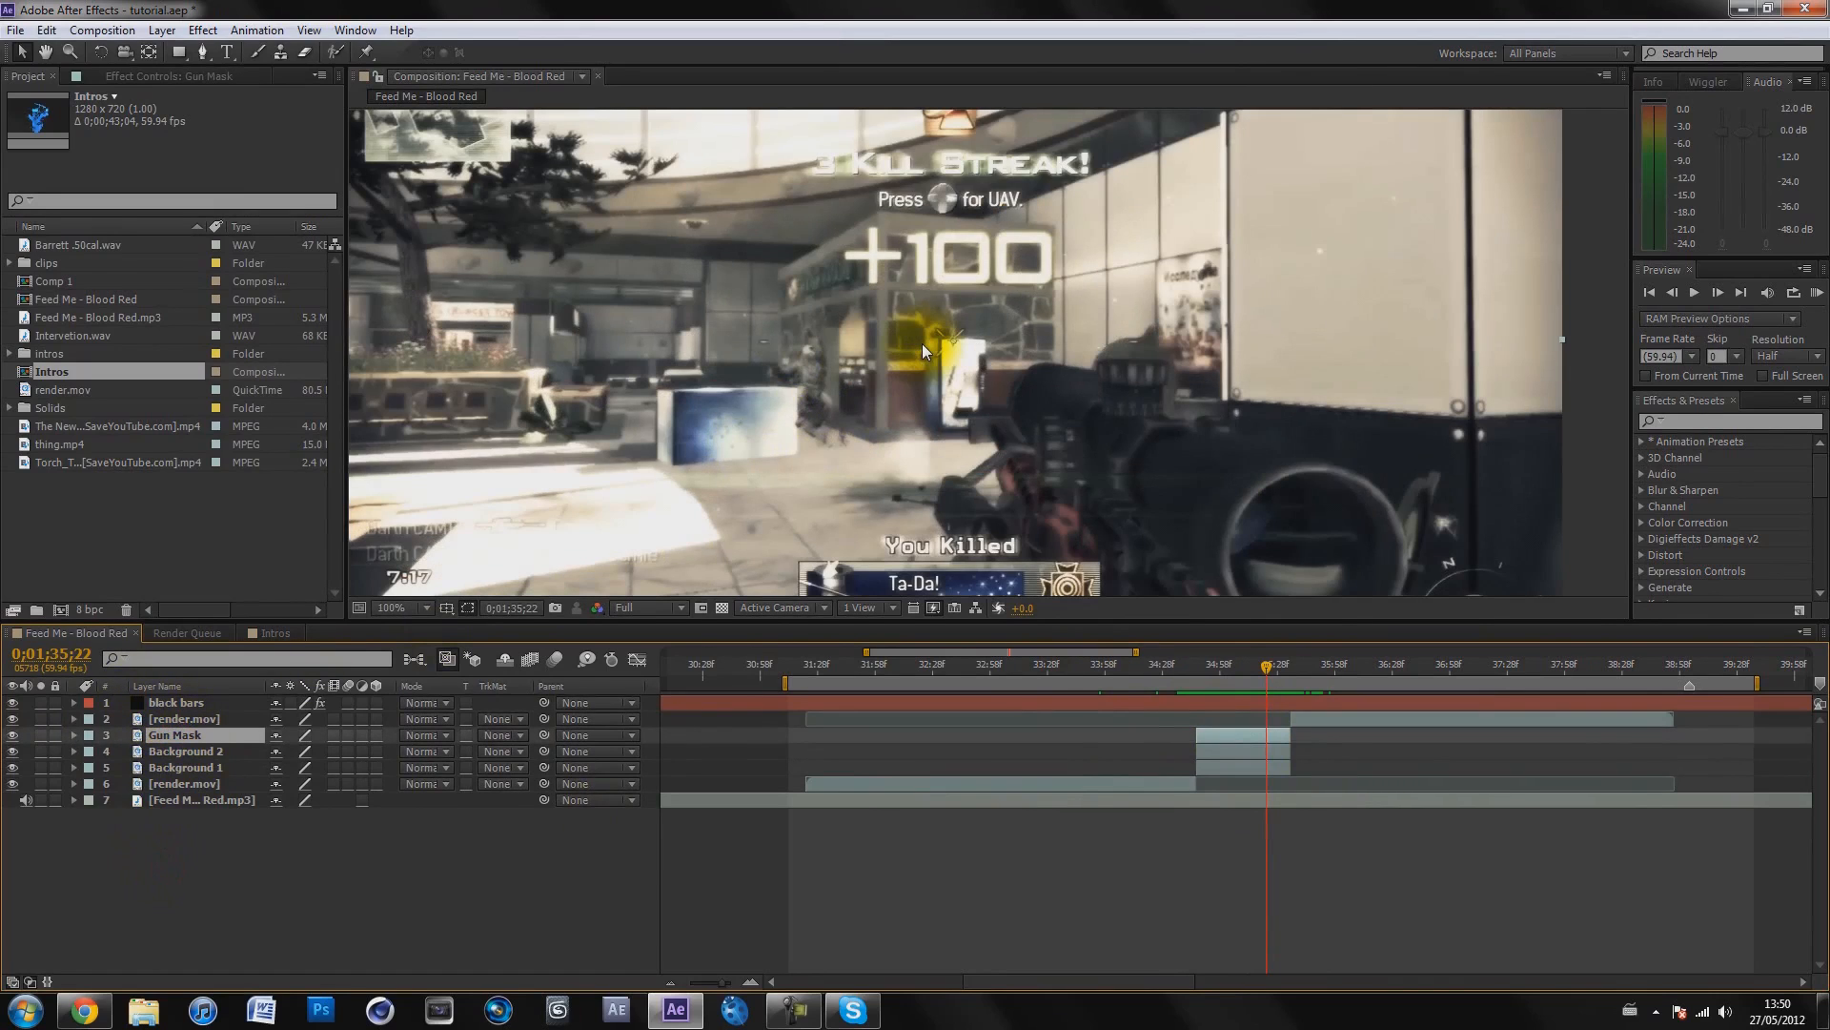
left_click_drag(963, 336, 815, 216)
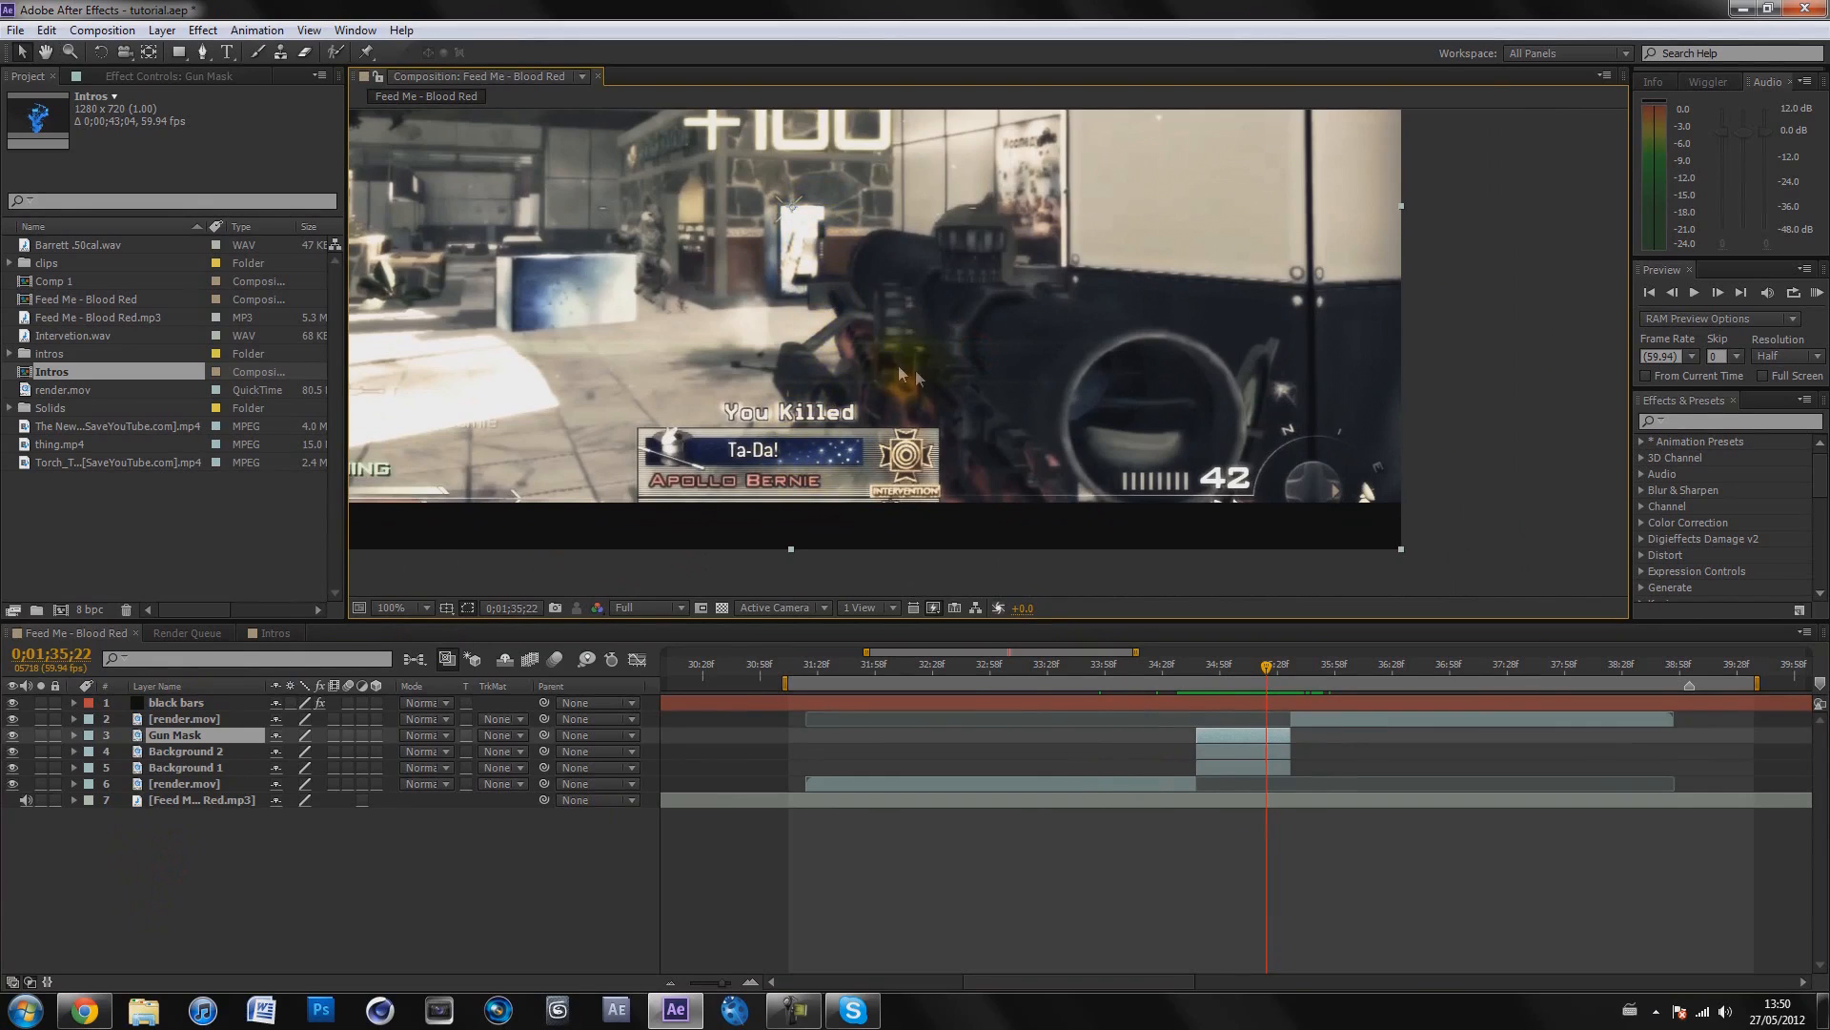
scroll(928, 303, "down", 1)
scroll(928, 302, "up", 1)
scroll(928, 303, "down", 1)
scroll(928, 302, "up", 2)
scroll(929, 302, "down", 2)
scroll(929, 301, "up", 2)
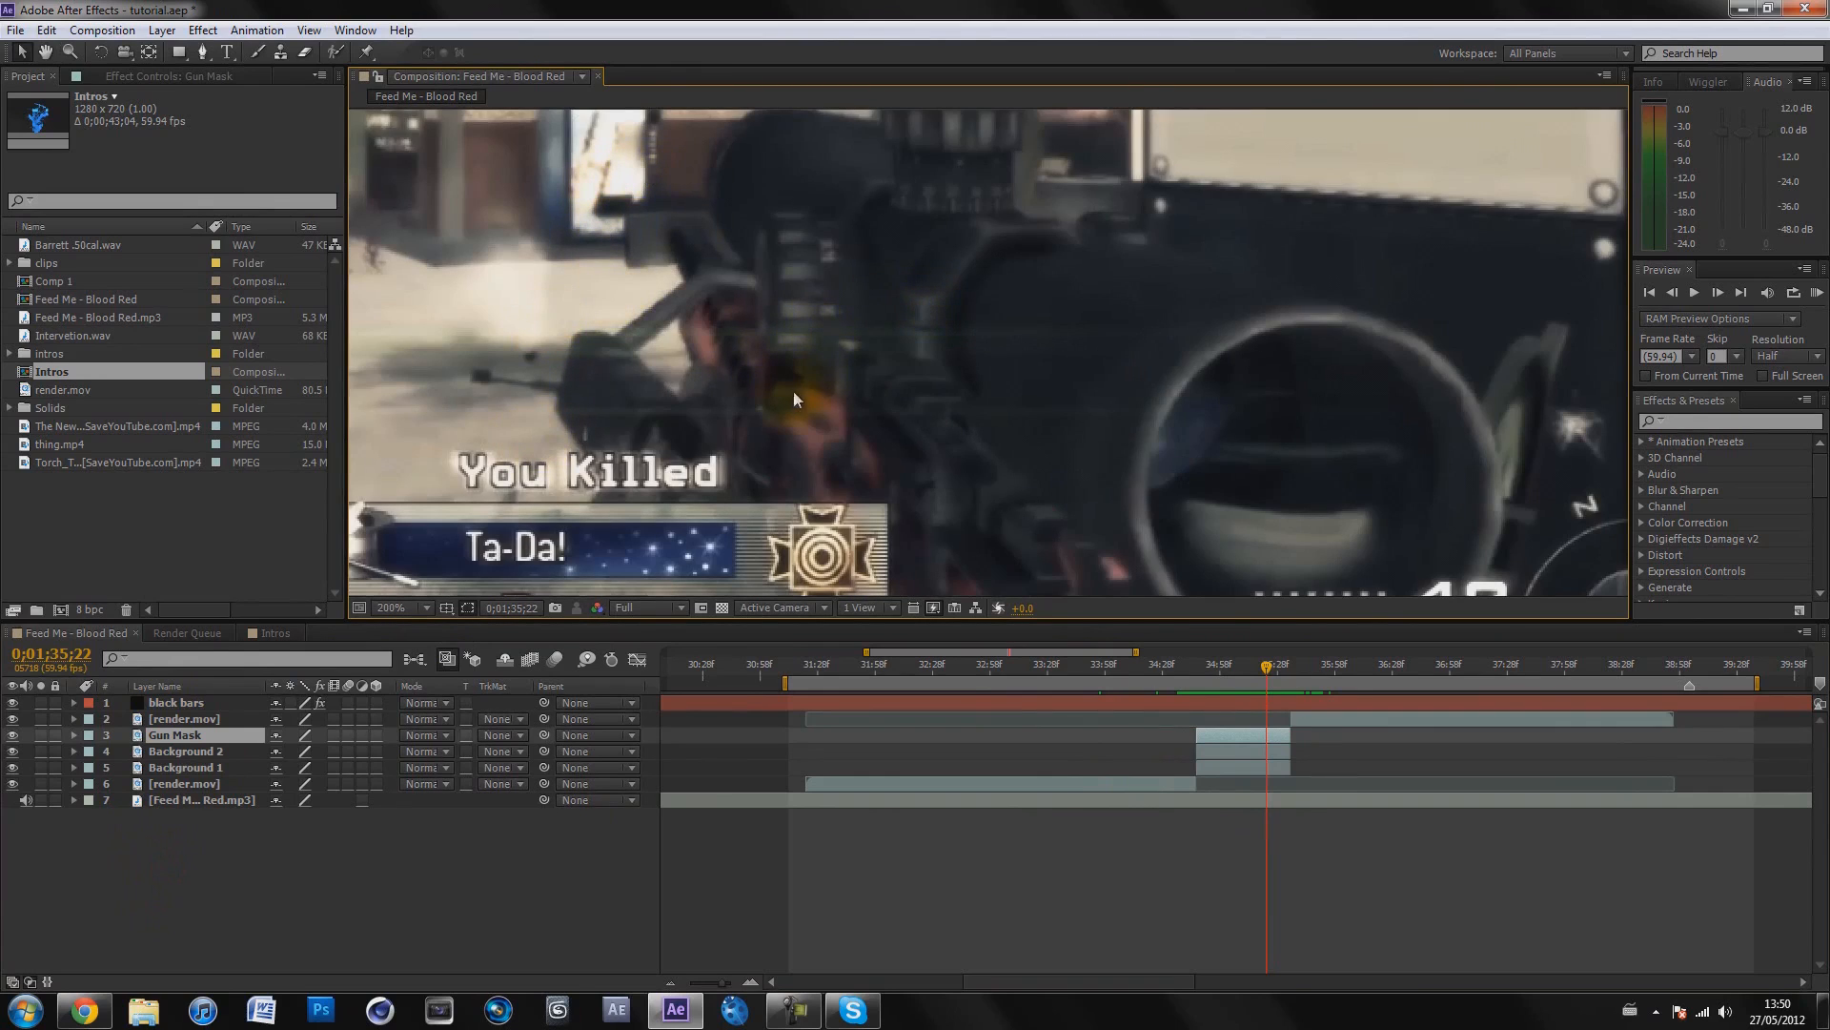
scroll(817, 483, "down", 2)
scroll(828, 480, "up", 2)
Pan around the magnified frame to examine the kill banner, the gun and the minimap corner
left_click(45, 51)
left_click_drag(1012, 520, 1007, 217)
left_click(21, 52)
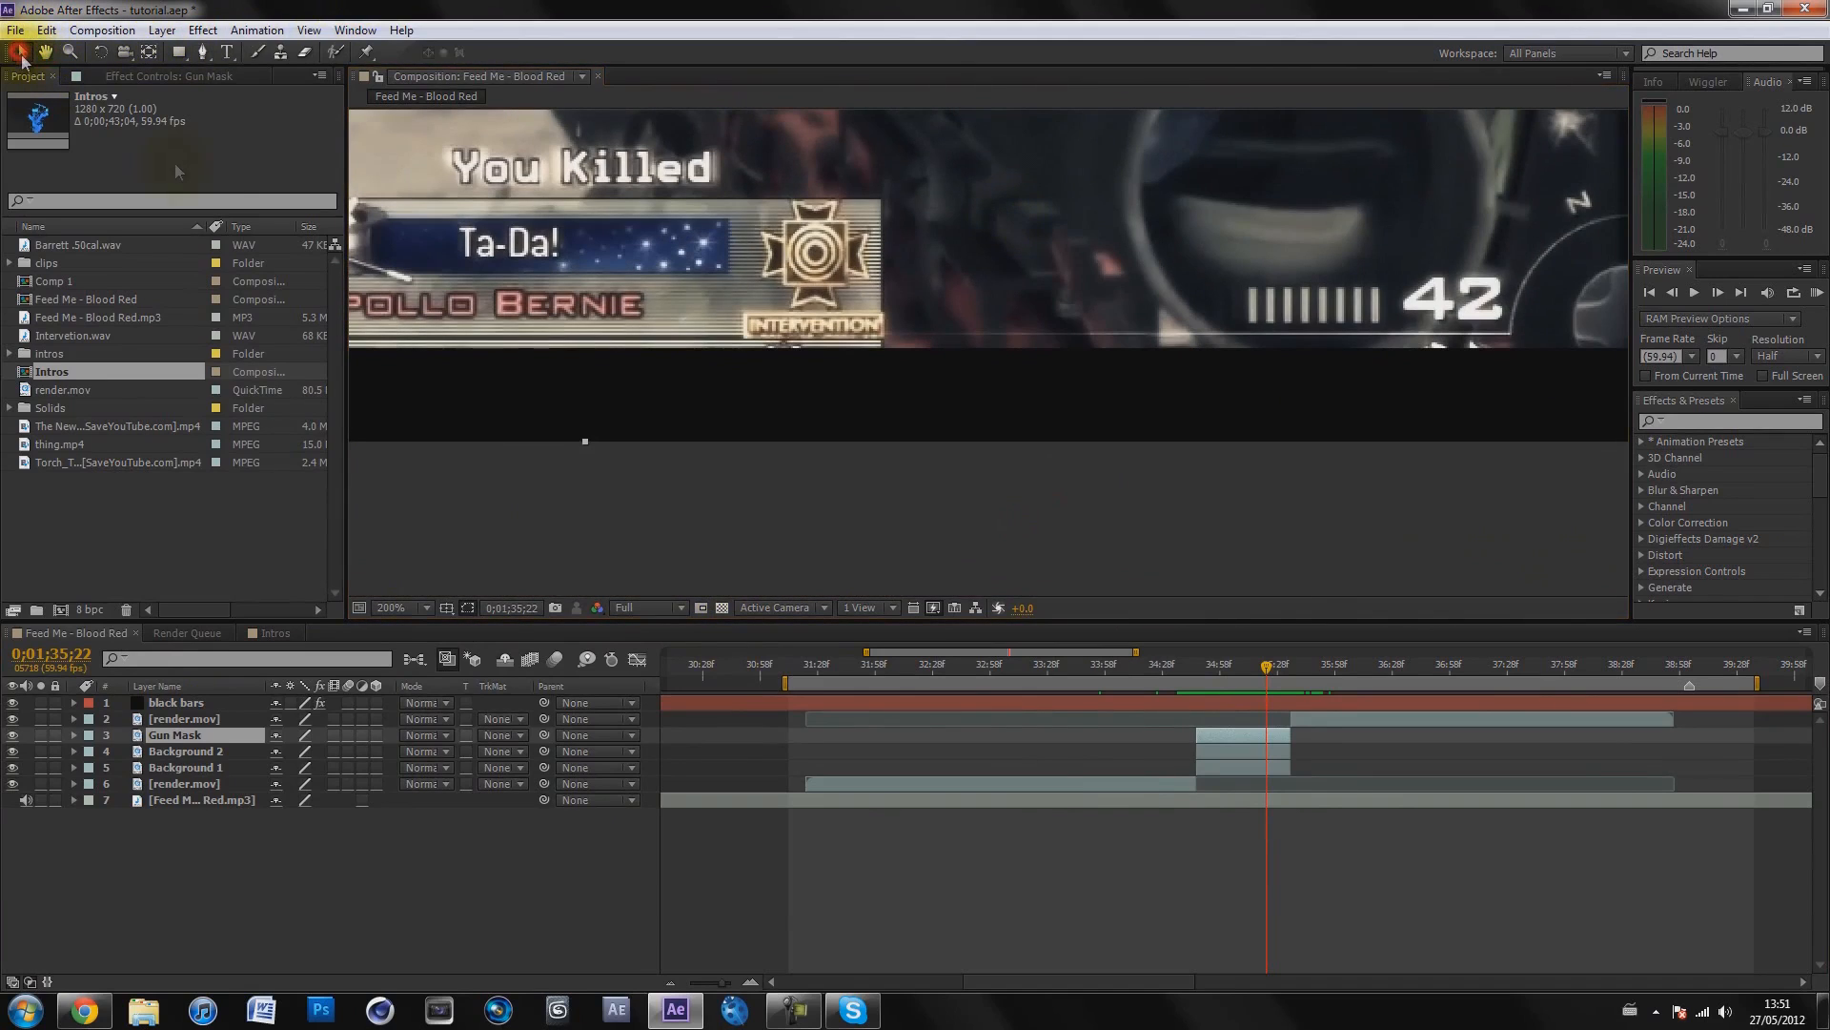
key("space")
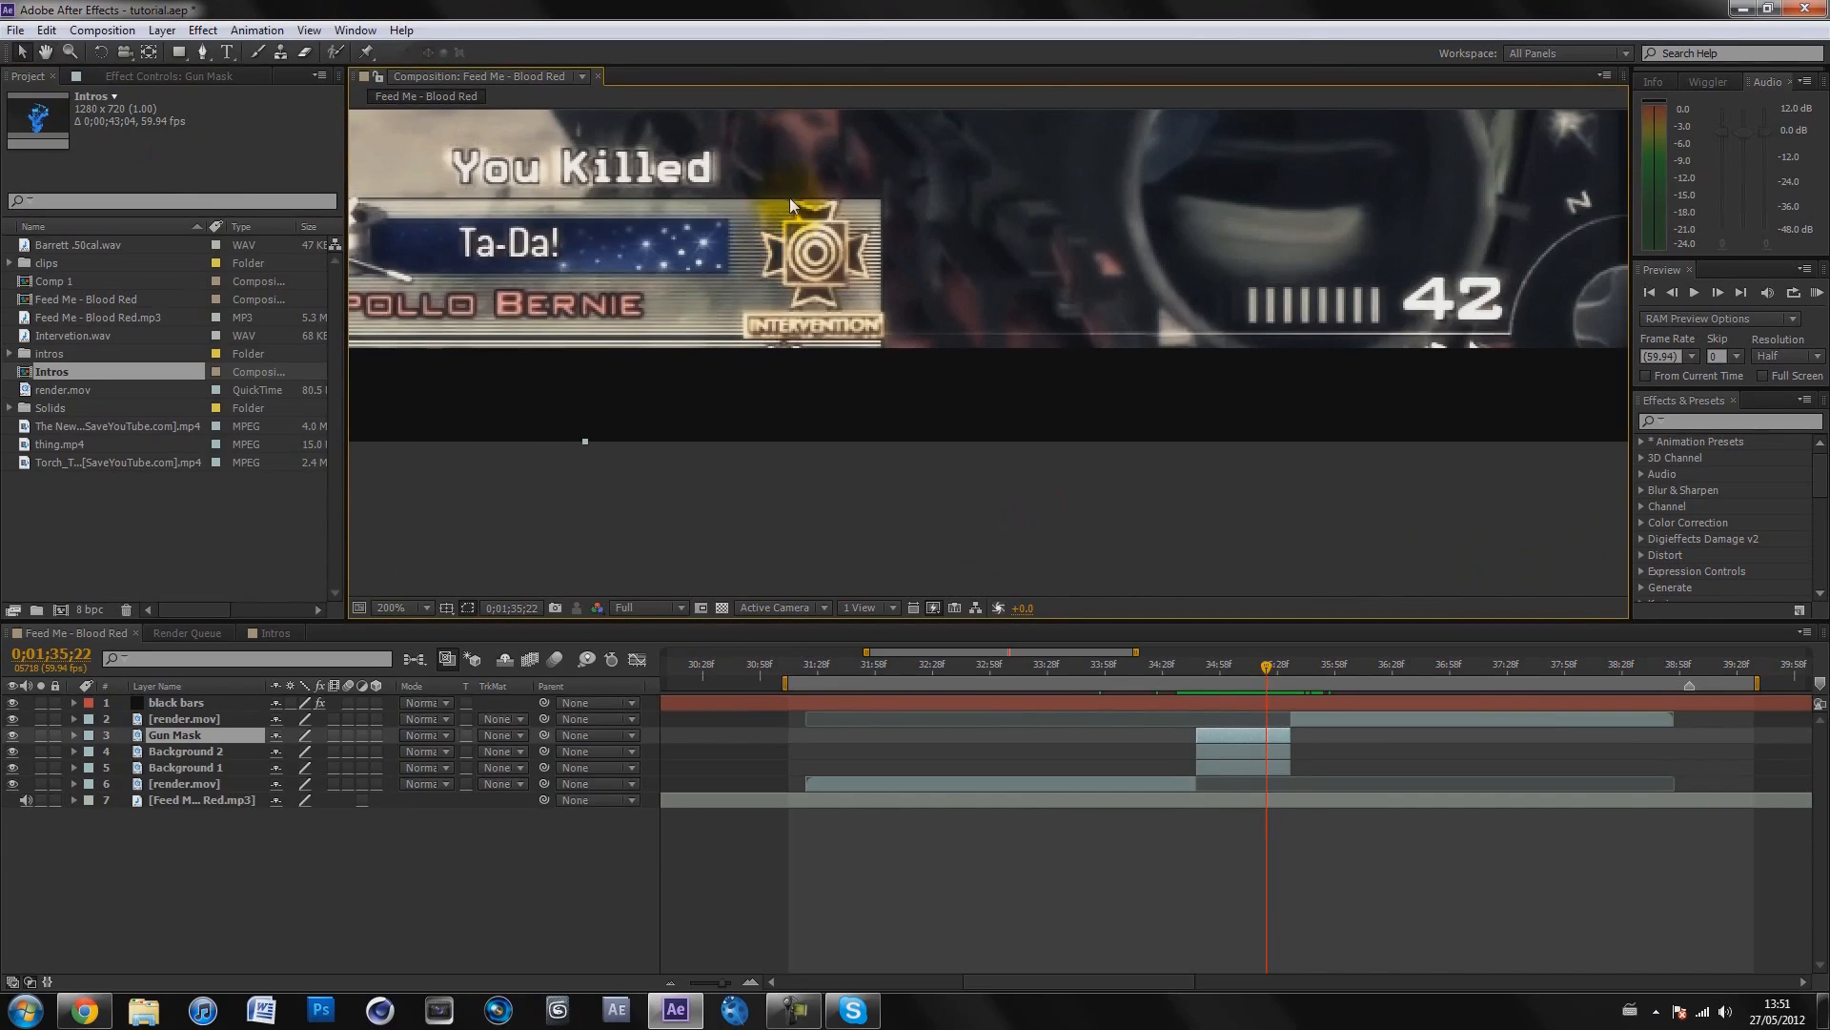
left_click_drag(779, 182, 872, 526)
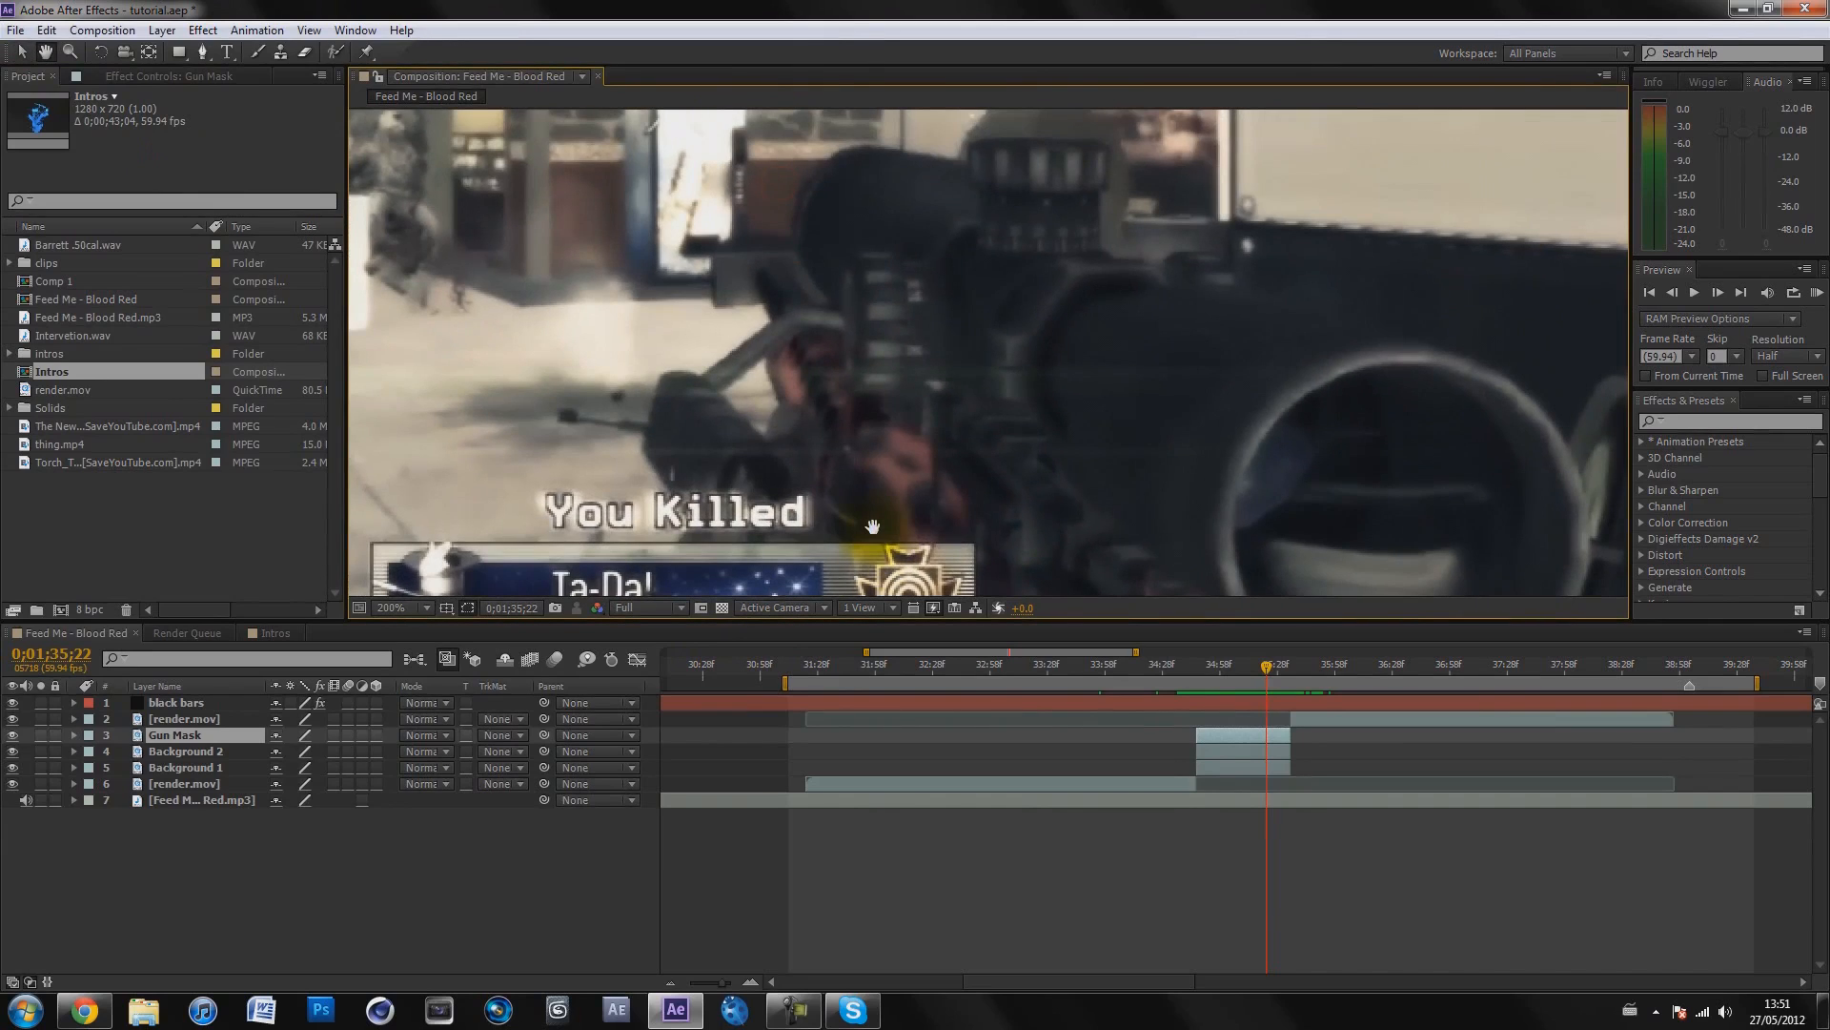
key("space")
mouse_move(732, 244)
left_mouse_down()
mouse_move(1238, 540)
mouse_move(1542, 654)
left_mouse_up()
left_click_drag(664, 288, 1164, 556)
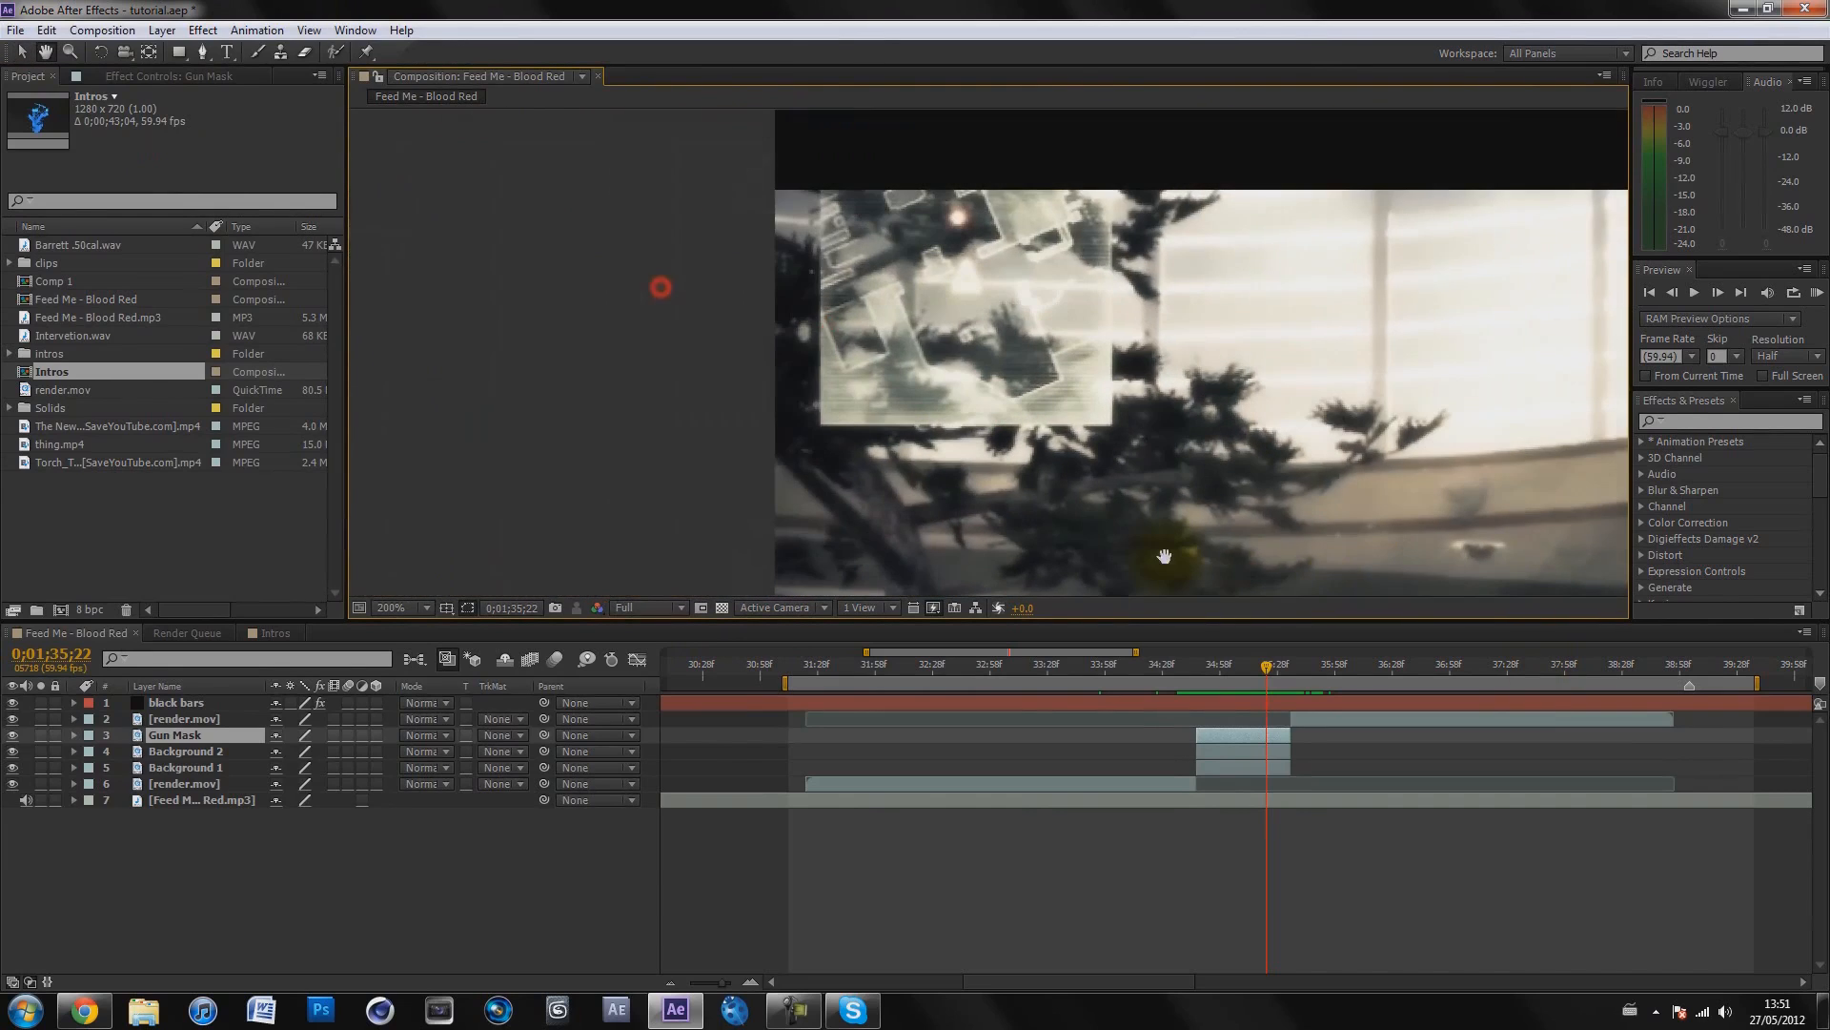
left_click_drag(1331, 541, 540, 290)
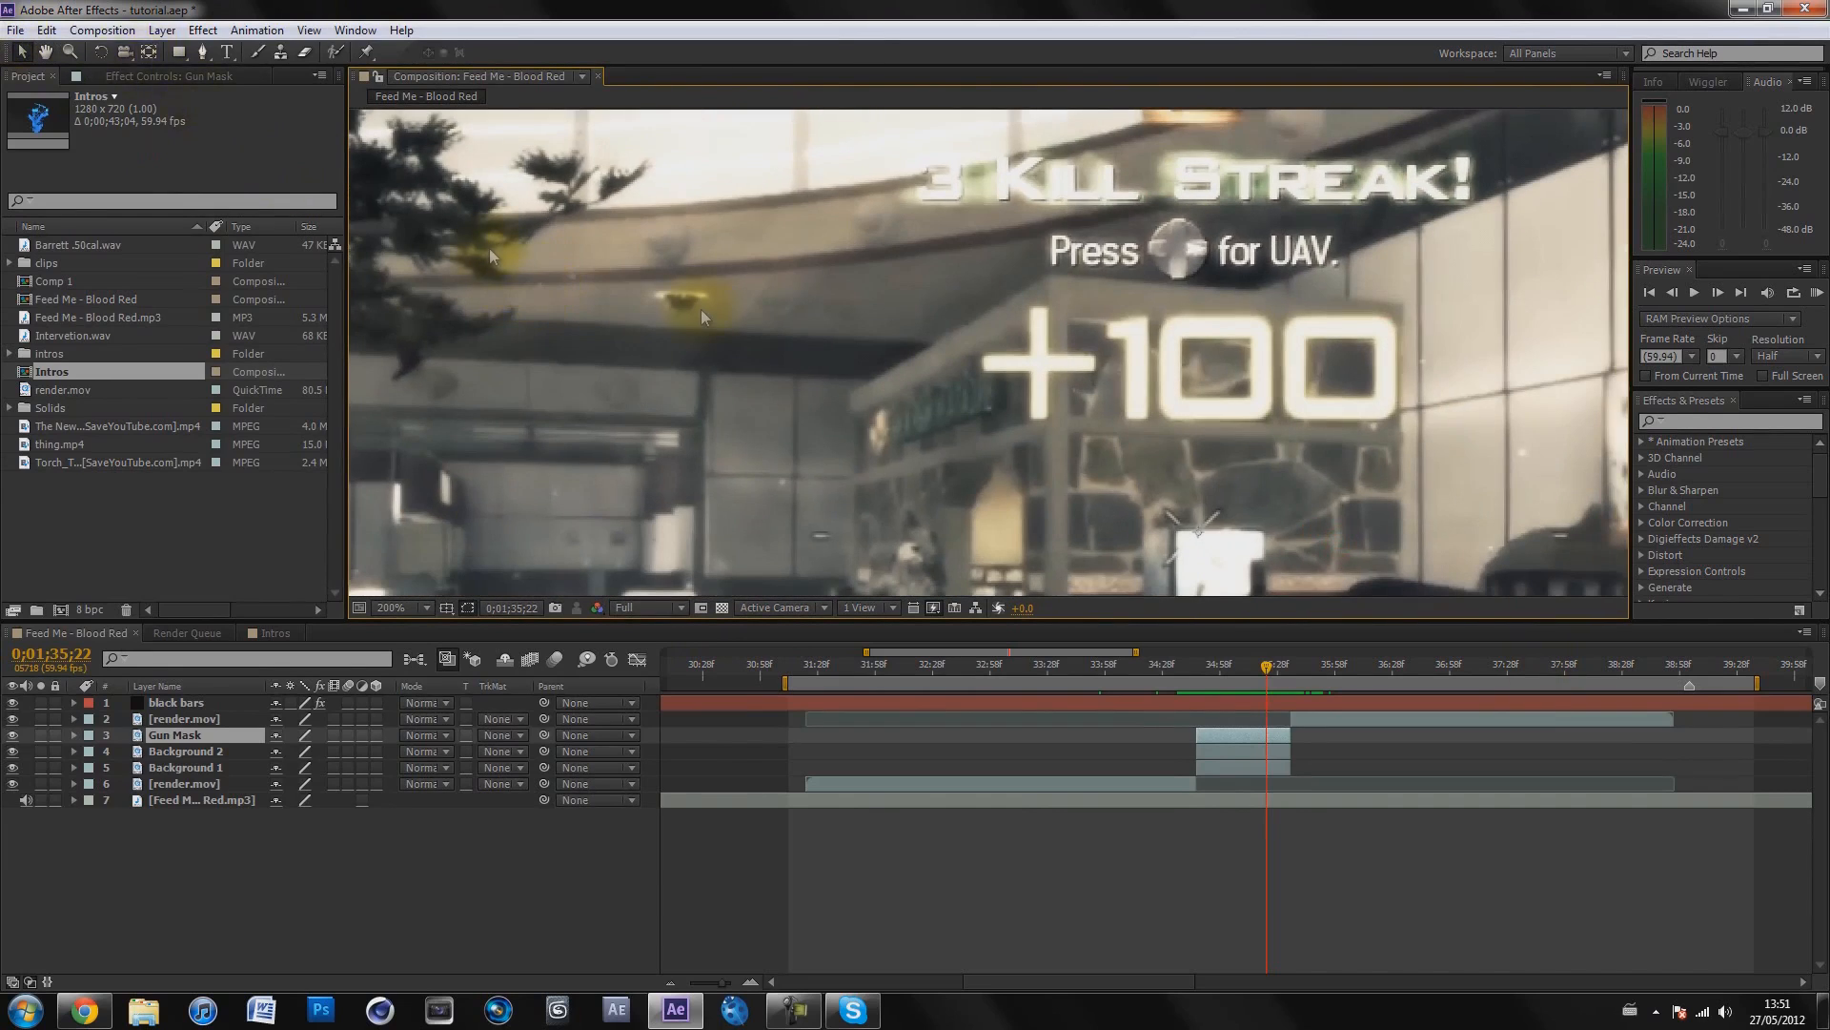
left_click_drag(1020, 415, 846, 143)
left_click_drag(654, 356, 856, 322)
scroll(871, 298, "down", 2)
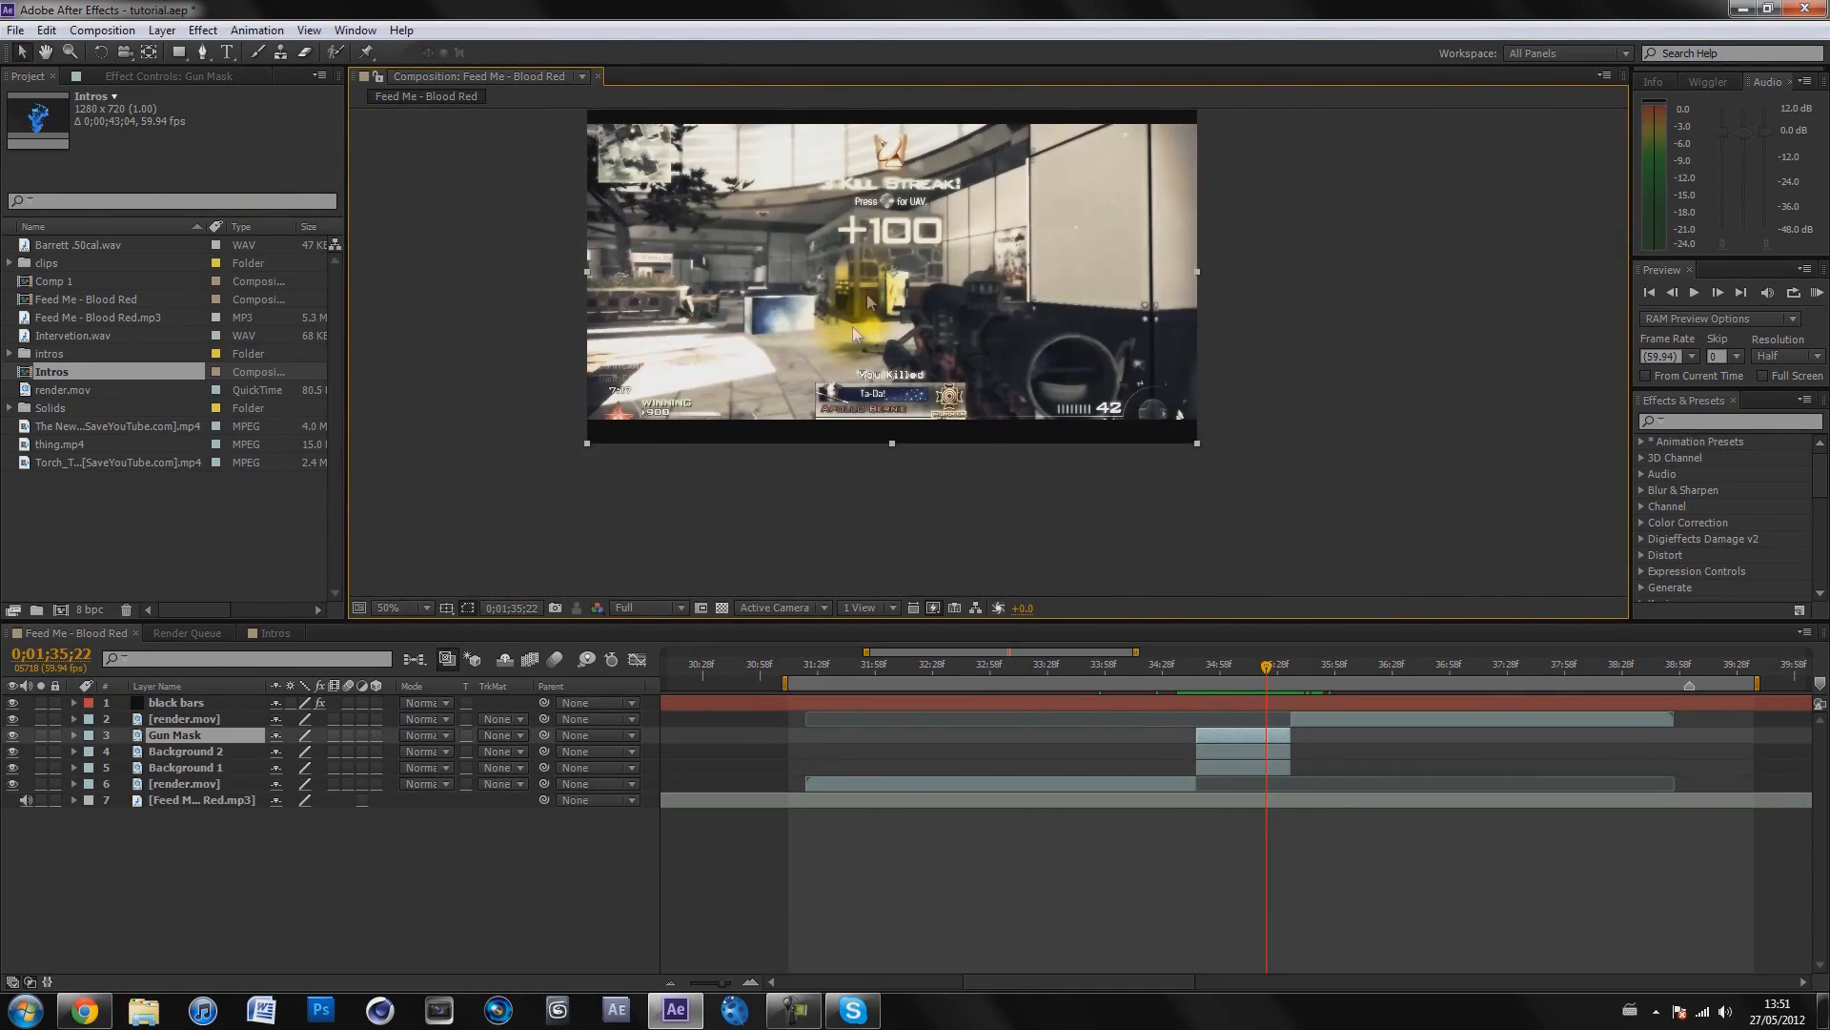
Select the Gun Mask layer, activate the Pen tool and hide the black bars layer
left_click(156, 737)
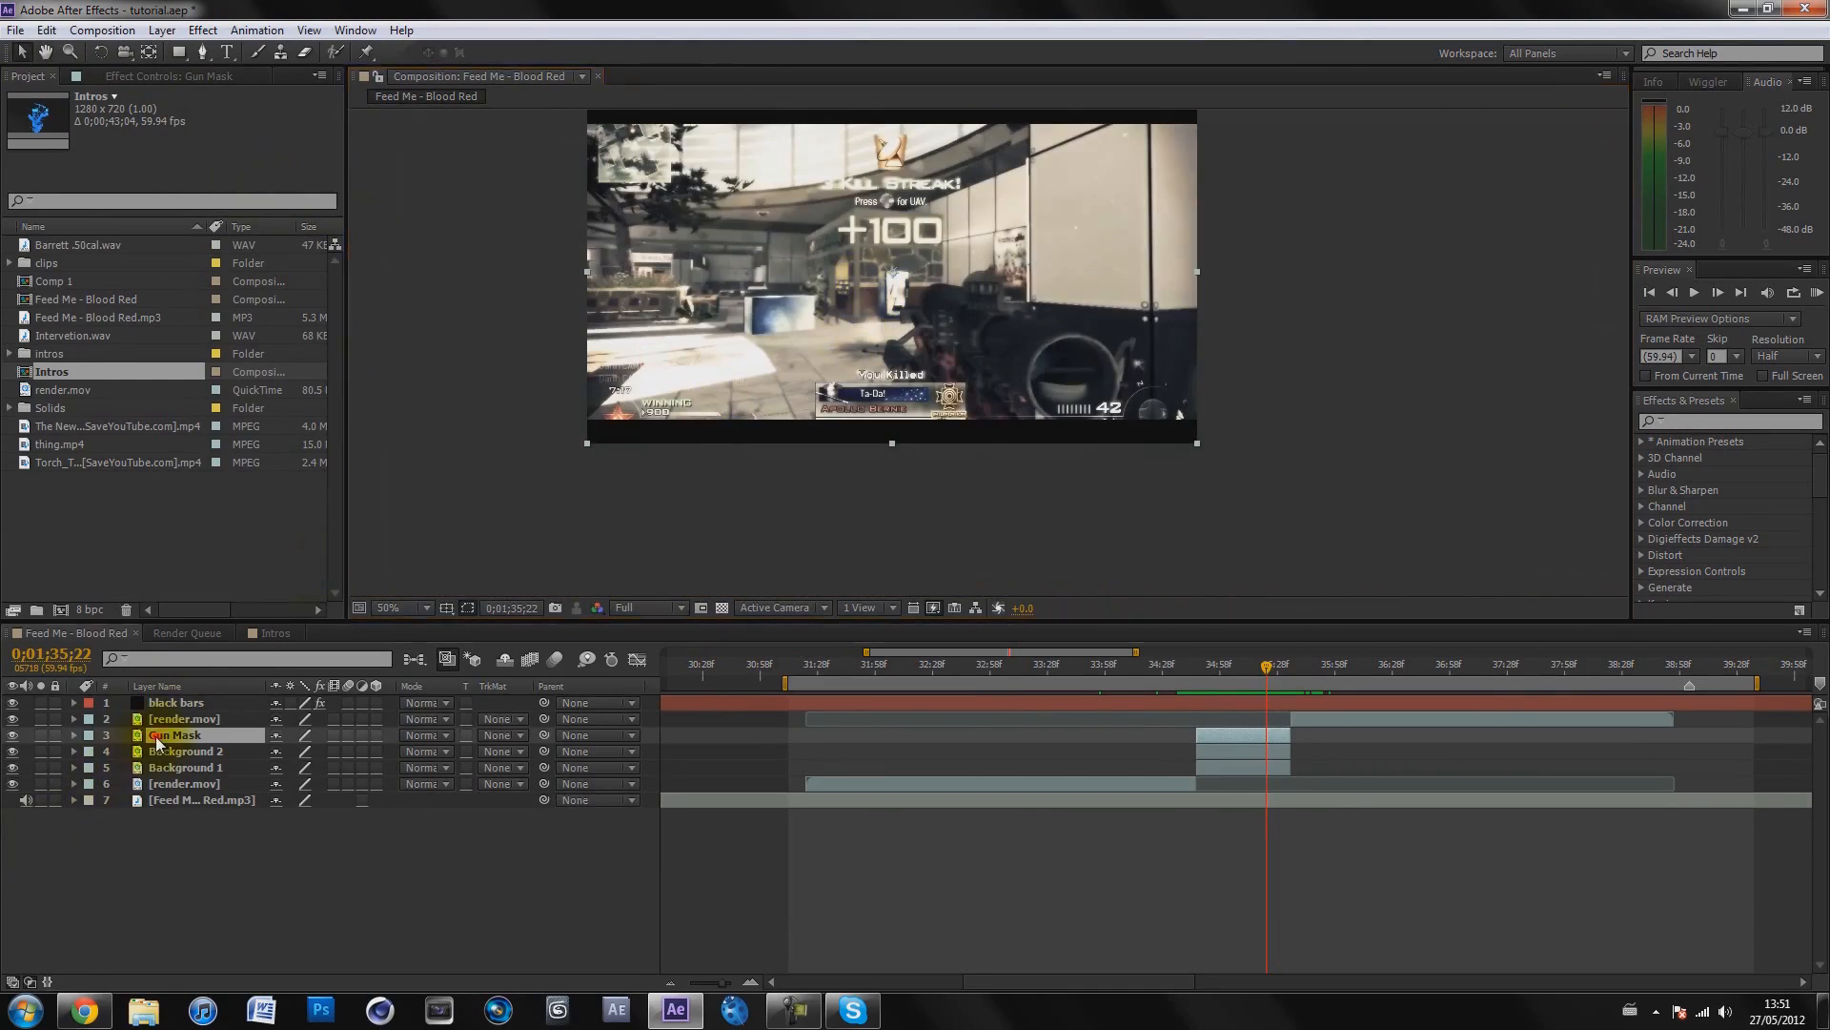
left_click(200, 53)
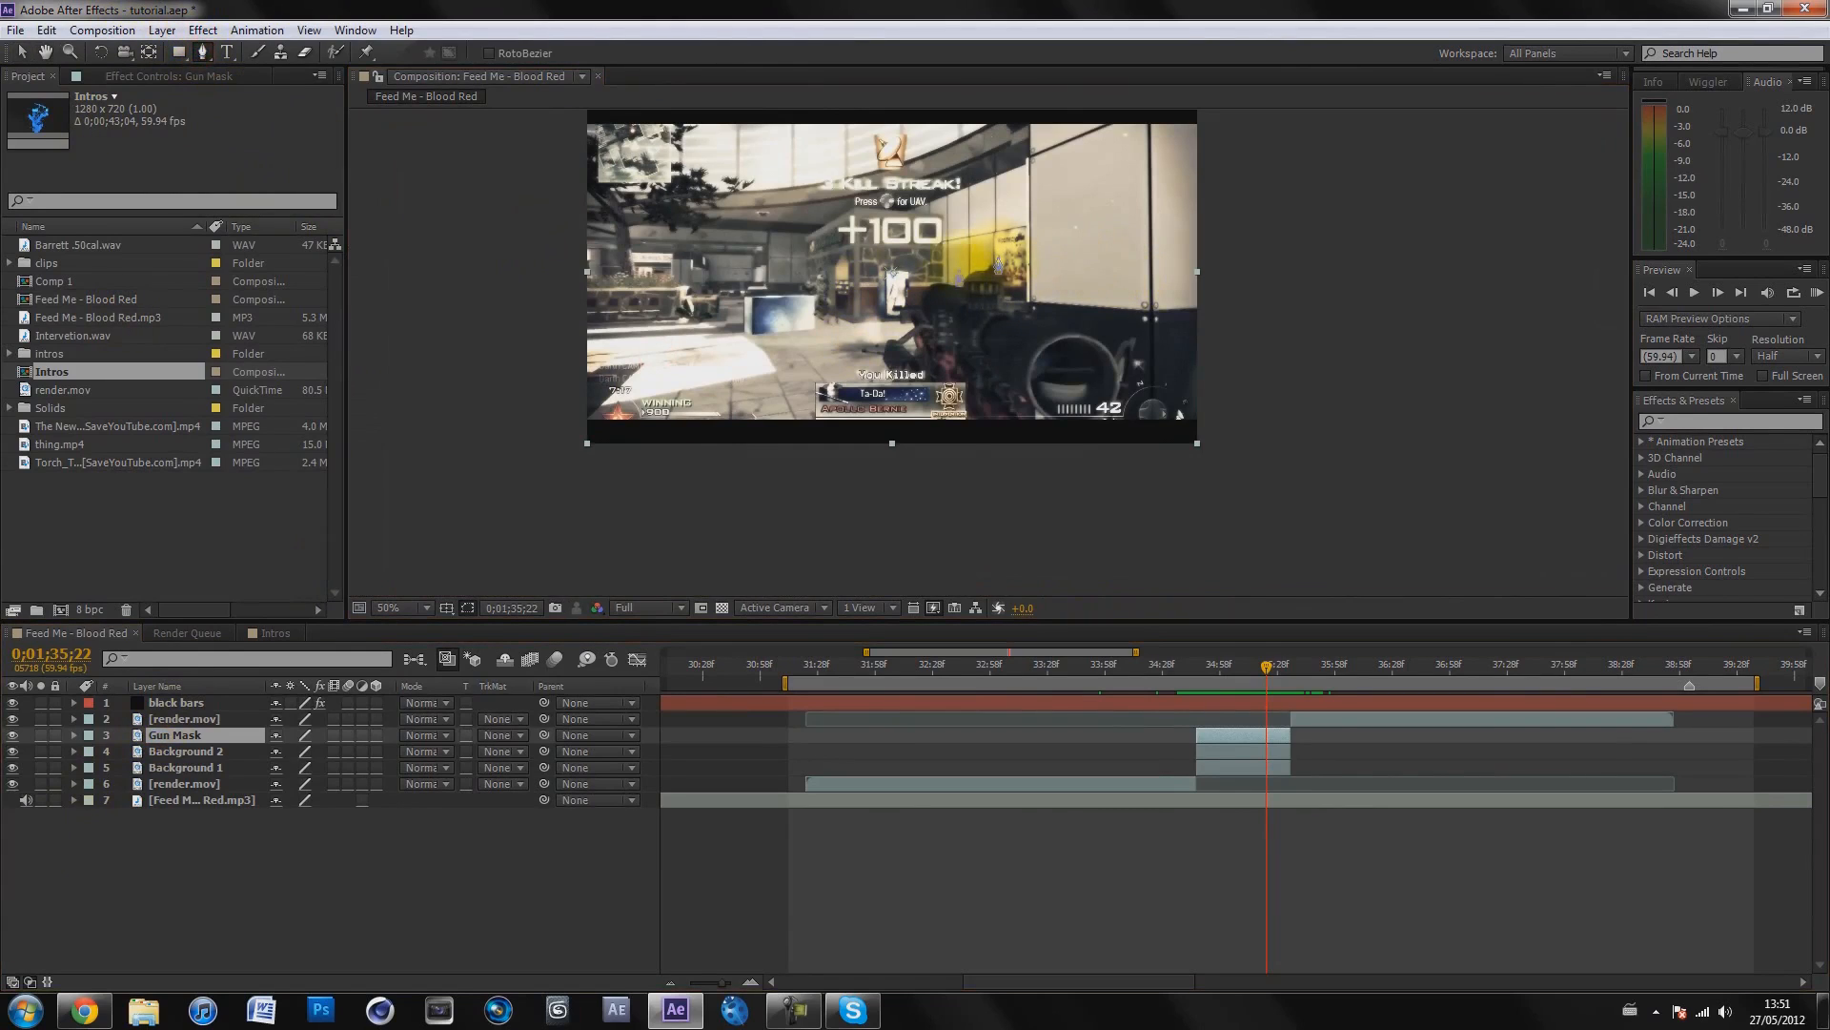
scroll(921, 324, "up", 2)
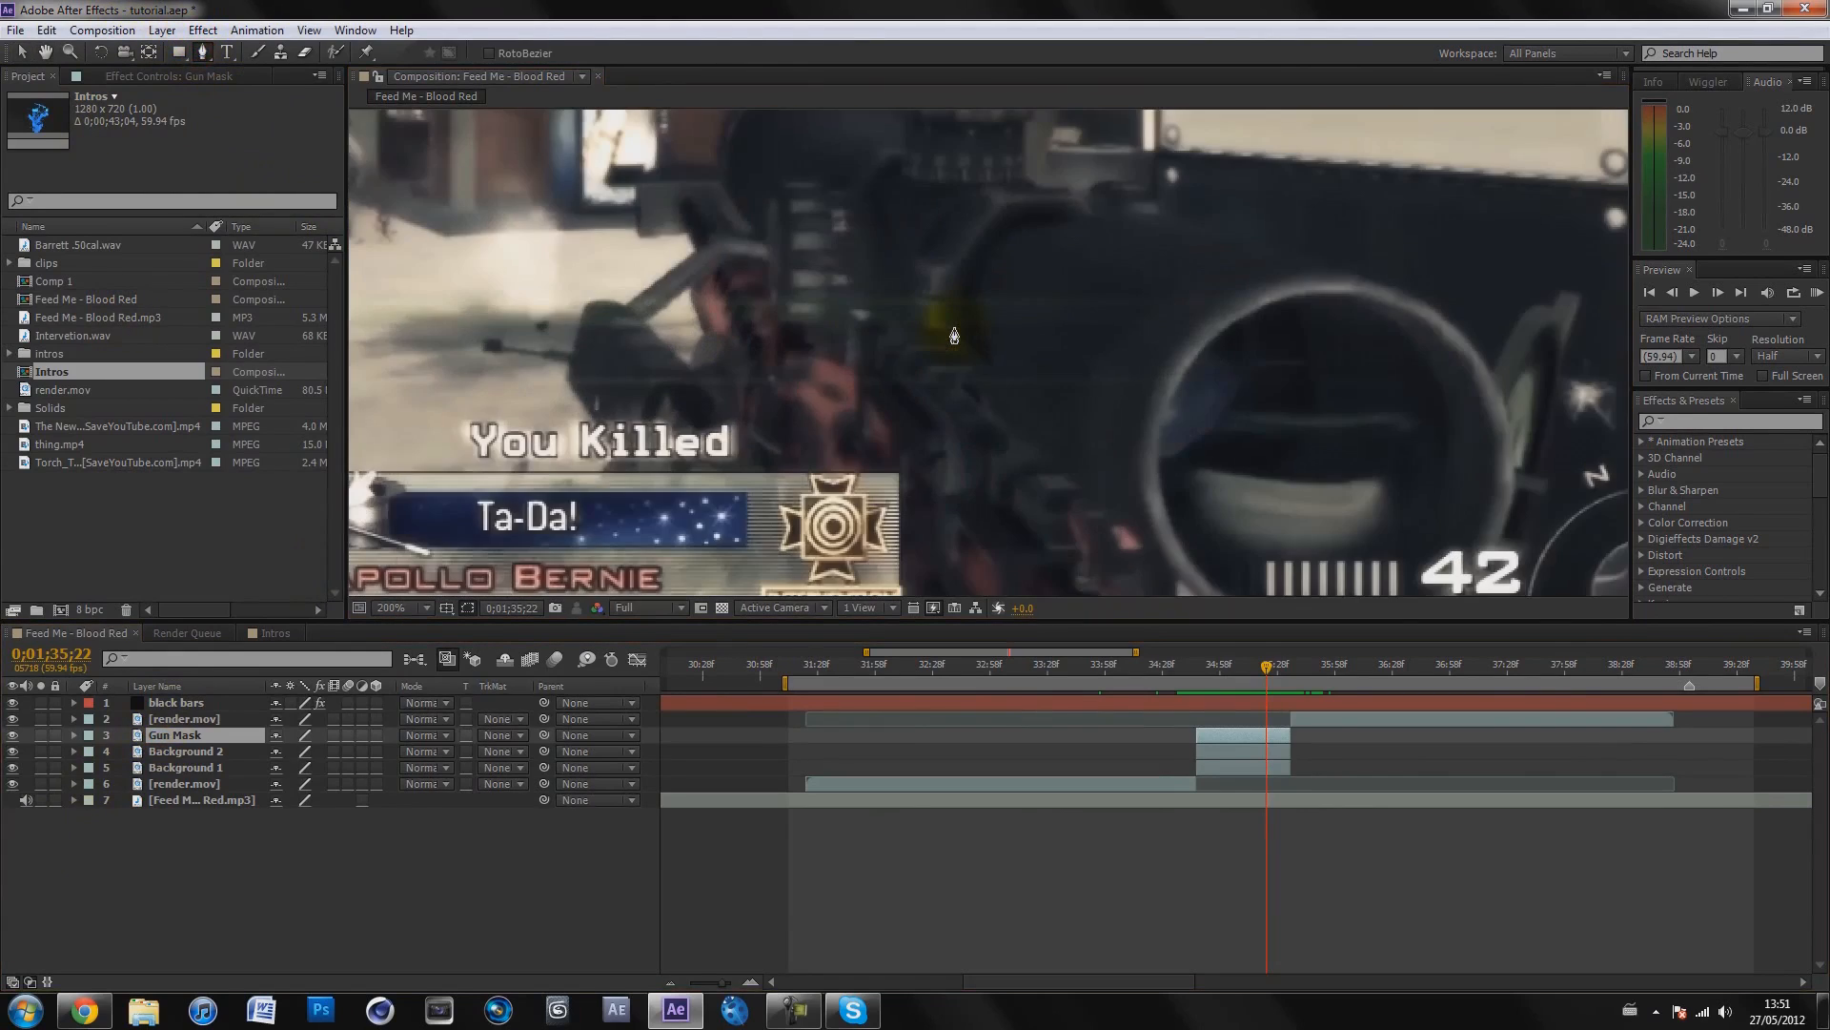
left_click_drag(753, 419, 529, 363)
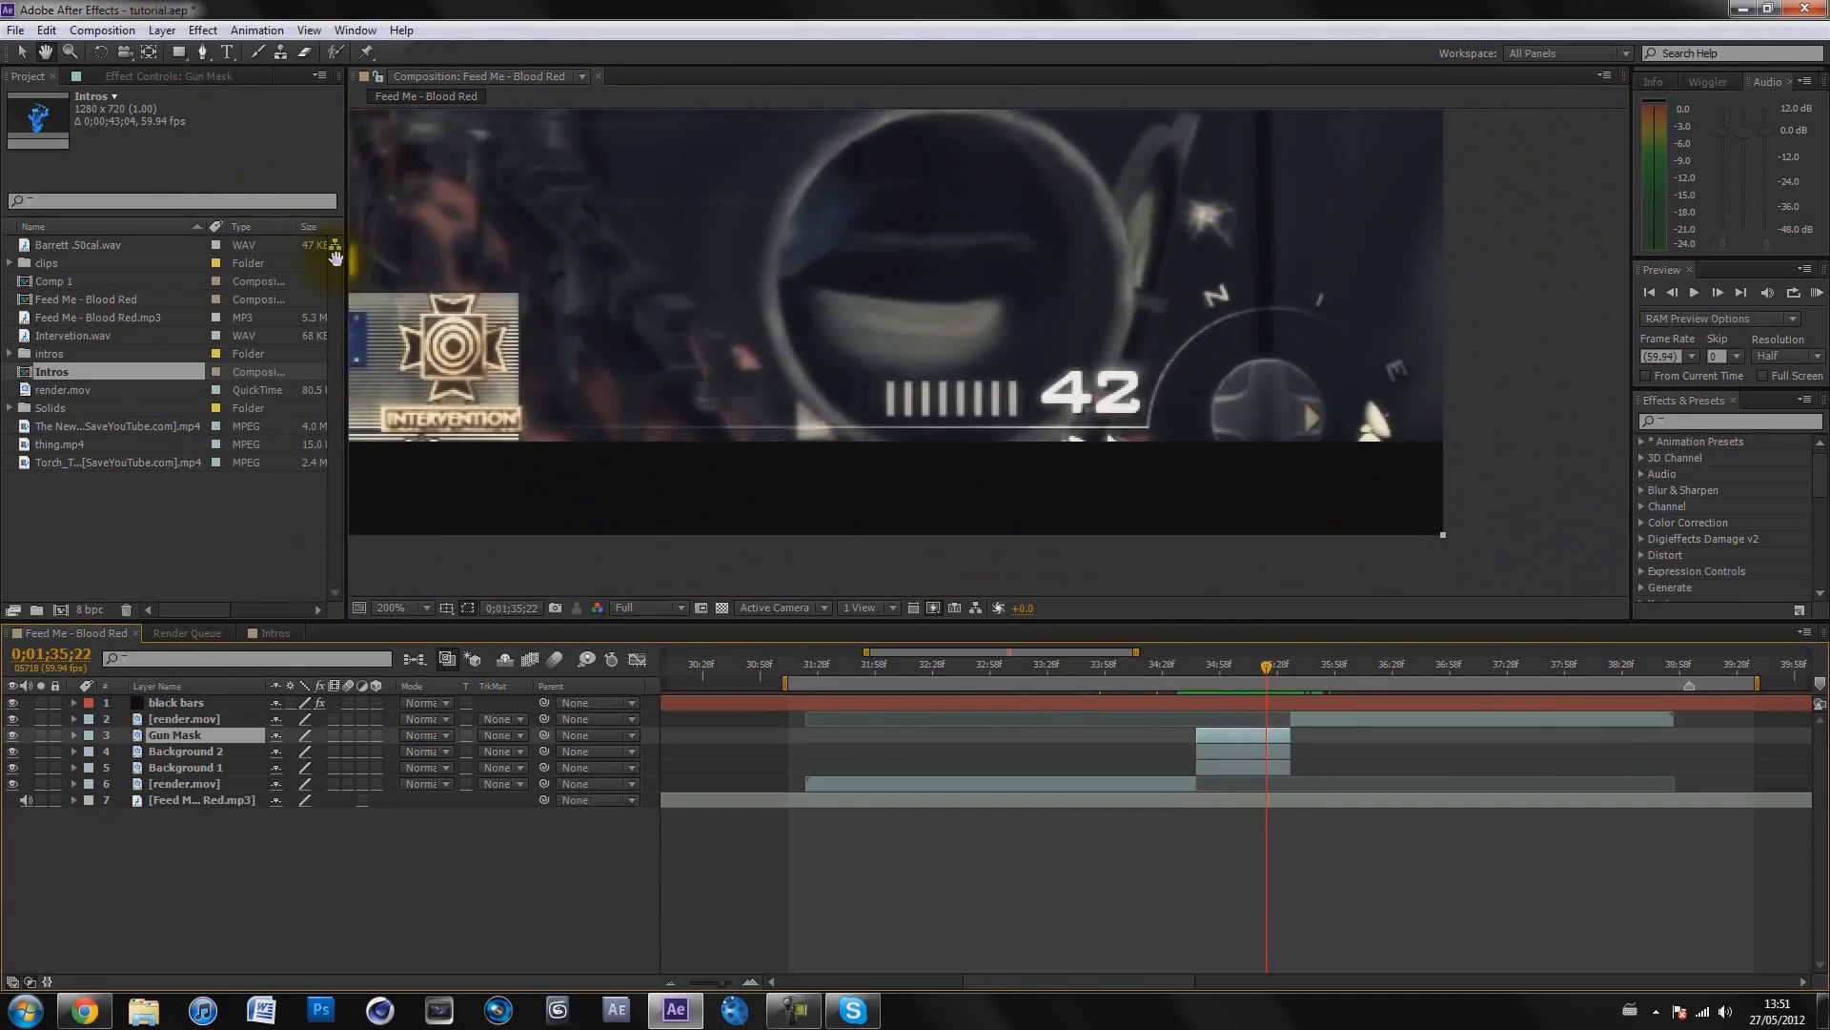
left_click(12, 703)
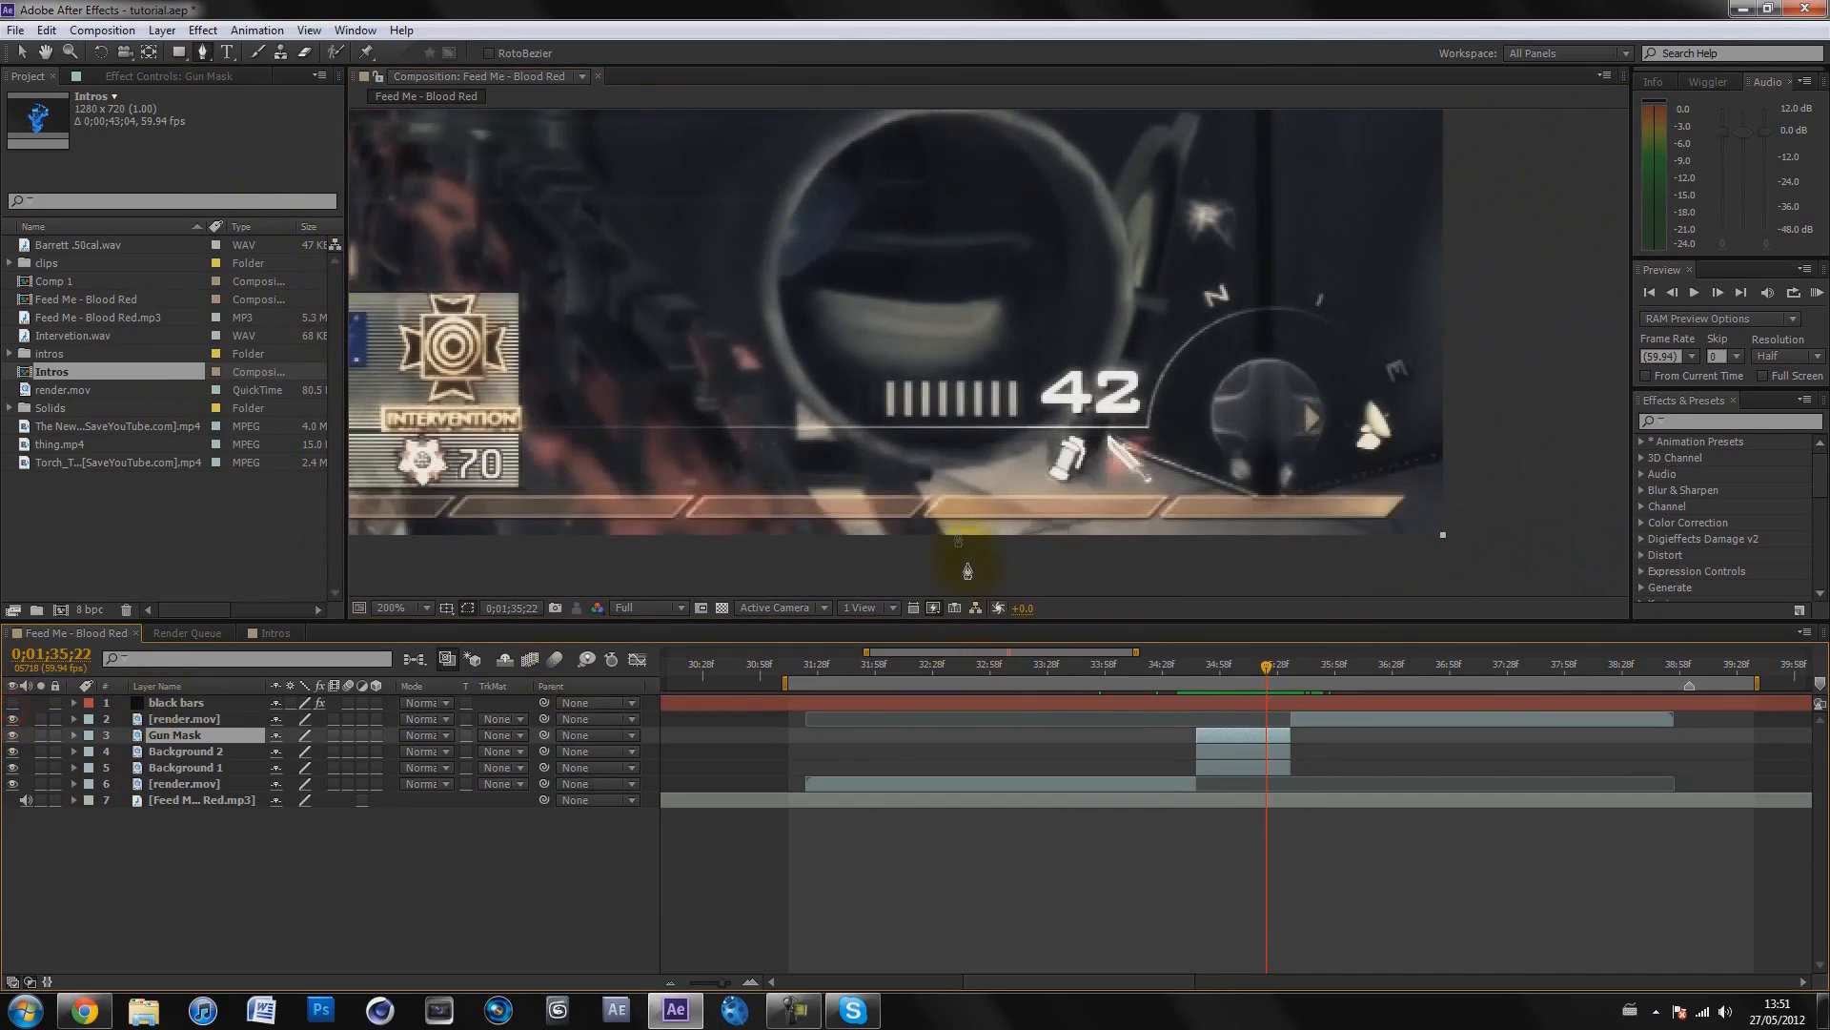
Start a mask path at the frame's lower edge beneath the scope and trace it up past the ammo counter along the gun's rear edge
left_click(946, 534)
left_click(921, 481)
left_click(934, 475)
left_click(1003, 463)
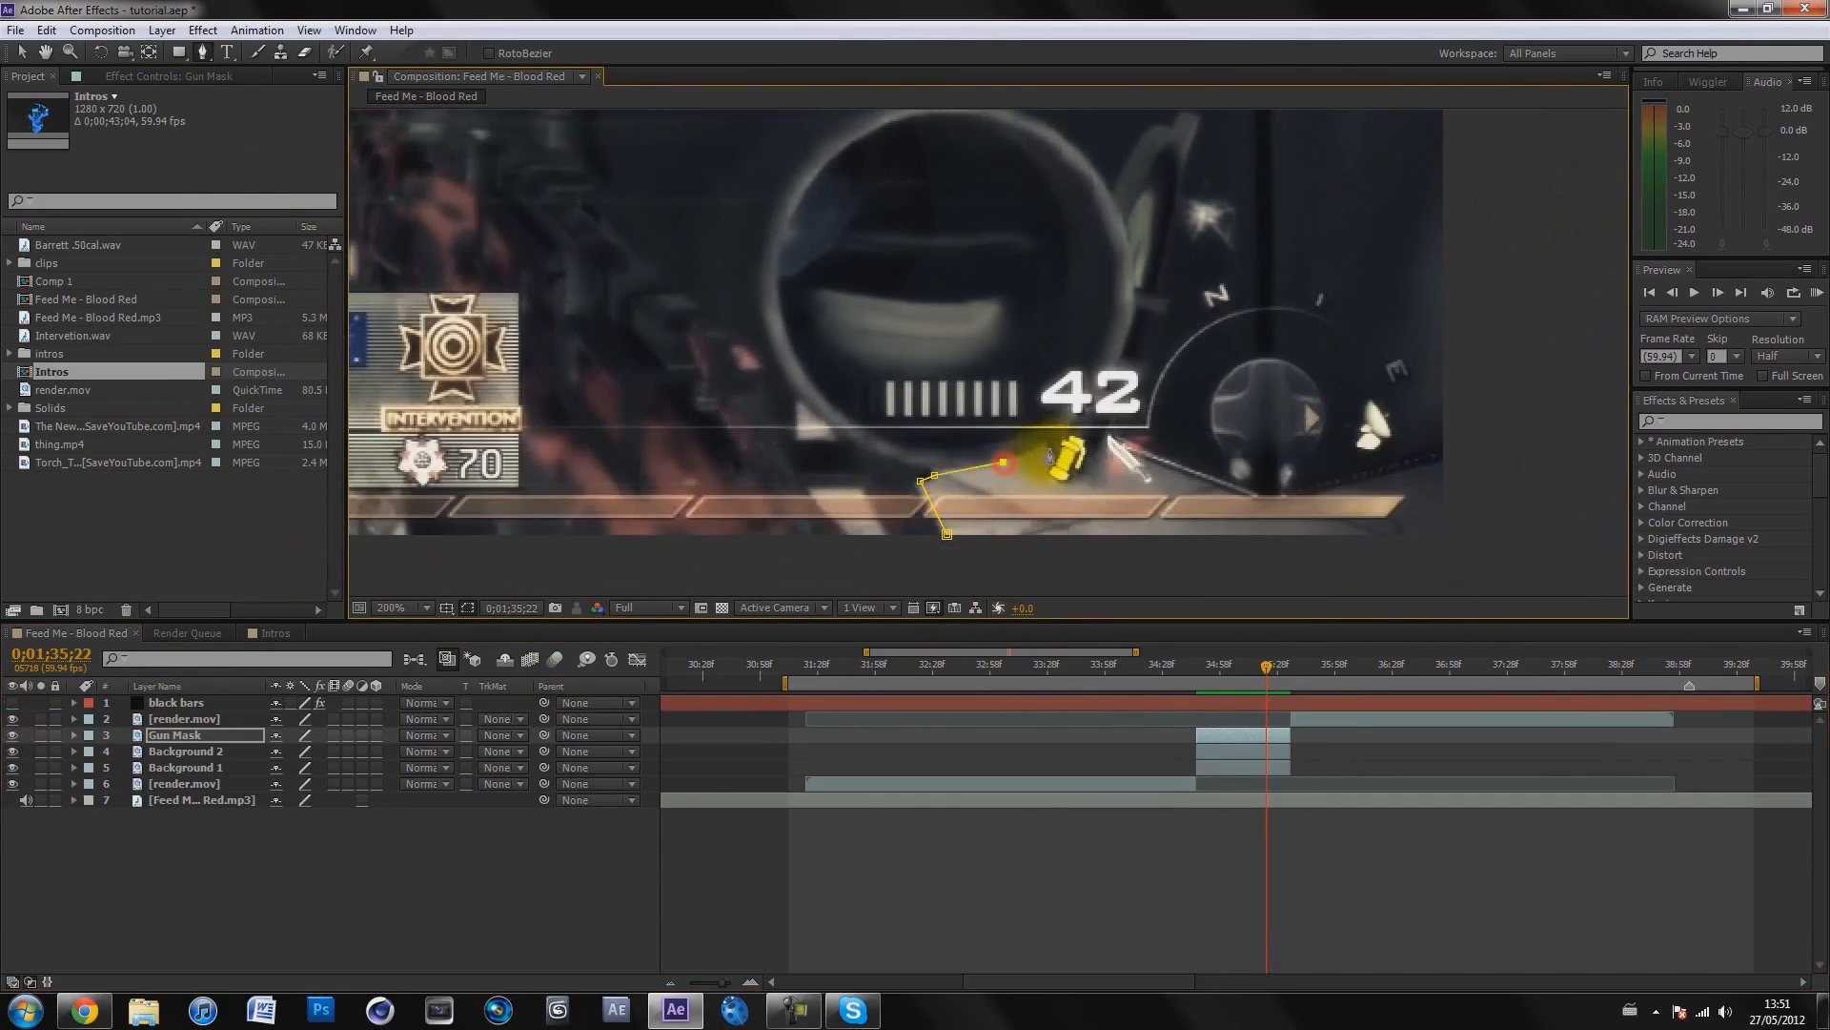
left_click(1044, 444)
left_click(1050, 476)
left_click(1088, 477)
left_click(1157, 328)
left_click(1174, 236)
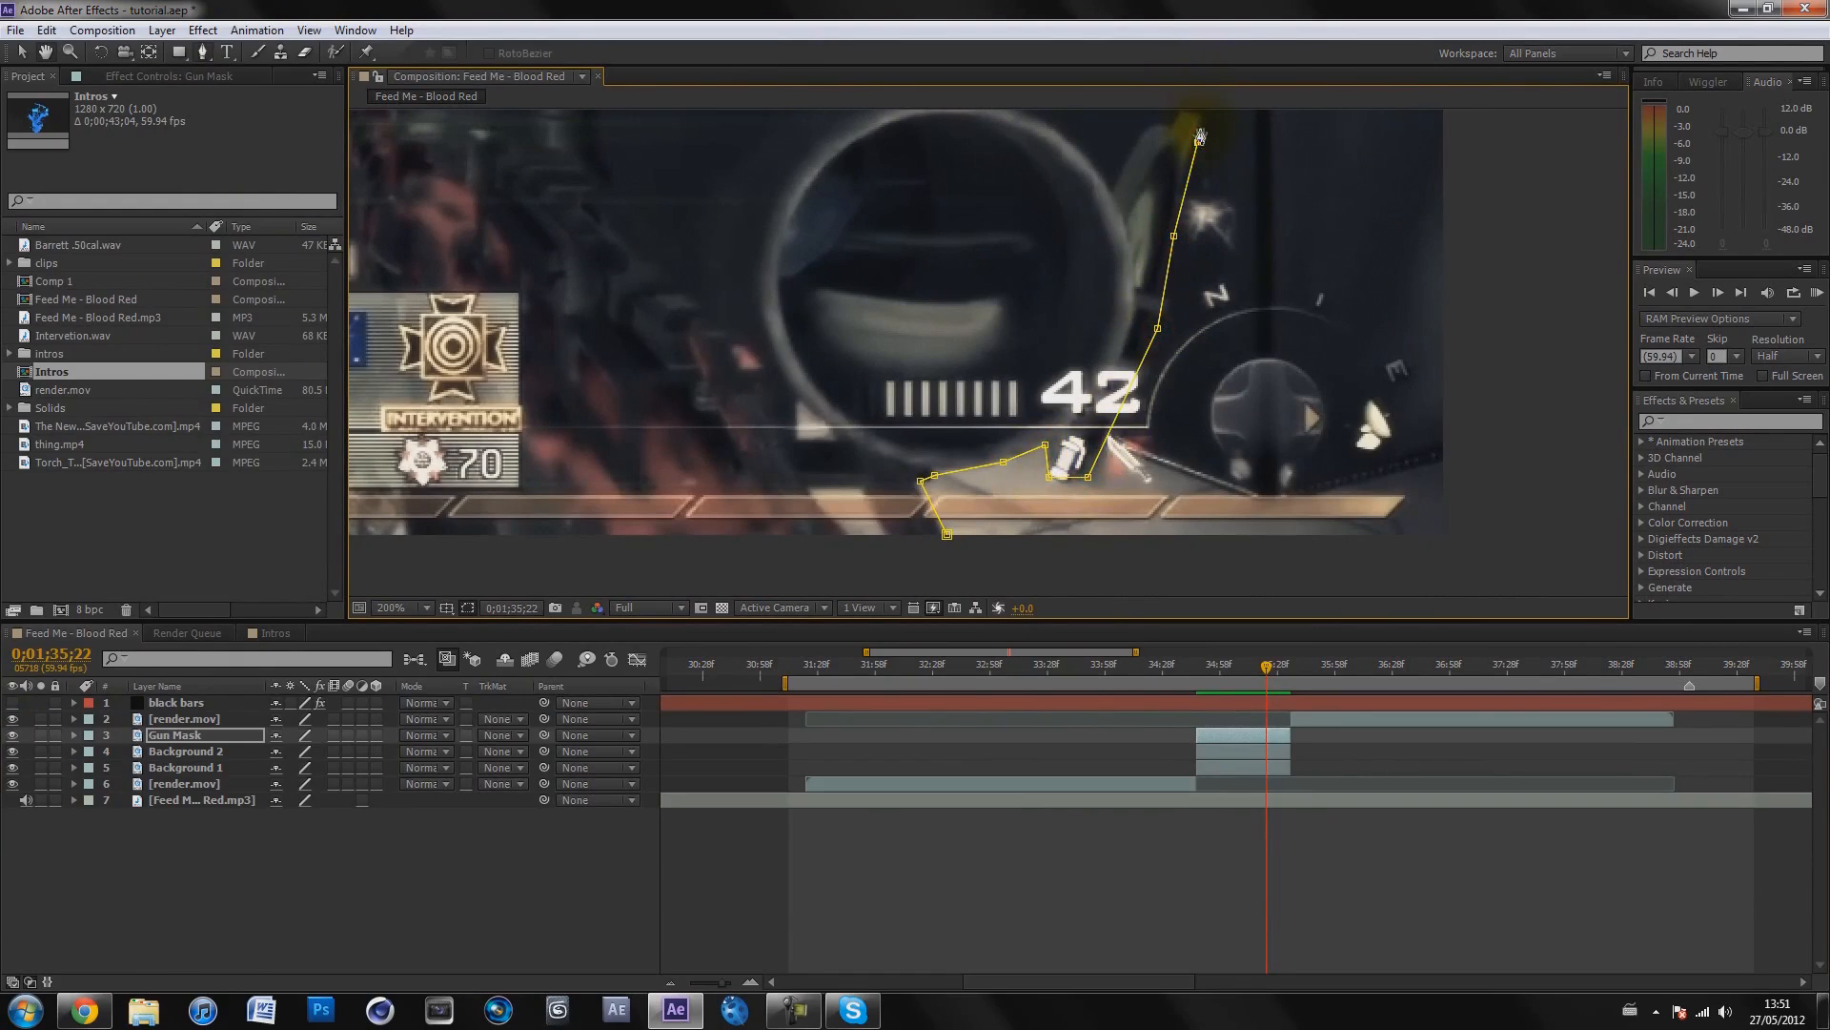
Extend the mask path around the gun's pointed rear part and over the upper rim of the scope's eyepiece
left_click_drag(1201, 124, 1176, 286)
left_click(1165, 275)
left_click(1153, 289)
left_click(1136, 293)
left_click(1119, 310)
left_click(1101, 340)
left_click(1085, 342)
left_click(1053, 308)
left_click(1017, 278)
left_click(909, 244)
left_click(809, 219)
left_click(766, 185)
Trace the mask along the raised ledge between the eyepiece and the scope turret, removing the misplaced end point
left_click_drag(801, 181, 982, 401)
left_click(939, 386)
left_click(937, 370)
left_click(936, 355)
left_click(913, 349)
left_click(889, 346)
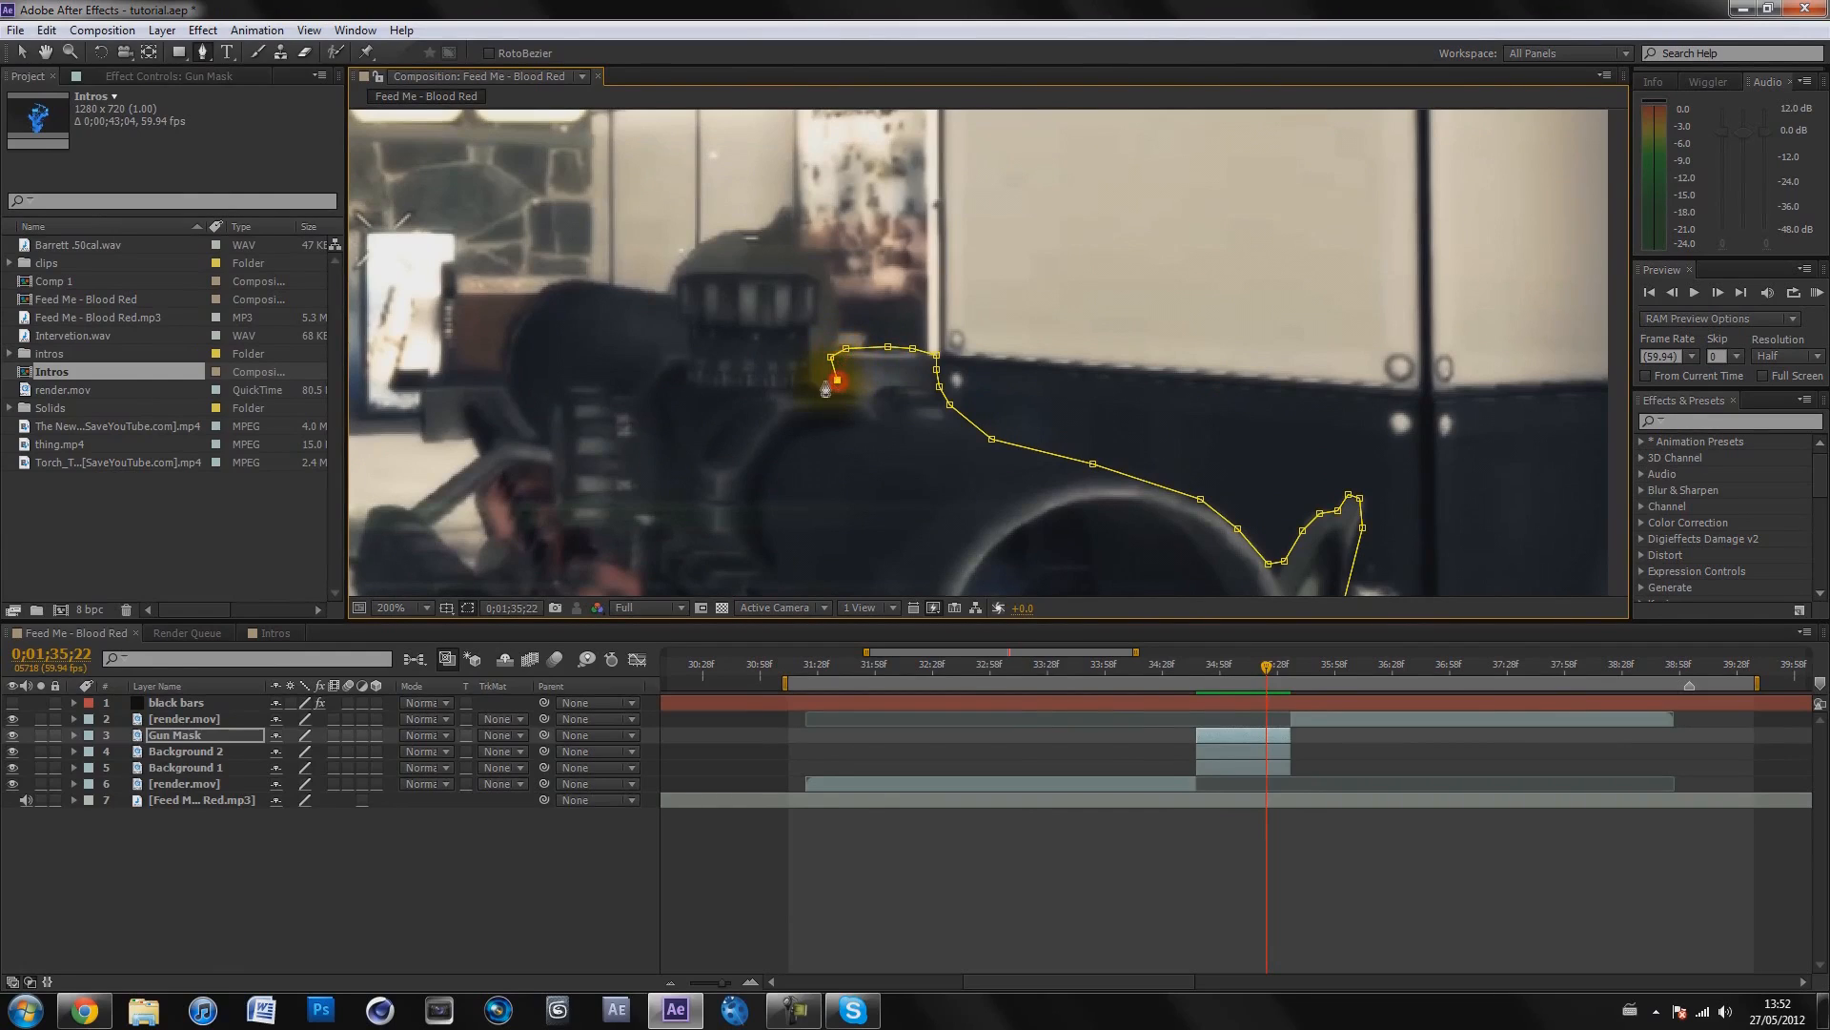
left_click(815, 338)
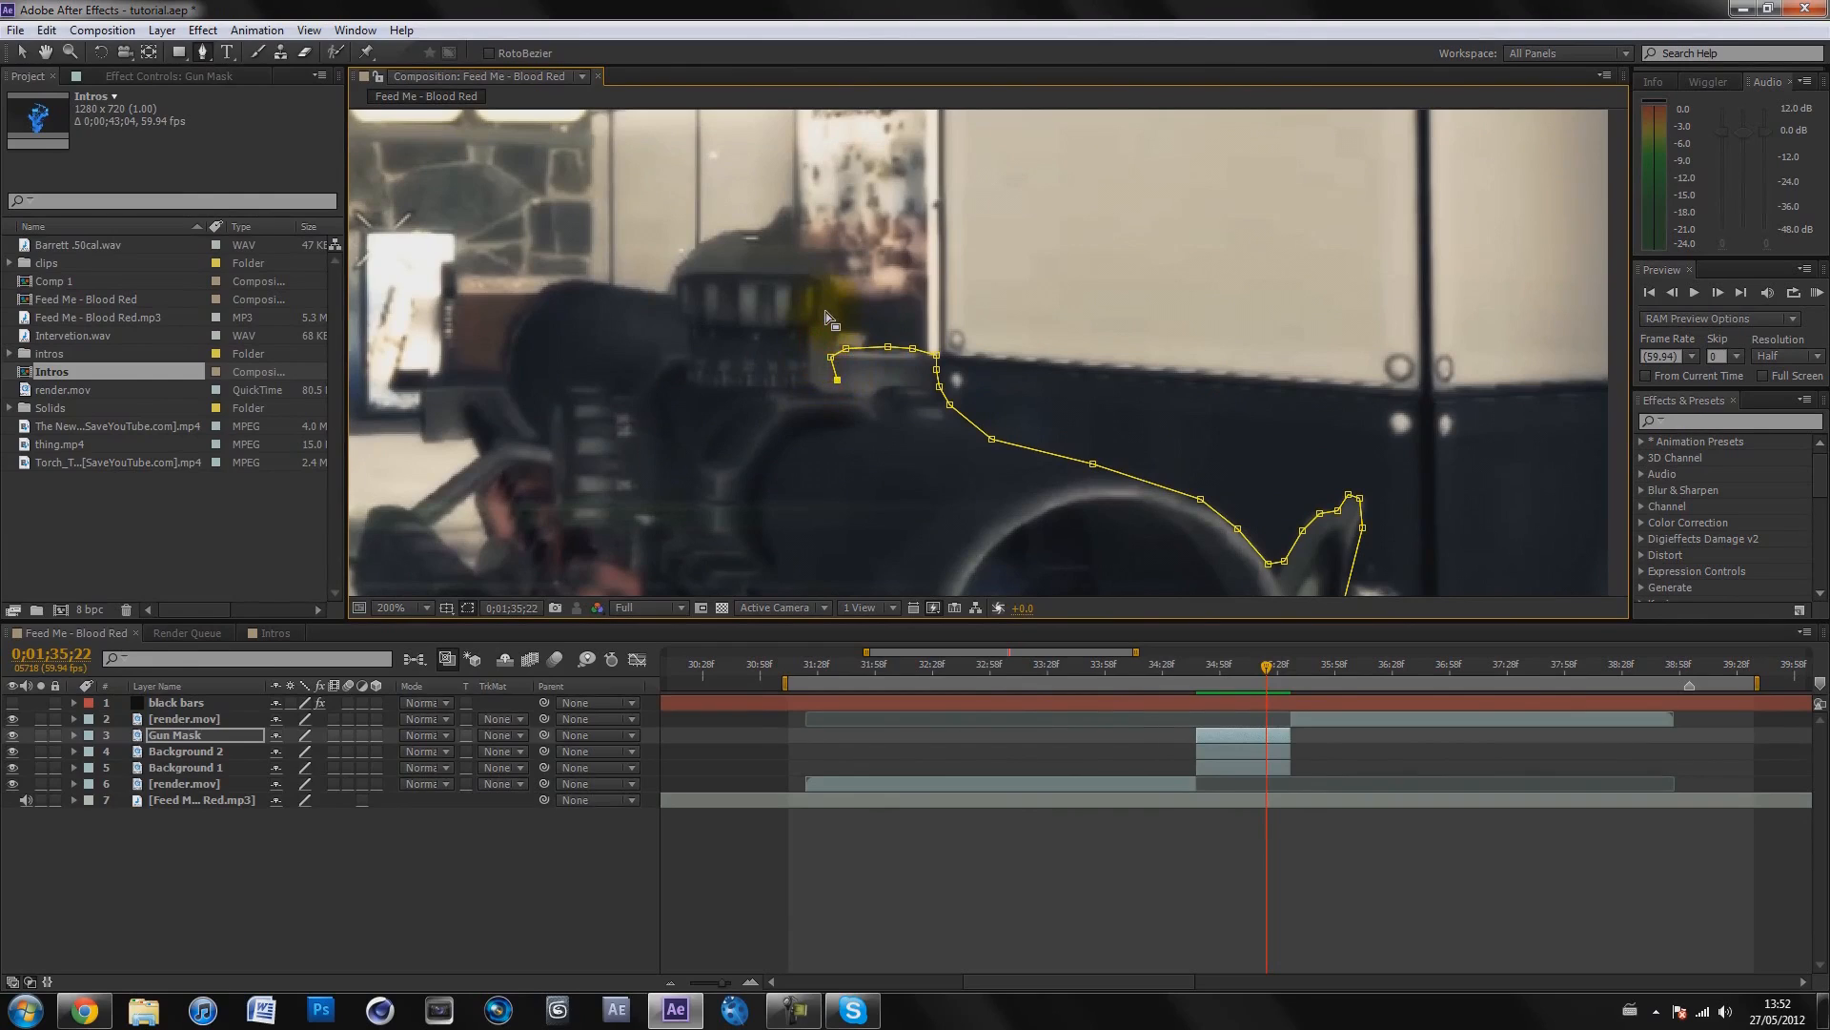
left_click(848, 353)
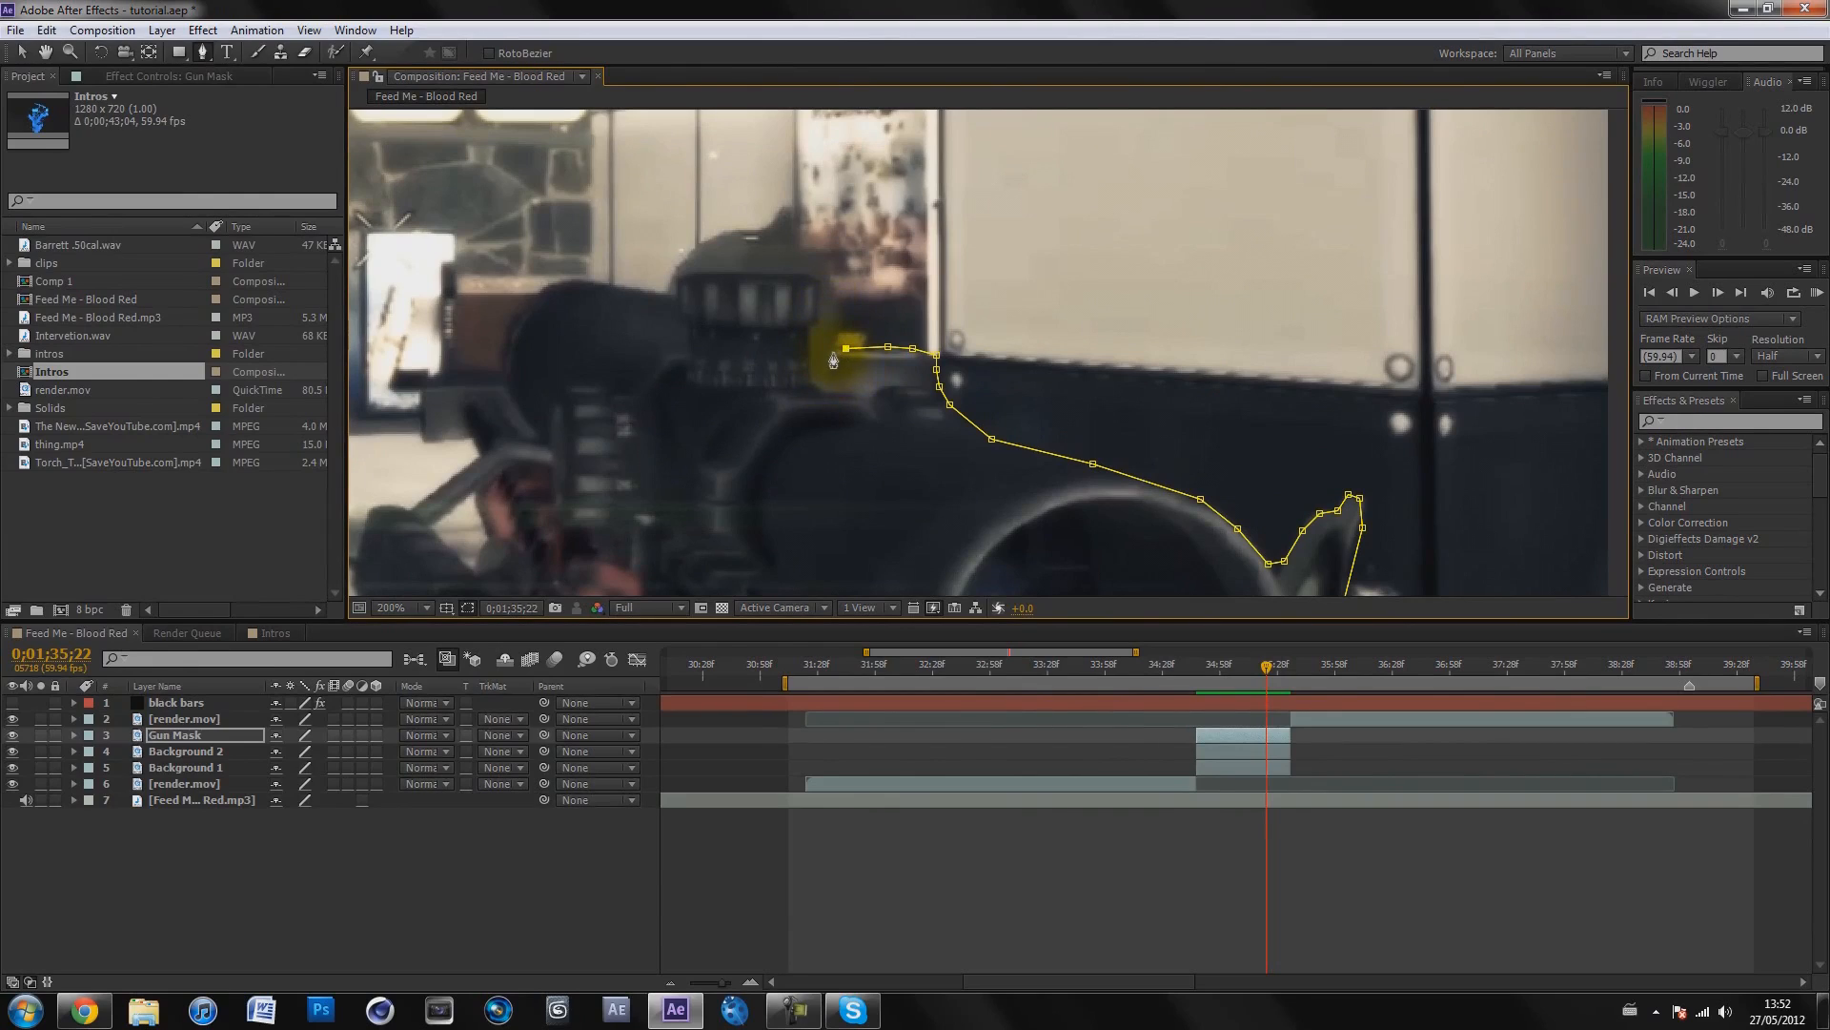
Outline the scope's adjustment turret with mask points and continue onto the top of the front scope tube
left_click(839, 317)
left_click(838, 299)
left_click(829, 270)
left_click(818, 250)
left_click(774, 236)
left_click(737, 232)
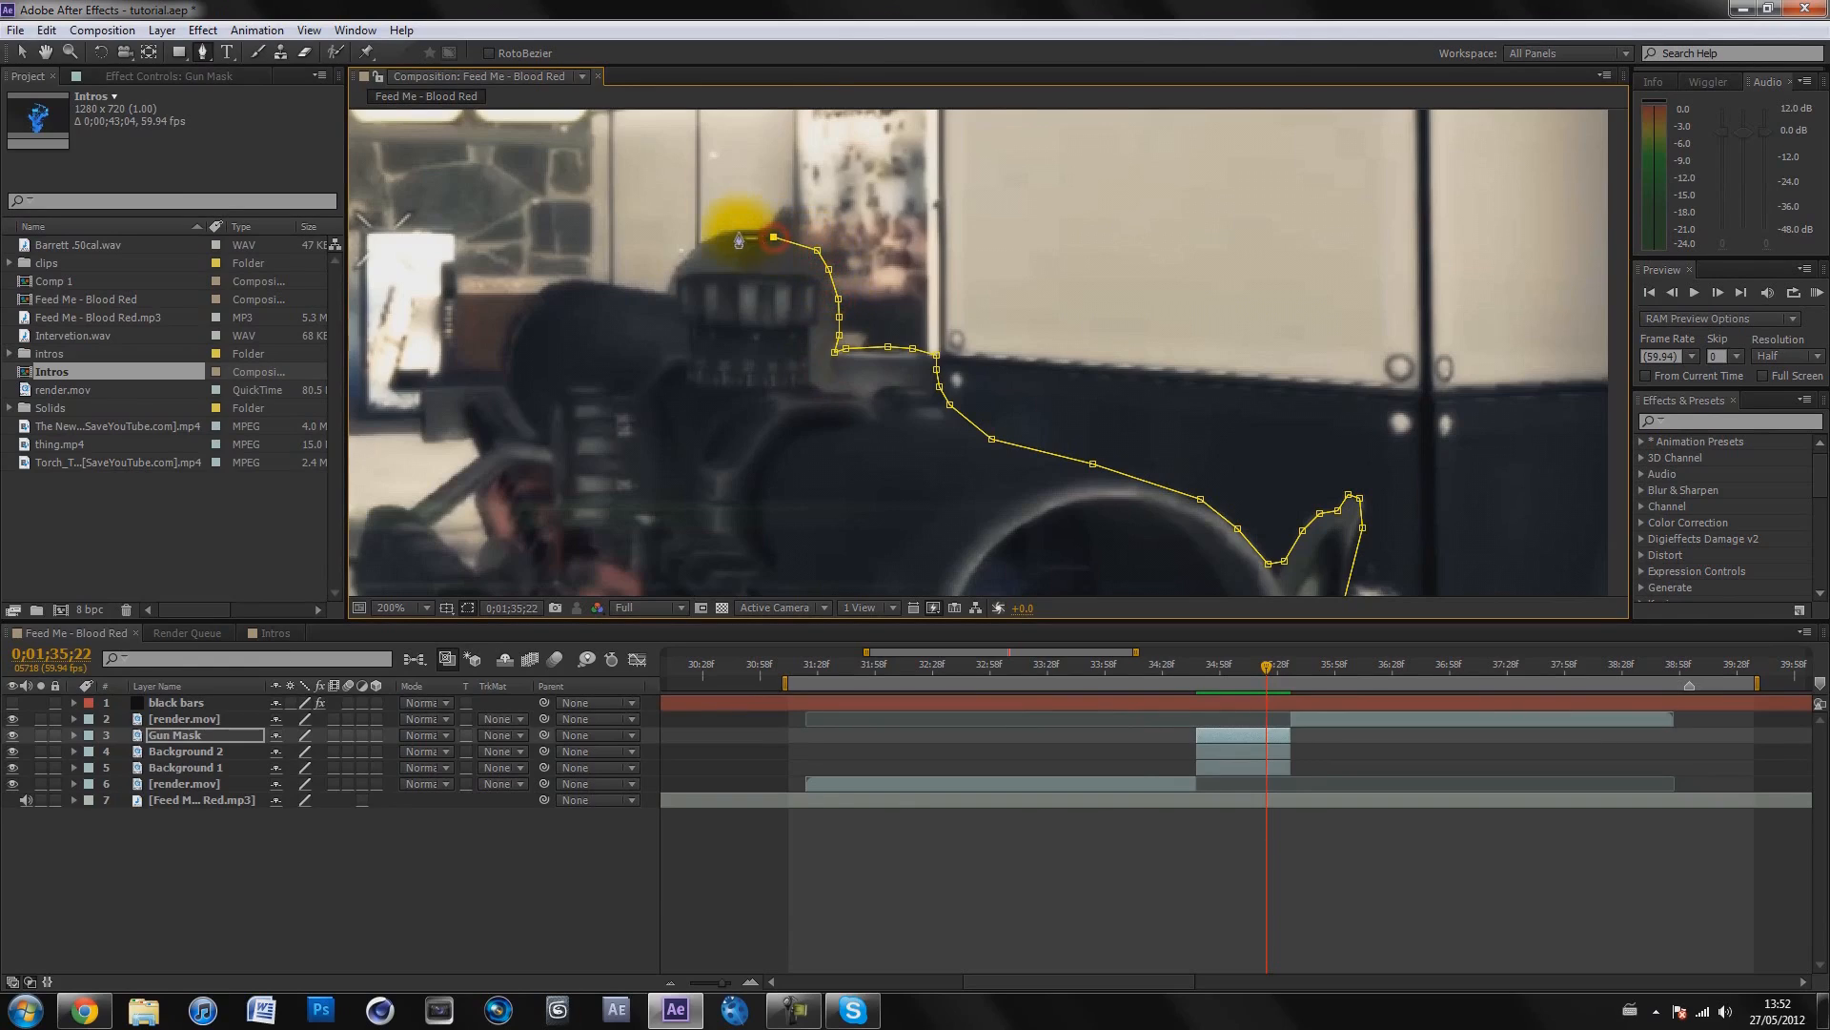
left_click(710, 235)
left_click(681, 258)
left_click(669, 283)
left_click(638, 288)
left_click(601, 278)
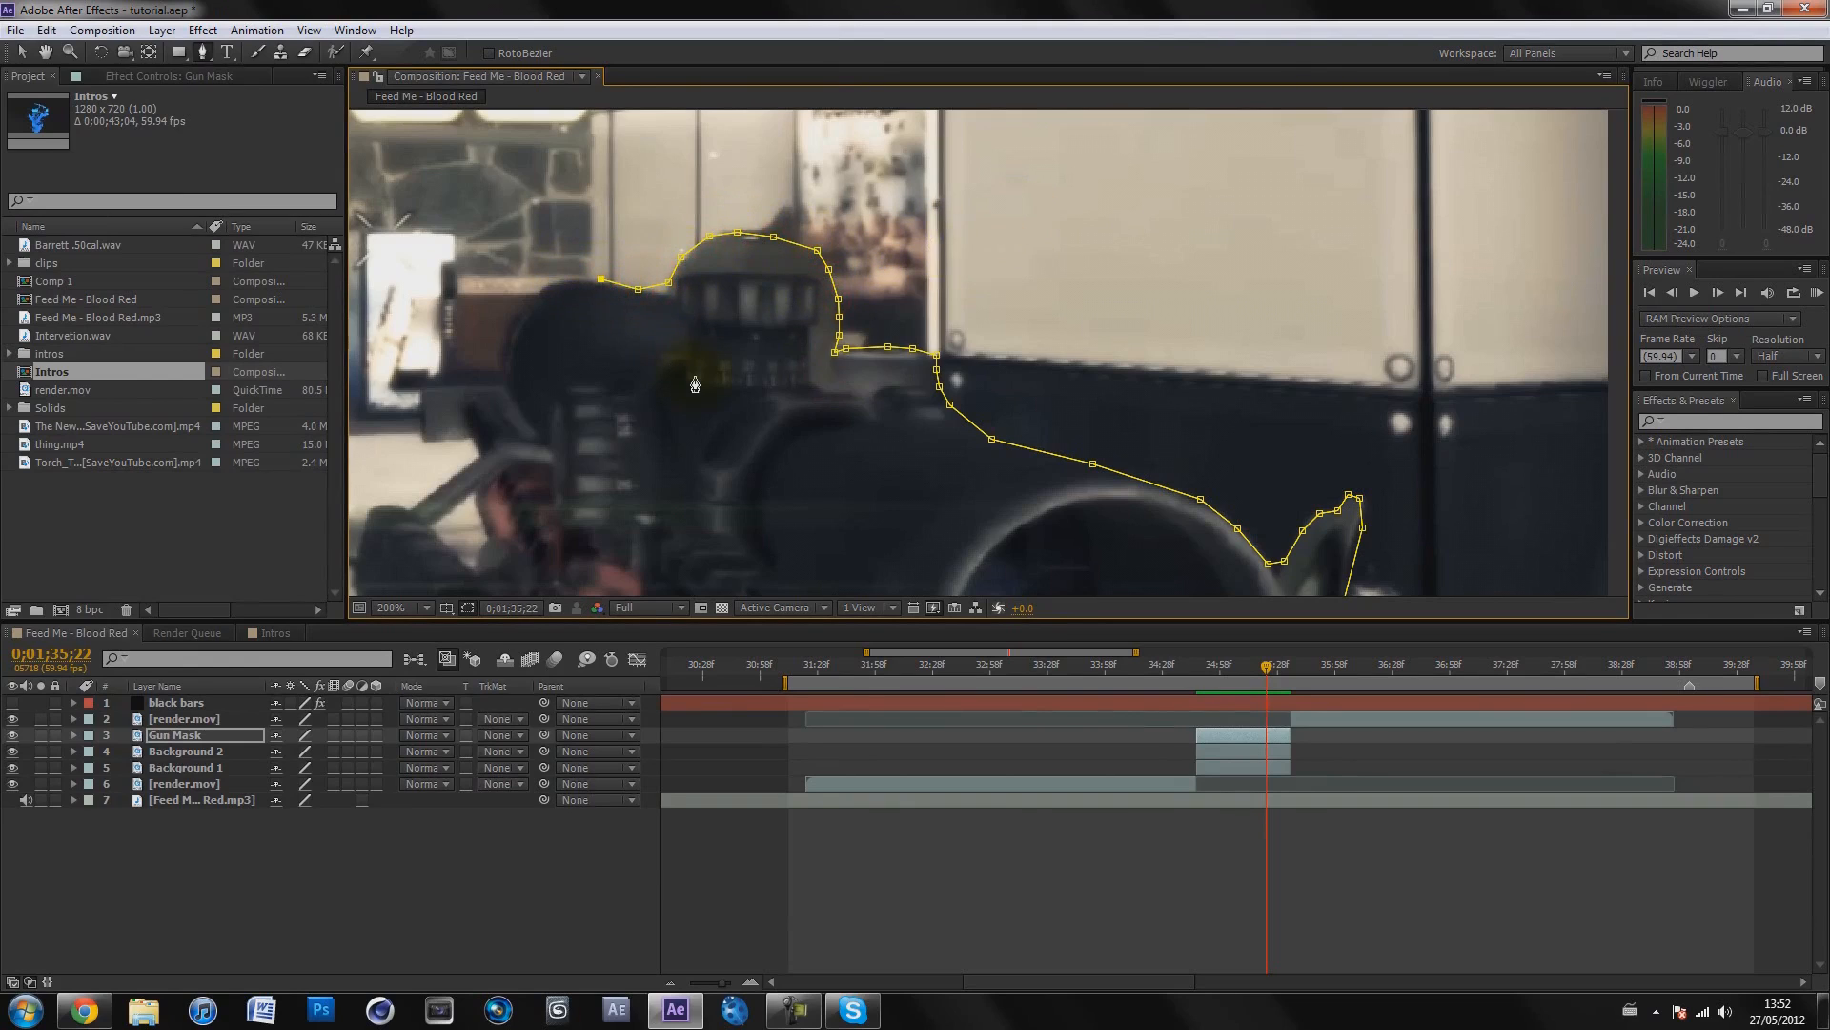
Continue the mask around the front end of the scope and the block protruding below it
left_click_drag(674, 379, 985, 417)
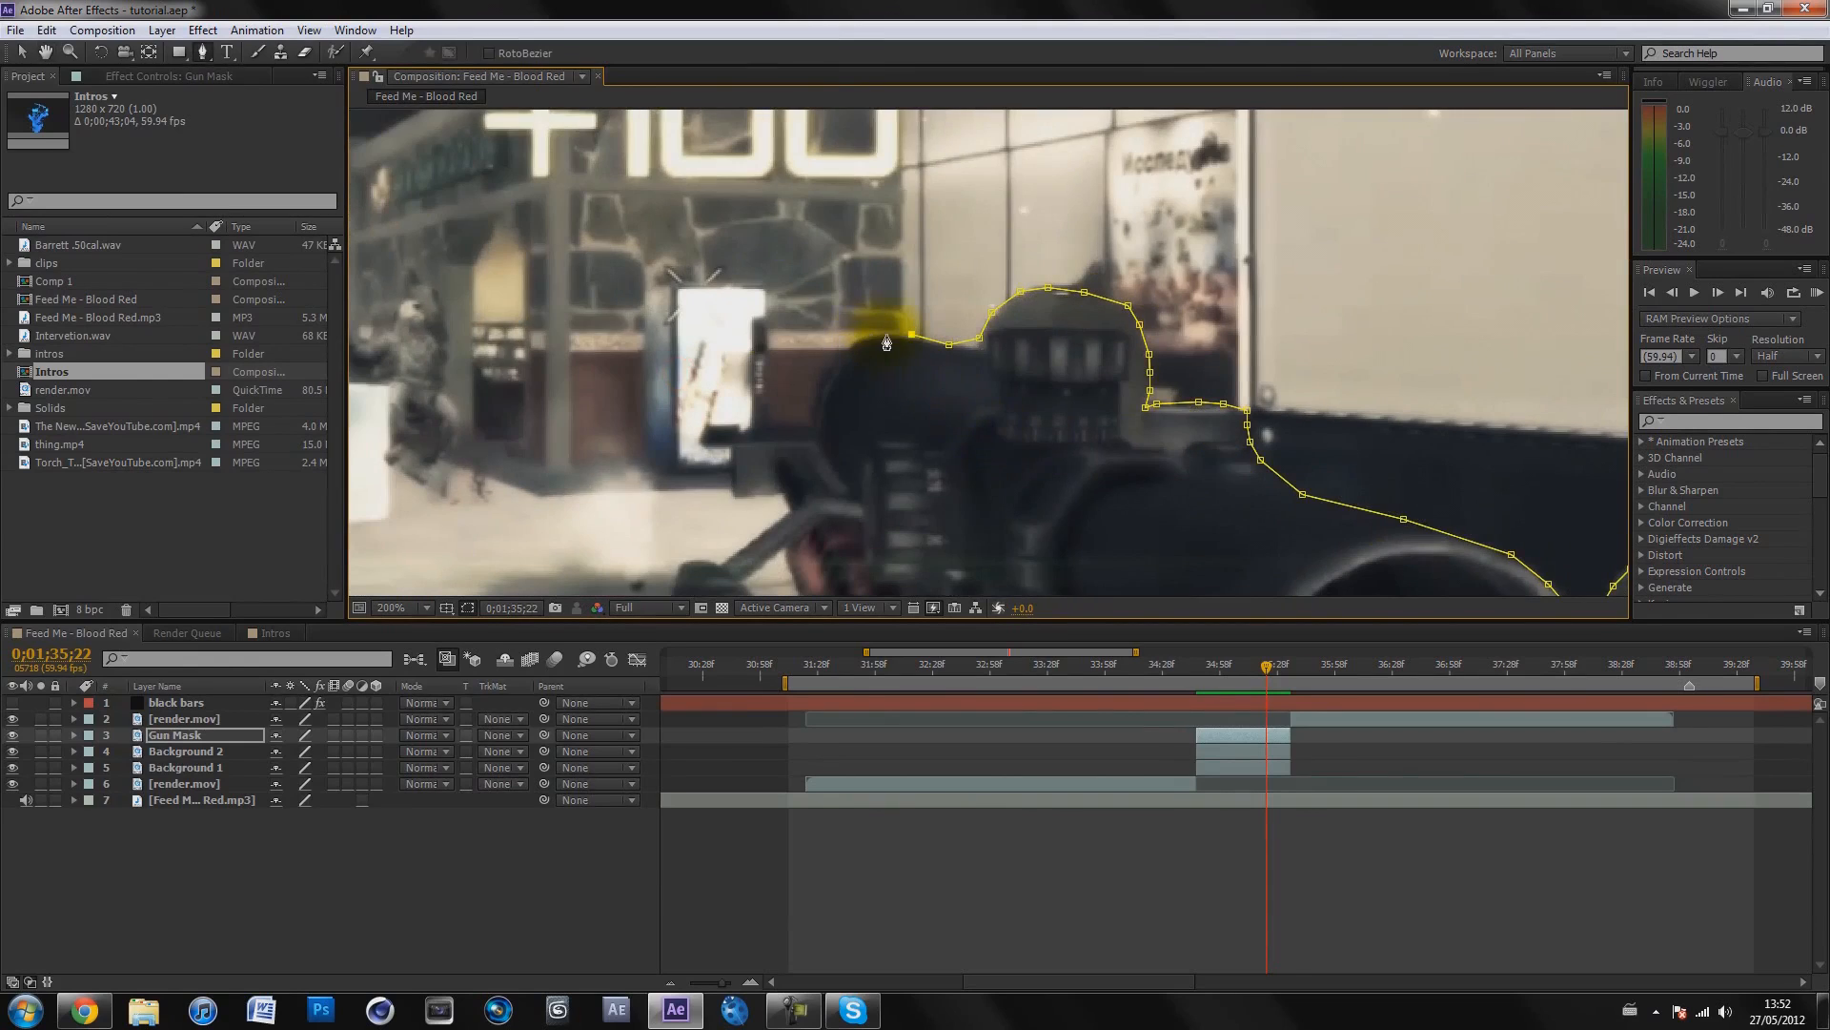
left_click(852, 347)
left_click(834, 369)
left_click(815, 402)
left_click(811, 429)
left_click(777, 423)
left_click(746, 429)
left_click(737, 444)
left_click(733, 486)
left_click(745, 497)
left_click(780, 494)
Trace the mask down the slanted bracket and around the dark front part of the gun to the You Killed text
scroll(794, 495, "down", 5)
left_click(800, 346)
left_click(782, 360)
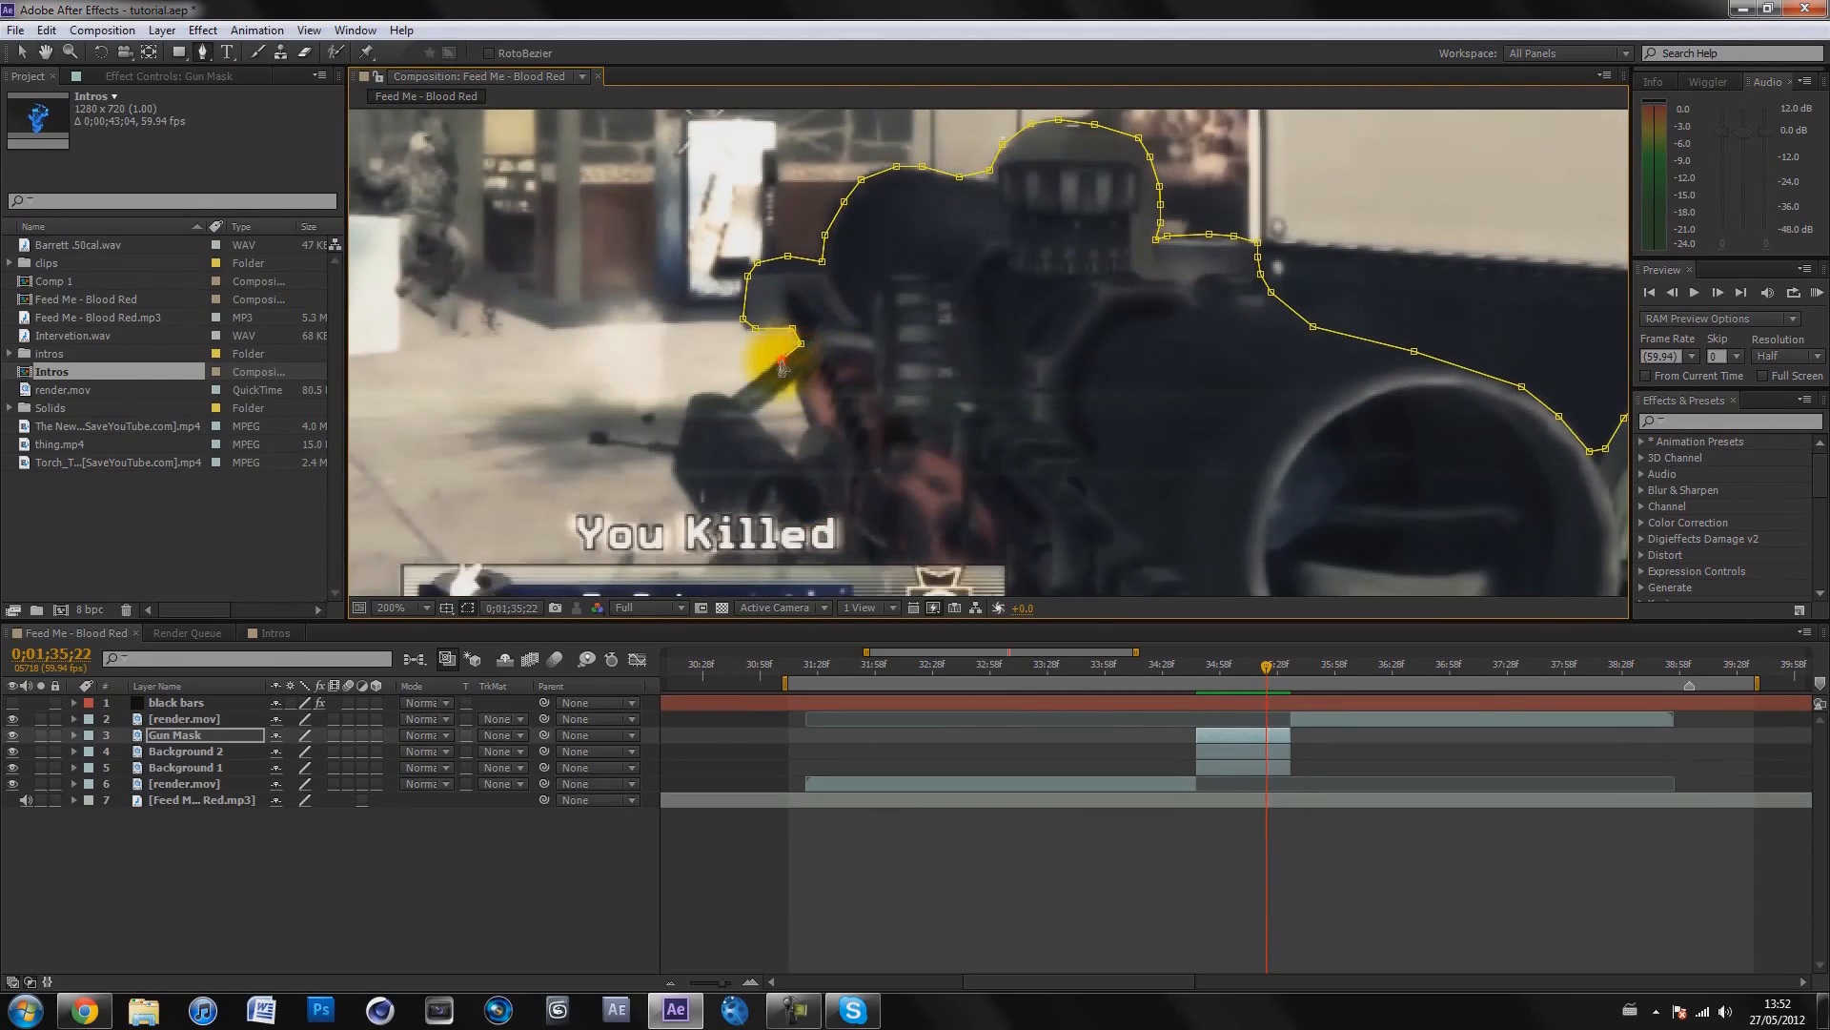
left_click(732, 393)
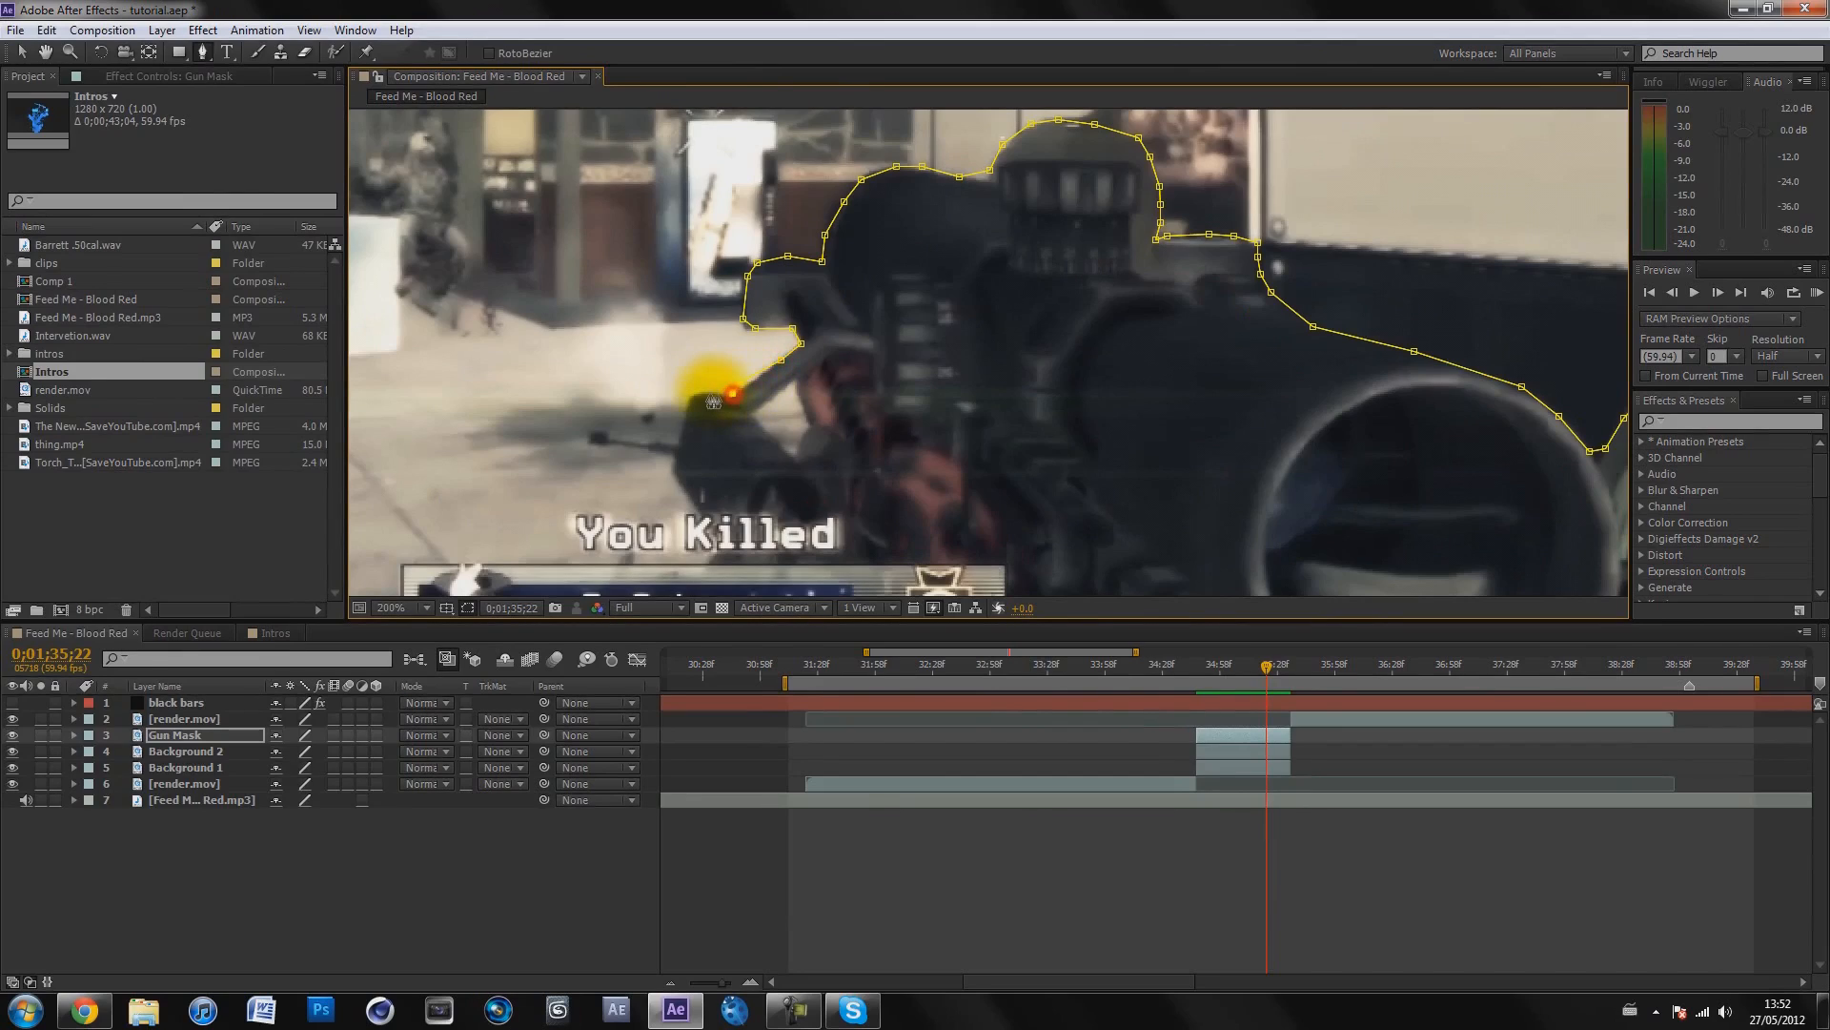
left_click(689, 393)
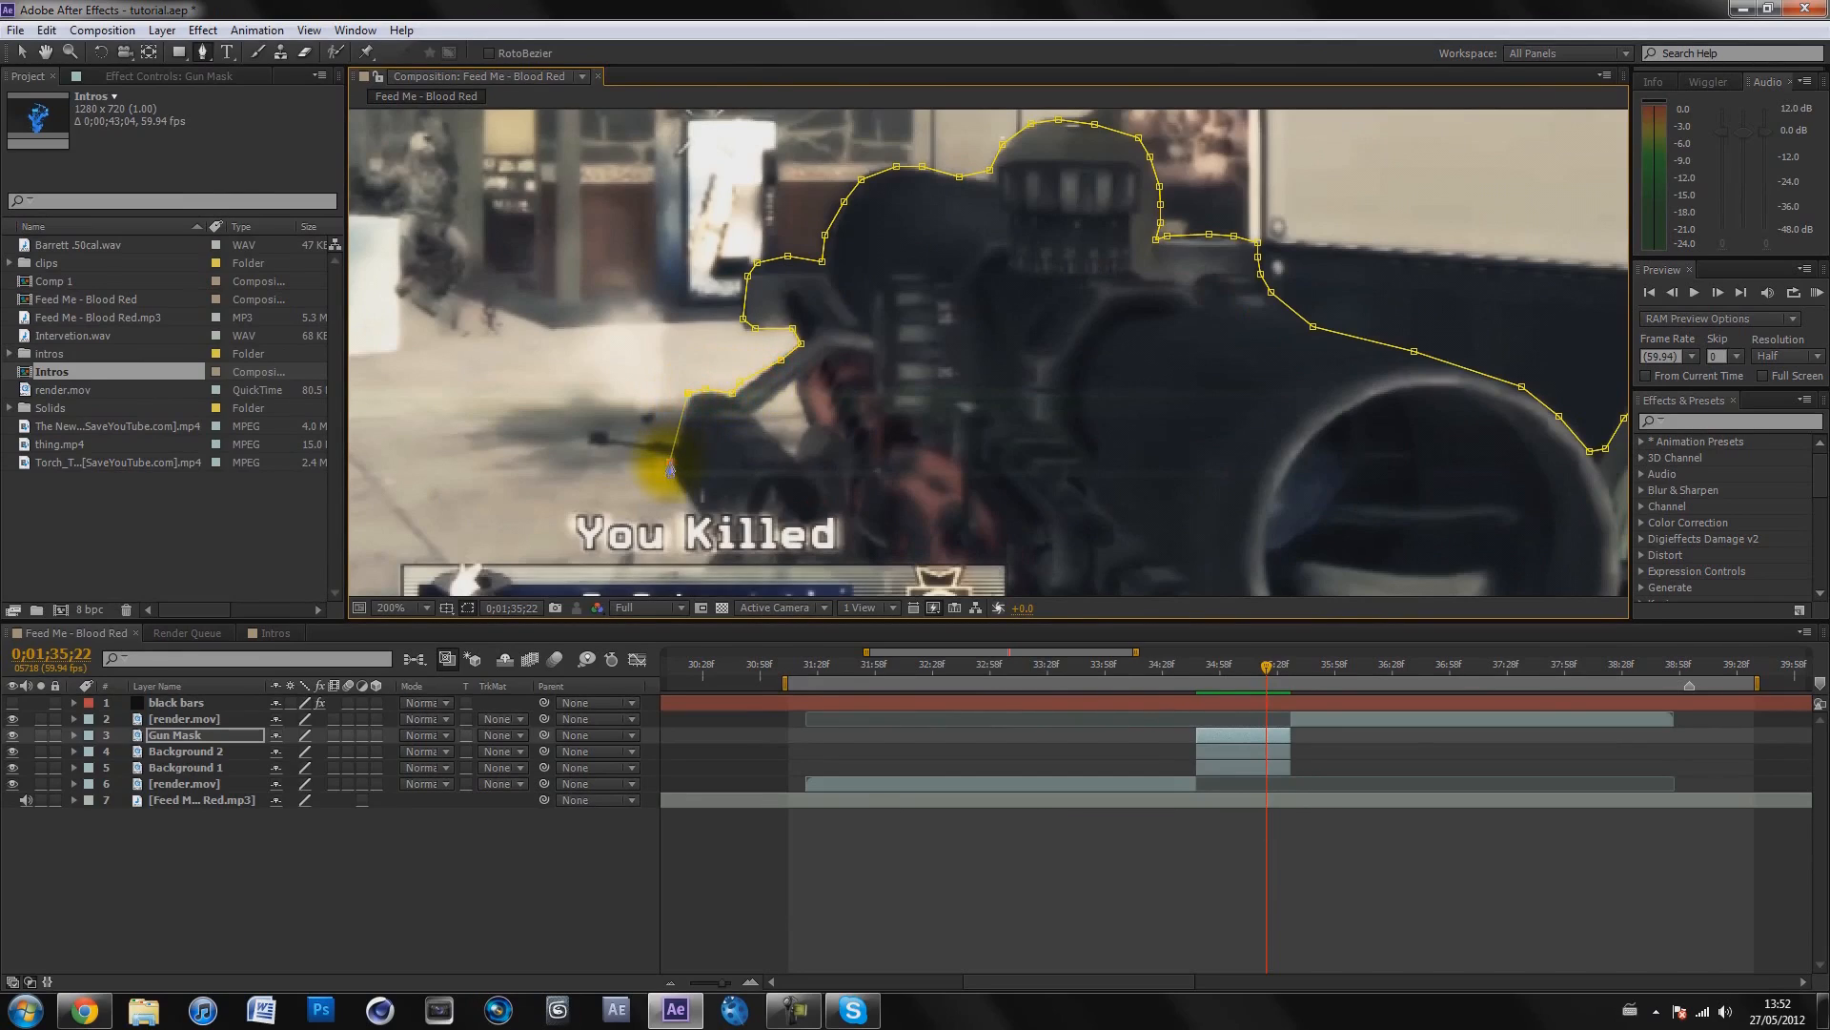
scroll(672, 457, "down", 5)
left_click(698, 276)
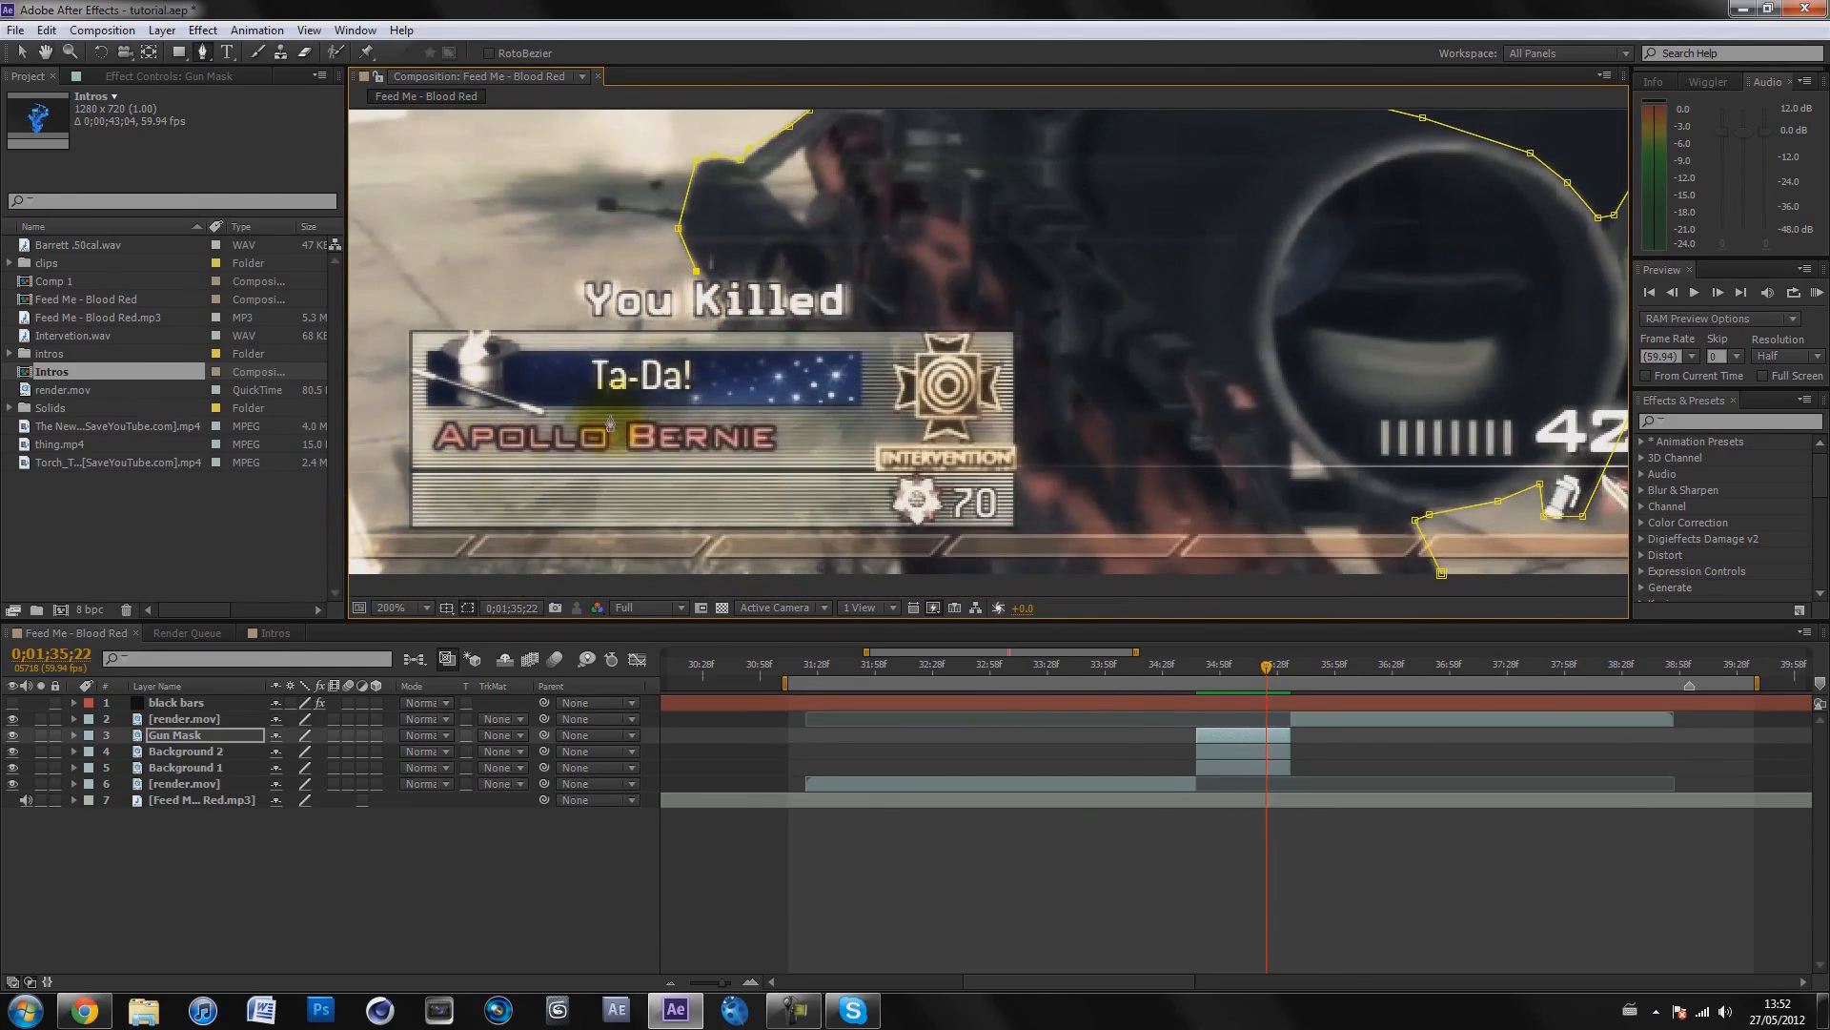
Run the mask path diagonally across the kill banner down to the frame's lower edge
left_click(554, 341)
left_click_drag(481, 471, 906, 396)
left_click(905, 387)
left_click(851, 451)
left_click(824, 493)
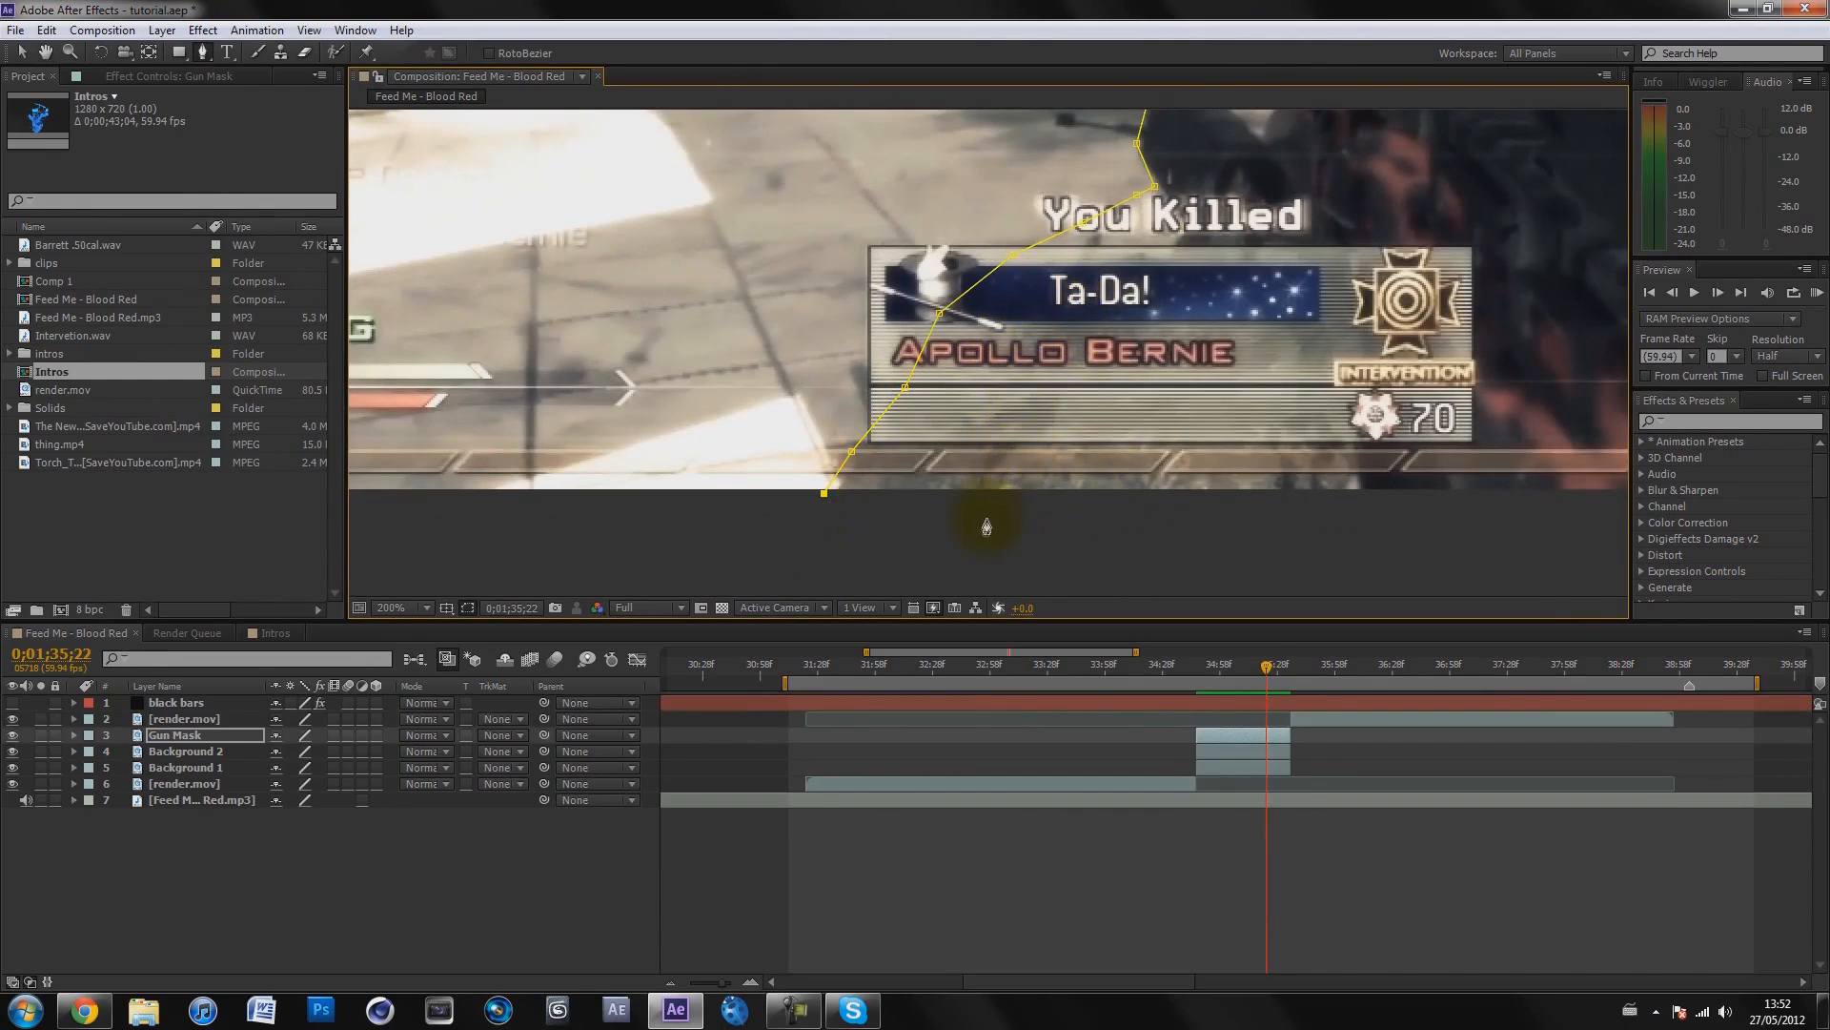
Close the gun mask by routing its path below the frame back to the first point, then leave the Pen tool and deselect the layer
left_click_drag(1263, 576, 1040, 391)
left_click(873, 440)
left_click(1302, 436)
left_click_drag(1536, 323, 905, 323)
left_click(1048, 383)
left_click(1129, 333)
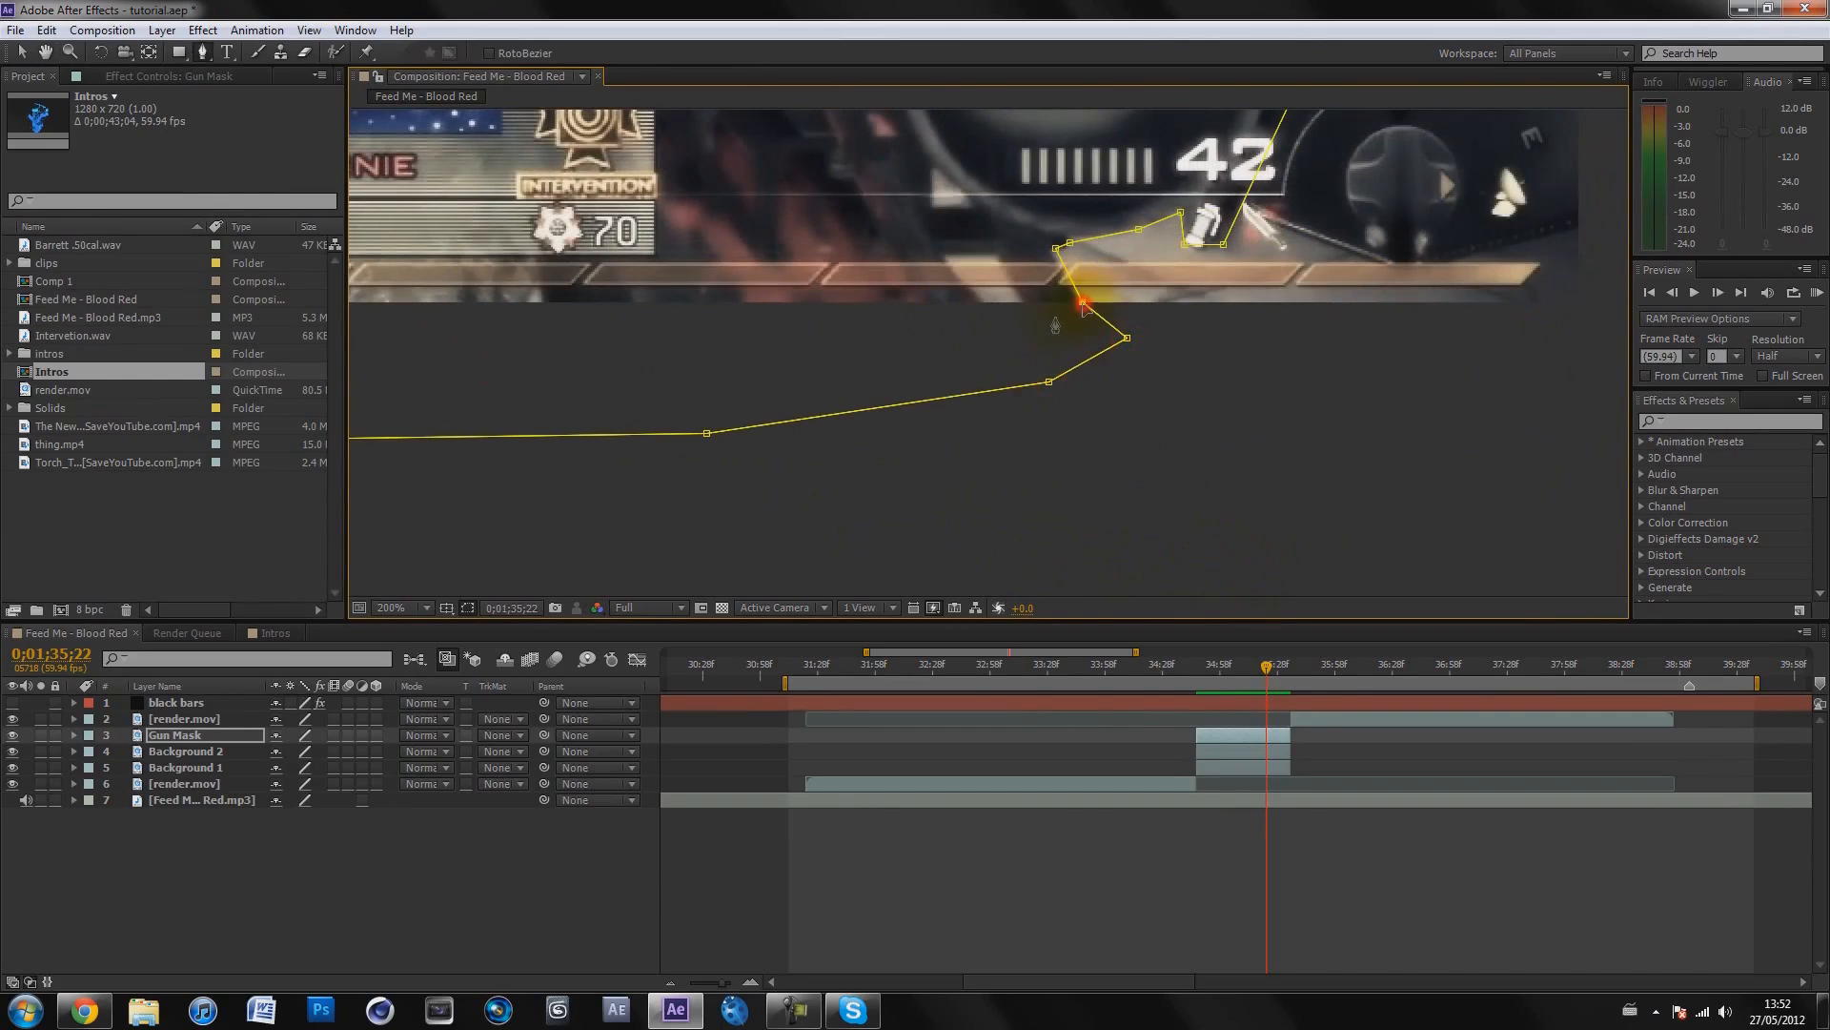
left_click(1082, 301)
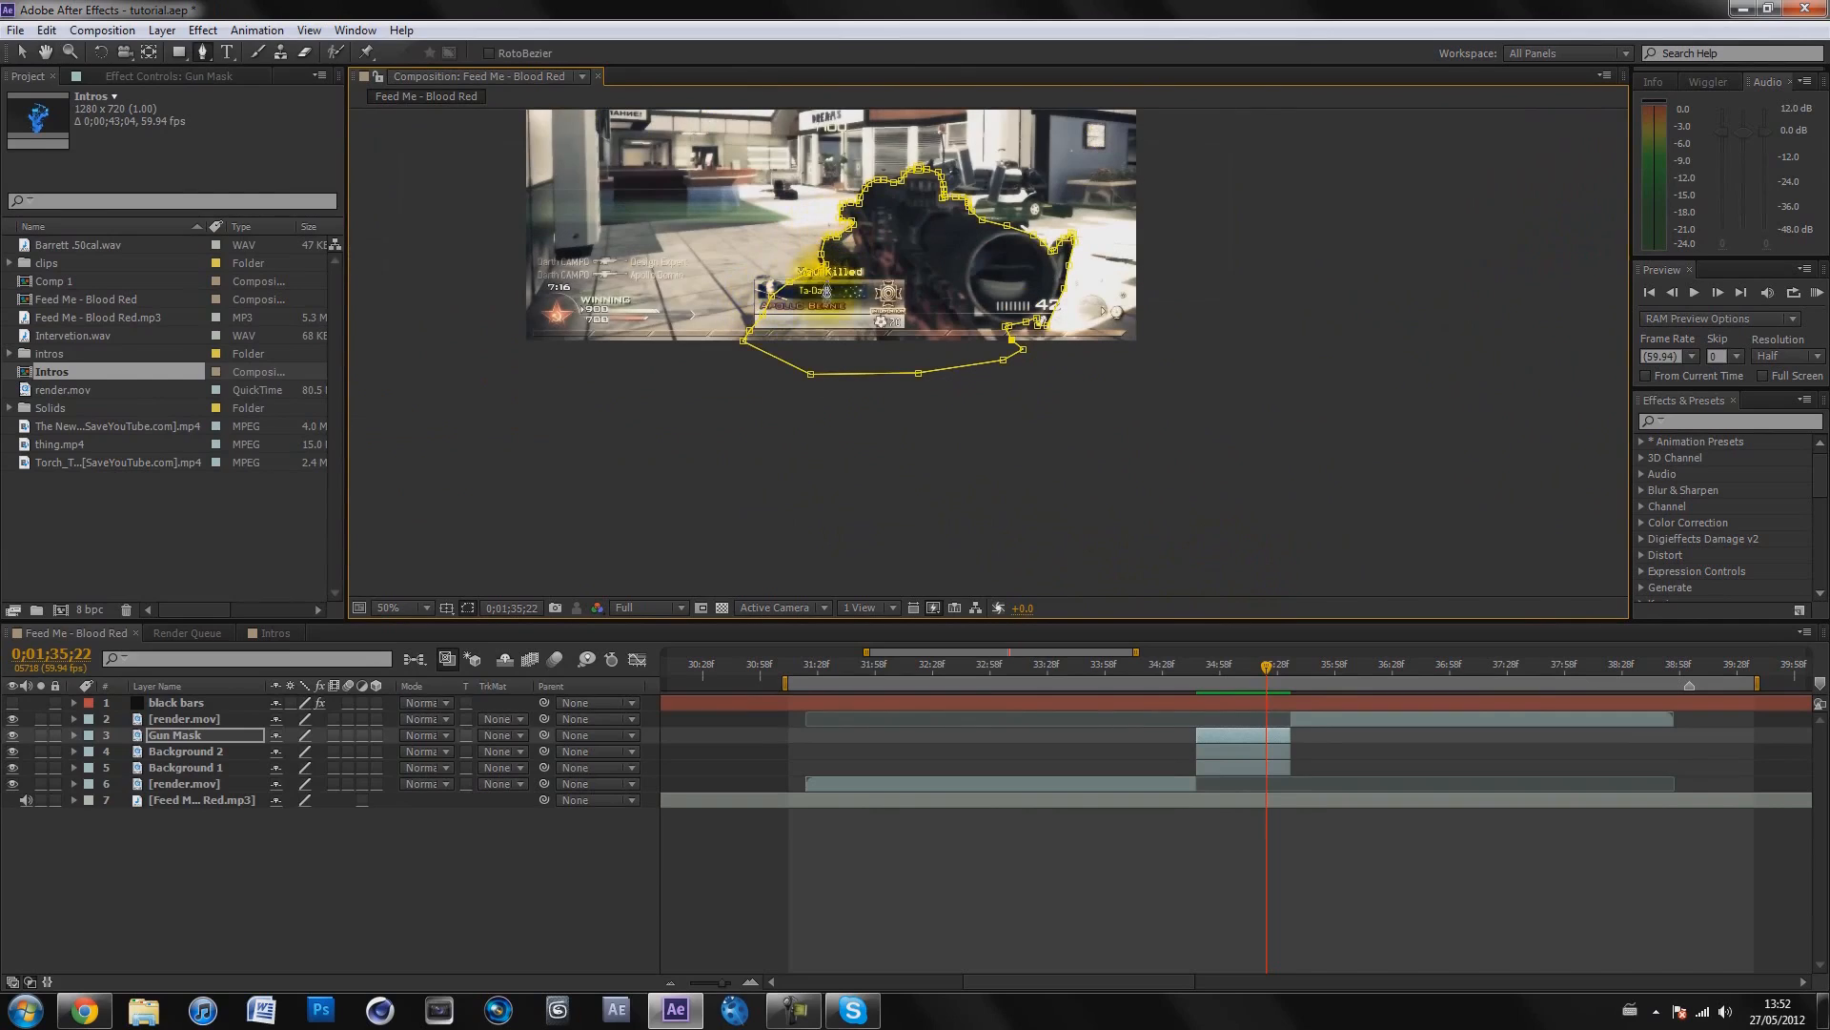
left_click_drag(729, 226, 835, 392)
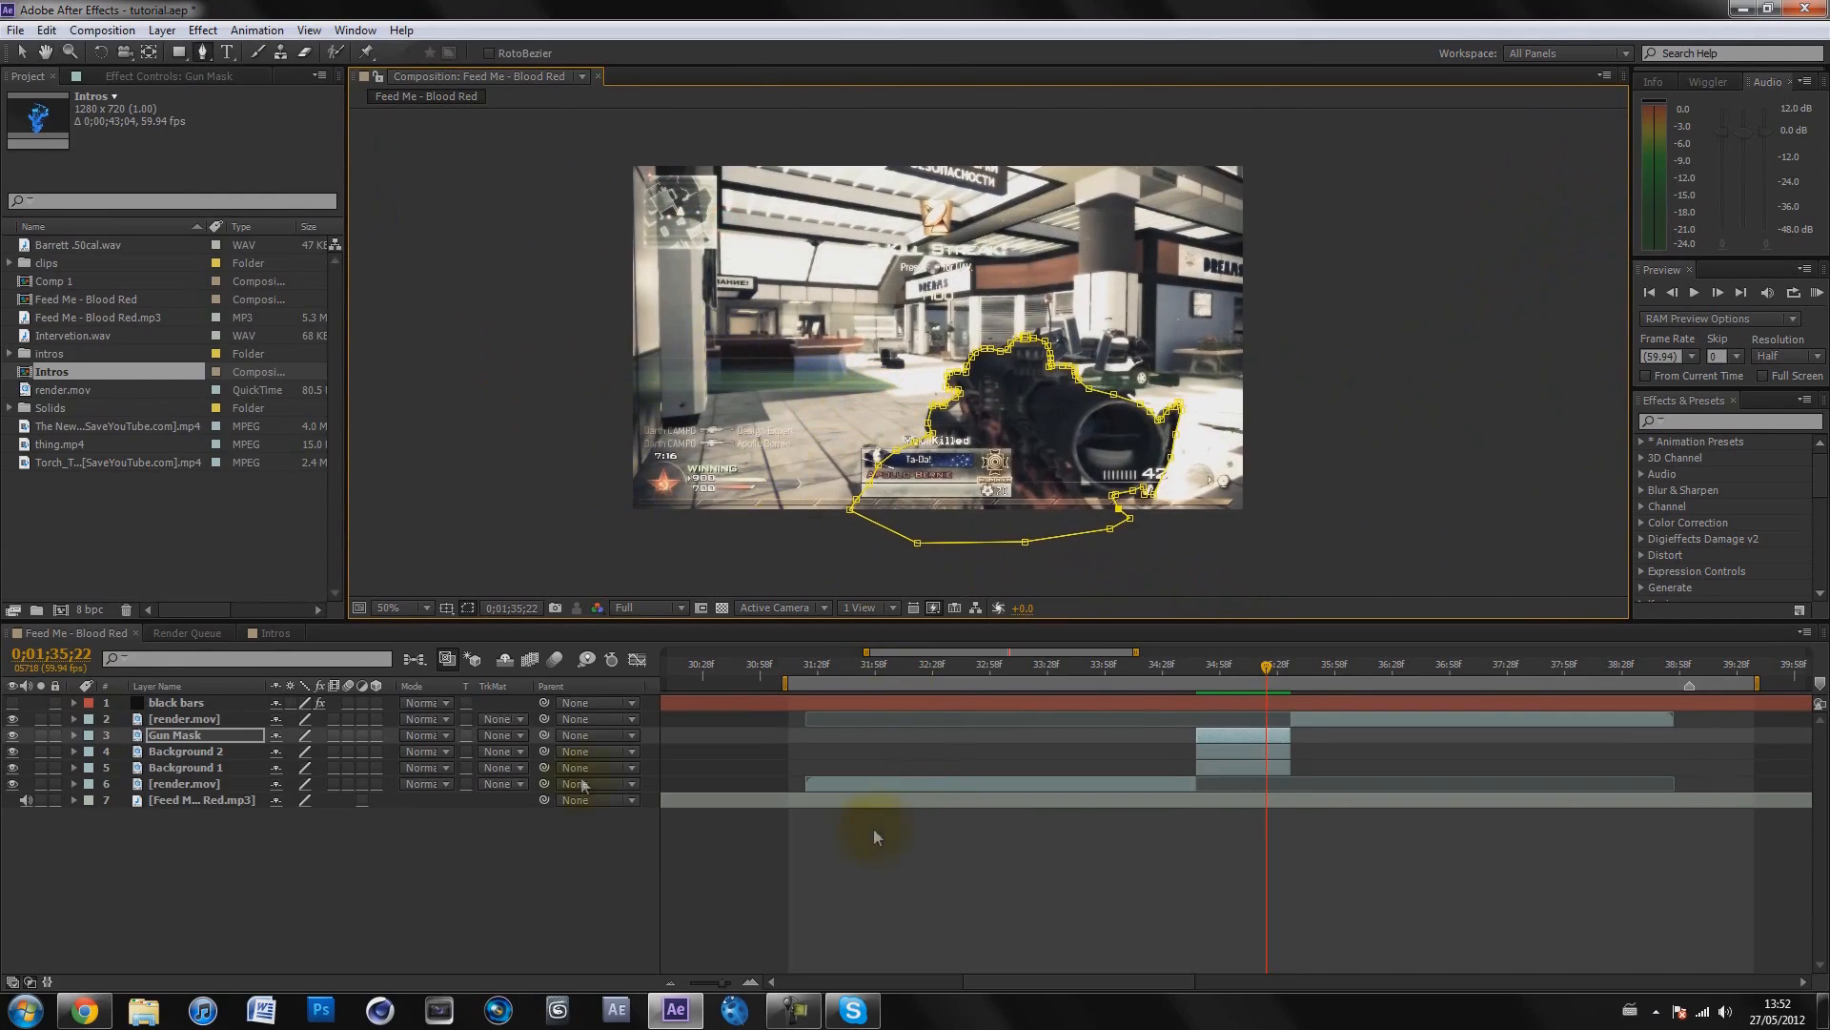
key("v")
left_click(1045, 863)
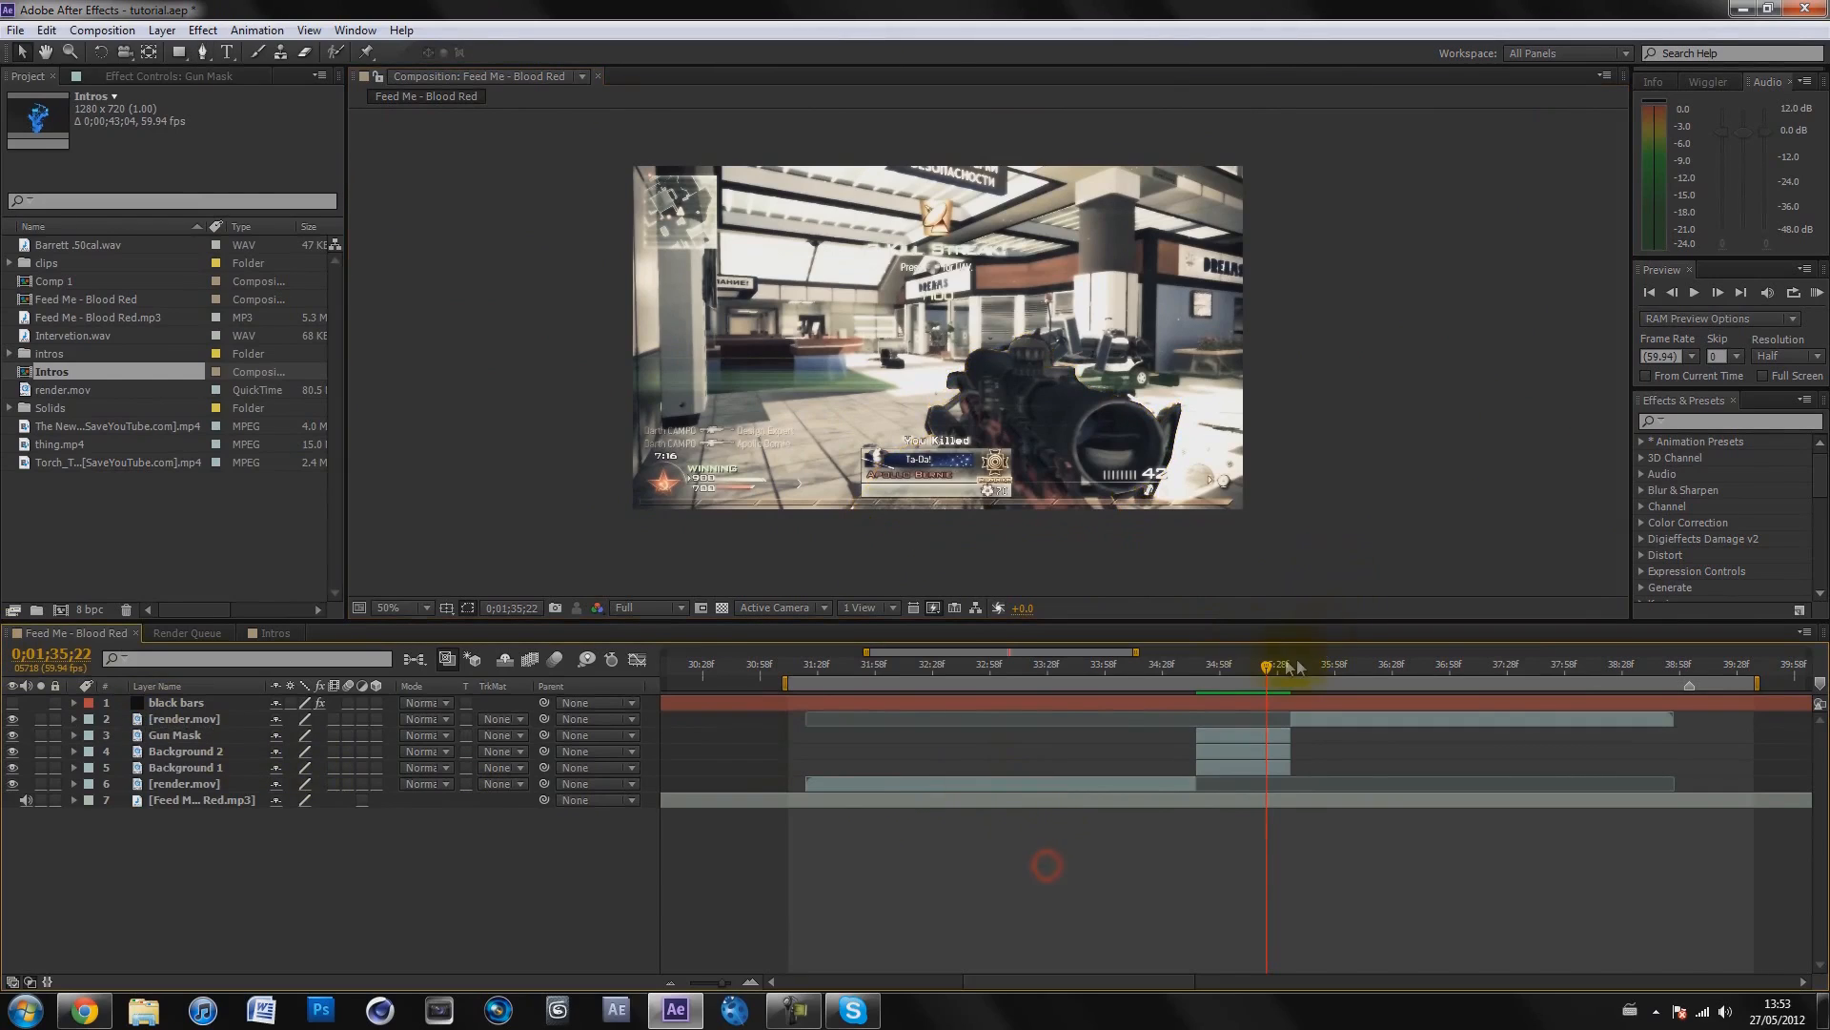
Examine the masked gun on its own, over Background 1 and over Background 2
left_click_drag(1266, 667, 1204, 664)
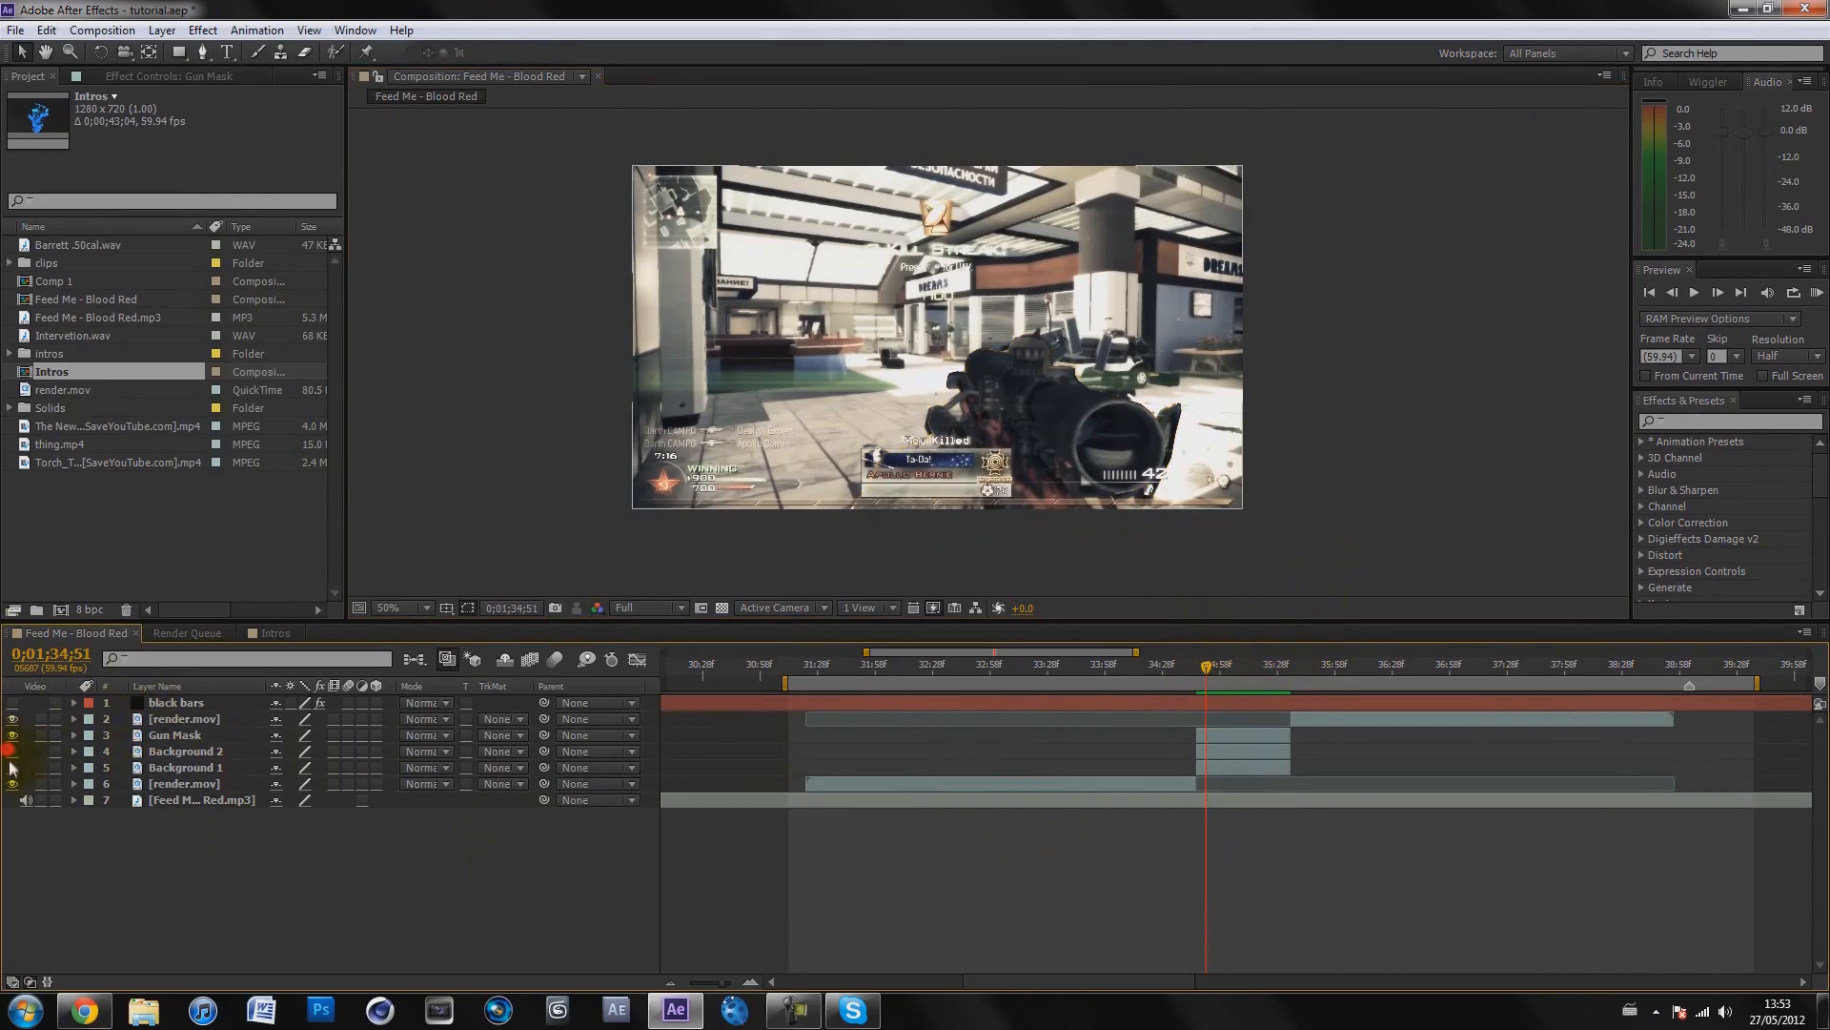
left_click_drag(11, 769, 12, 751)
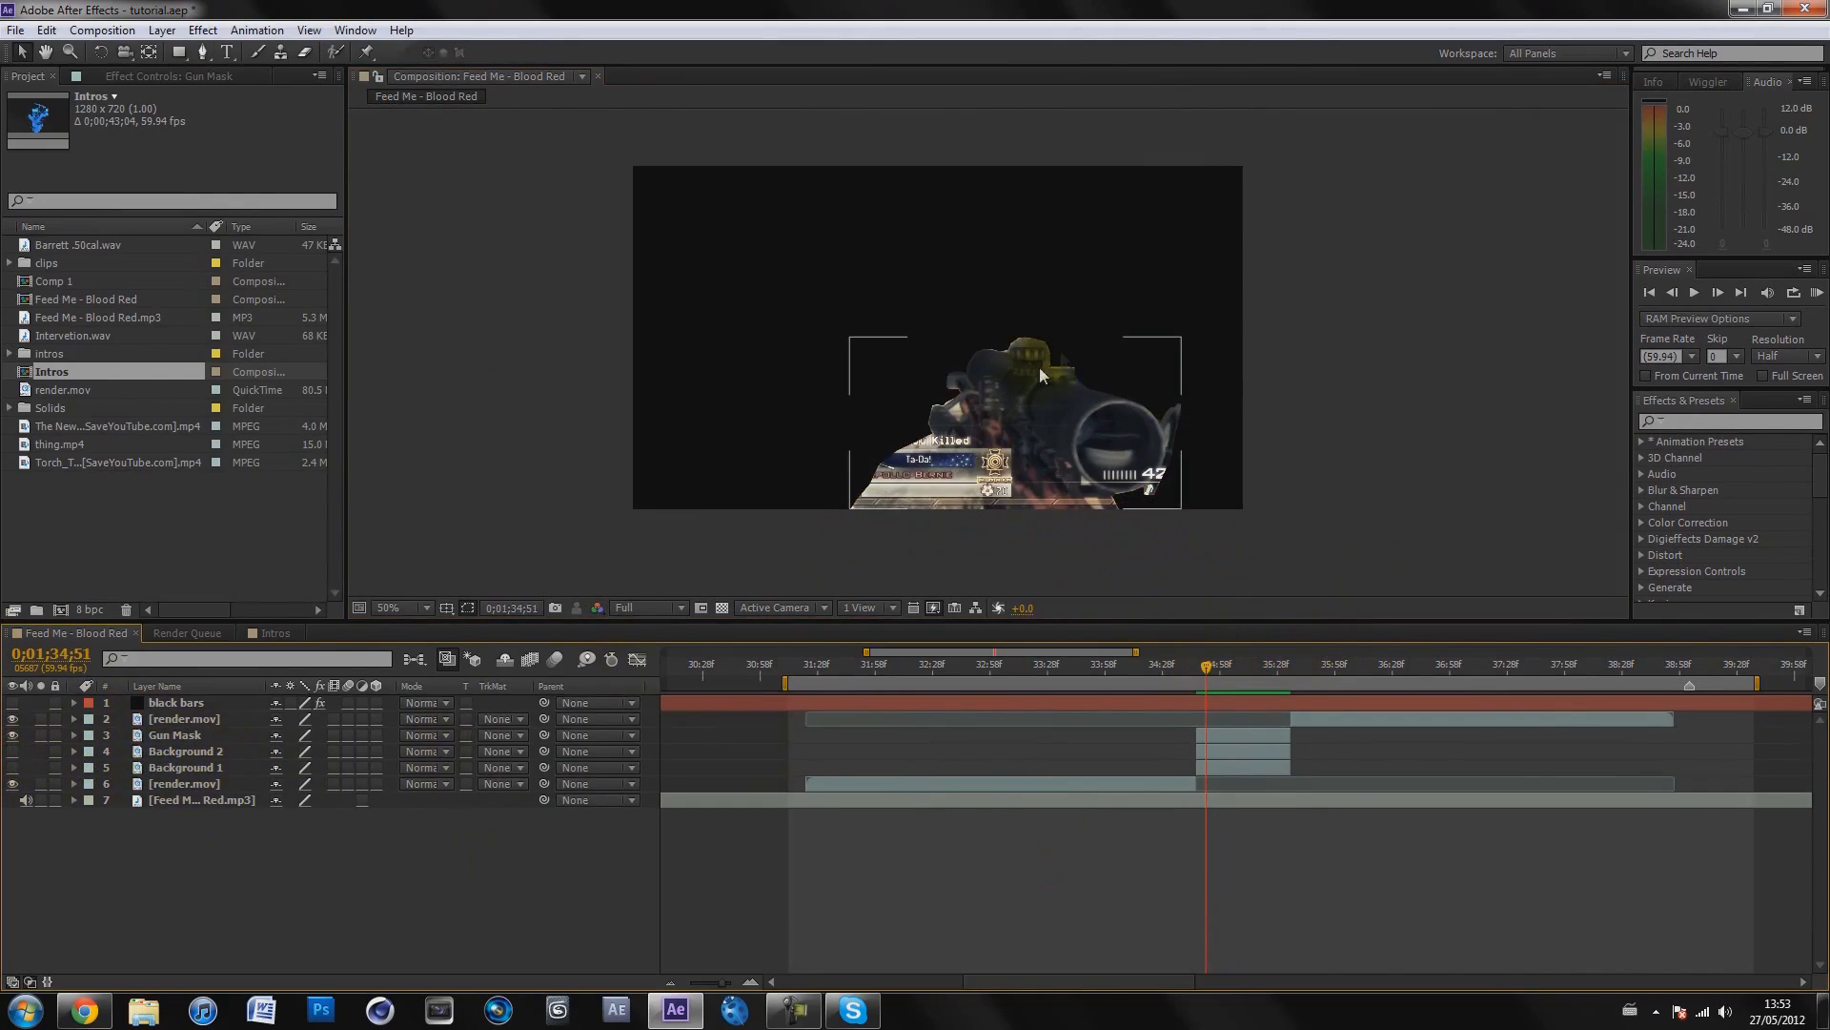
left_click(11, 767)
left_click_drag(1208, 675, 1227, 673)
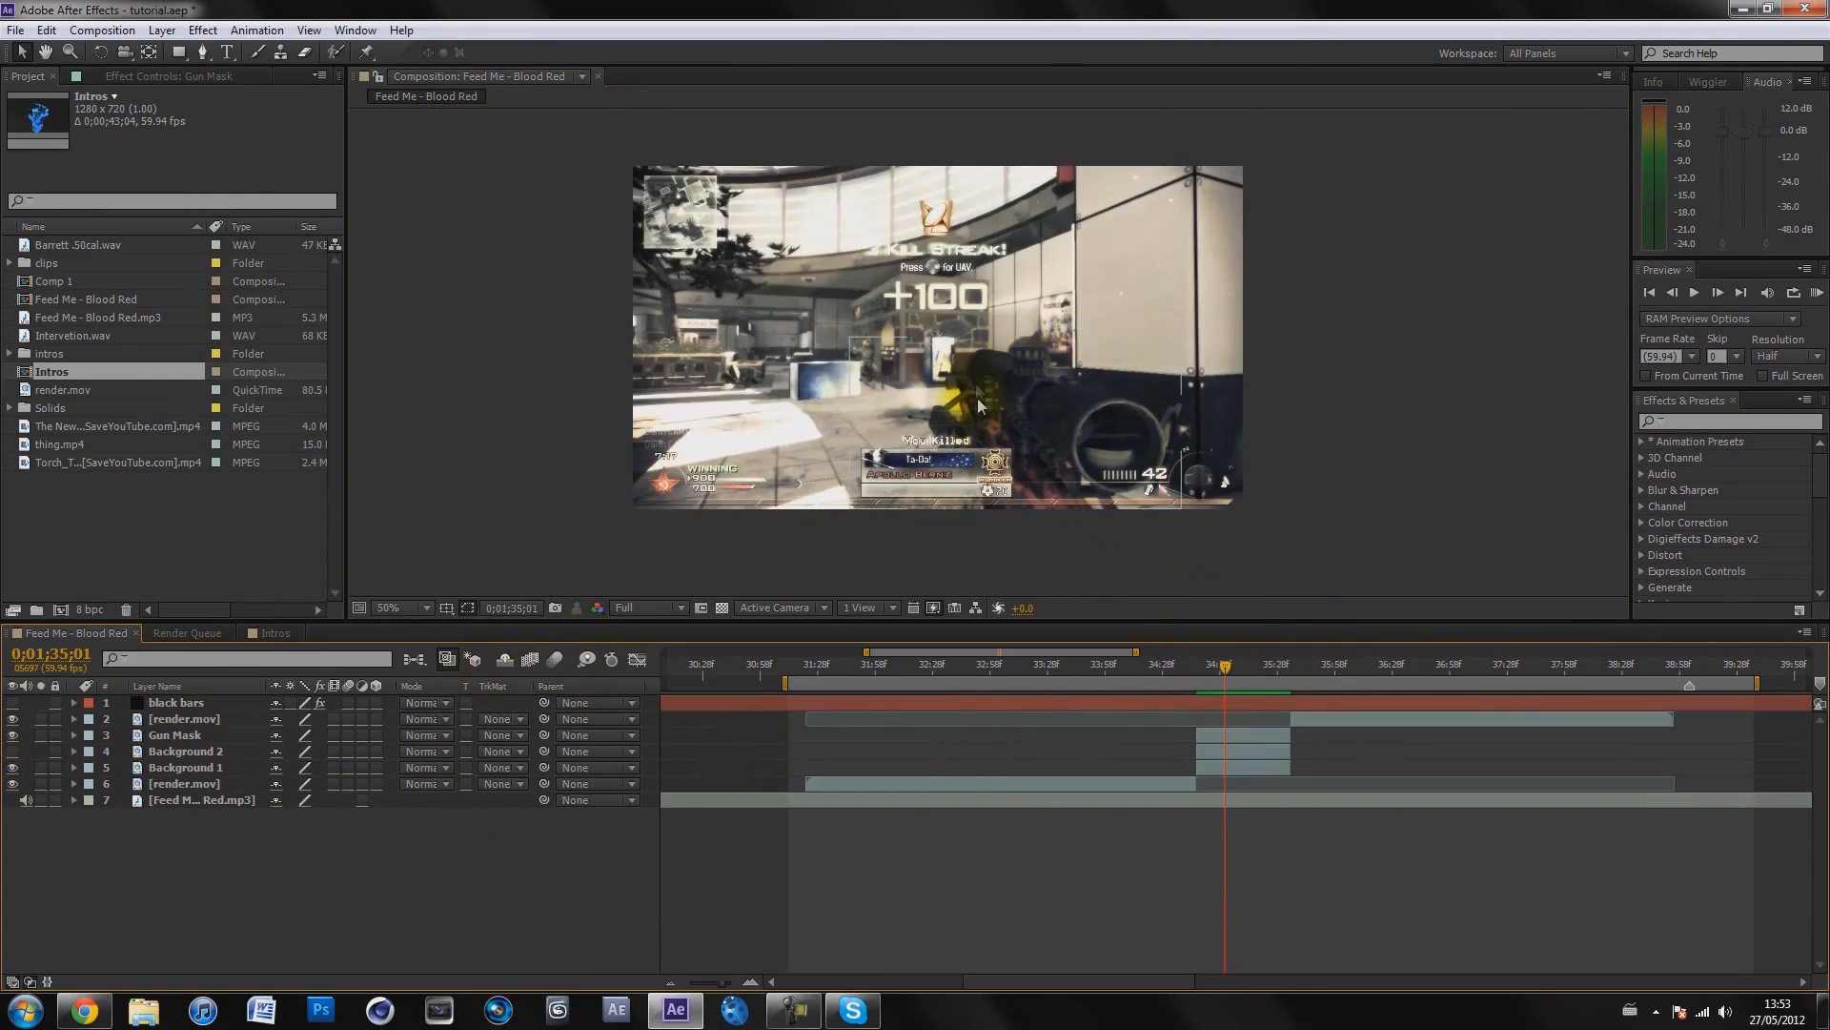
left_click(11, 768)
left_click(11, 752)
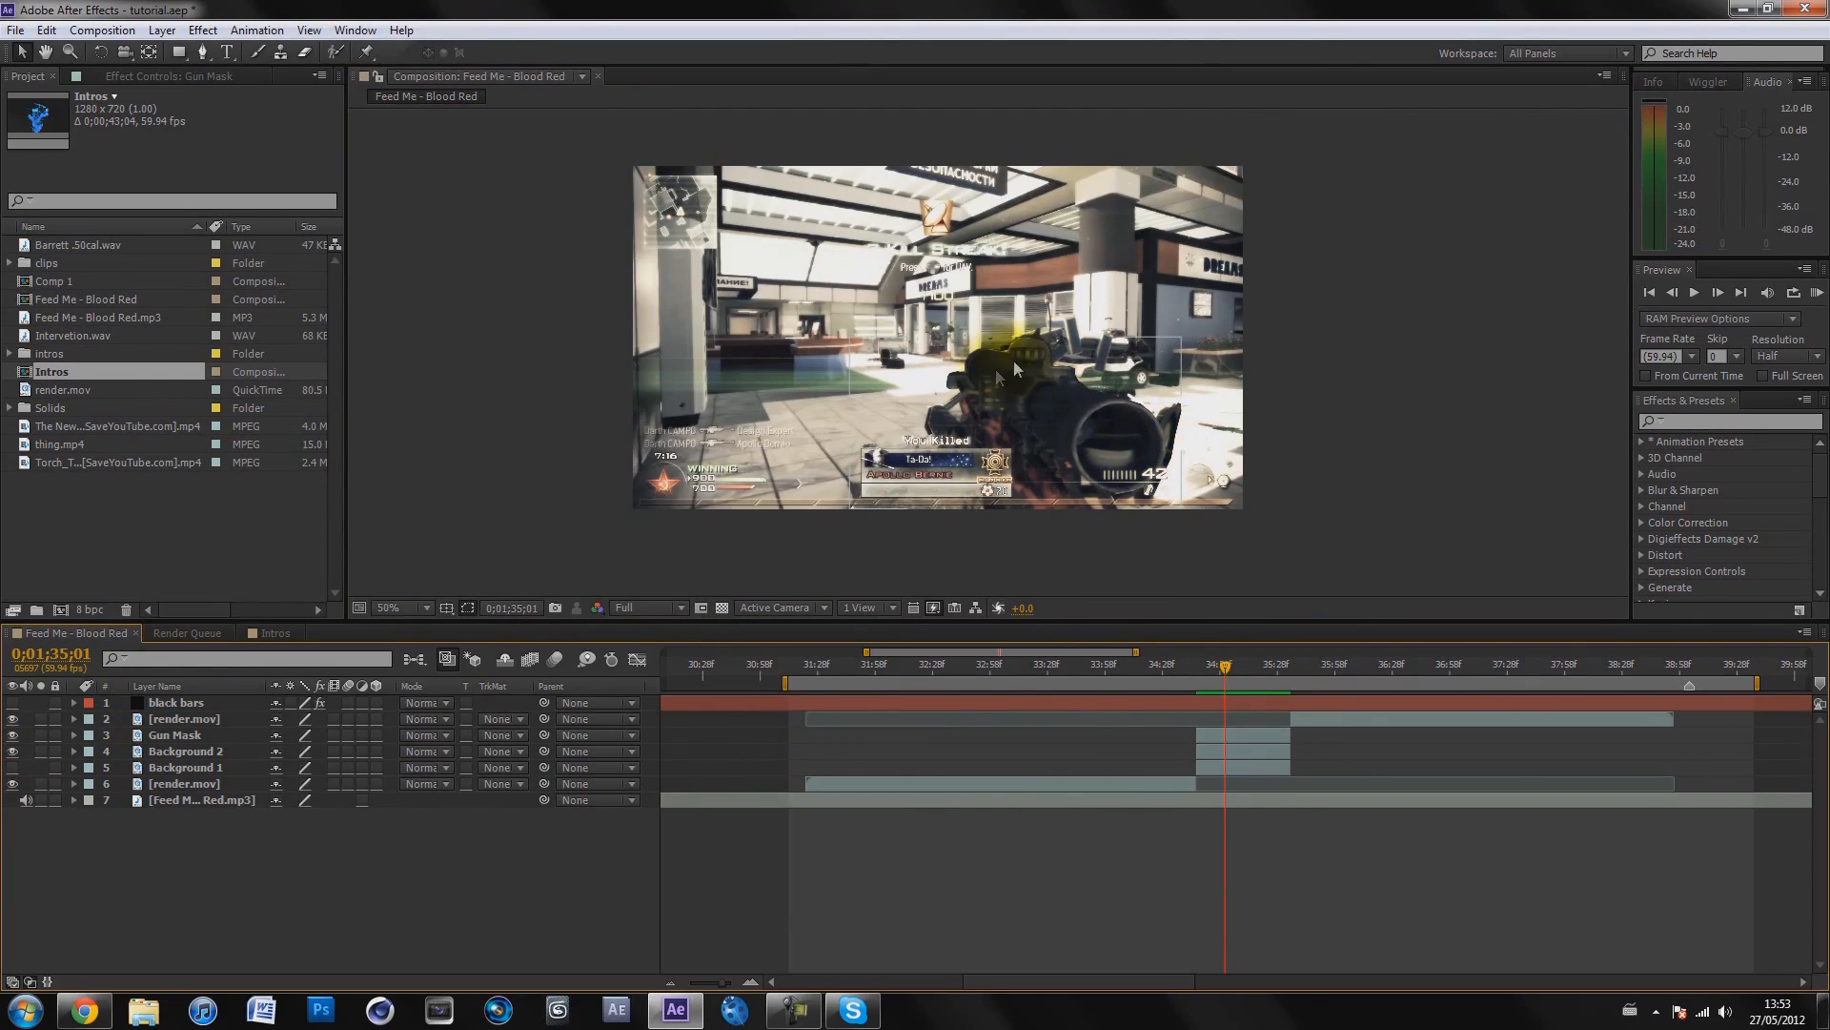
scroll(965, 427, "up", 2)
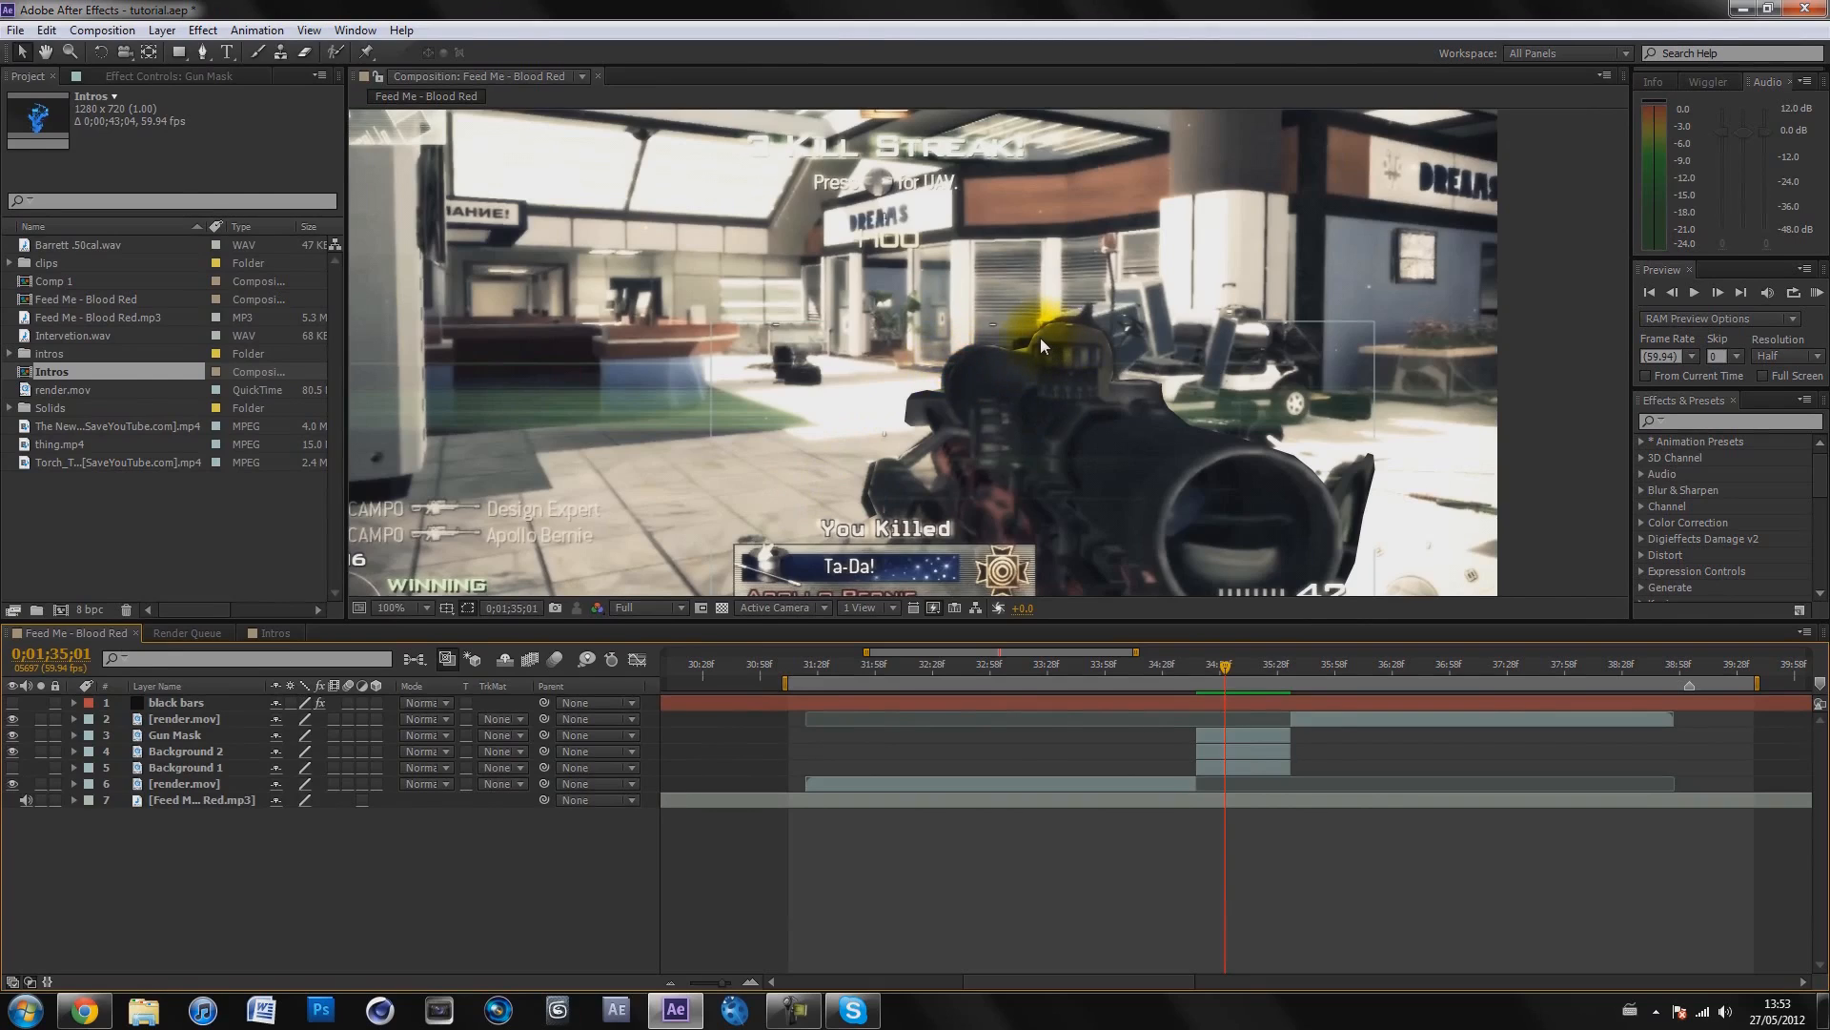
scroll(631, 443, "down", 3)
scroll(631, 443, "up", 2)
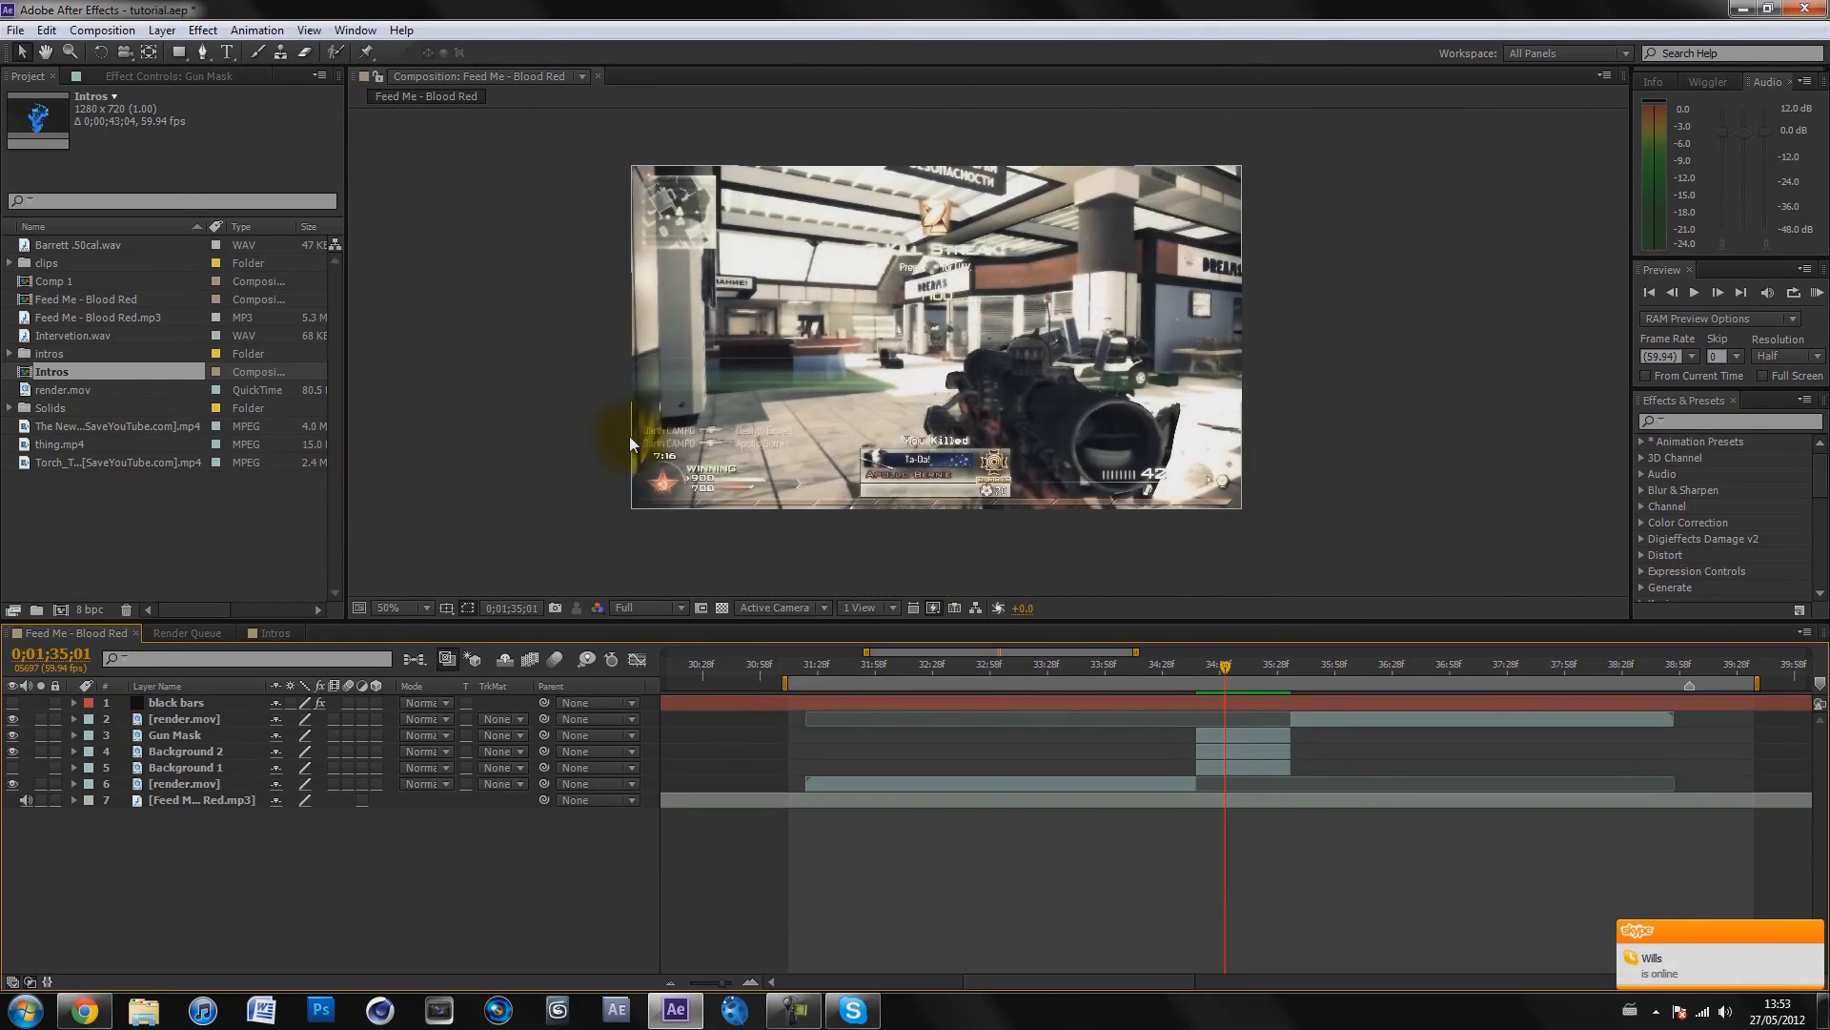
Hide the Background 2 layer and make Background 1 visible beneath the masked gun
left_click(13, 752)
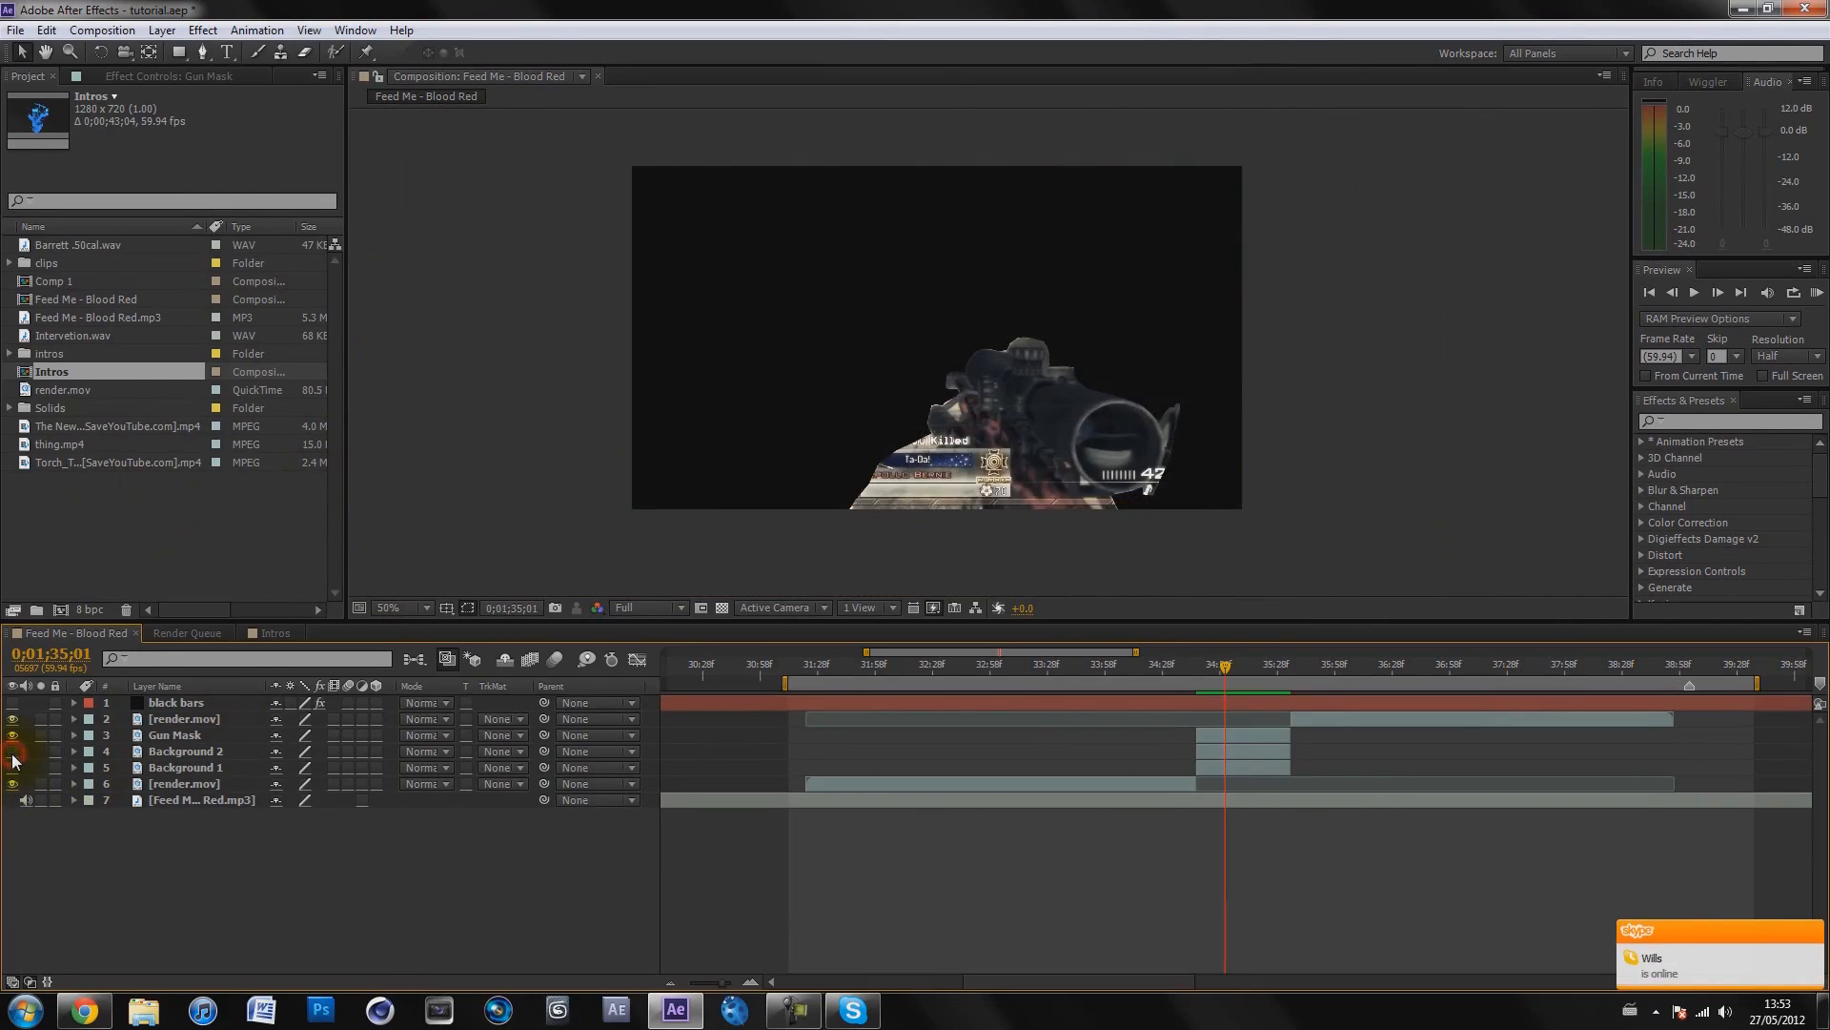
left_click(12, 784)
left_click(12, 767)
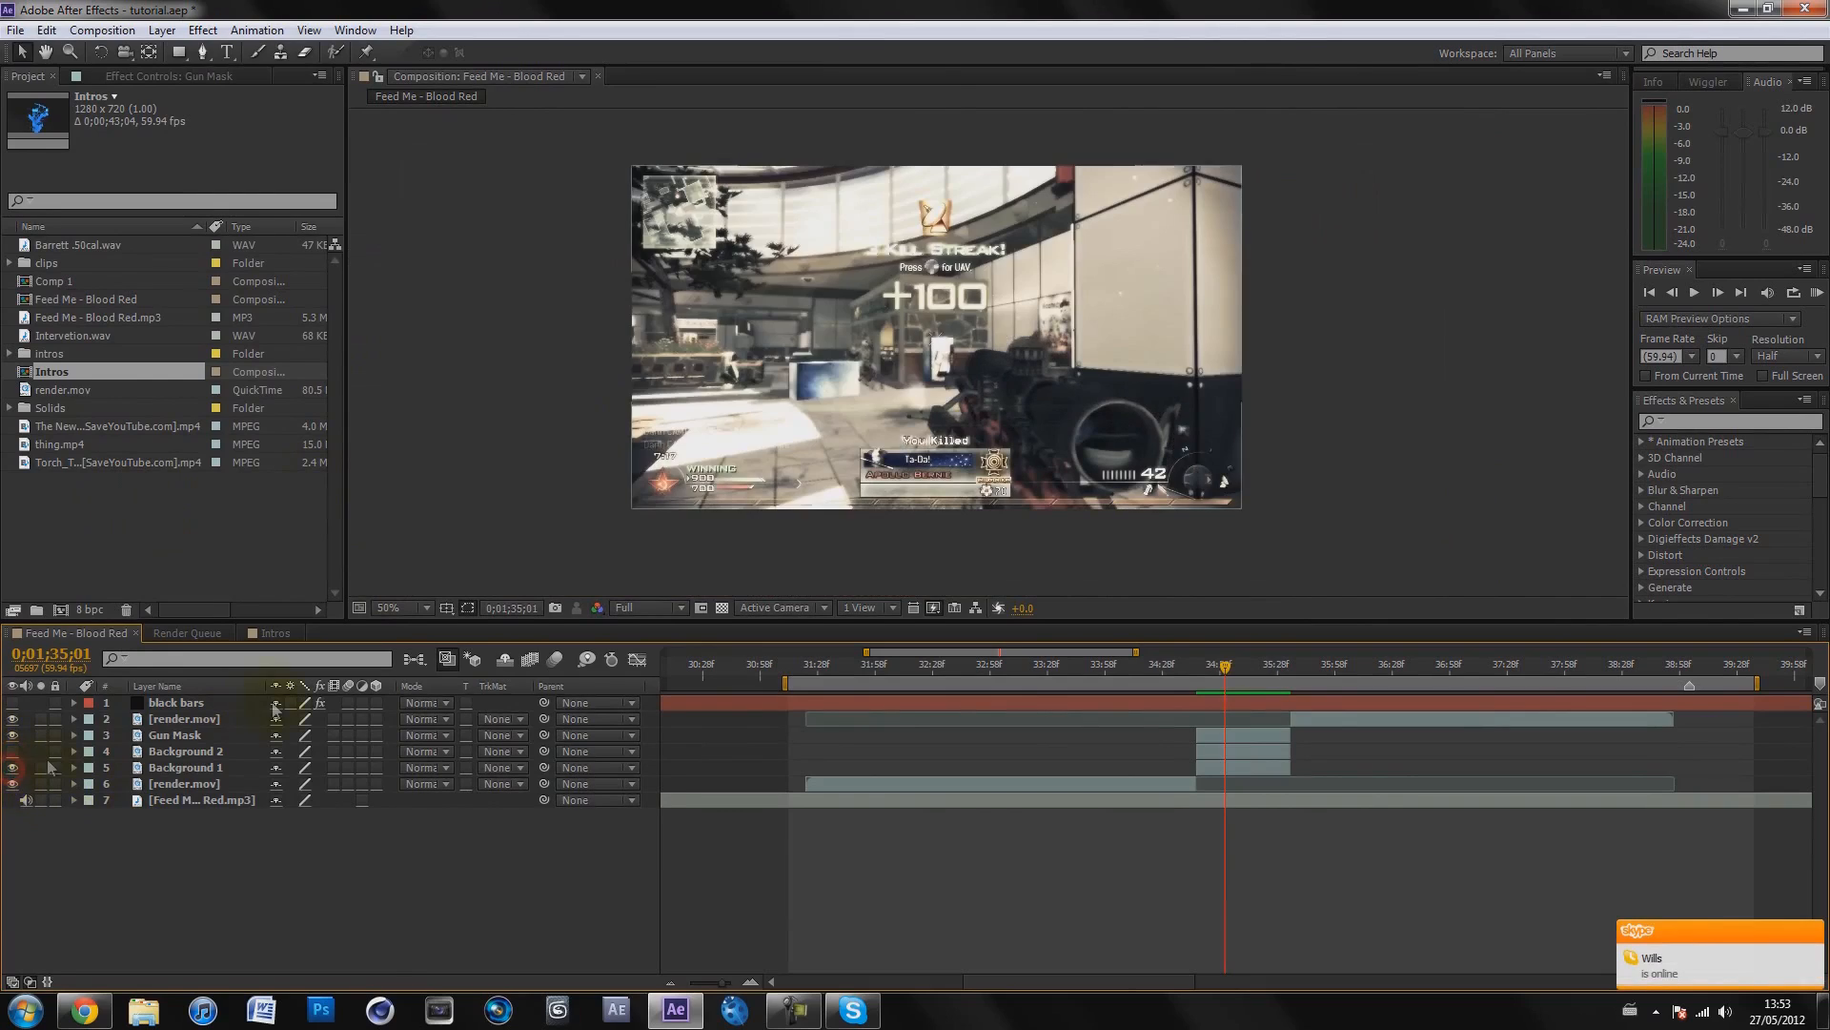
Find the Motion Tile effect and apply it to the Background 1 layer
left_click(1695, 422)
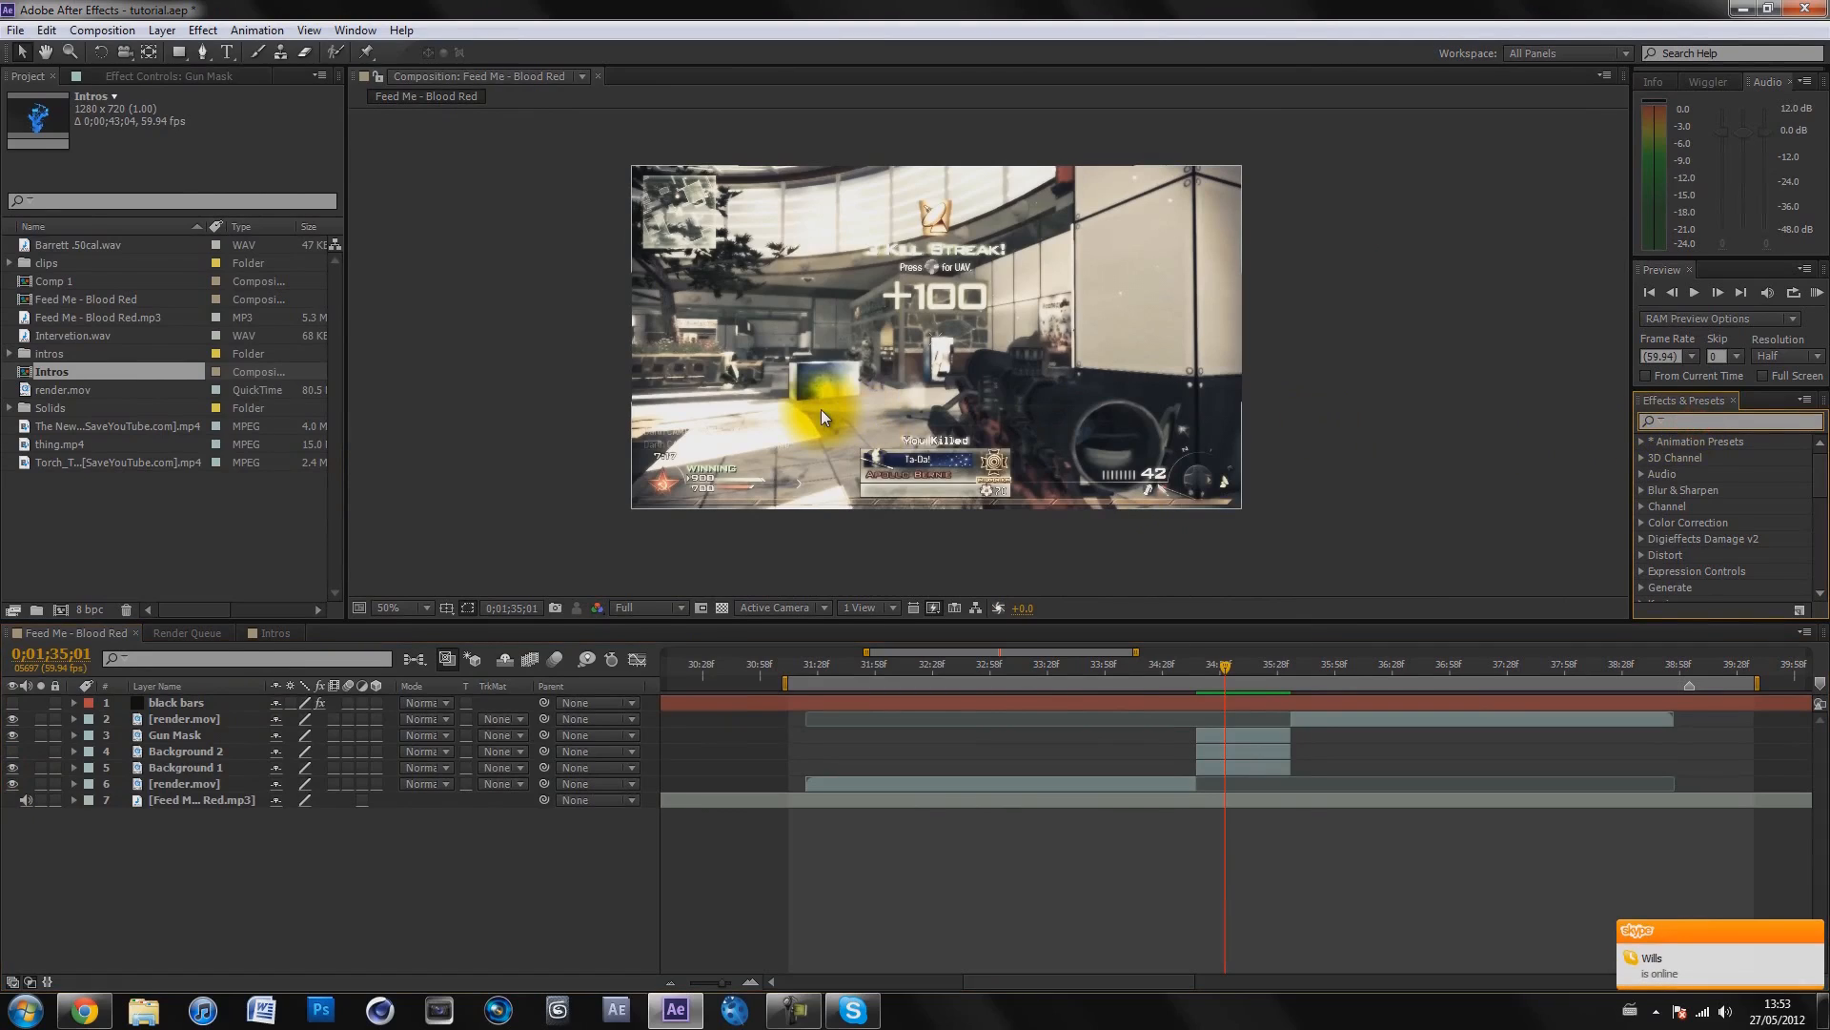
type("motion ti")
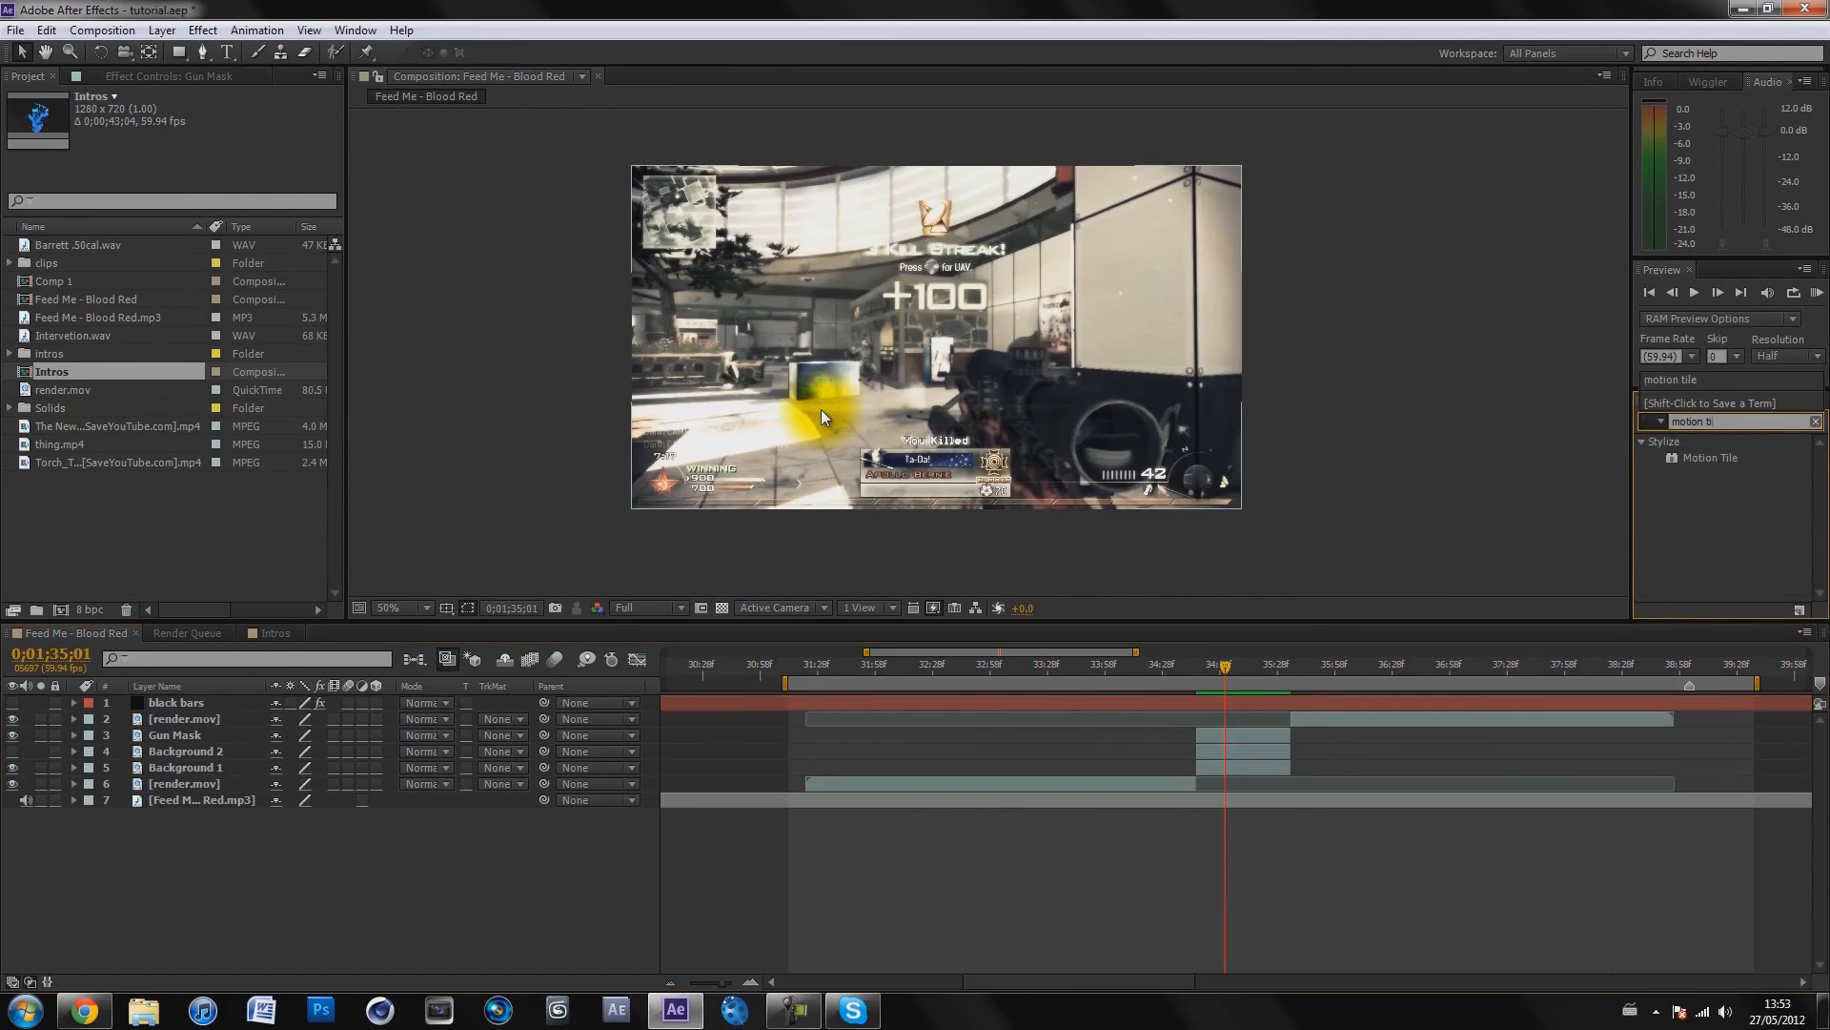
type("le")
left_click_drag(1693, 459, 1216, 766)
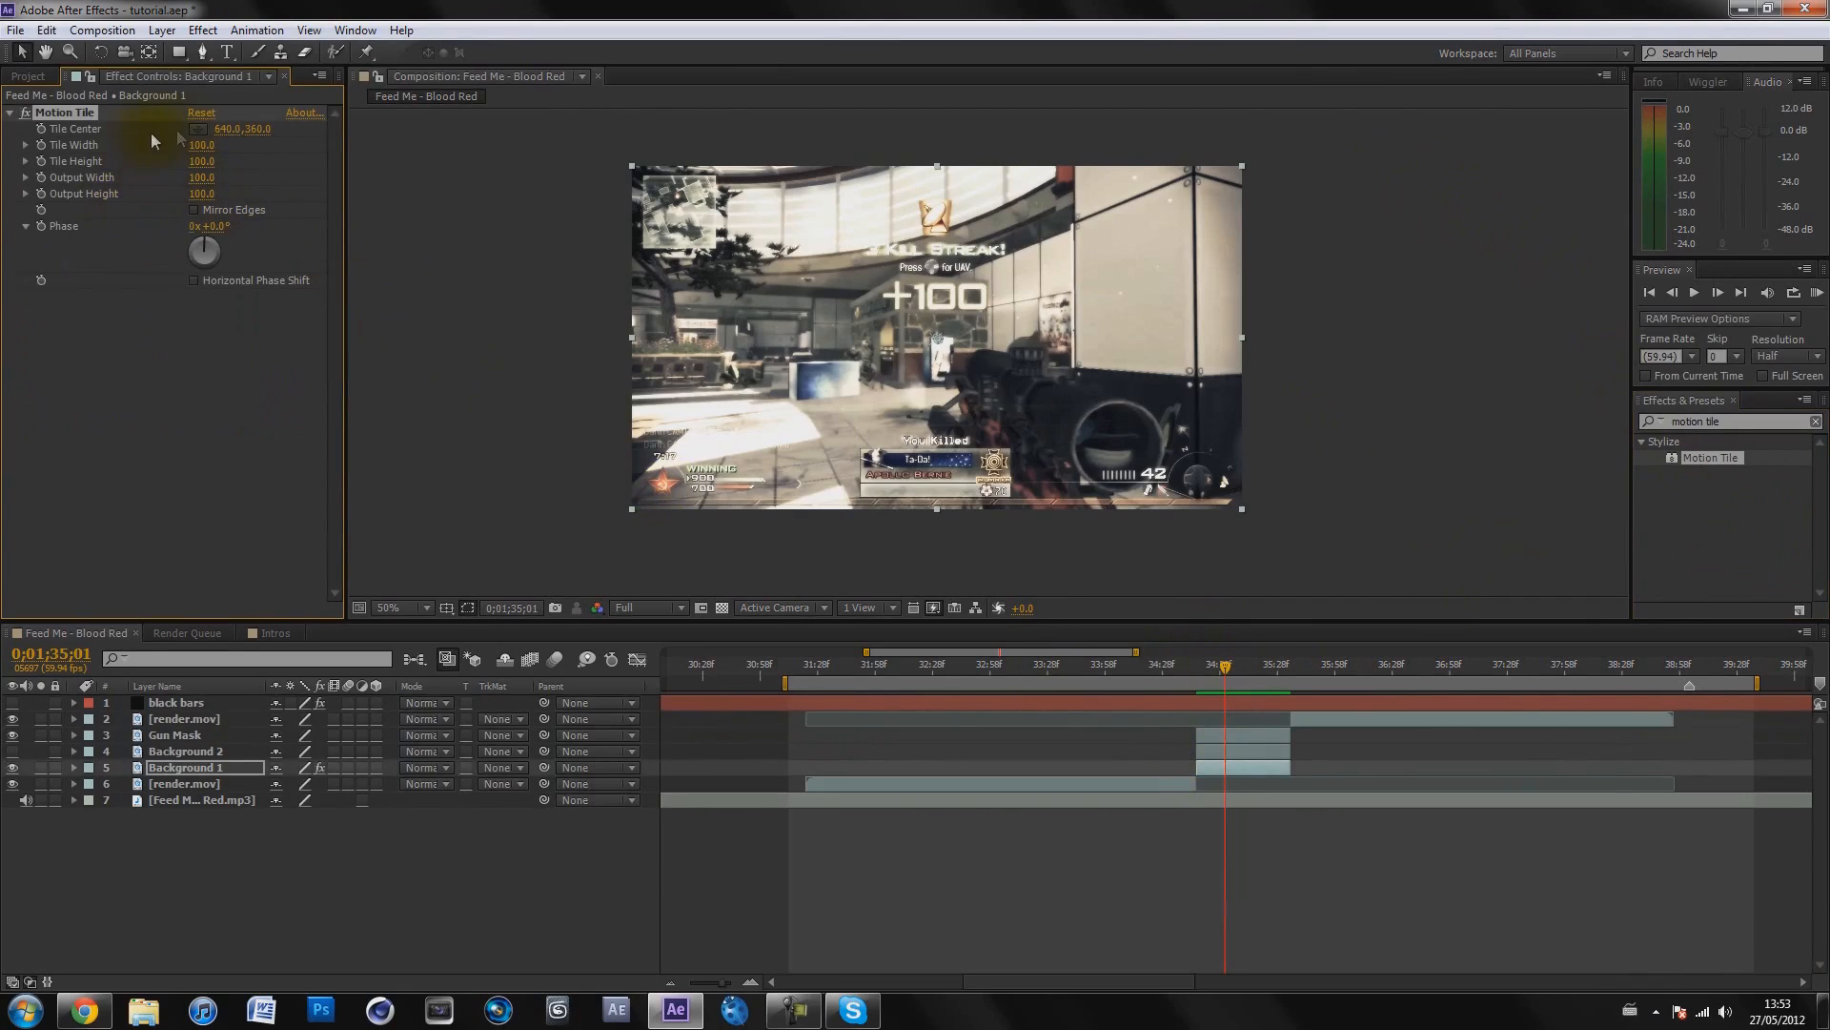
Try shifting Motion Tile's Tile Center horizontally and vertically on Background 1, resetting X to 640 and undoing the vertical shift
left_click_drag(223, 141, 231, 185)
left_click(225, 132)
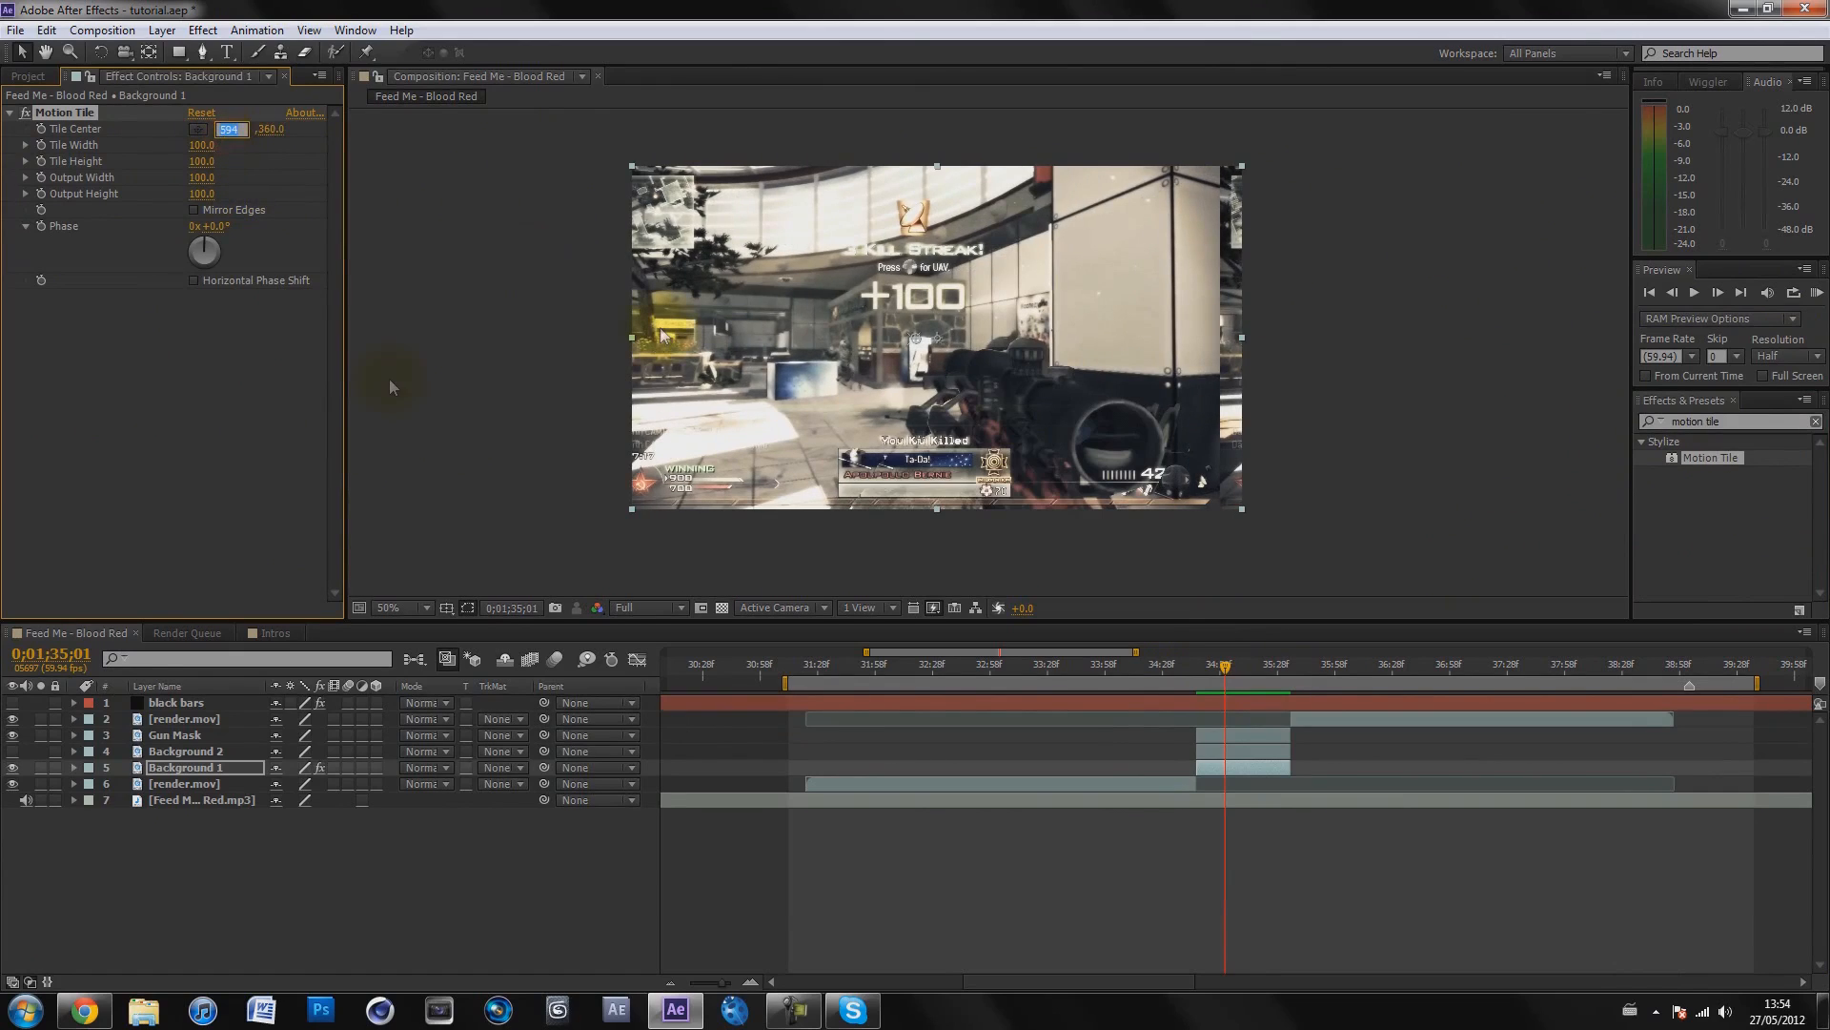
type("640")
key("Return")
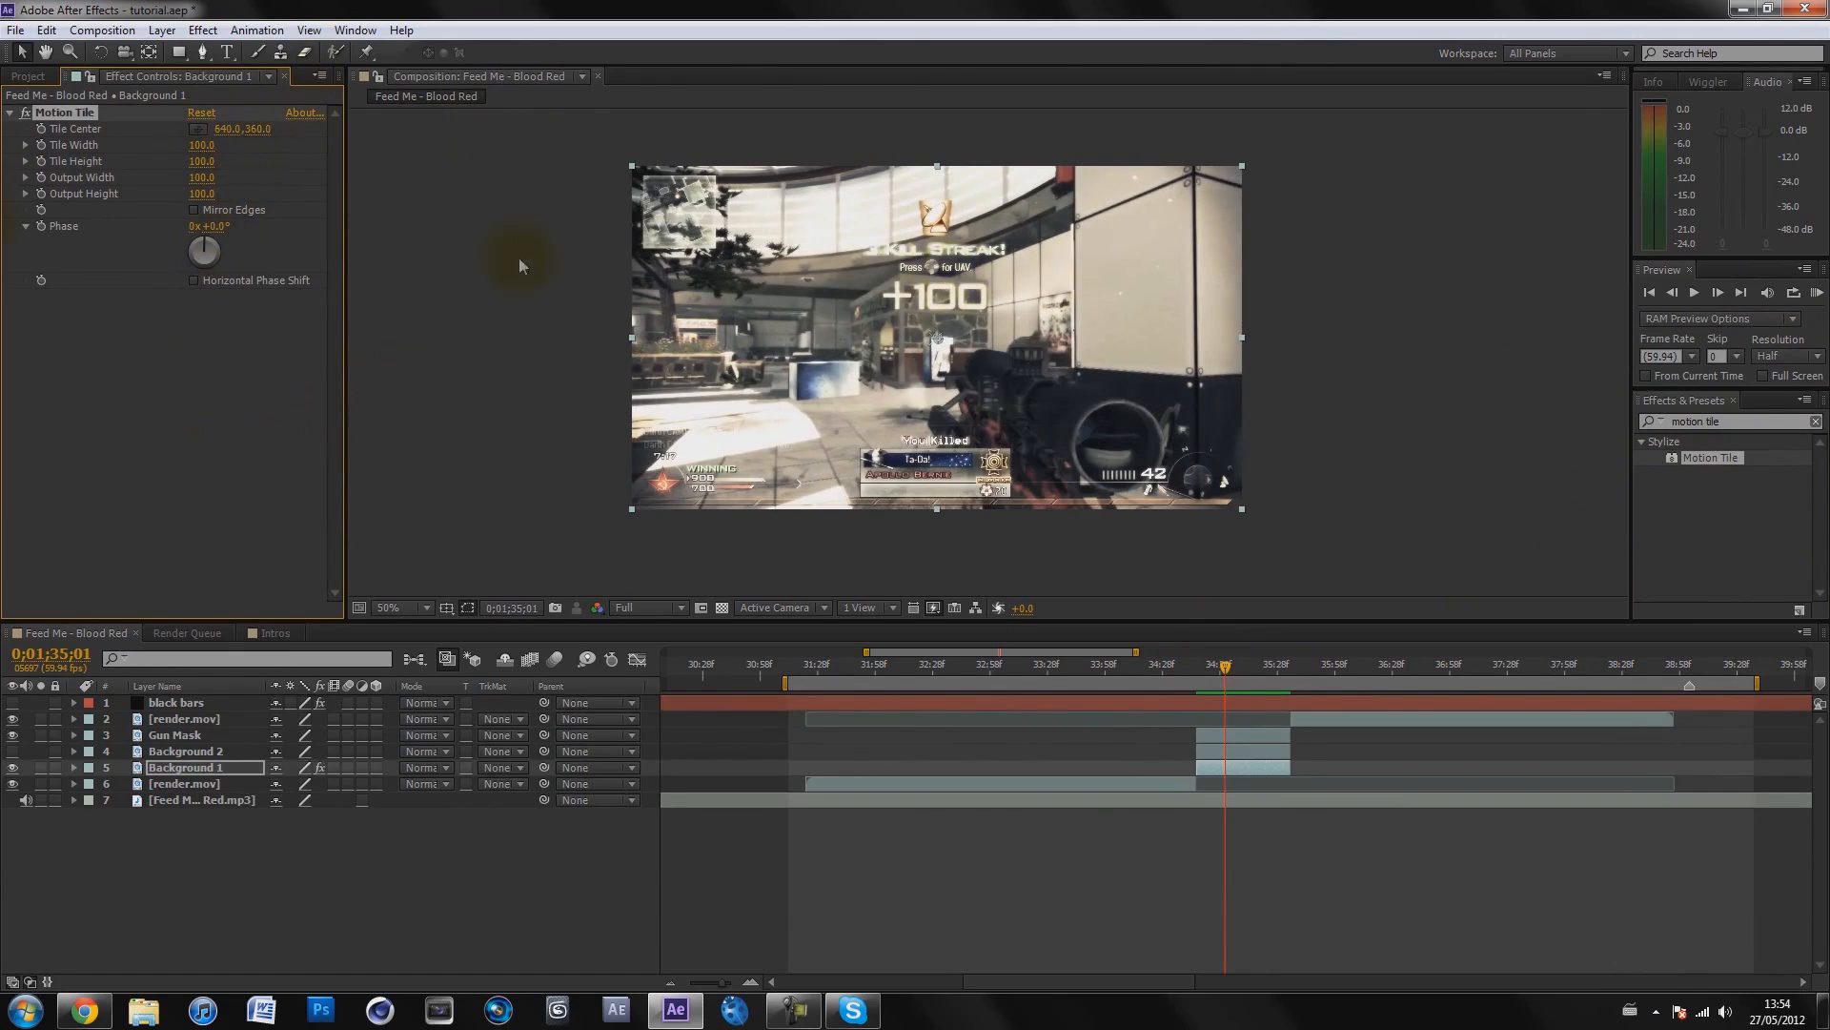
left_click_drag(257, 132, 86, 187)
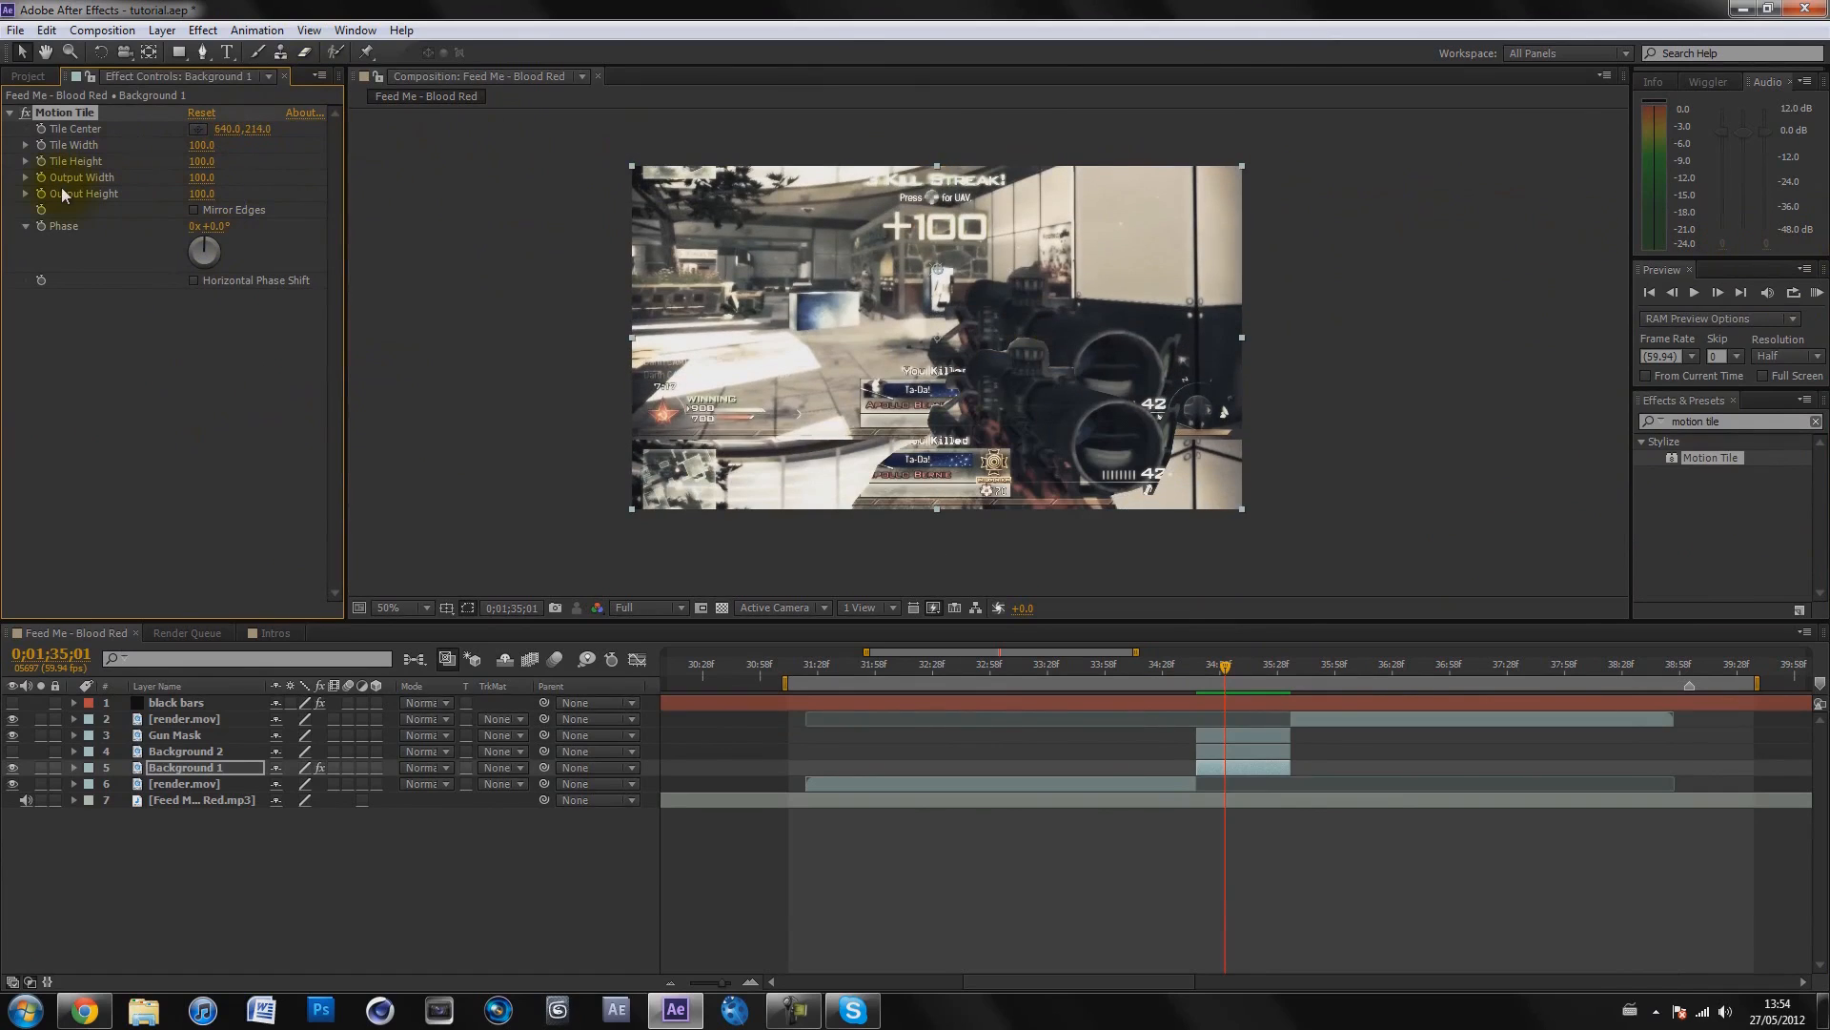
key("ctrl+z")
left_click(135, 373)
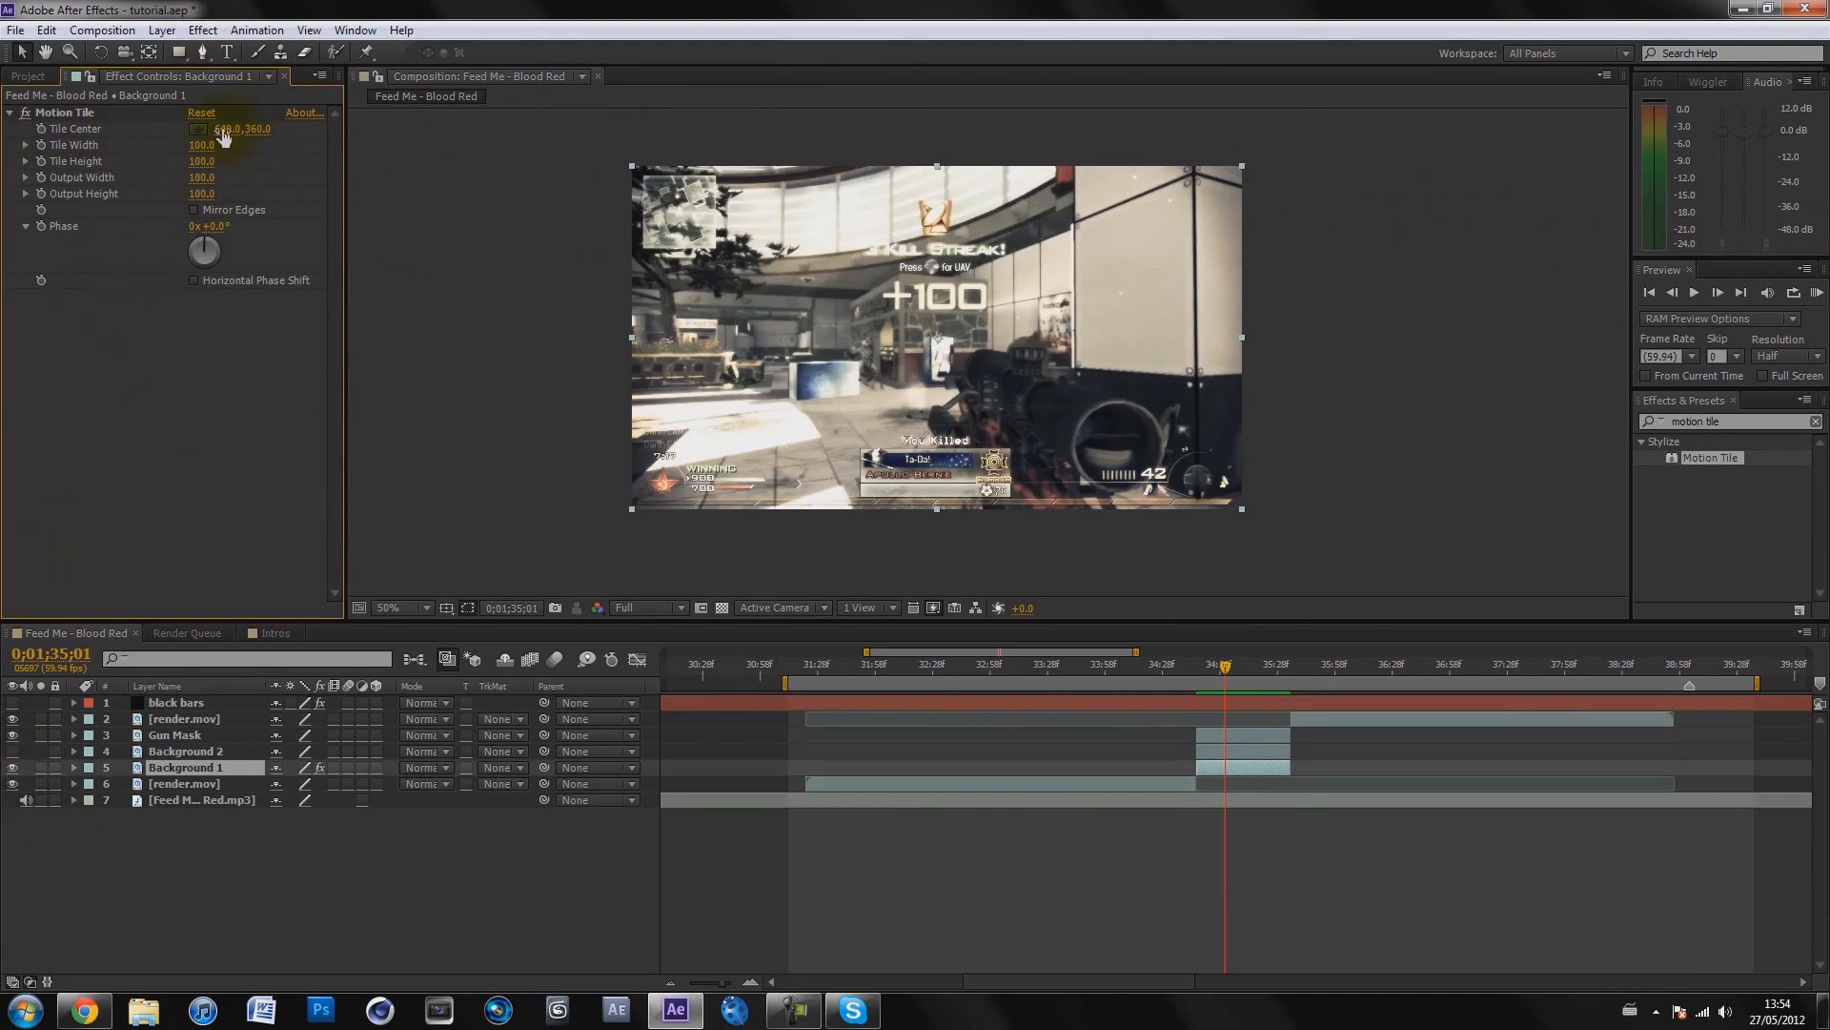
Start keyframing Motion Tile's Tile Center at the start of the Background 1 clip (0;01;34;46) with the value 640, 360
left_click_drag(1225, 670, 1196, 668)
left_click_drag(219, 133, 1369, 297)
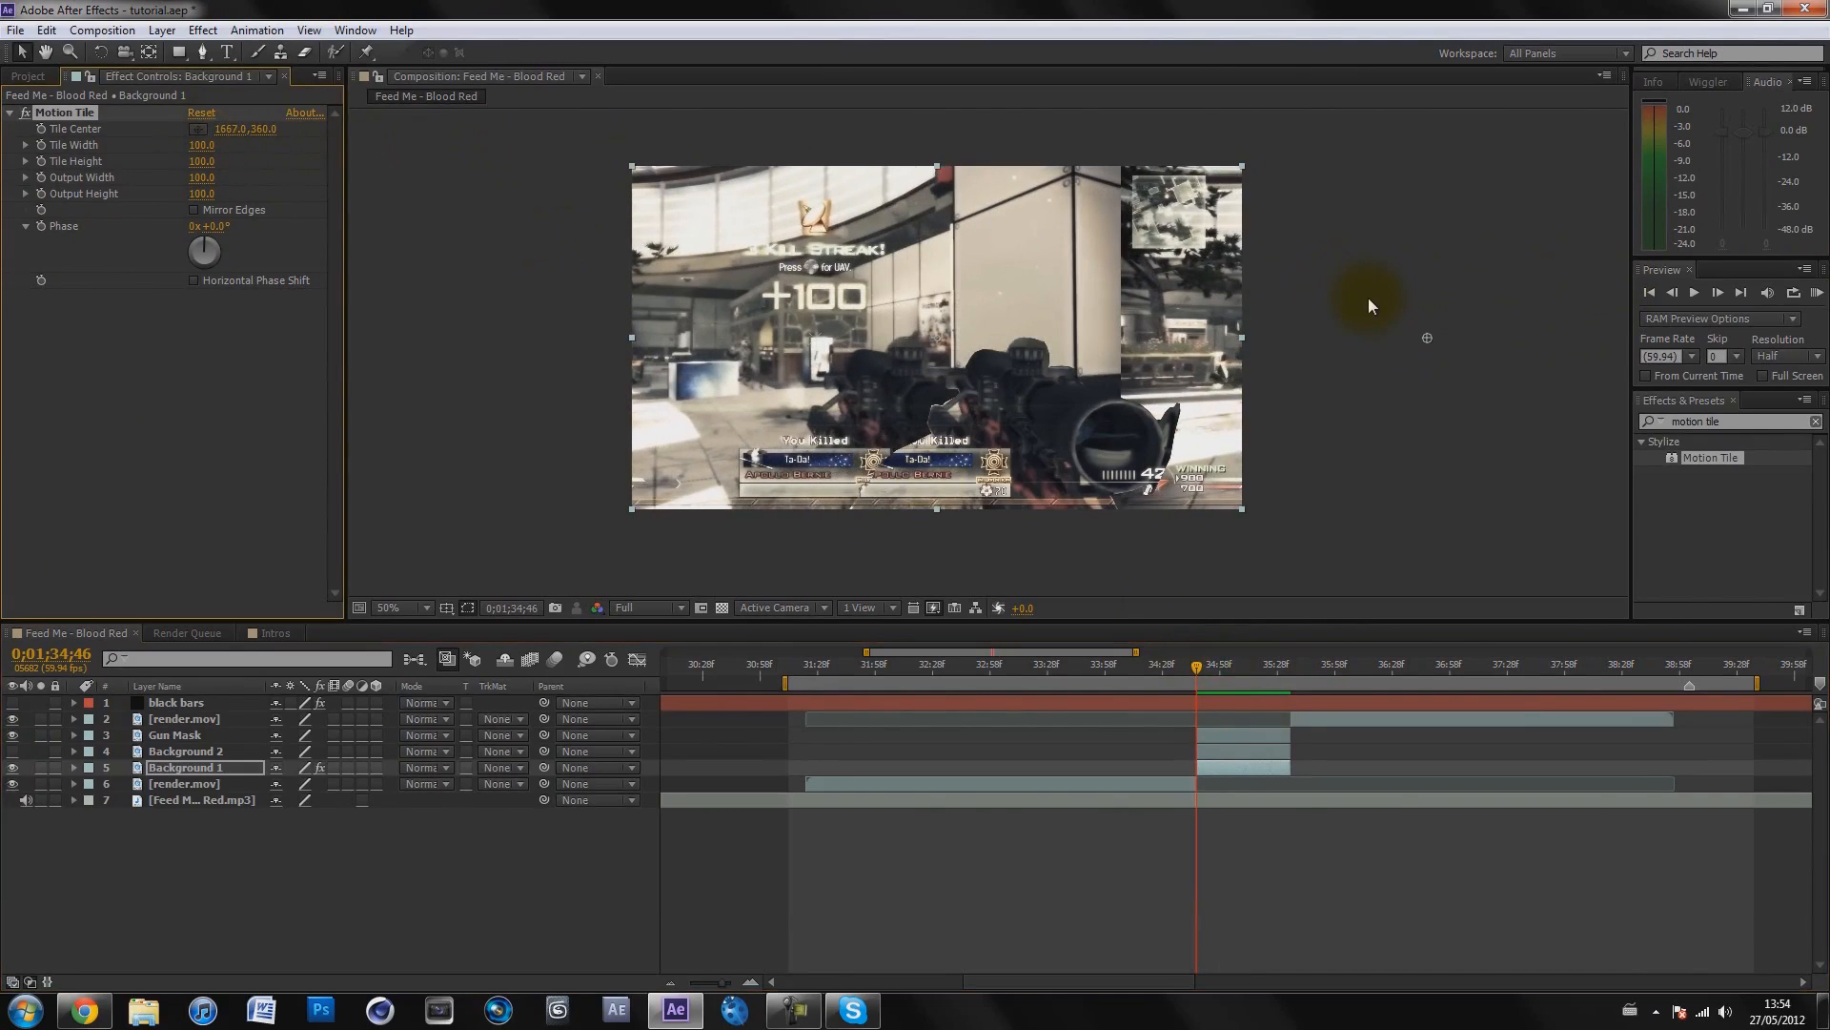
key("ctrl+z")
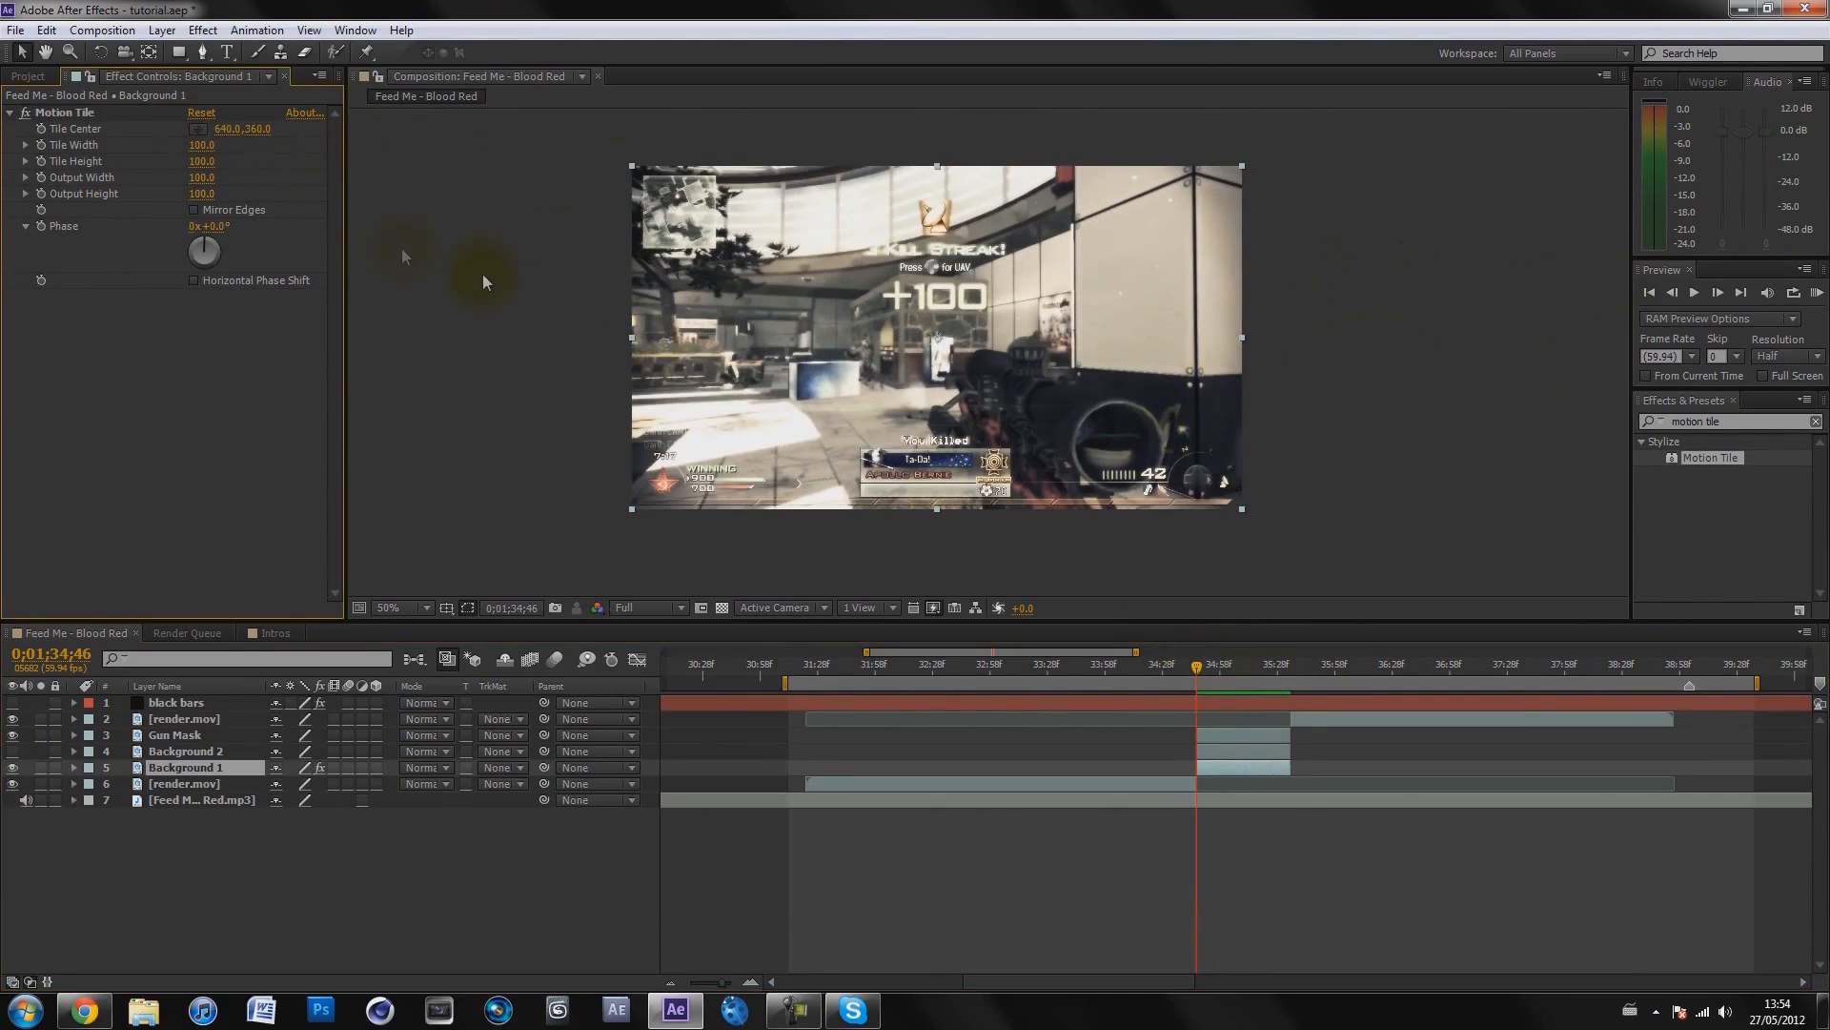
left_click(1212, 768)
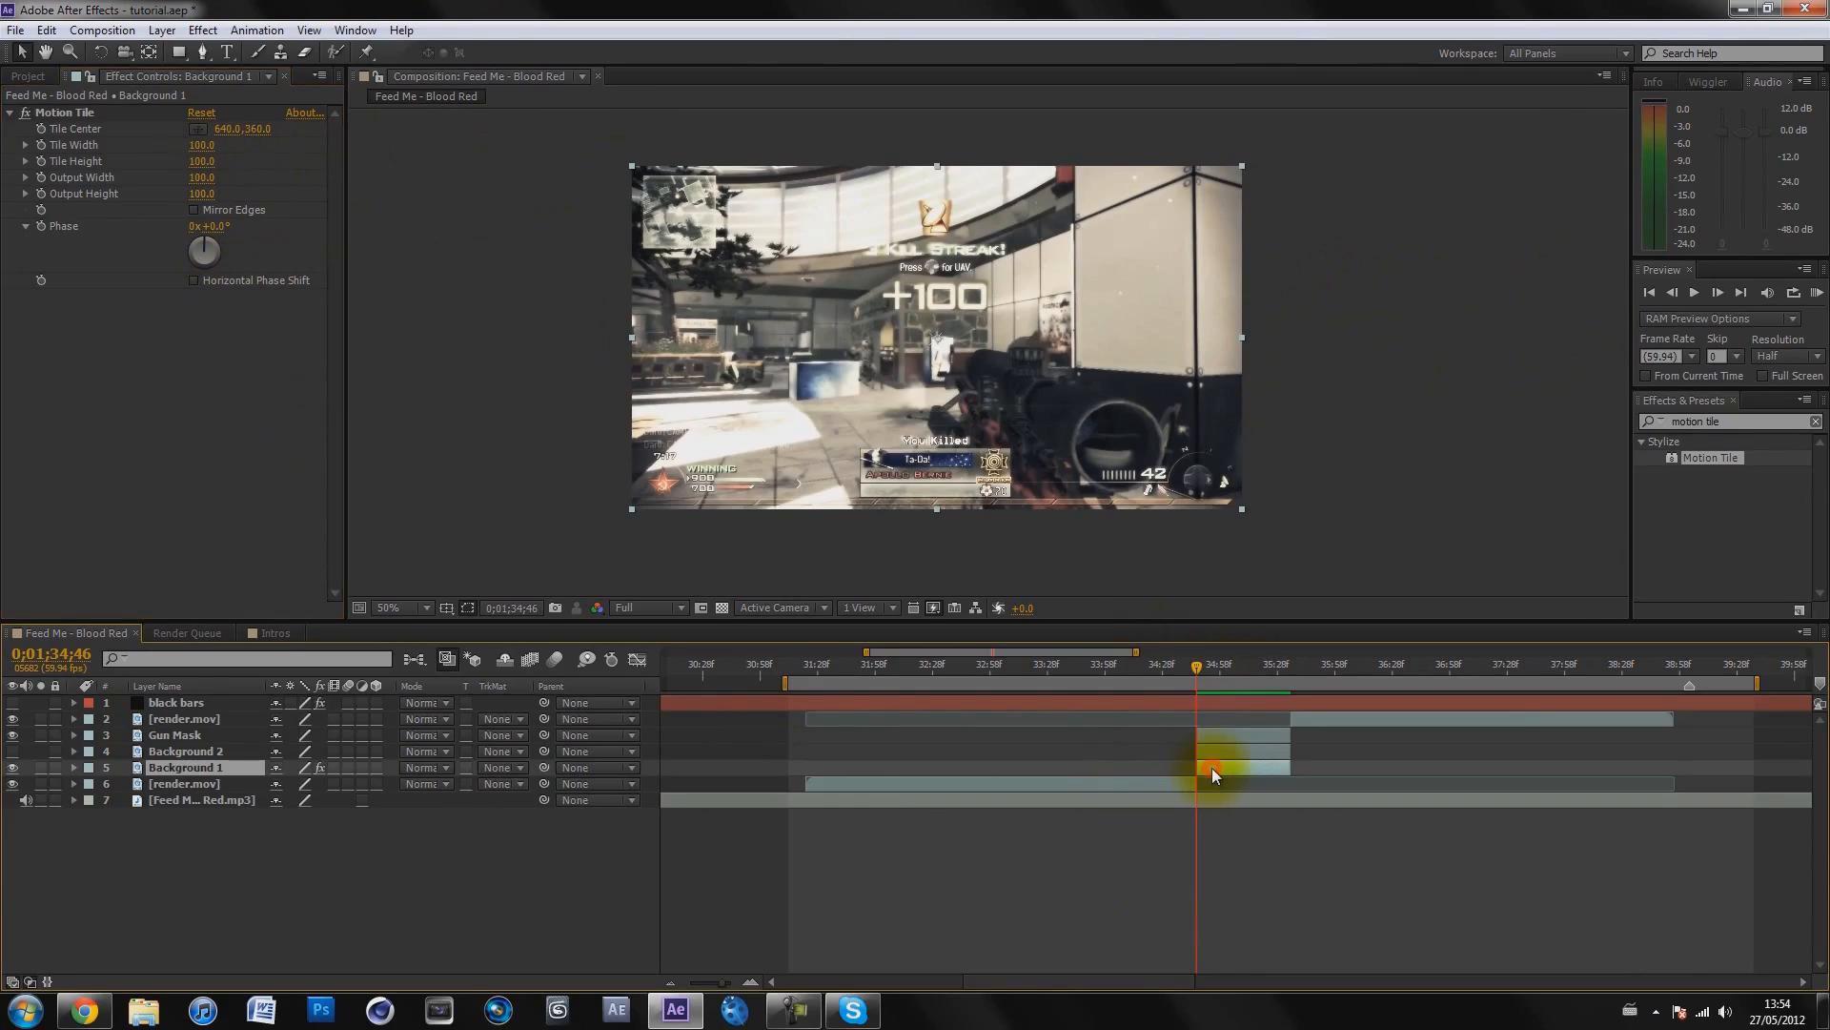
left_click(42, 134)
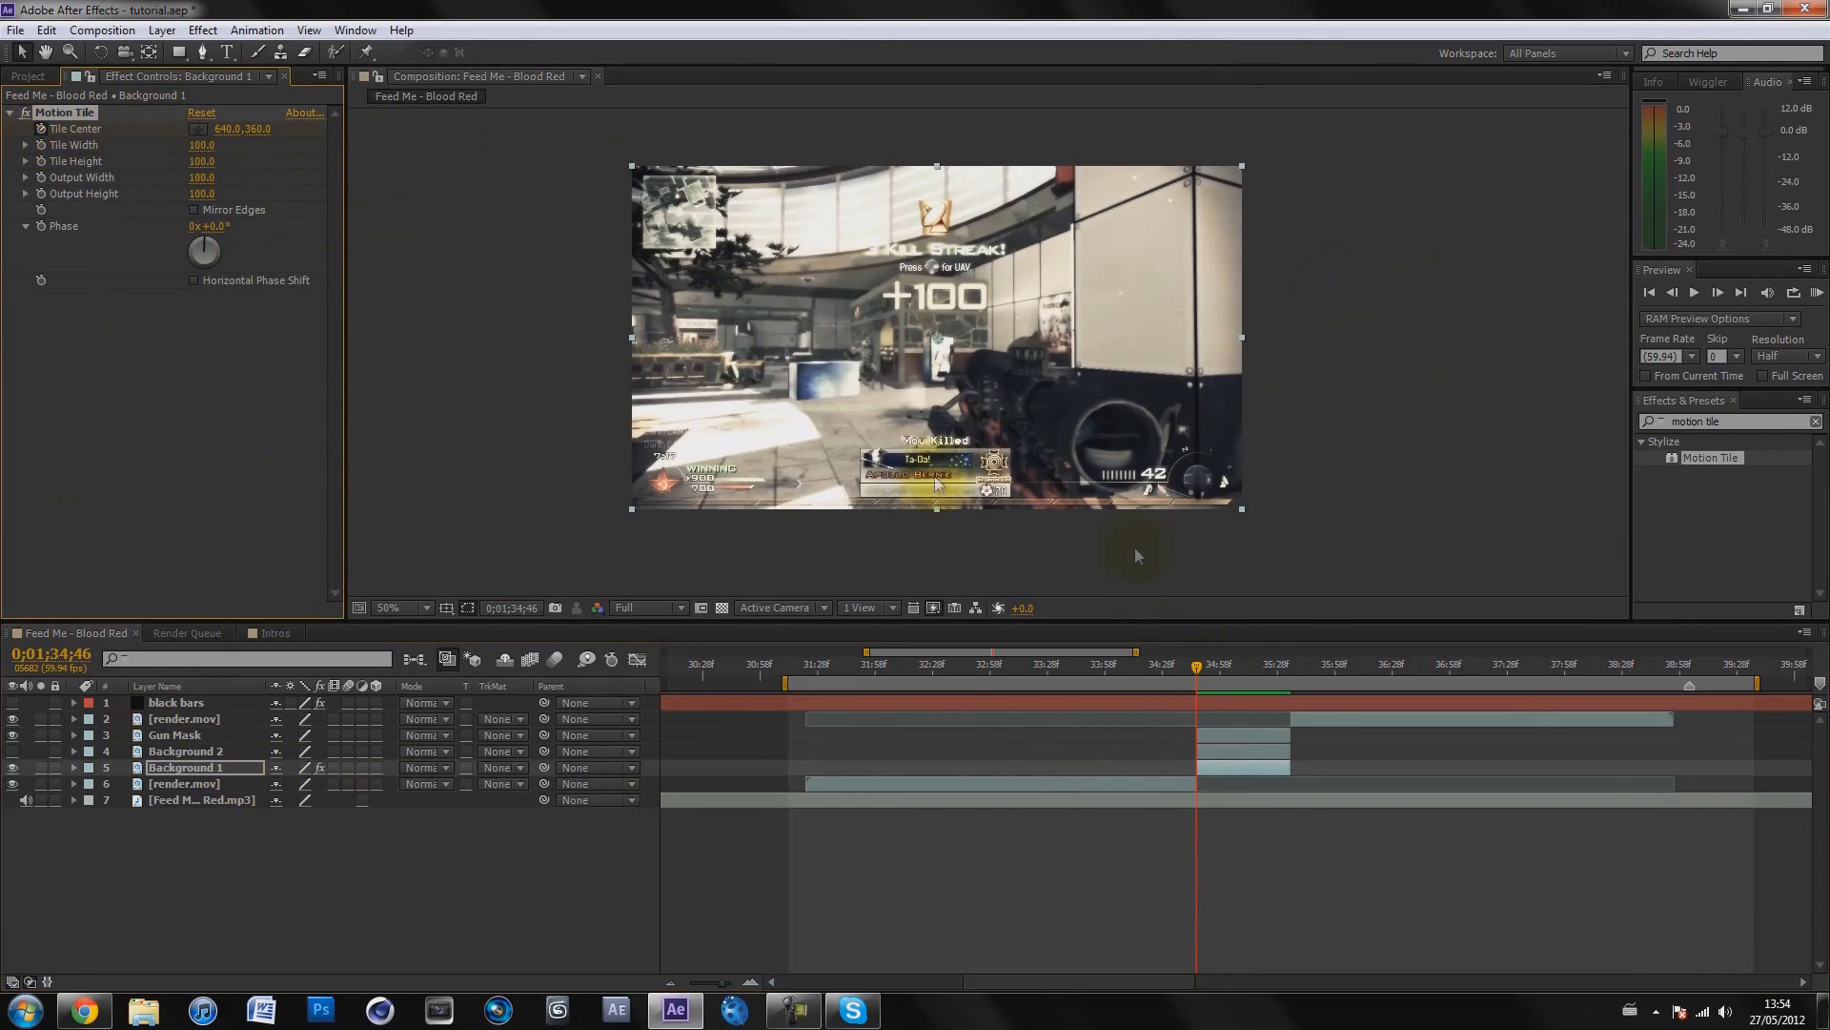
Keyframe the Tile Center's X value at 1280 at the end of the Background 1 clip (0;01;35;34)
left_click_drag(1272, 665, 1281, 666)
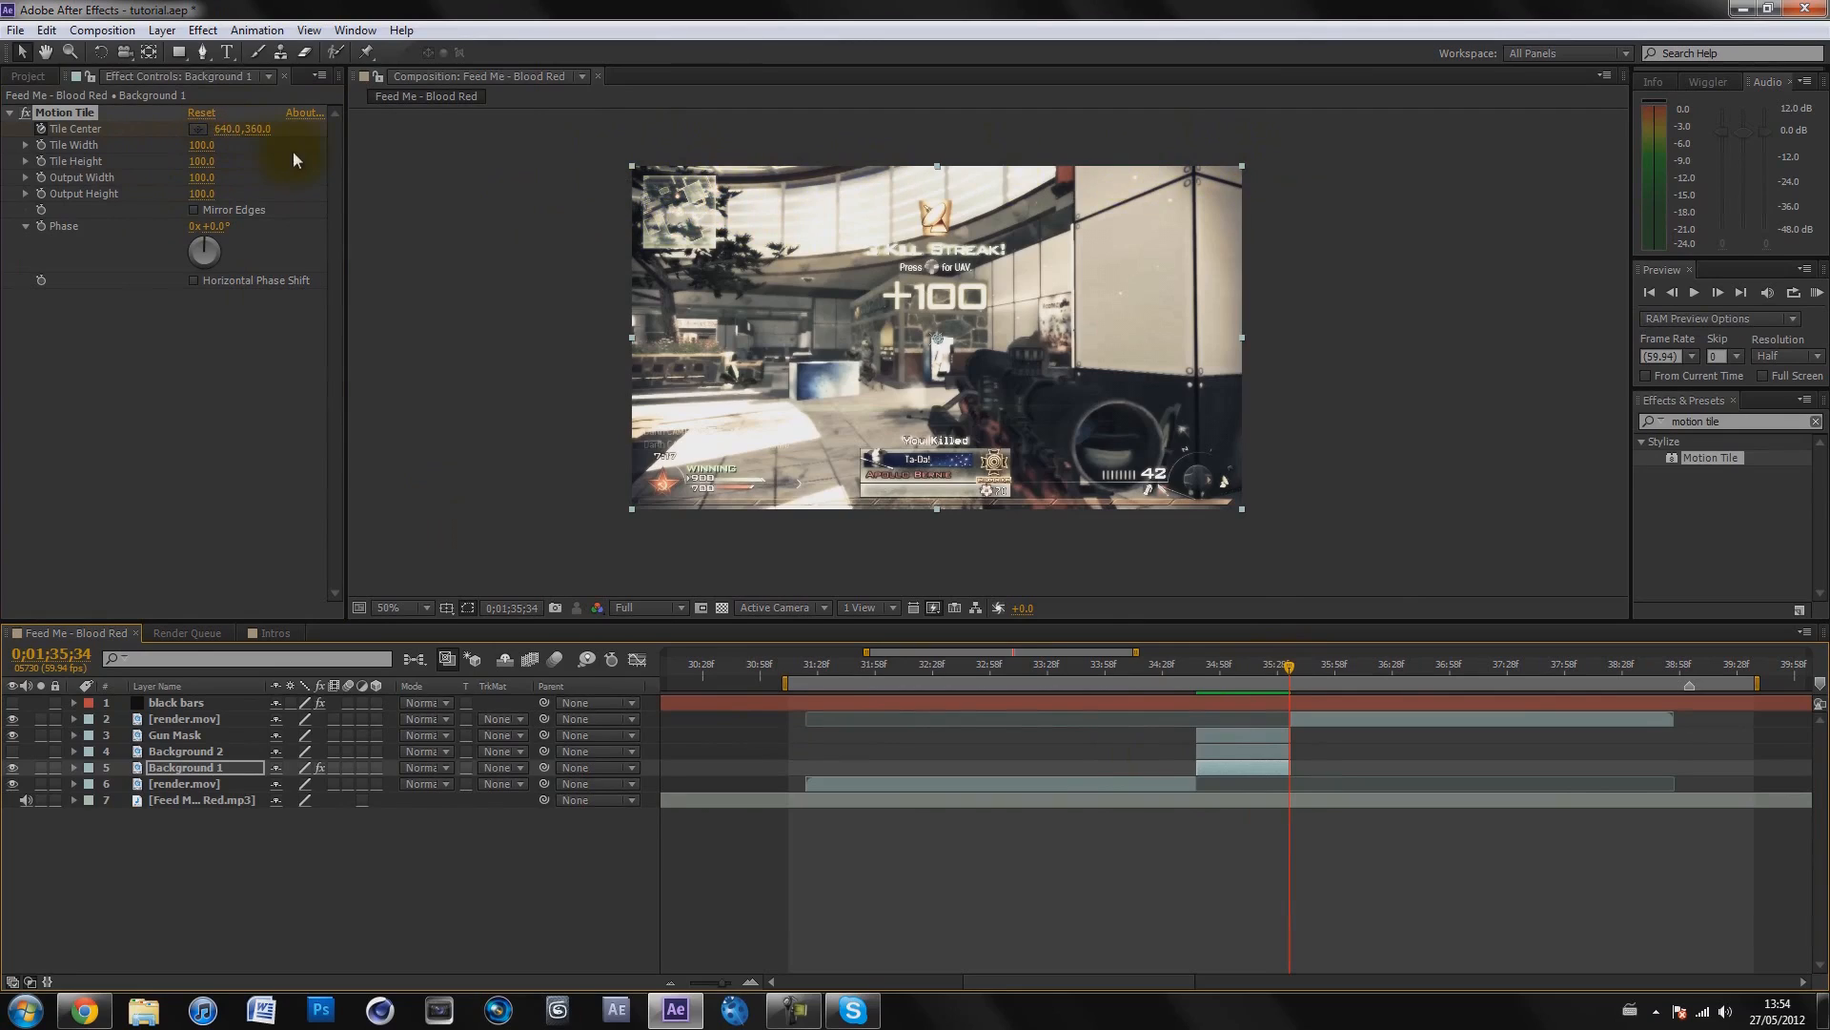
left_click(224, 131)
type("1280")
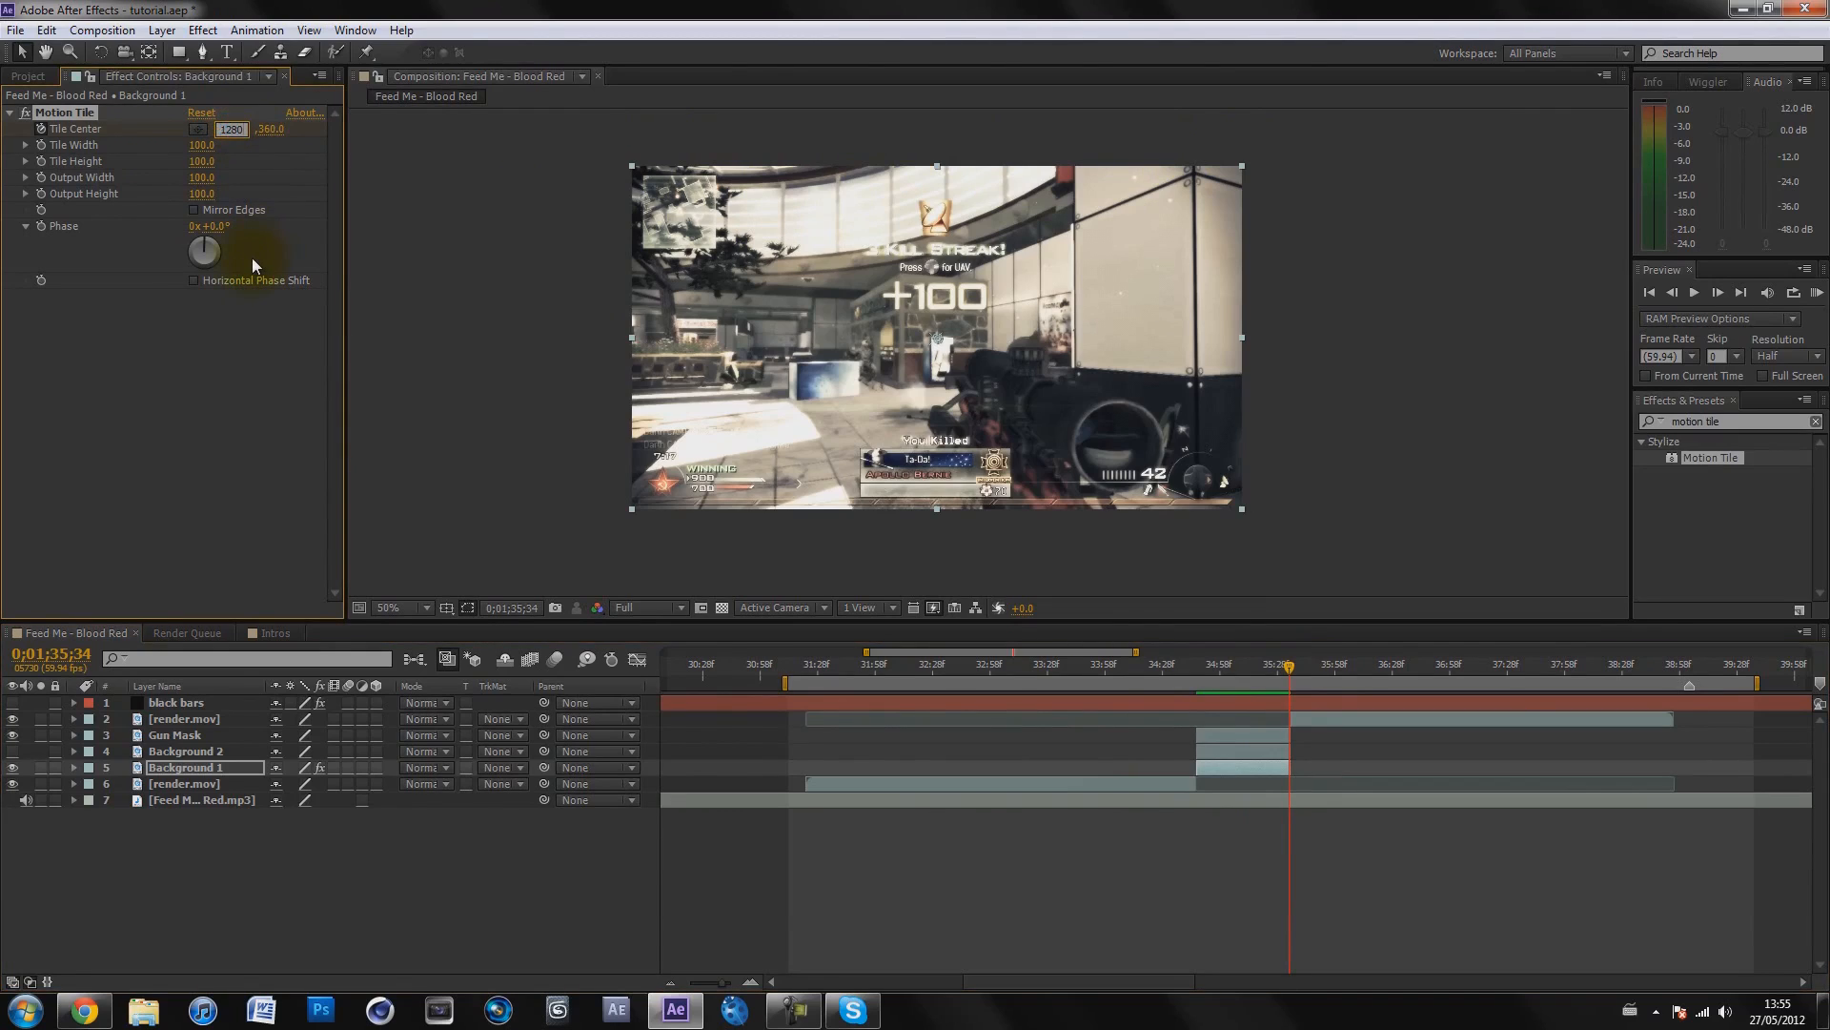
key("Return")
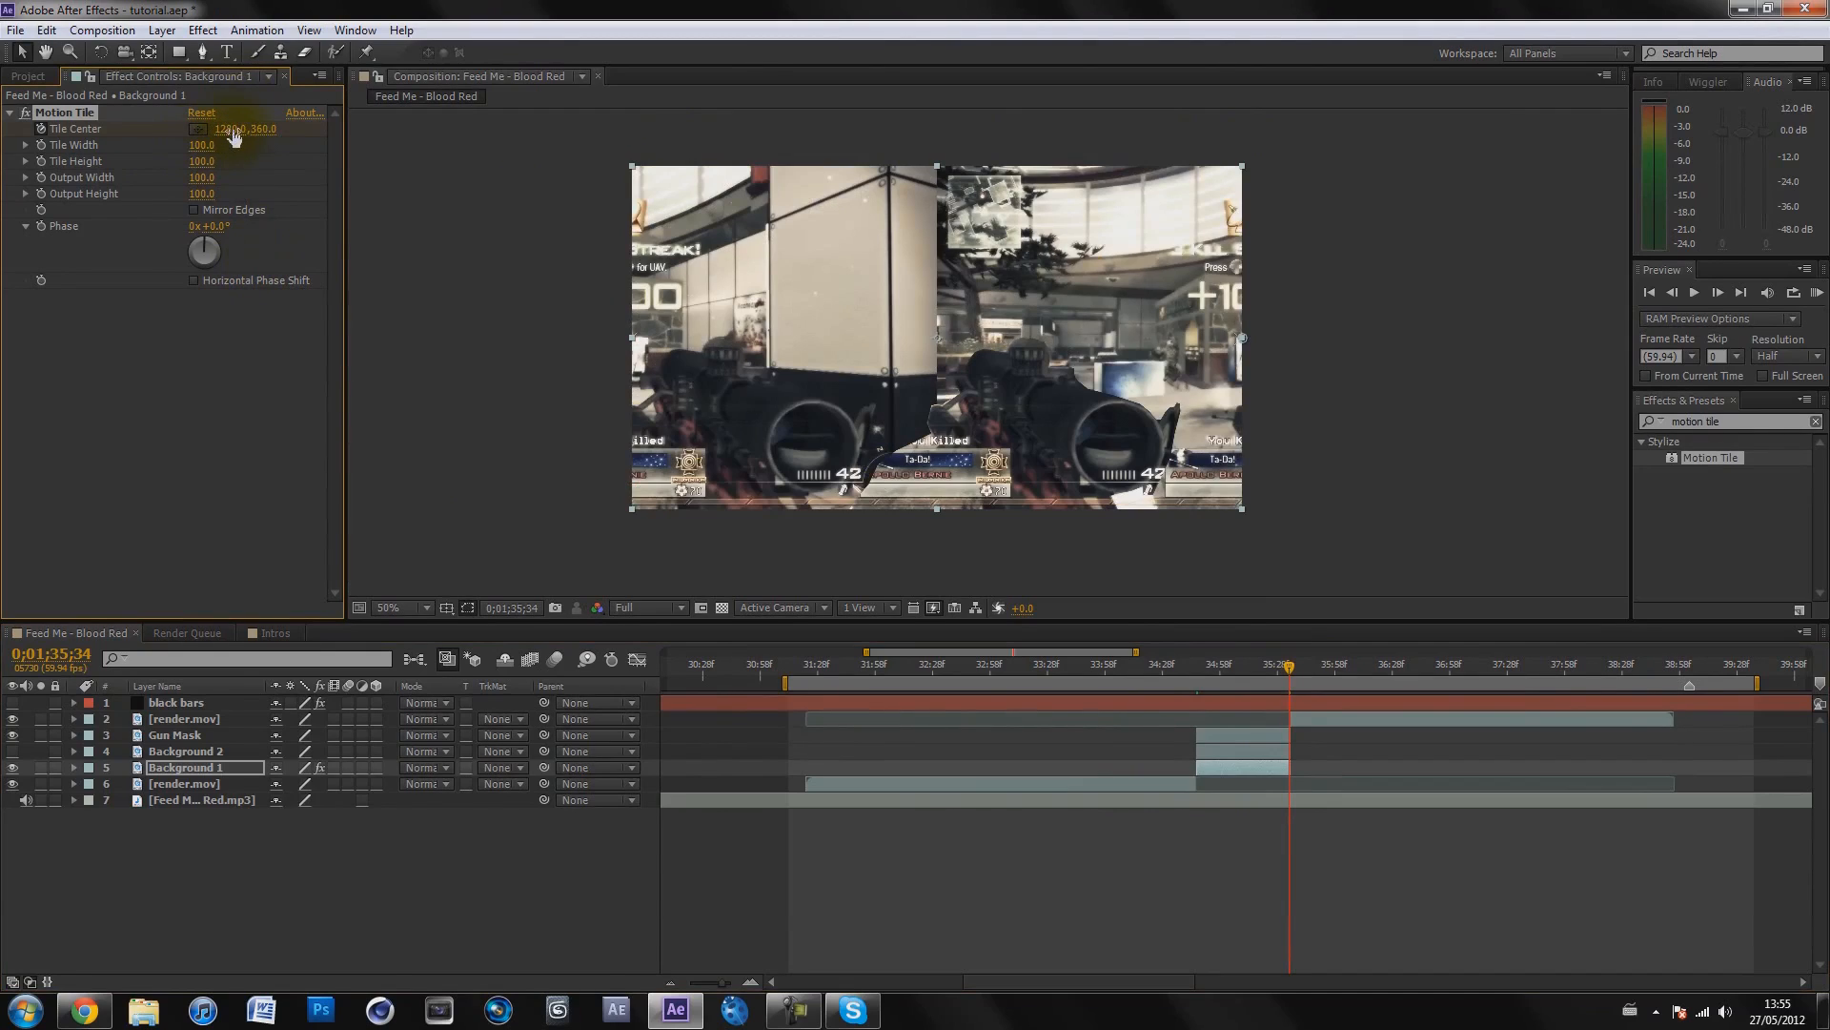
Set the Tile Center's X value at the end of the Background 1 clip to 1920
left_click_drag(233, 137, 874, 165)
left_click(231, 130)
type("1920")
key("Return")
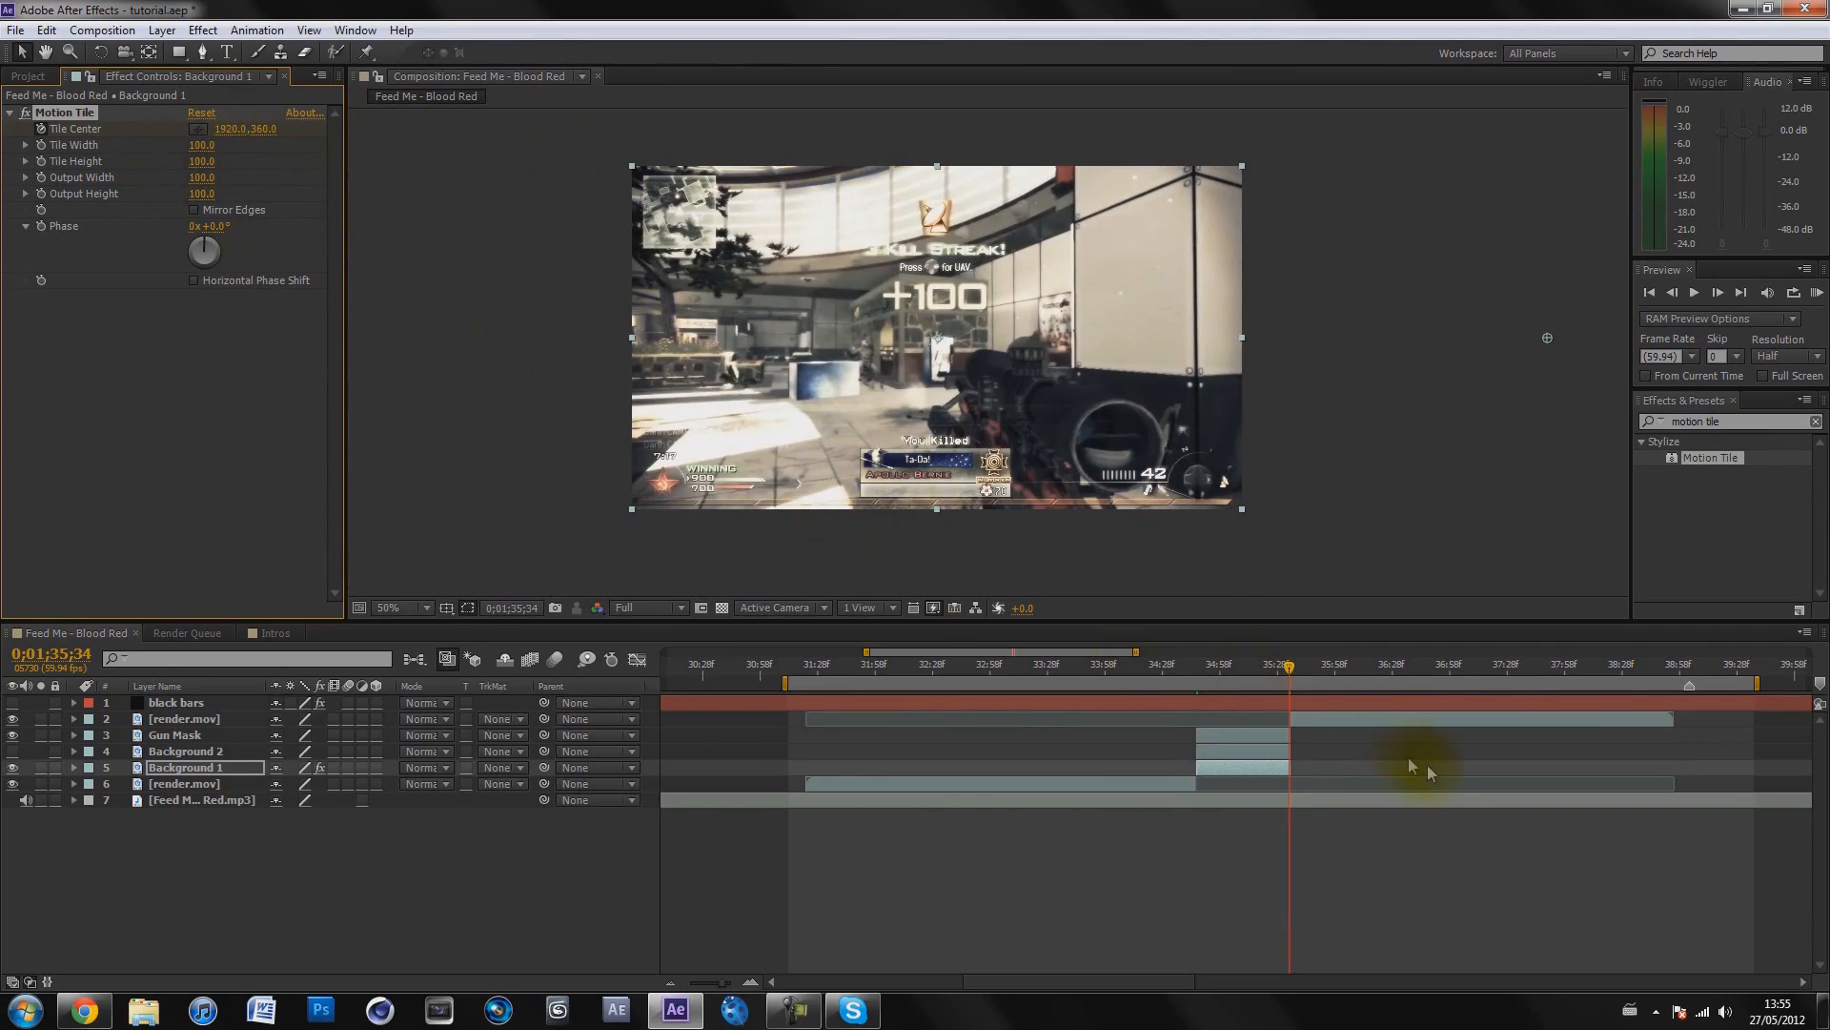
Reveal the keyframed properties of the Background 1 layer in the timeline
mouse_move(1289, 667)
left_mouse_down()
mouse_move(1198, 662)
mouse_move(1286, 674)
left_mouse_up()
key("u")
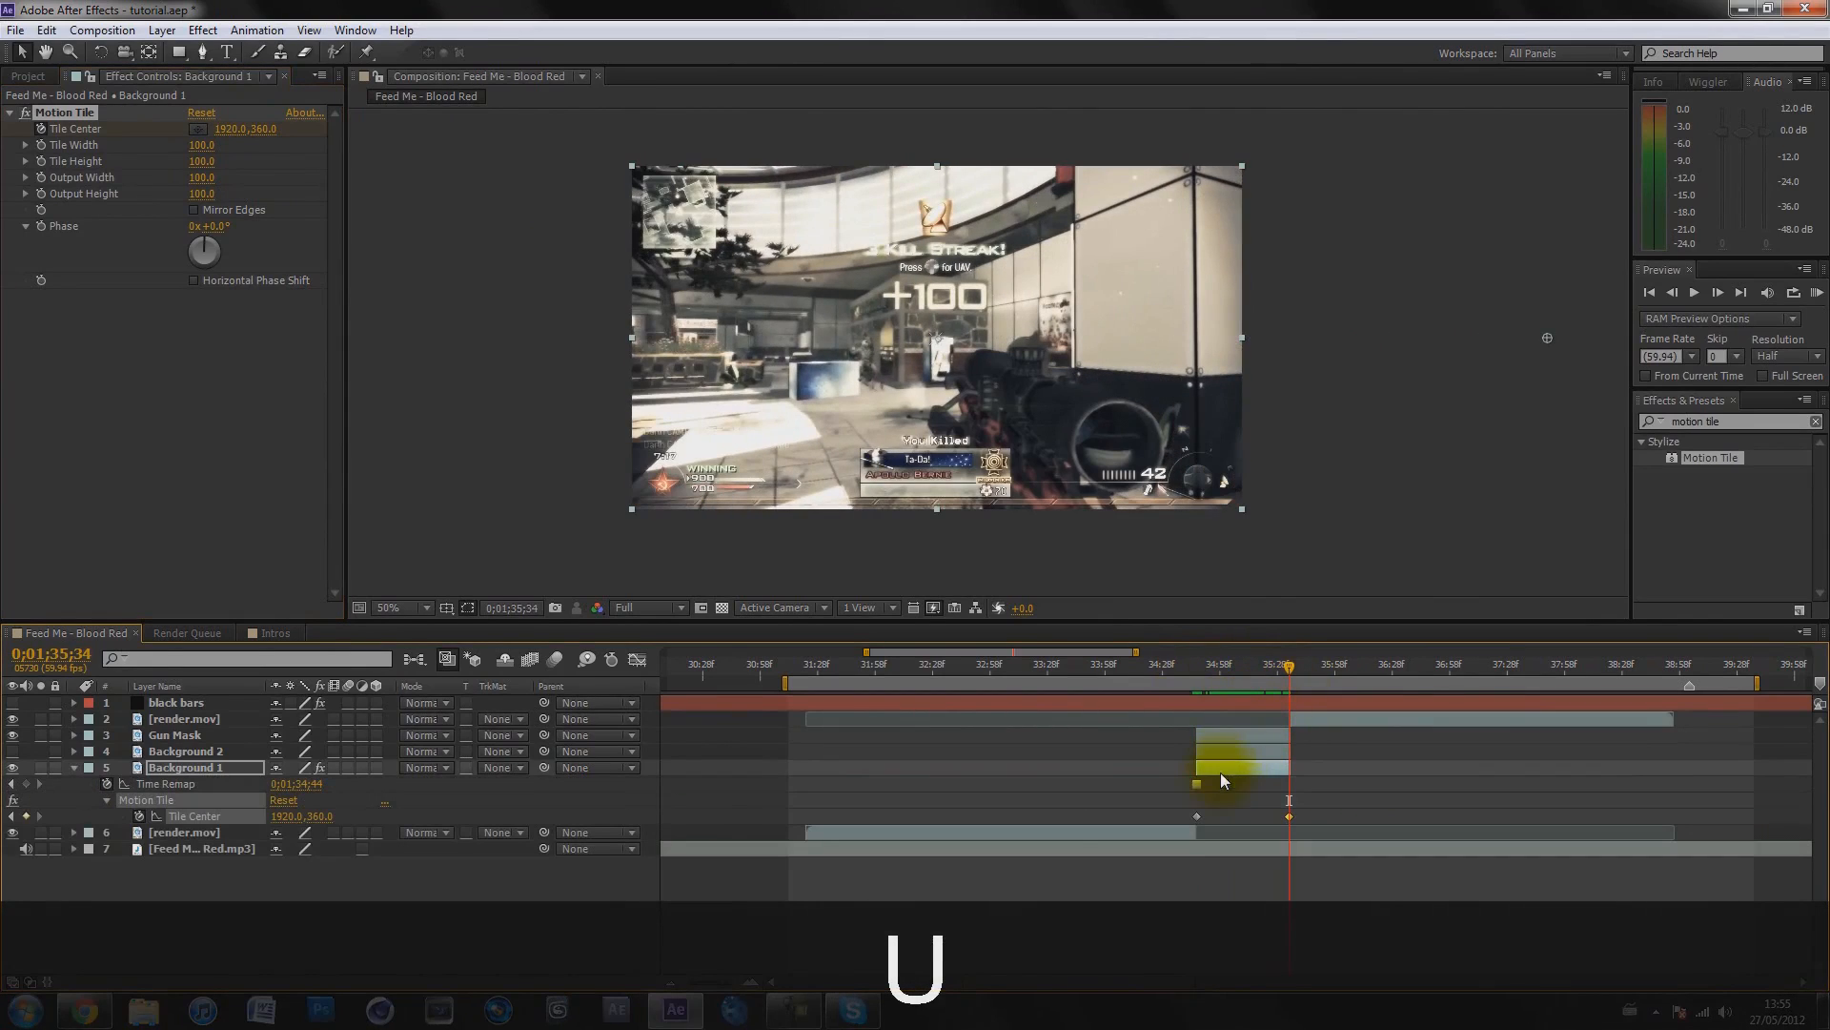
left_click(191, 770)
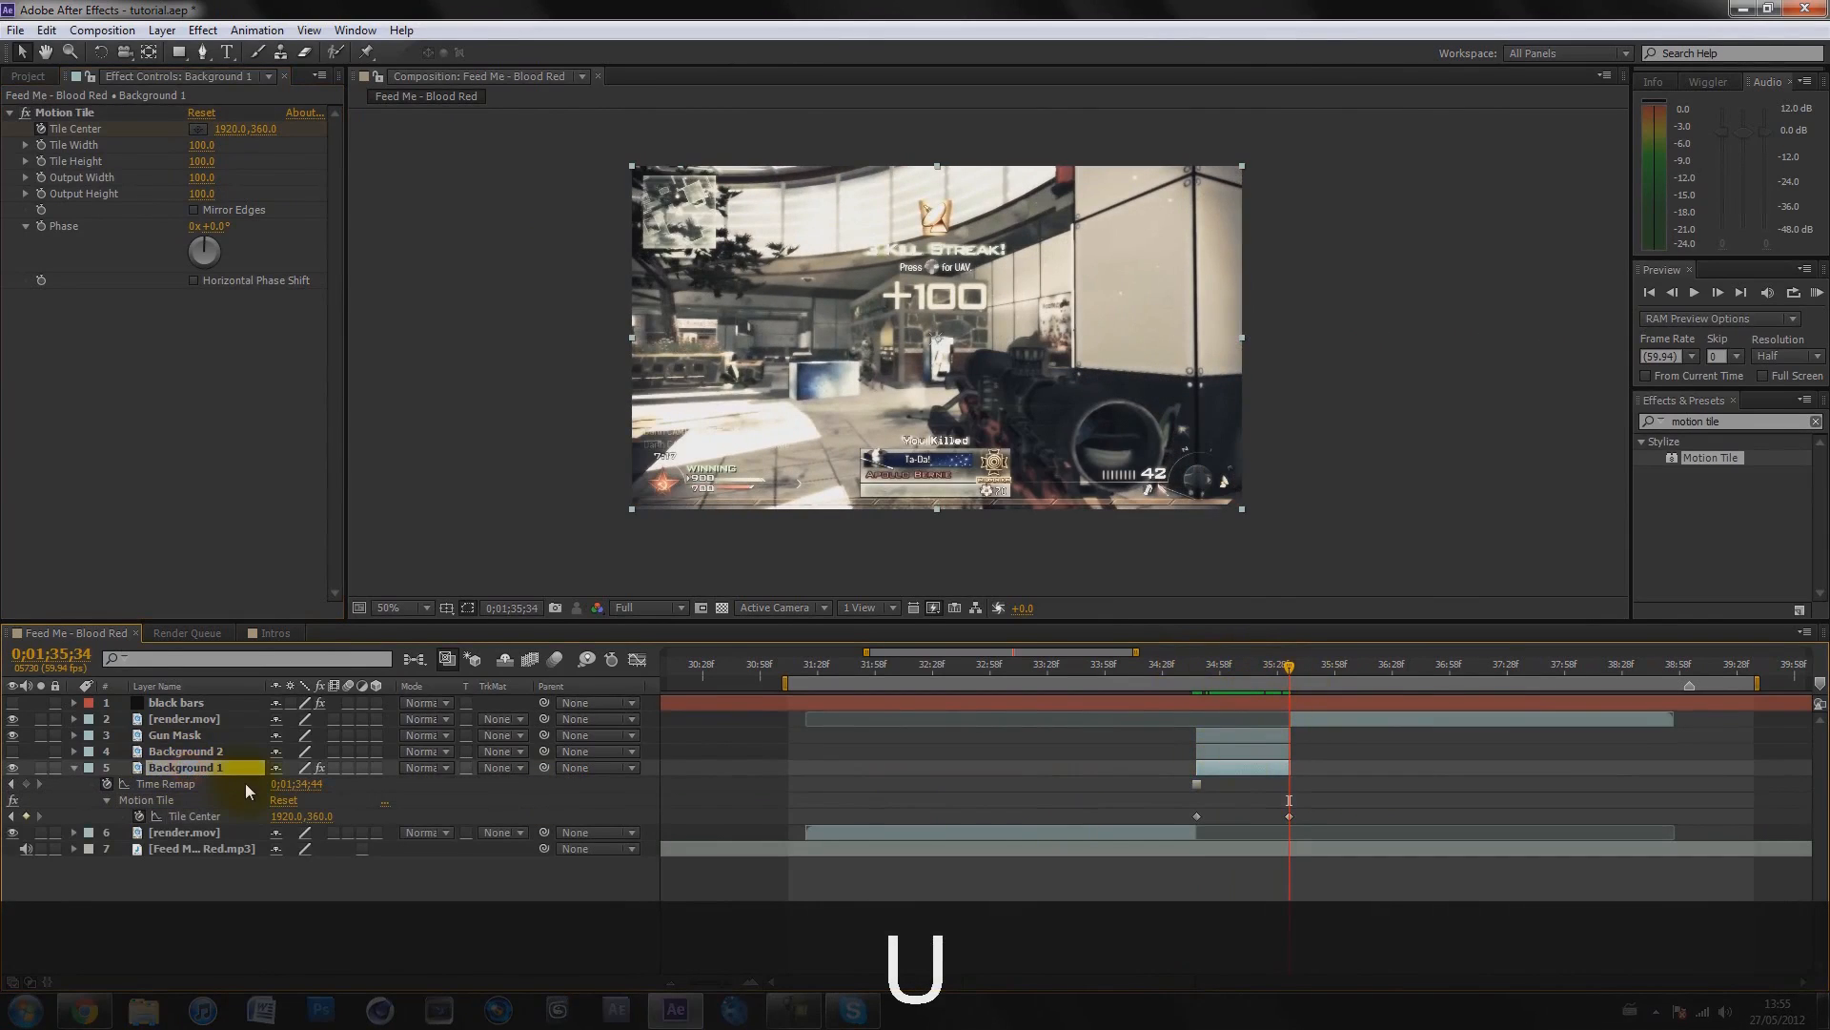
key("u")
key("u")
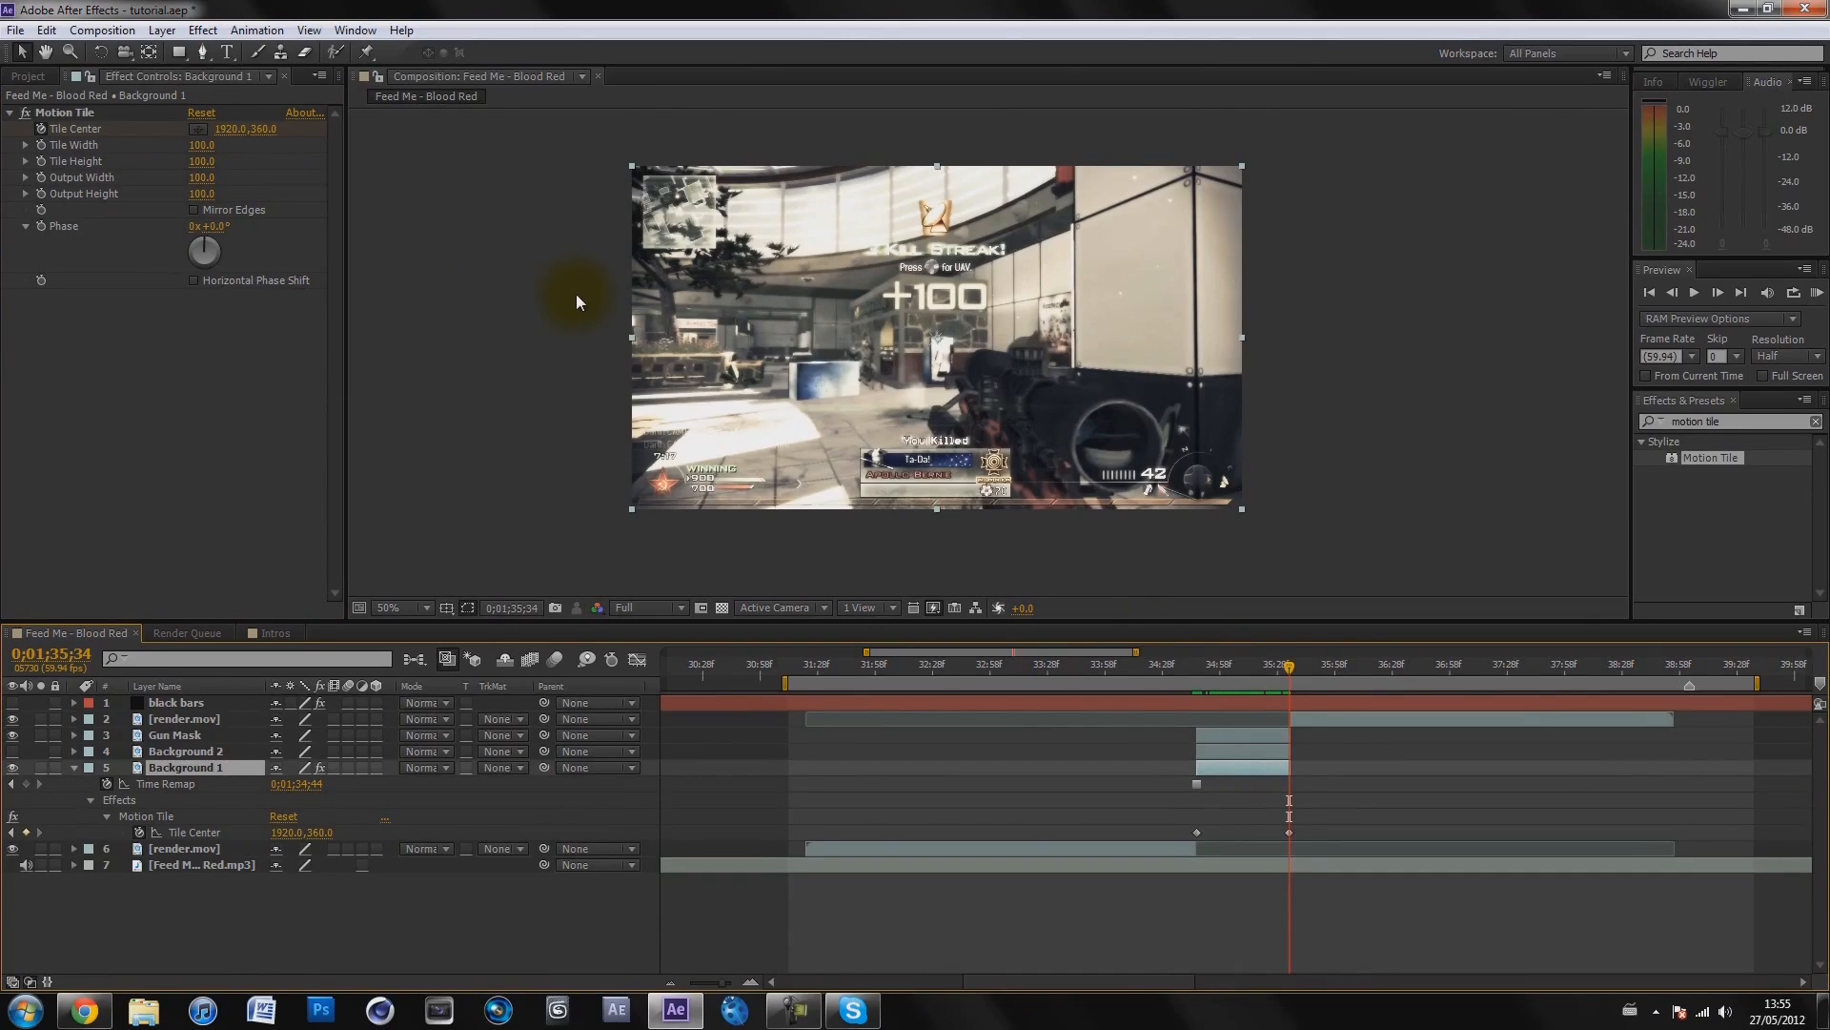
Set the Tile Center's X value in the keyframe at the end of Background 1 to 4480
left_click(226, 133)
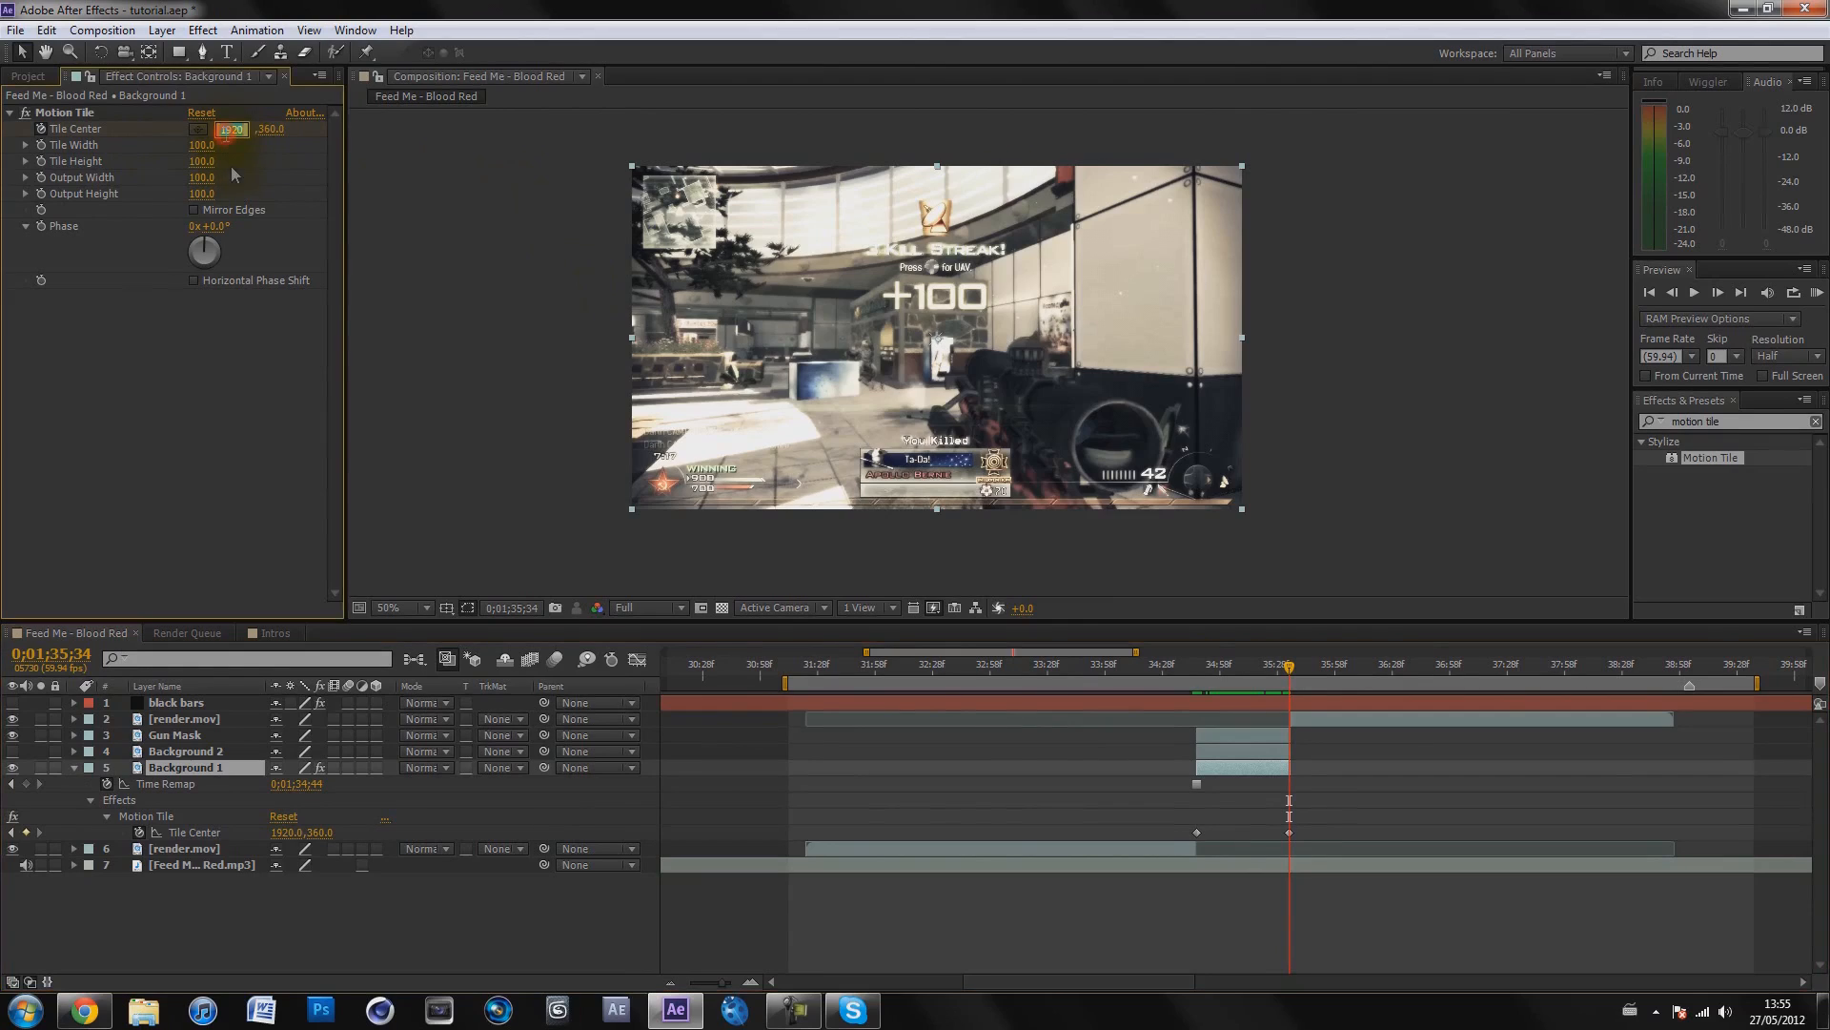
type("4480")
key("Return")
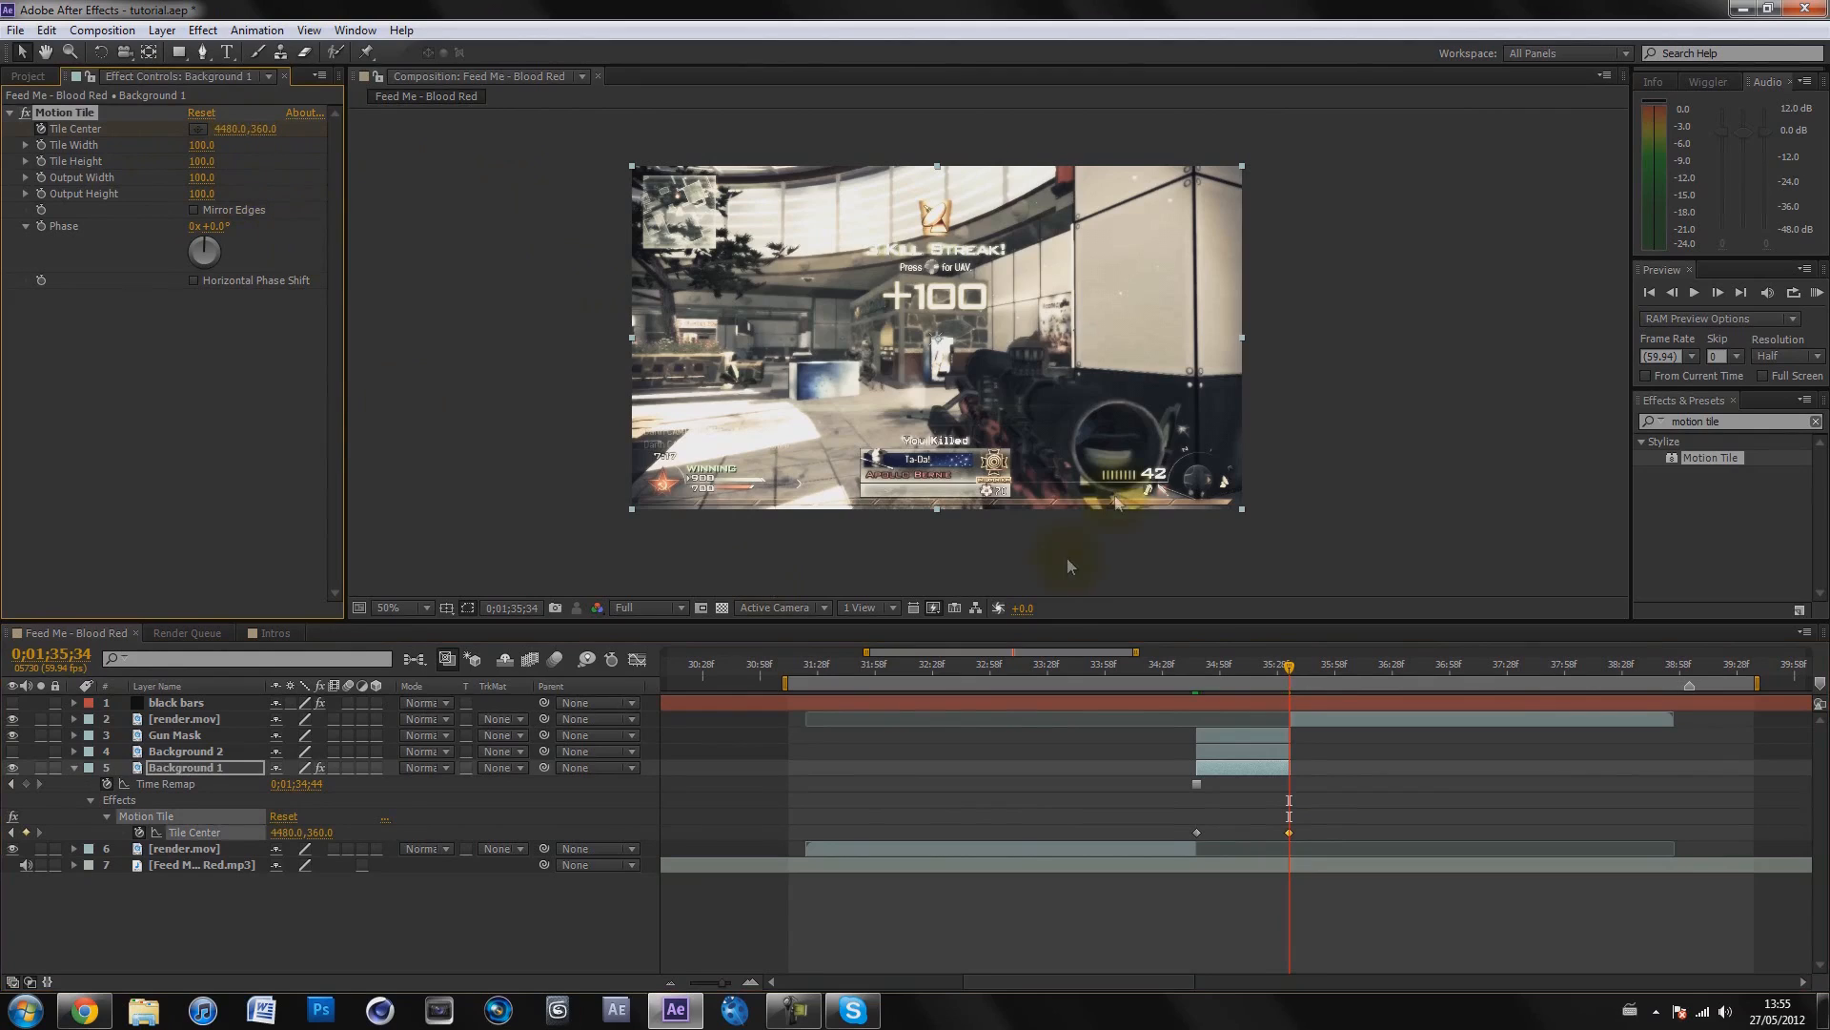
mouse_move(1294, 674)
left_mouse_down()
mouse_move(1195, 665)
mouse_move(1289, 663)
left_mouse_up()
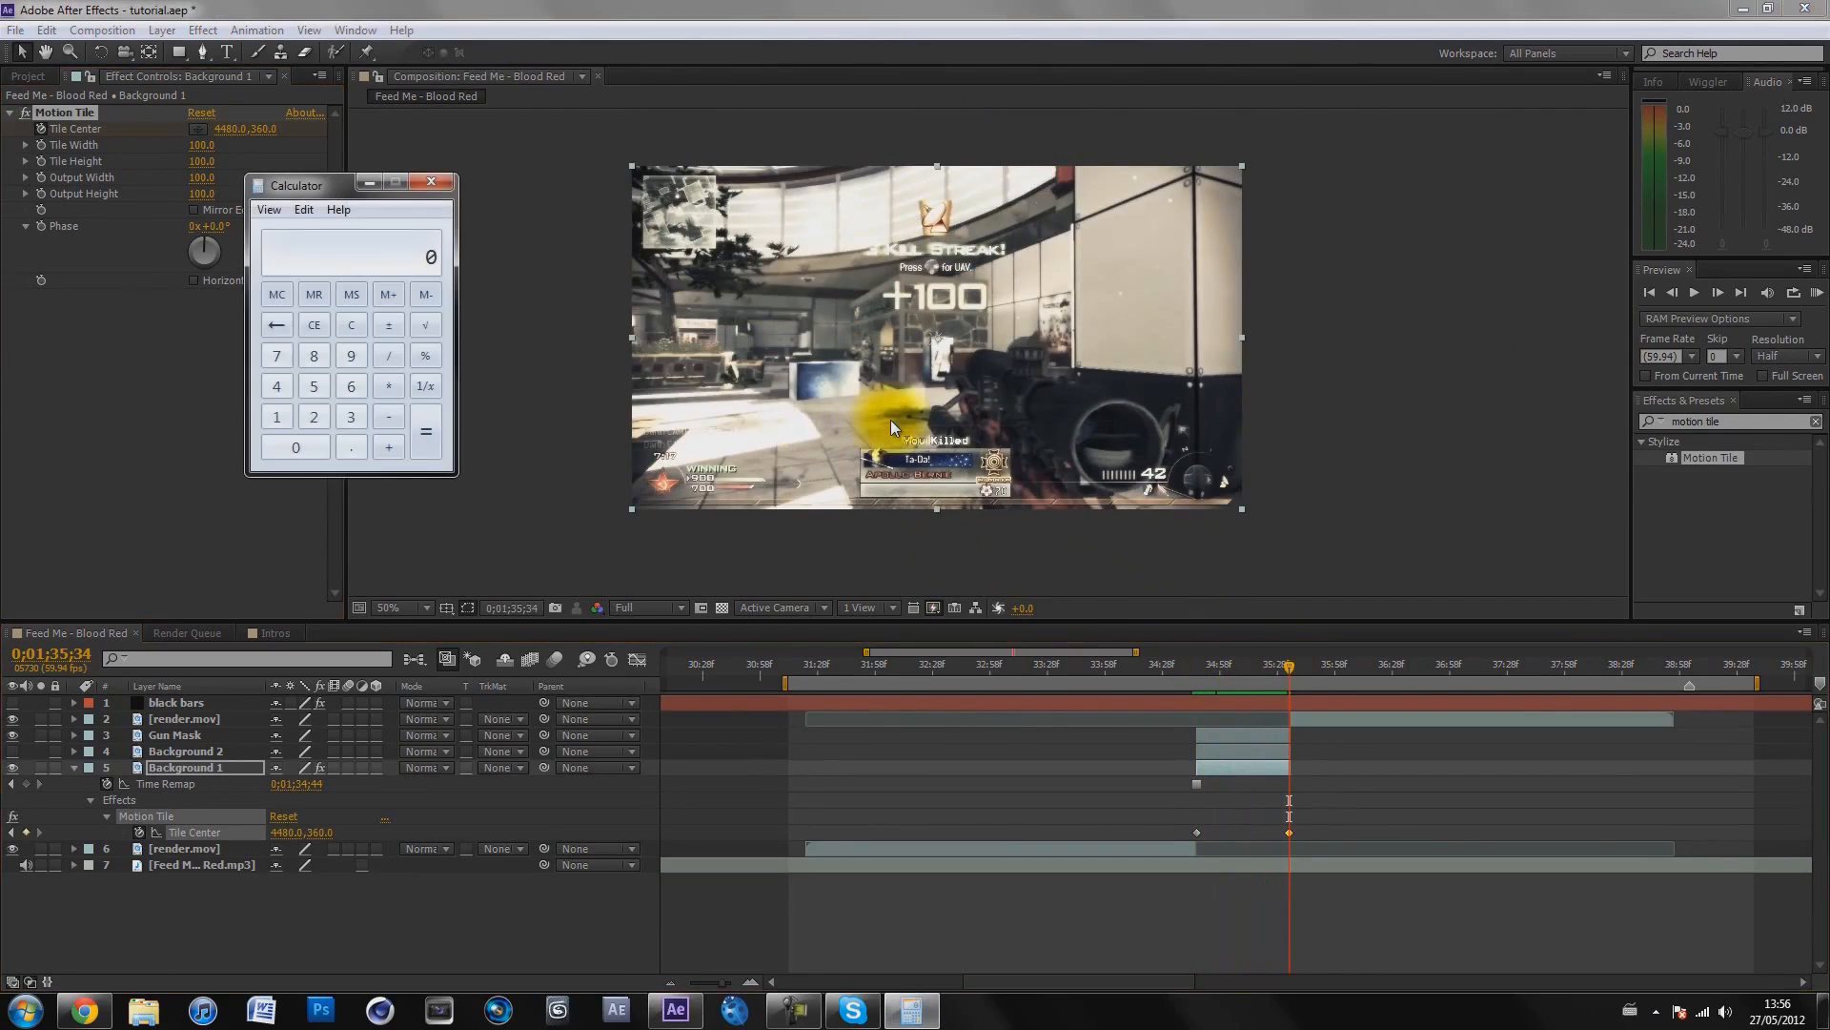
Multiply 640 by 9 in the Calculator and close it
left_click(349, 385)
left_click(276, 385)
left_click(296, 447)
left_click(385, 386)
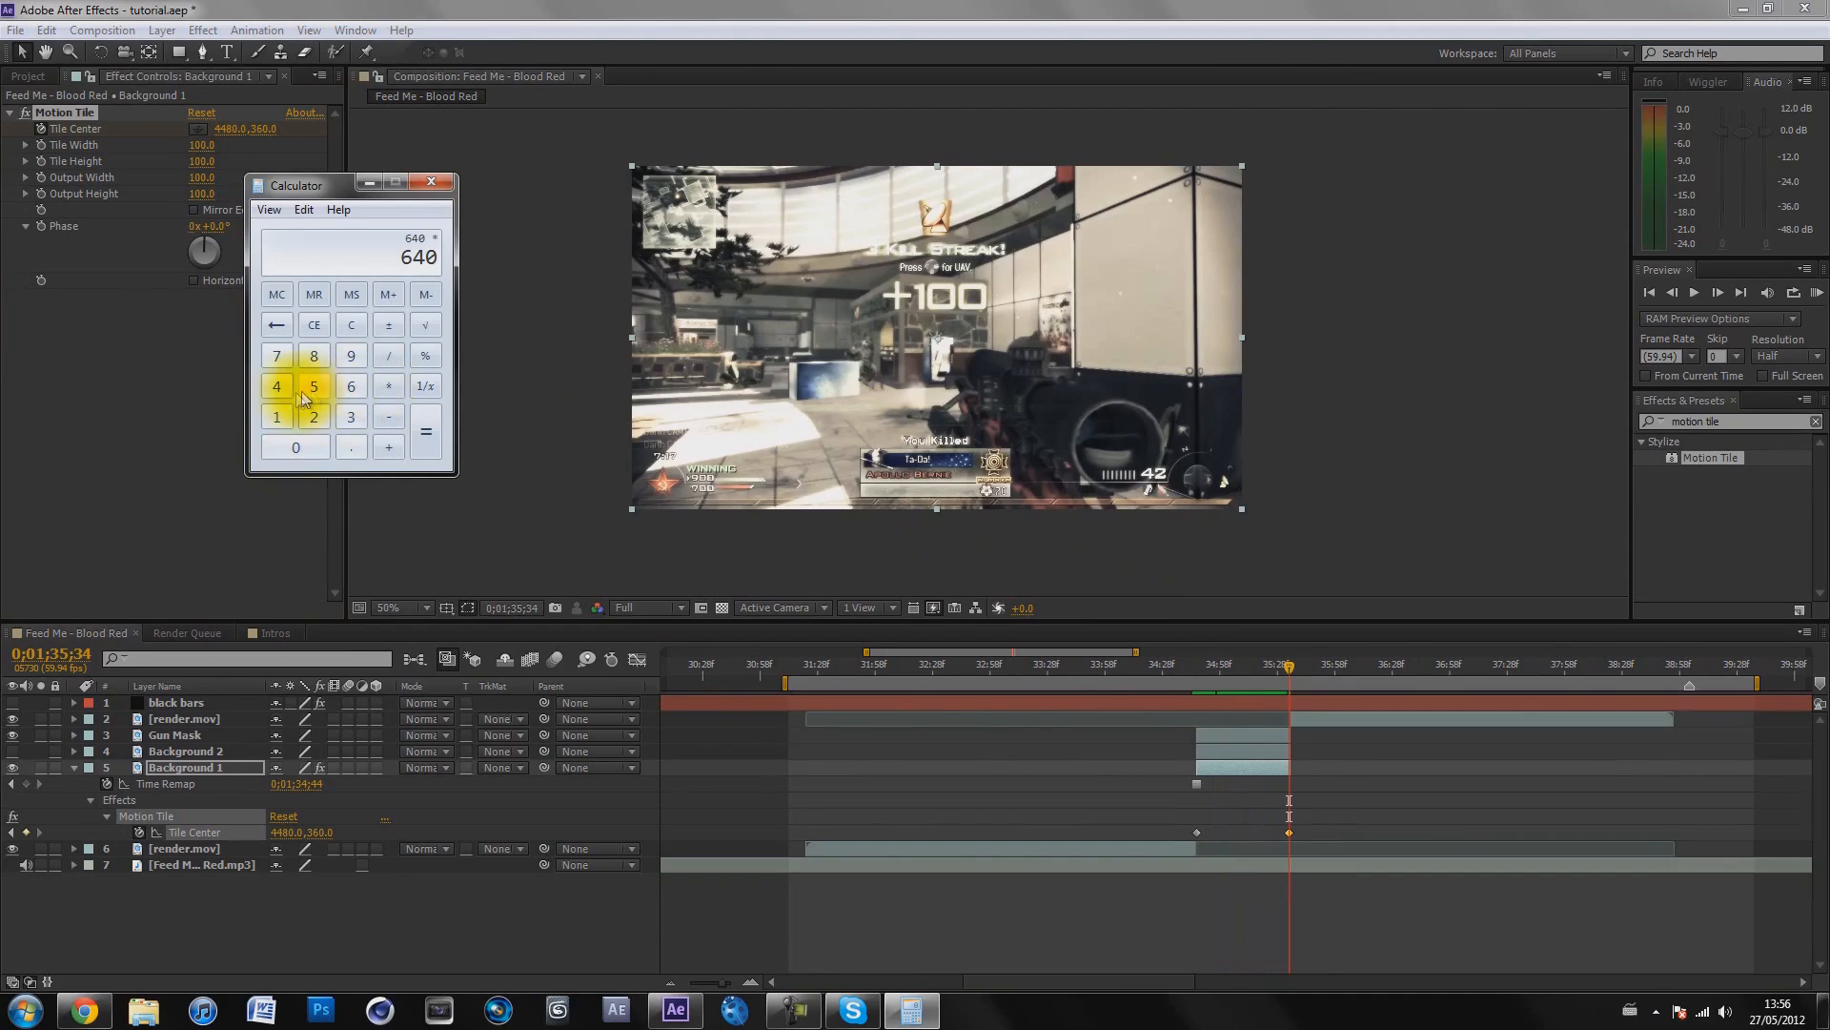
left_click(349, 359)
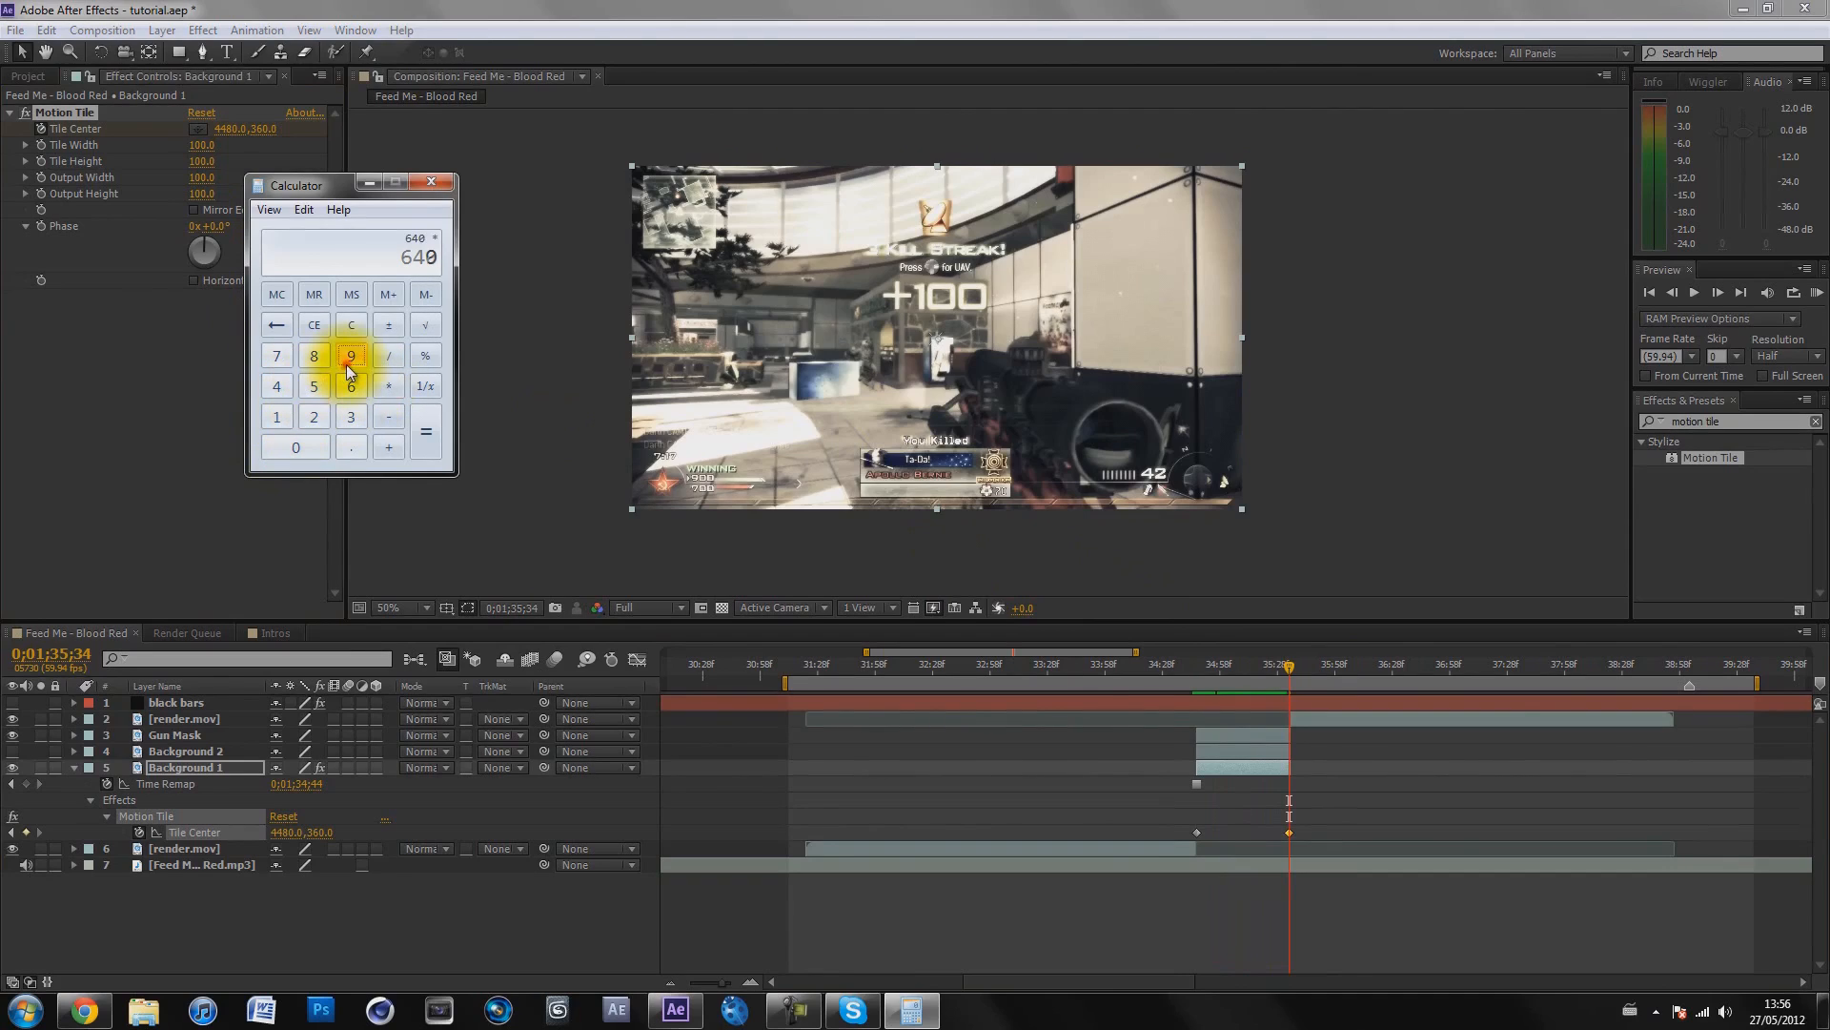
left_click(422, 429)
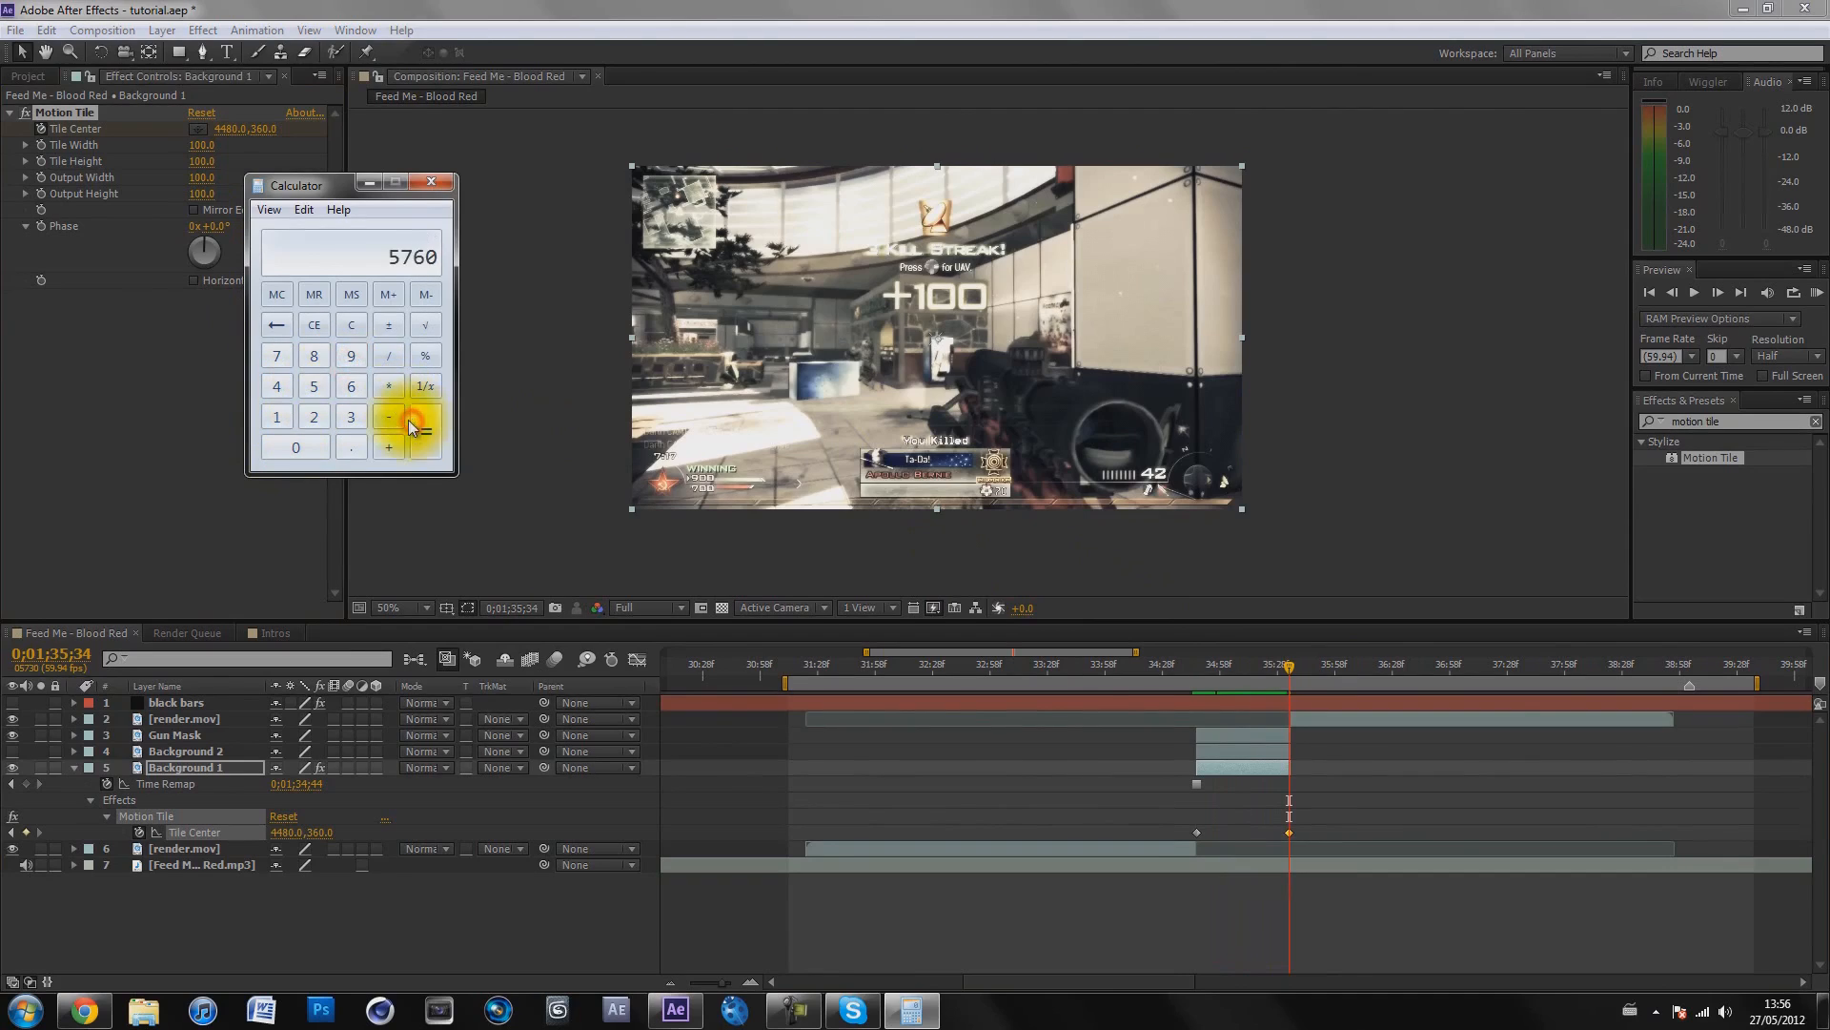
left_click(430, 186)
Check the gun's edges near the end of the tile movement (0;01;35;29) and set the Gun Mask layer's mask feather to 10 pixels
left_click(1206, 665)
left_click_drag(1213, 665, 1280, 658)
scroll(959, 408, "up", 2)
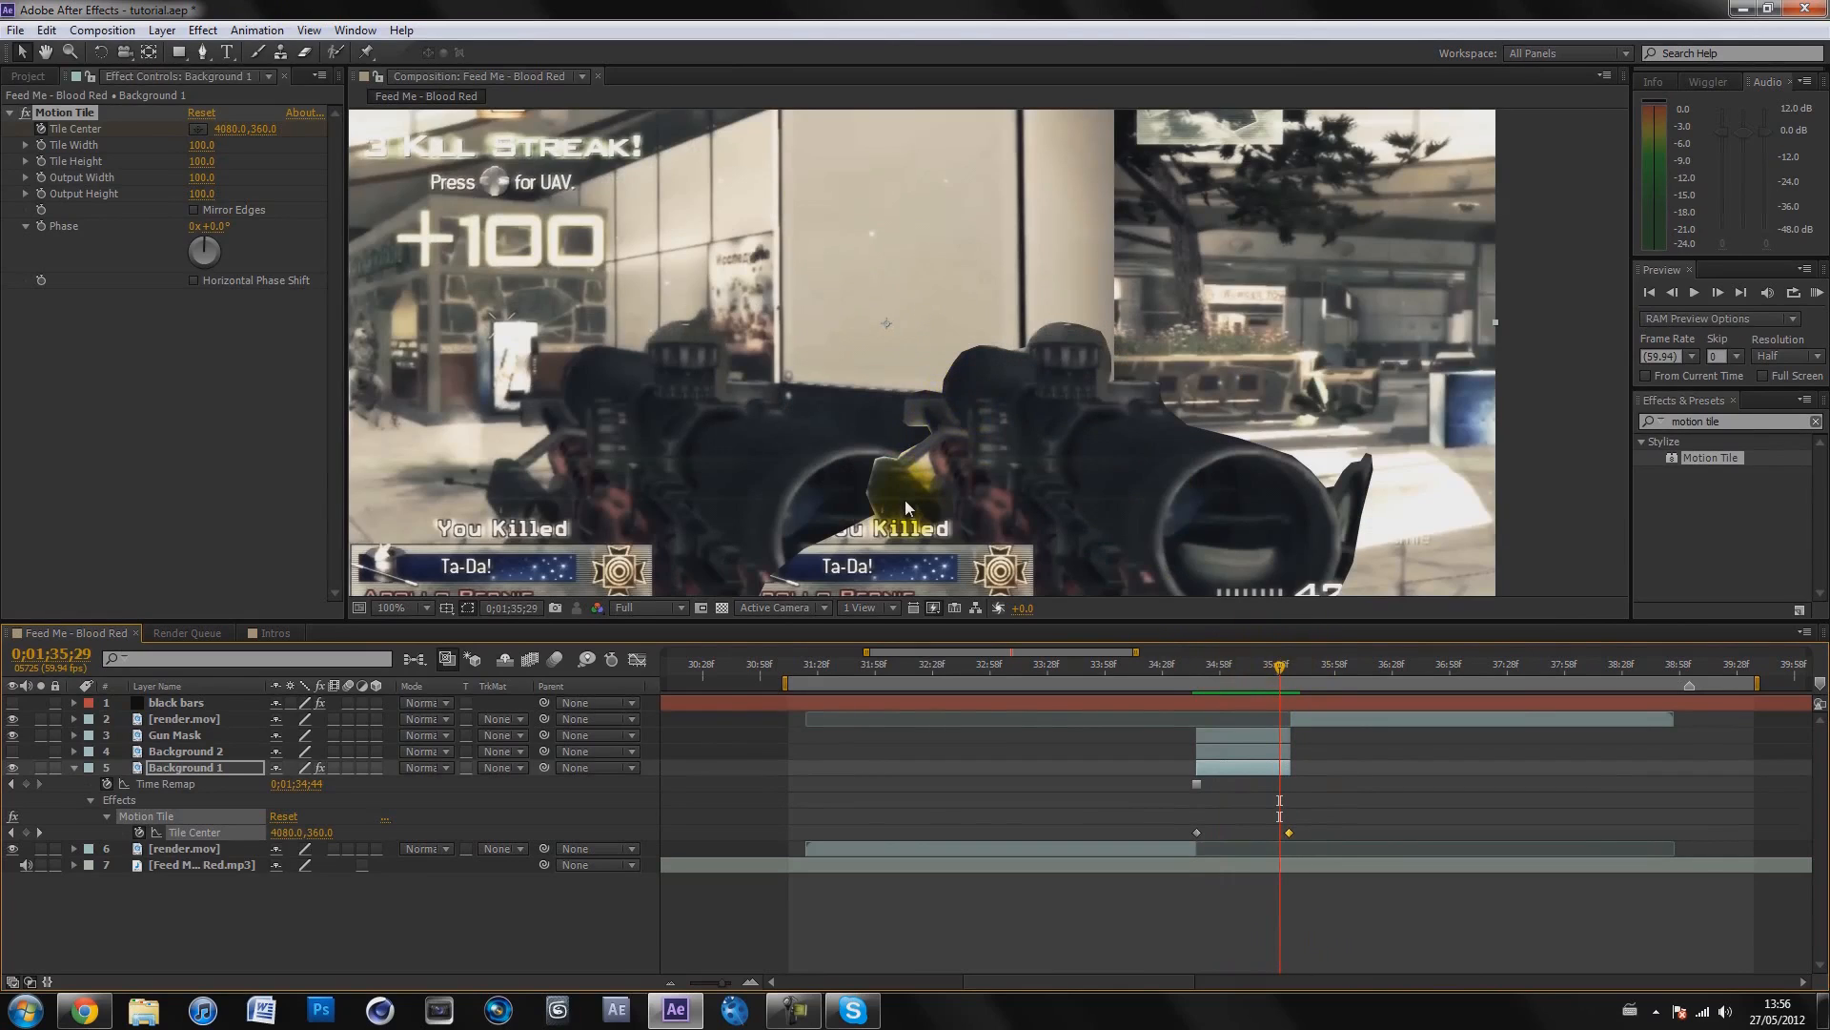
scroll(930, 425, "up", 1)
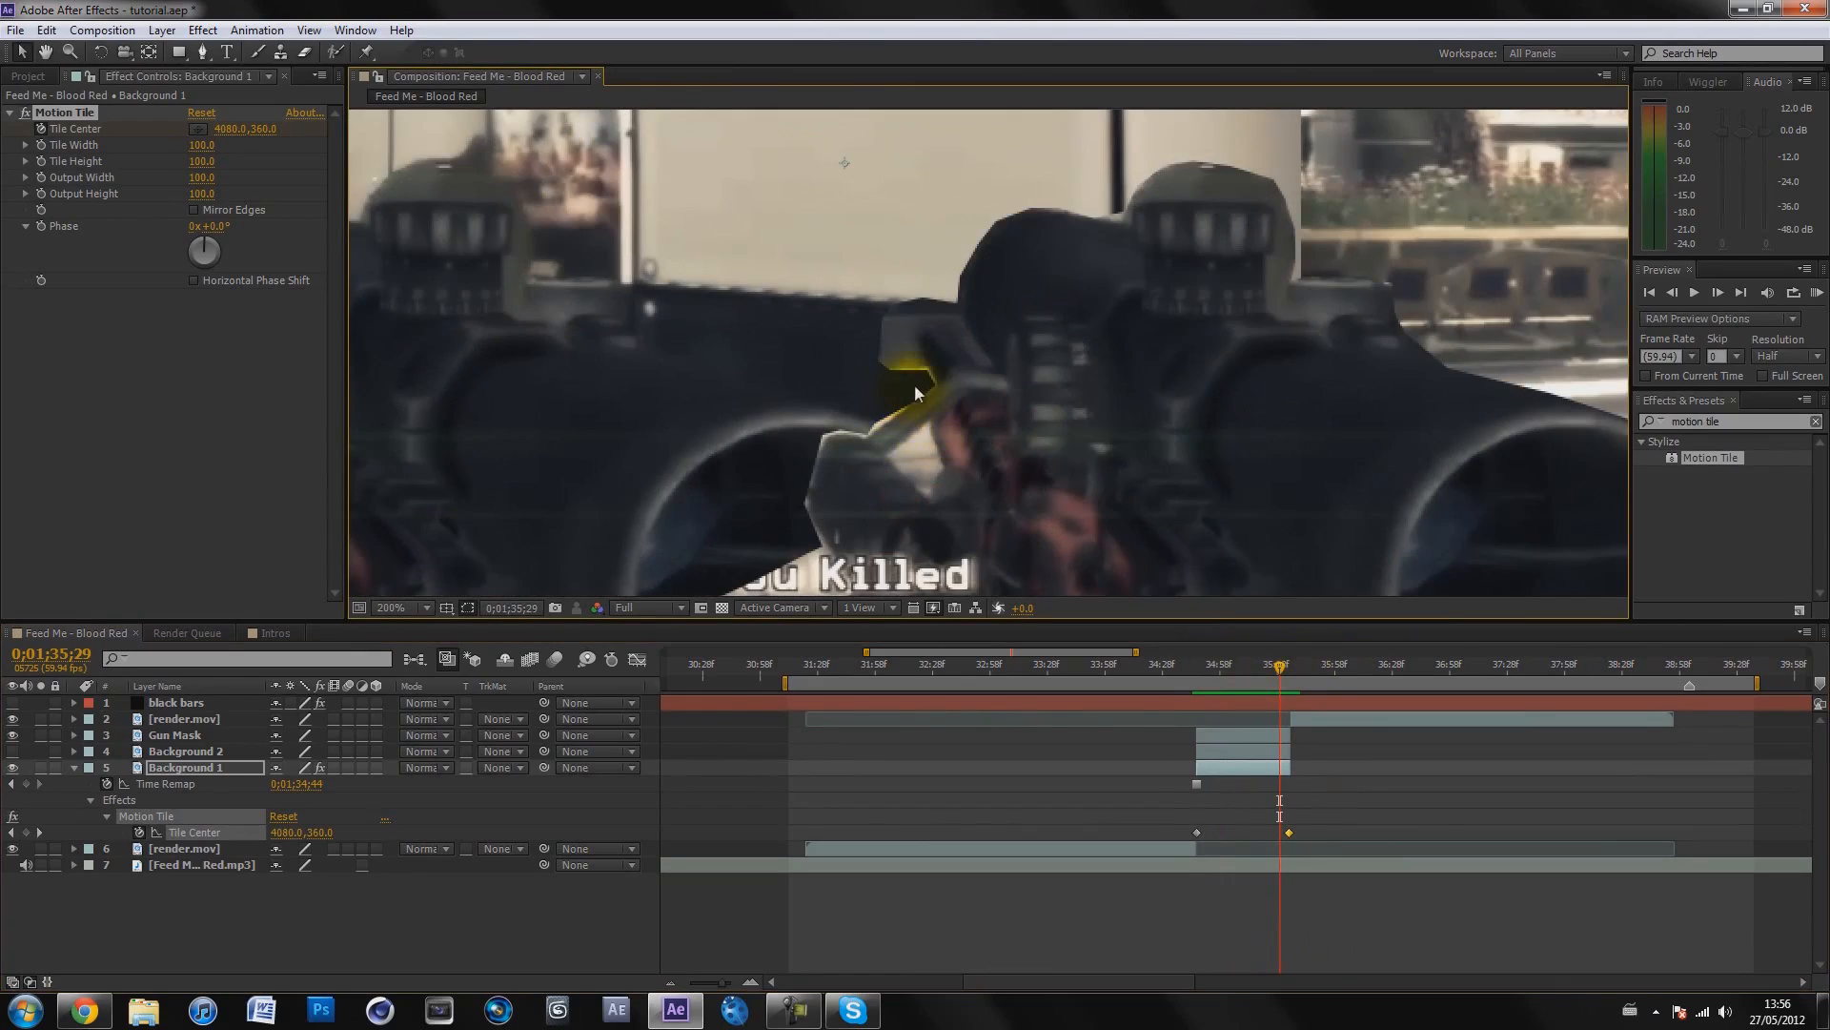
scroll(914, 386, "down", 1)
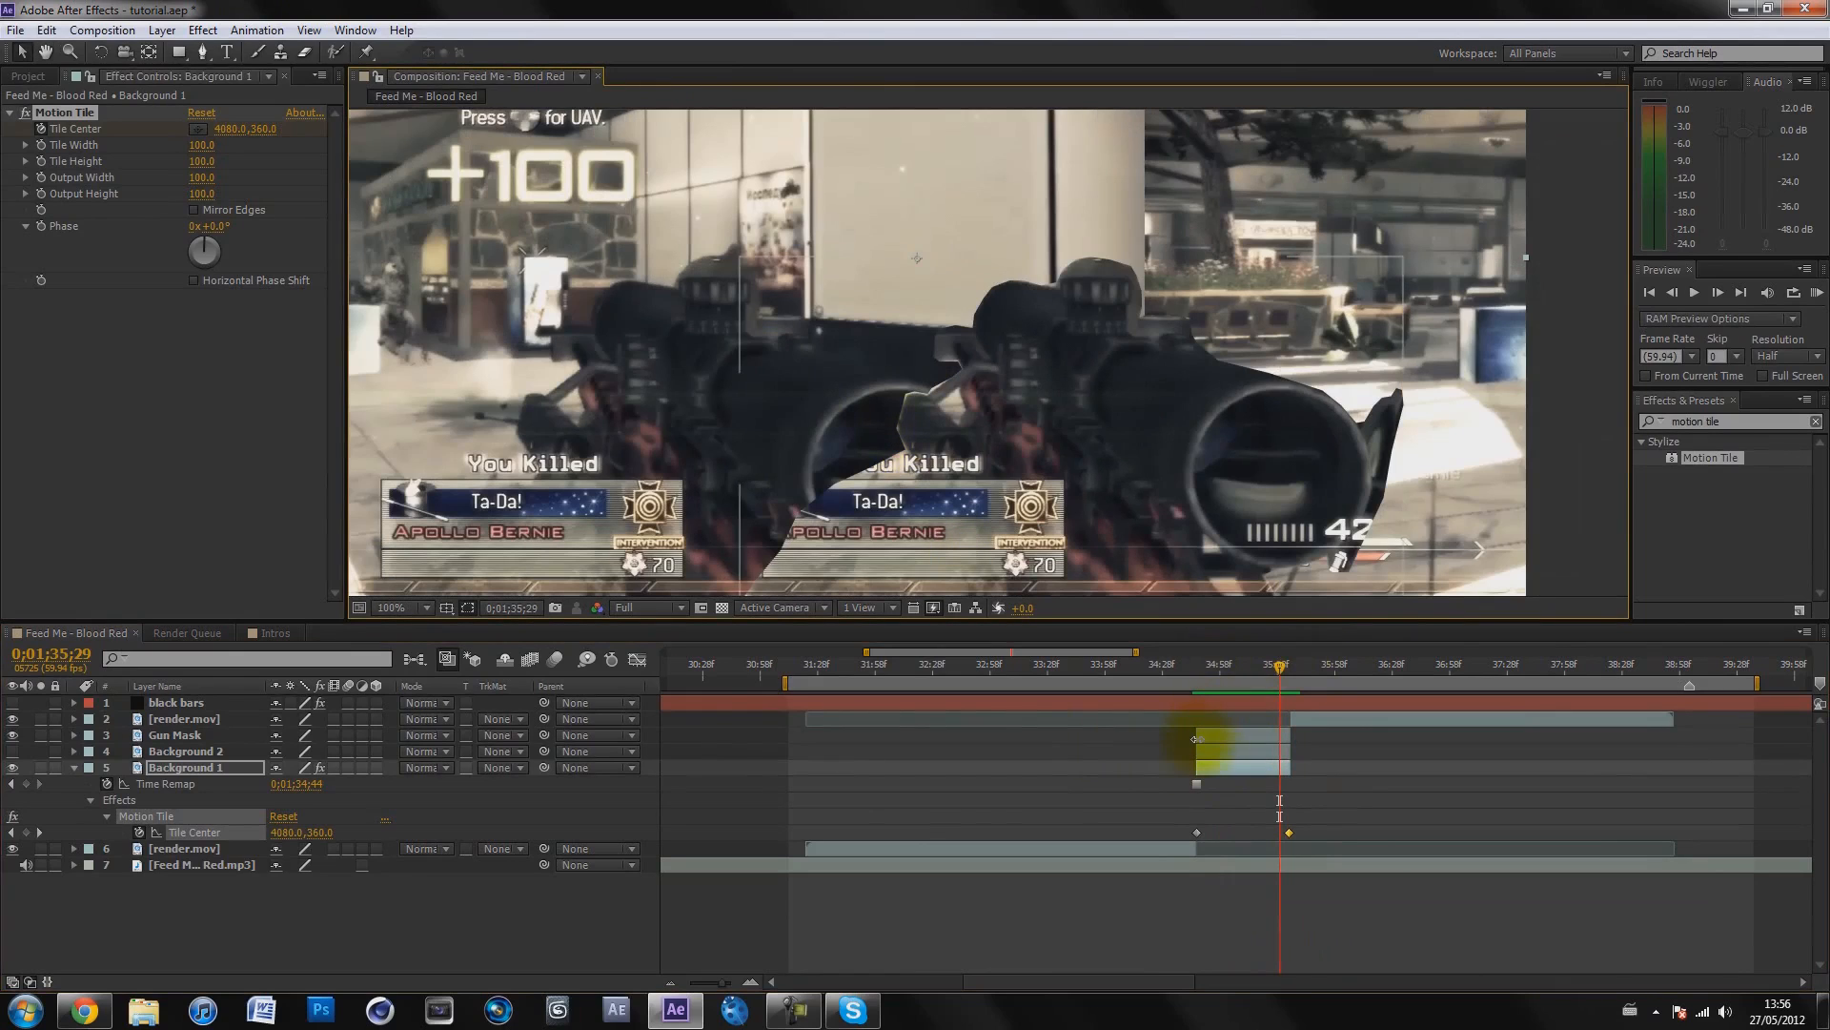
left_click(1224, 736)
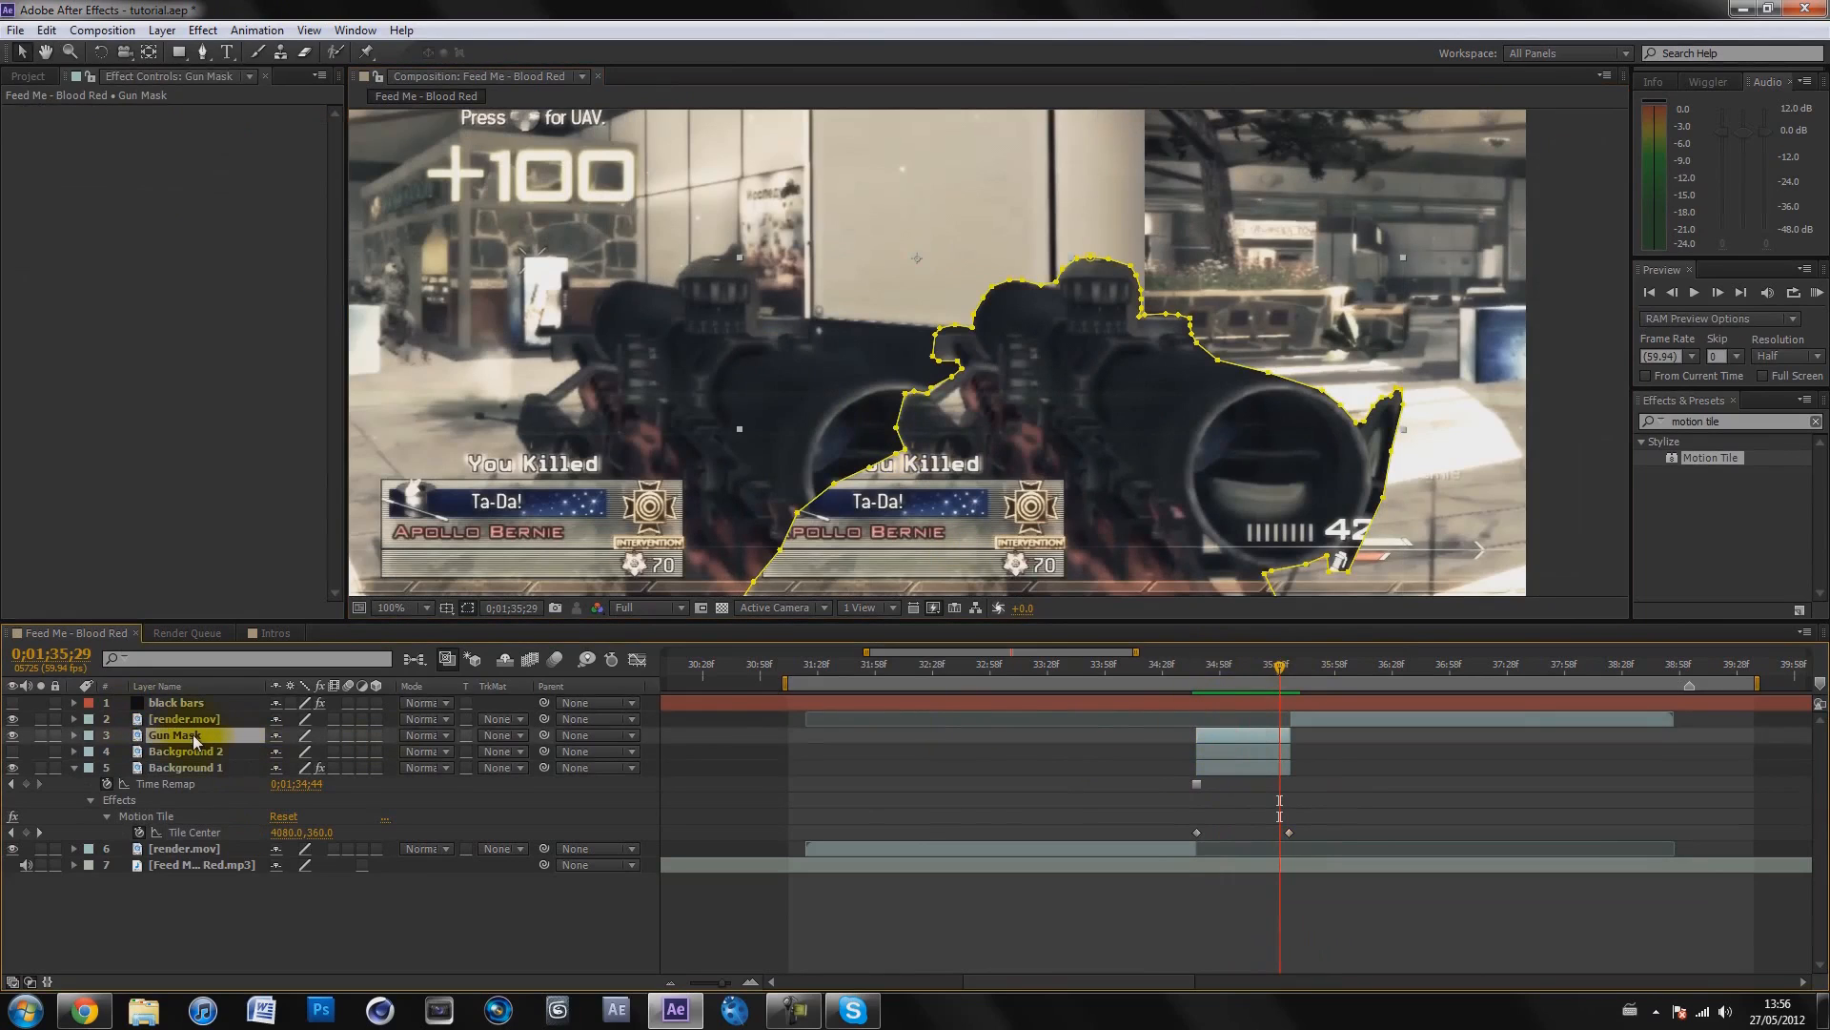
key("f")
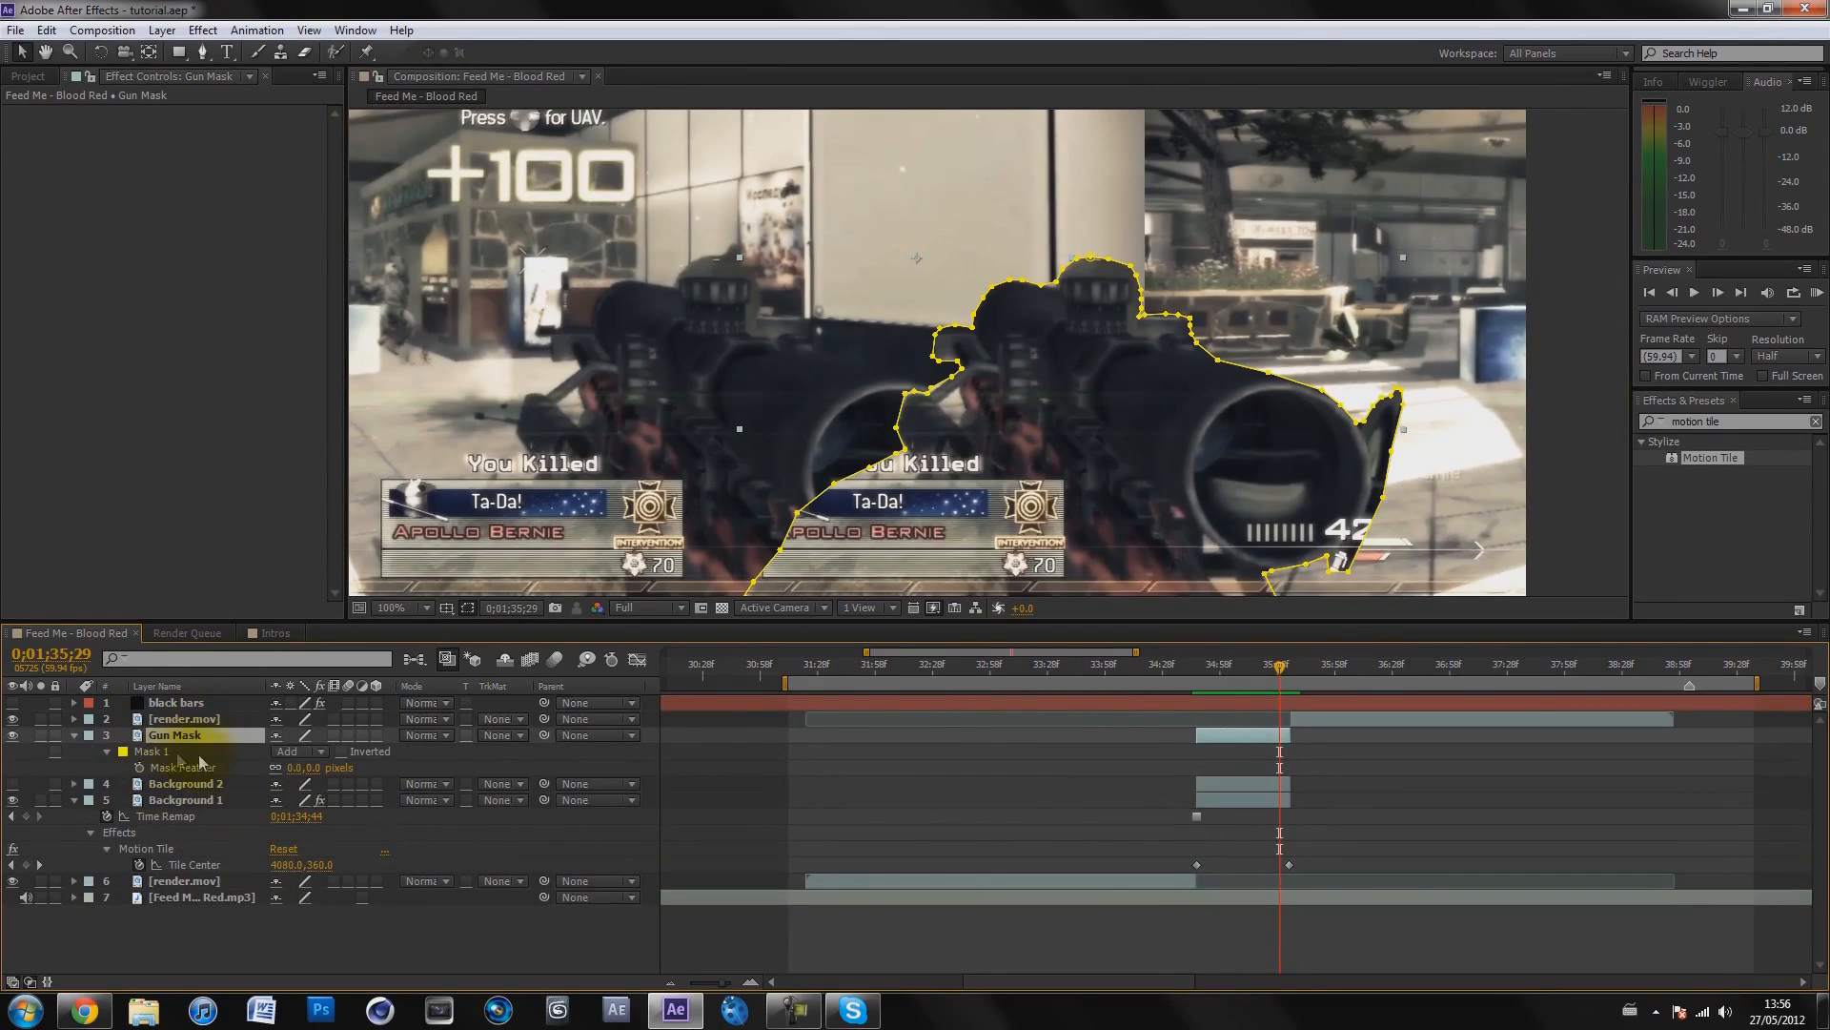
left_click(318, 768)
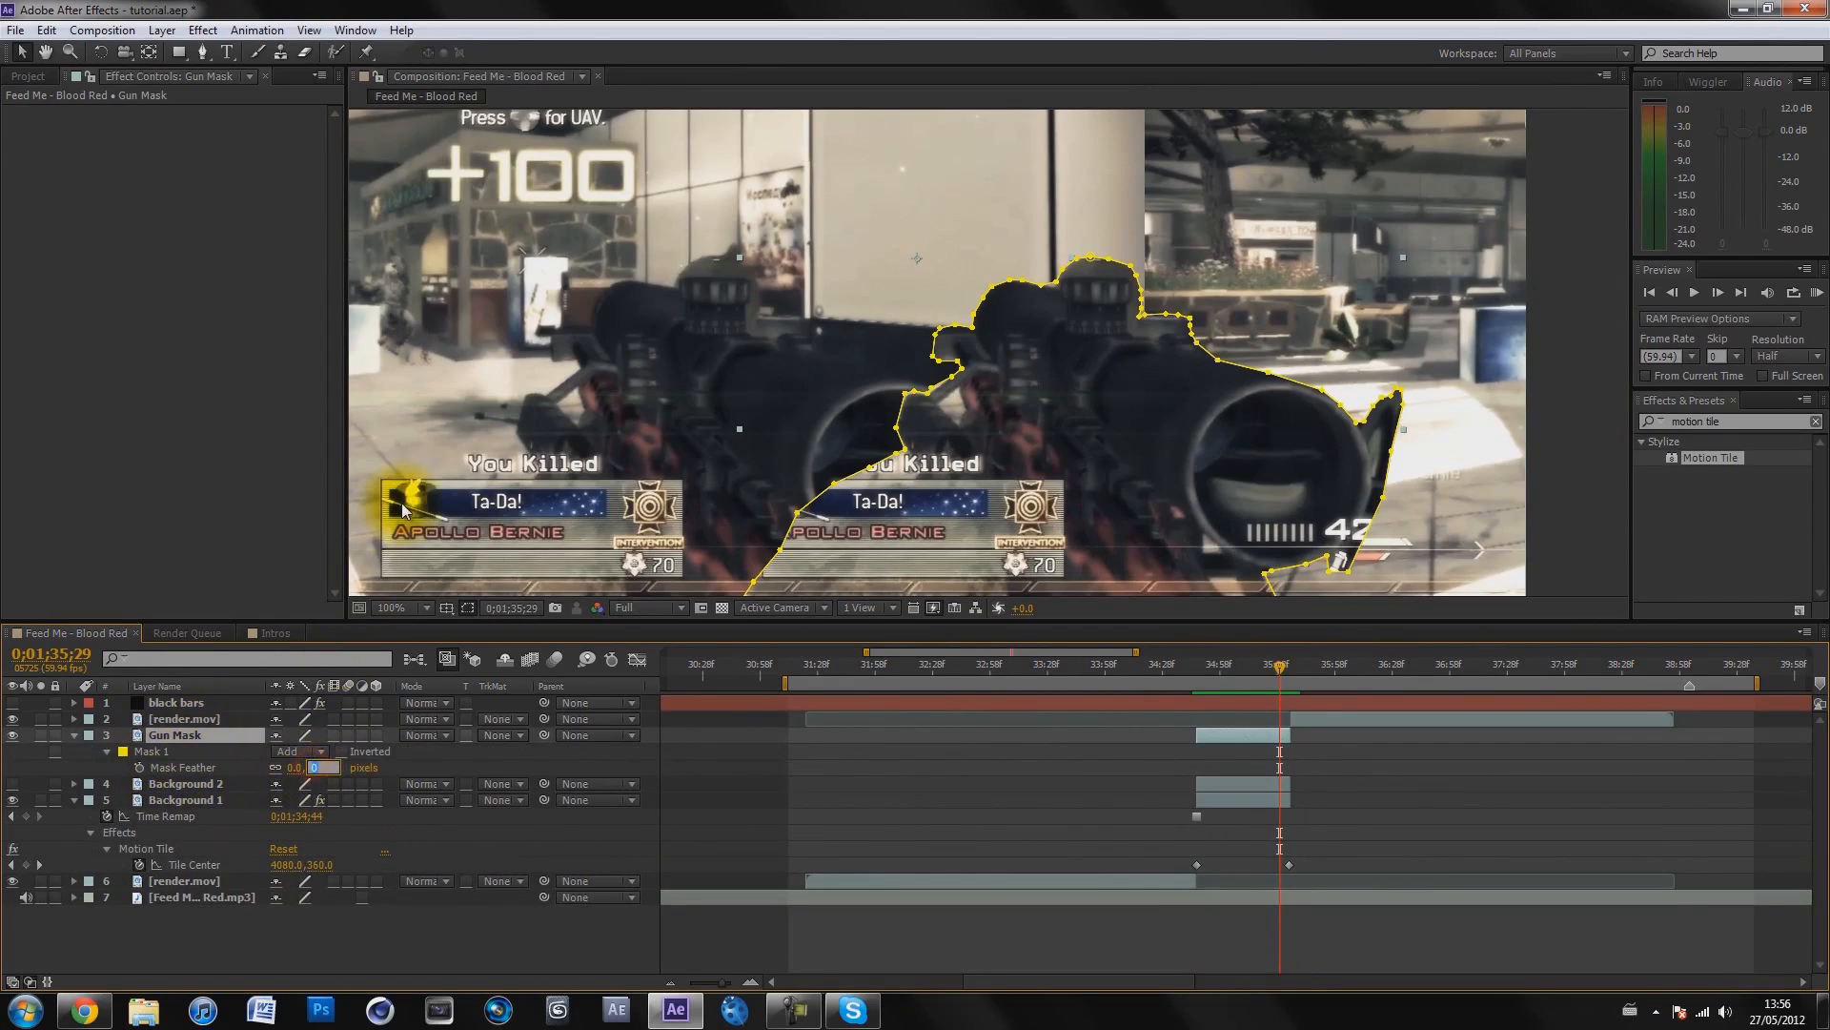
type("10")
key("Return")
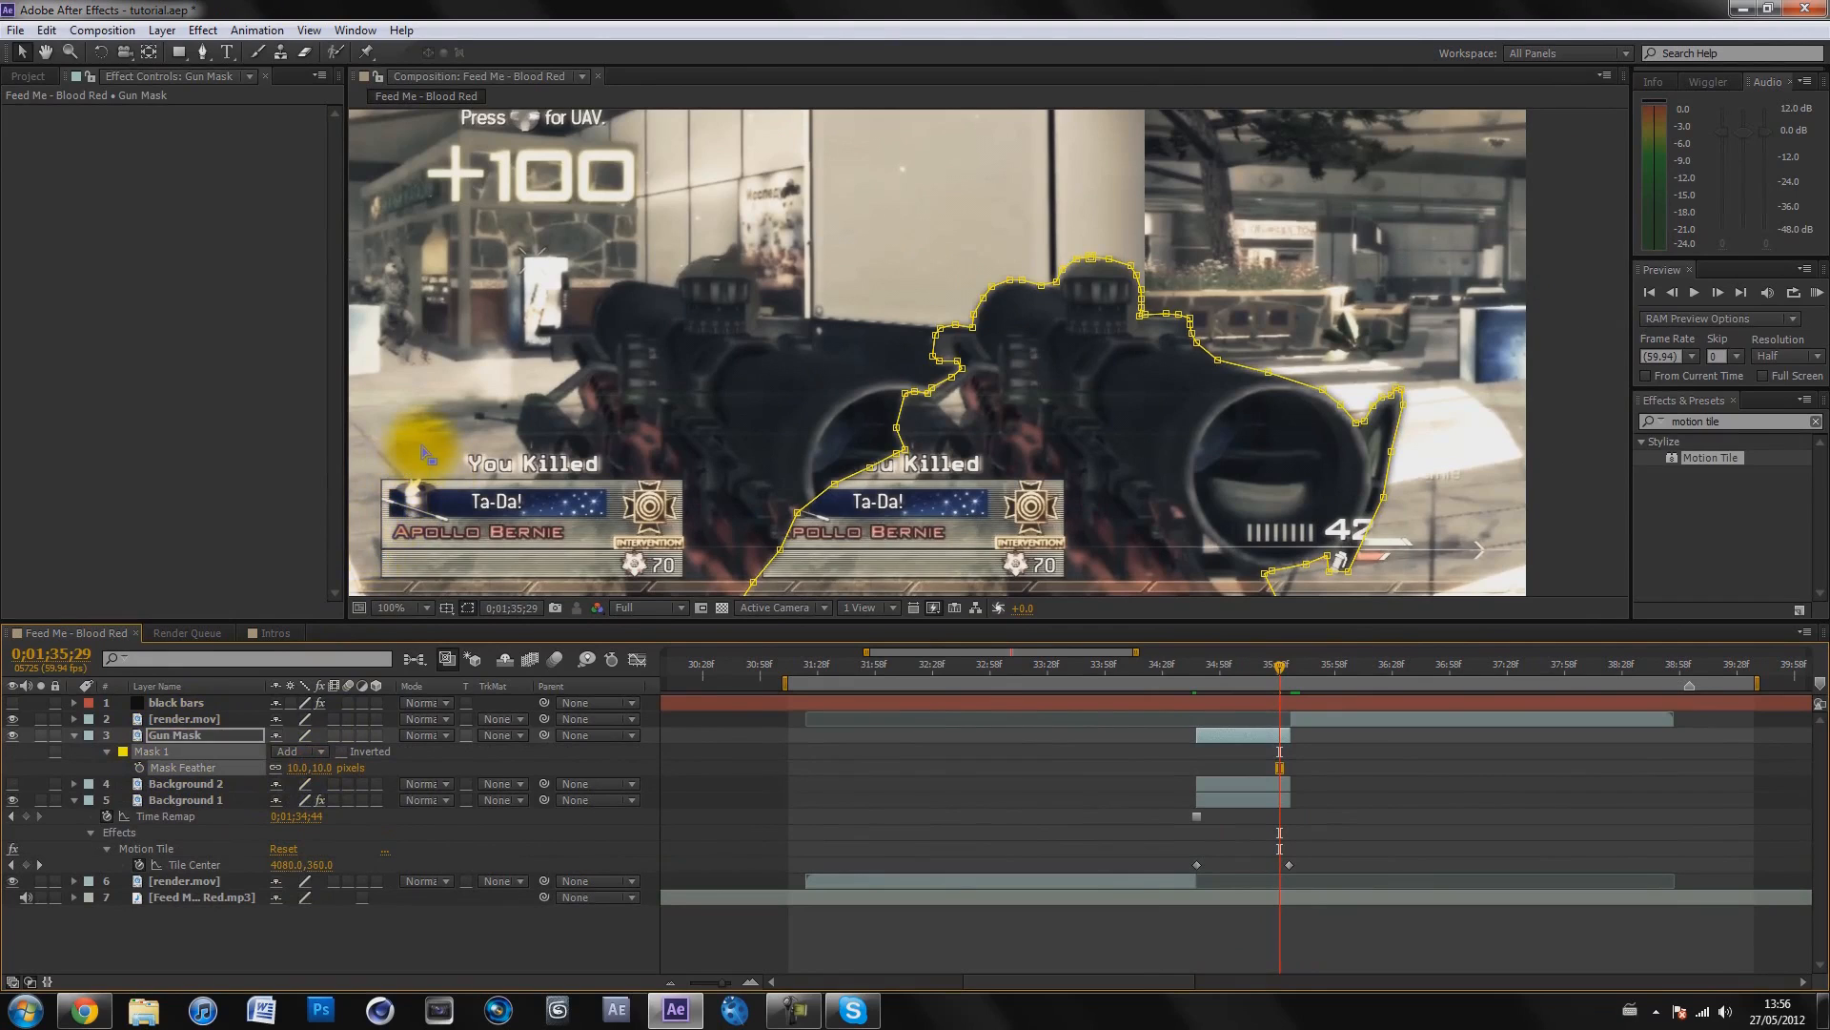
Close the Background 1 layer view, deselect the layer and examine the feathered gun in the composition
double_click(431, 385)
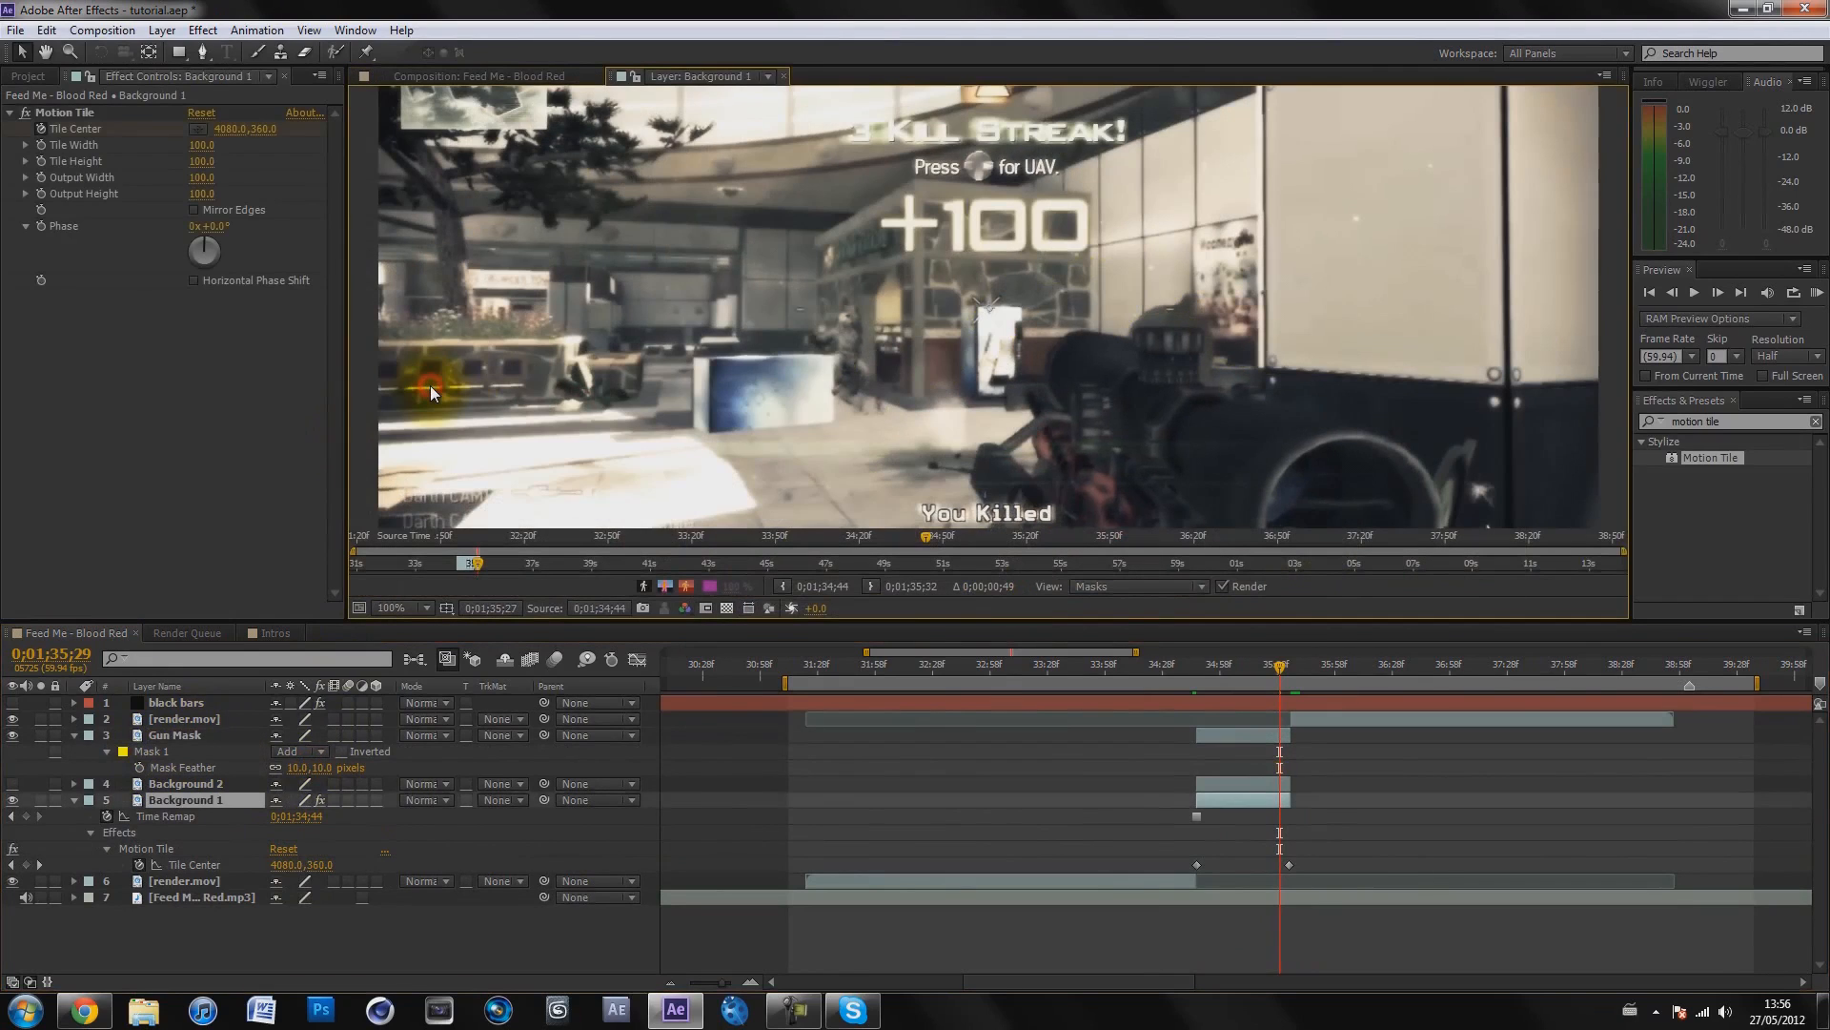
left_click(782, 77)
left_click(1341, 375)
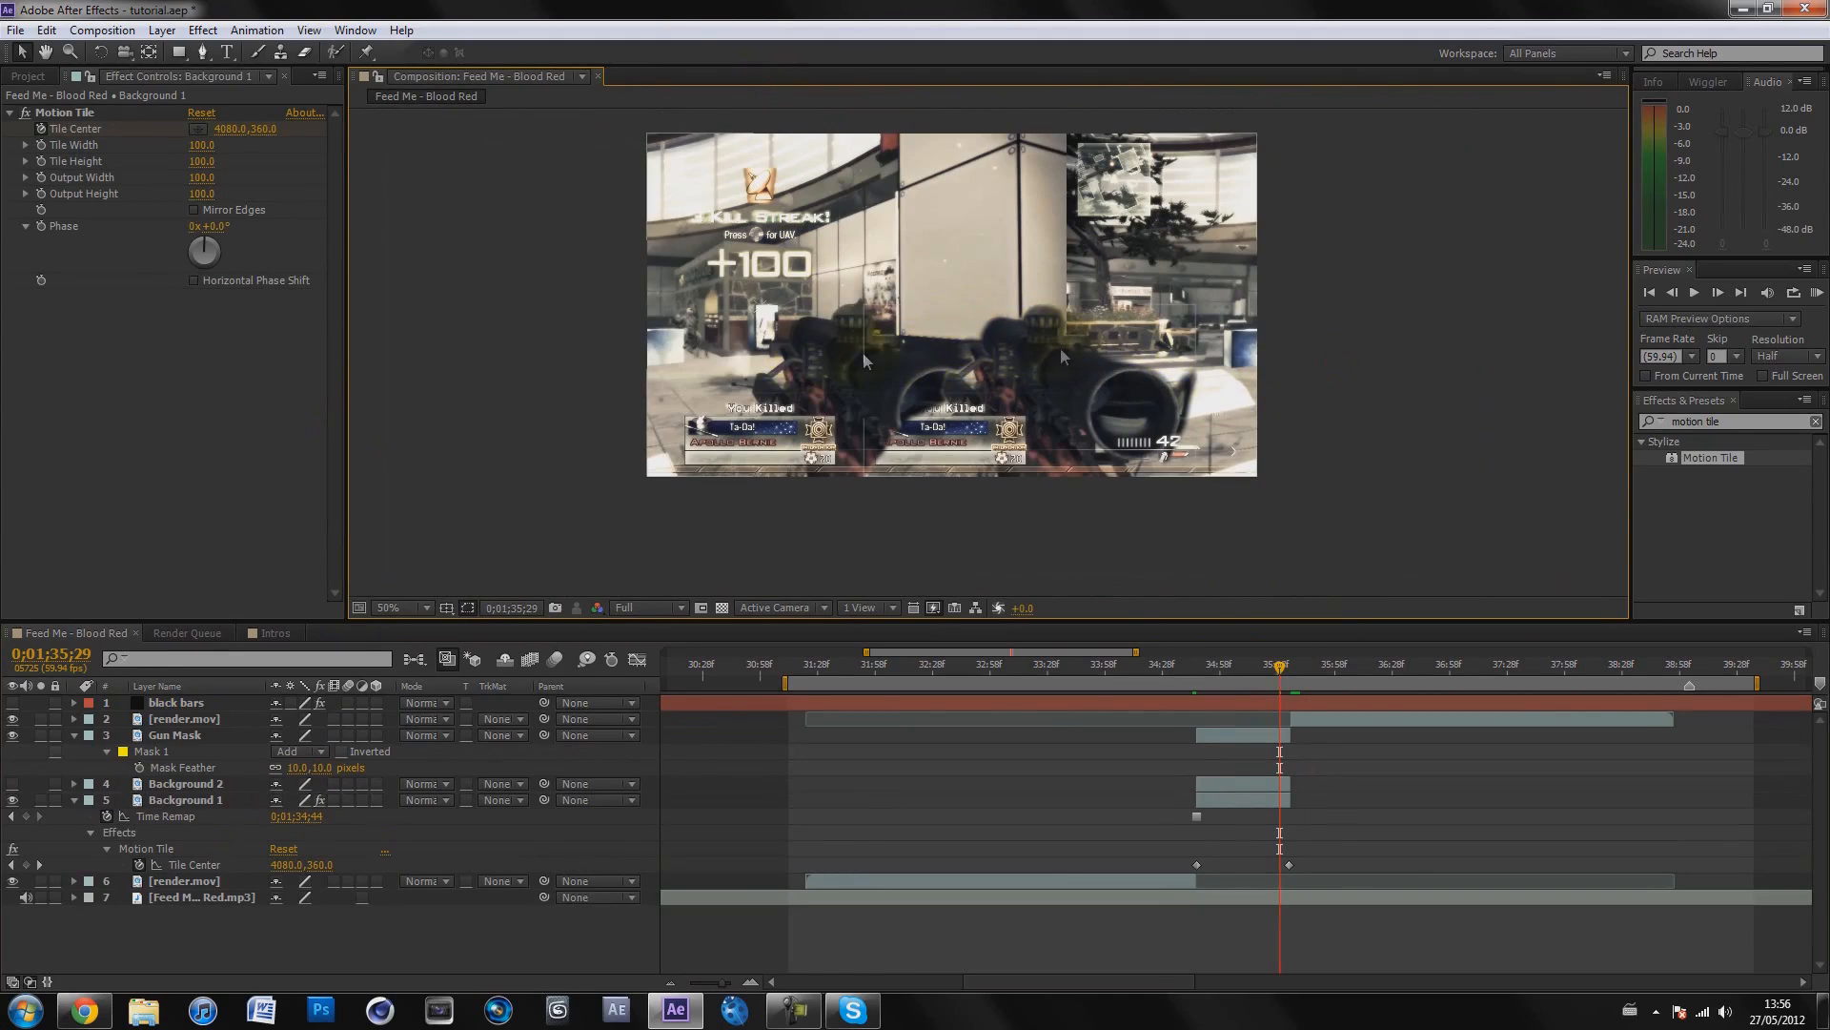
scroll(1050, 379, "up", 1)
scroll(1050, 379, "down", 1)
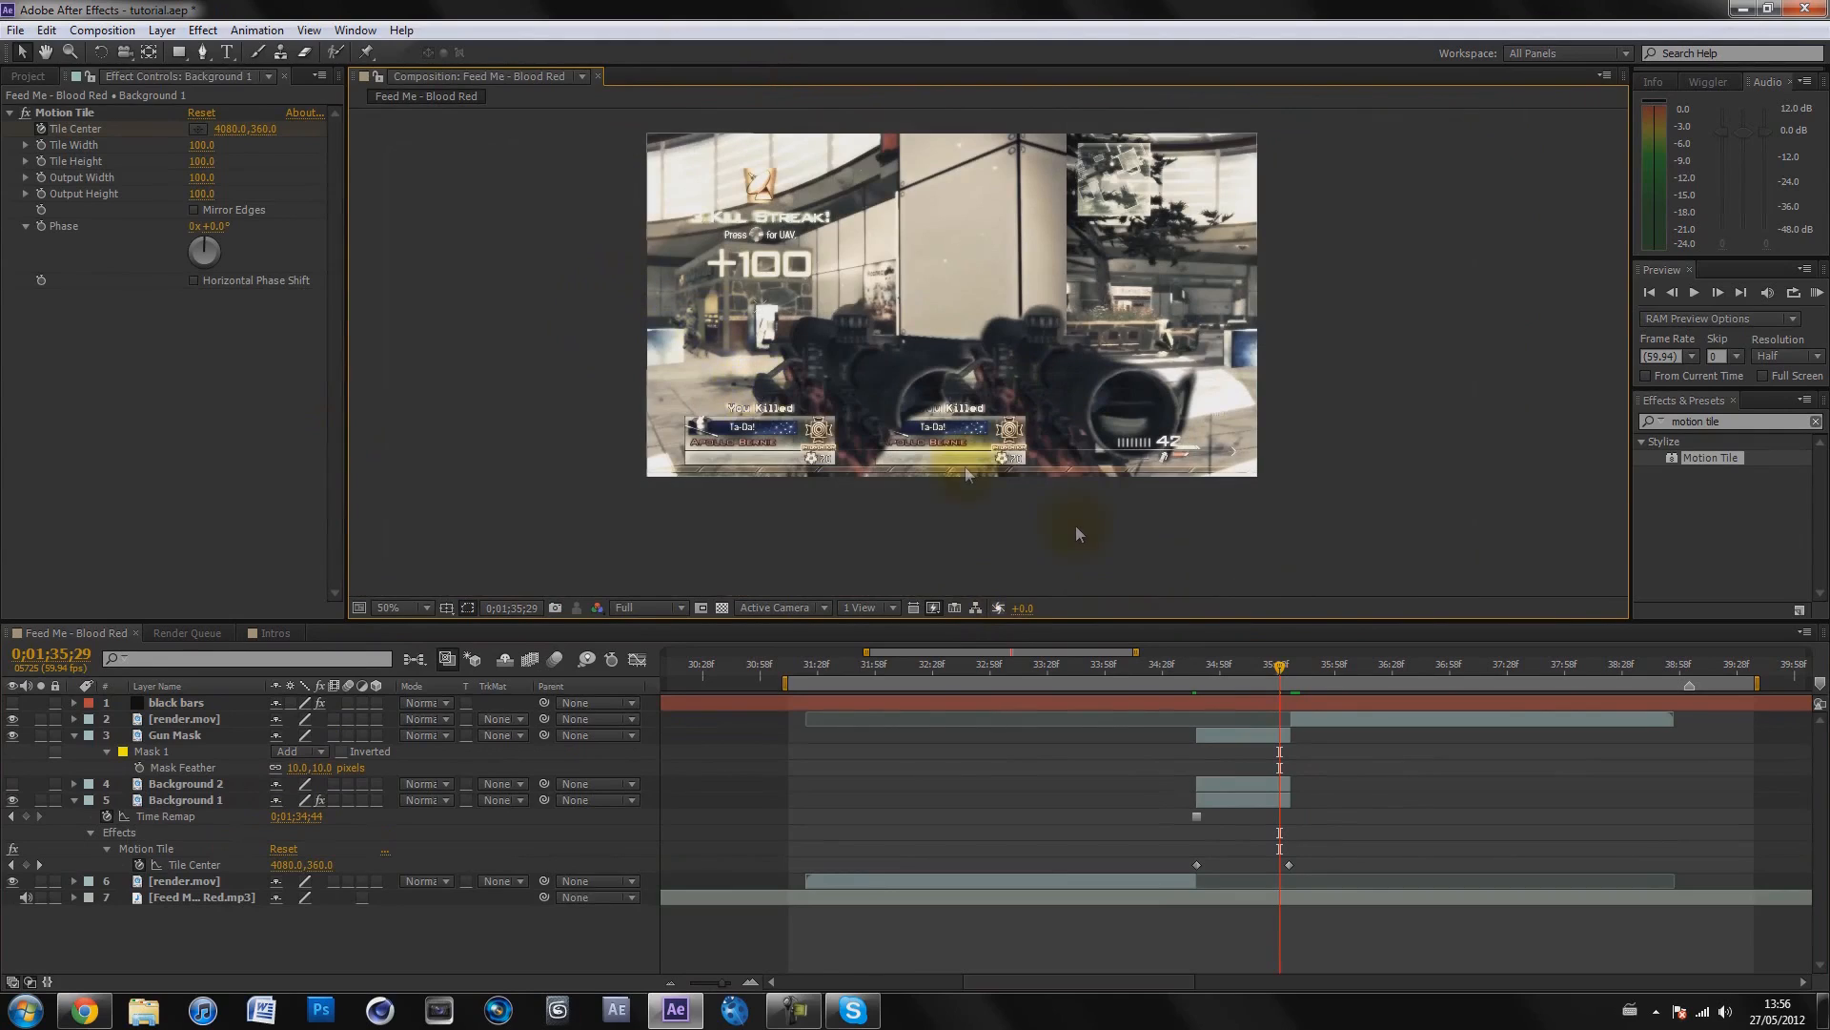
Collapse the Background 1 layer's properties and copy its Motion Tile effect
left_click(73, 799)
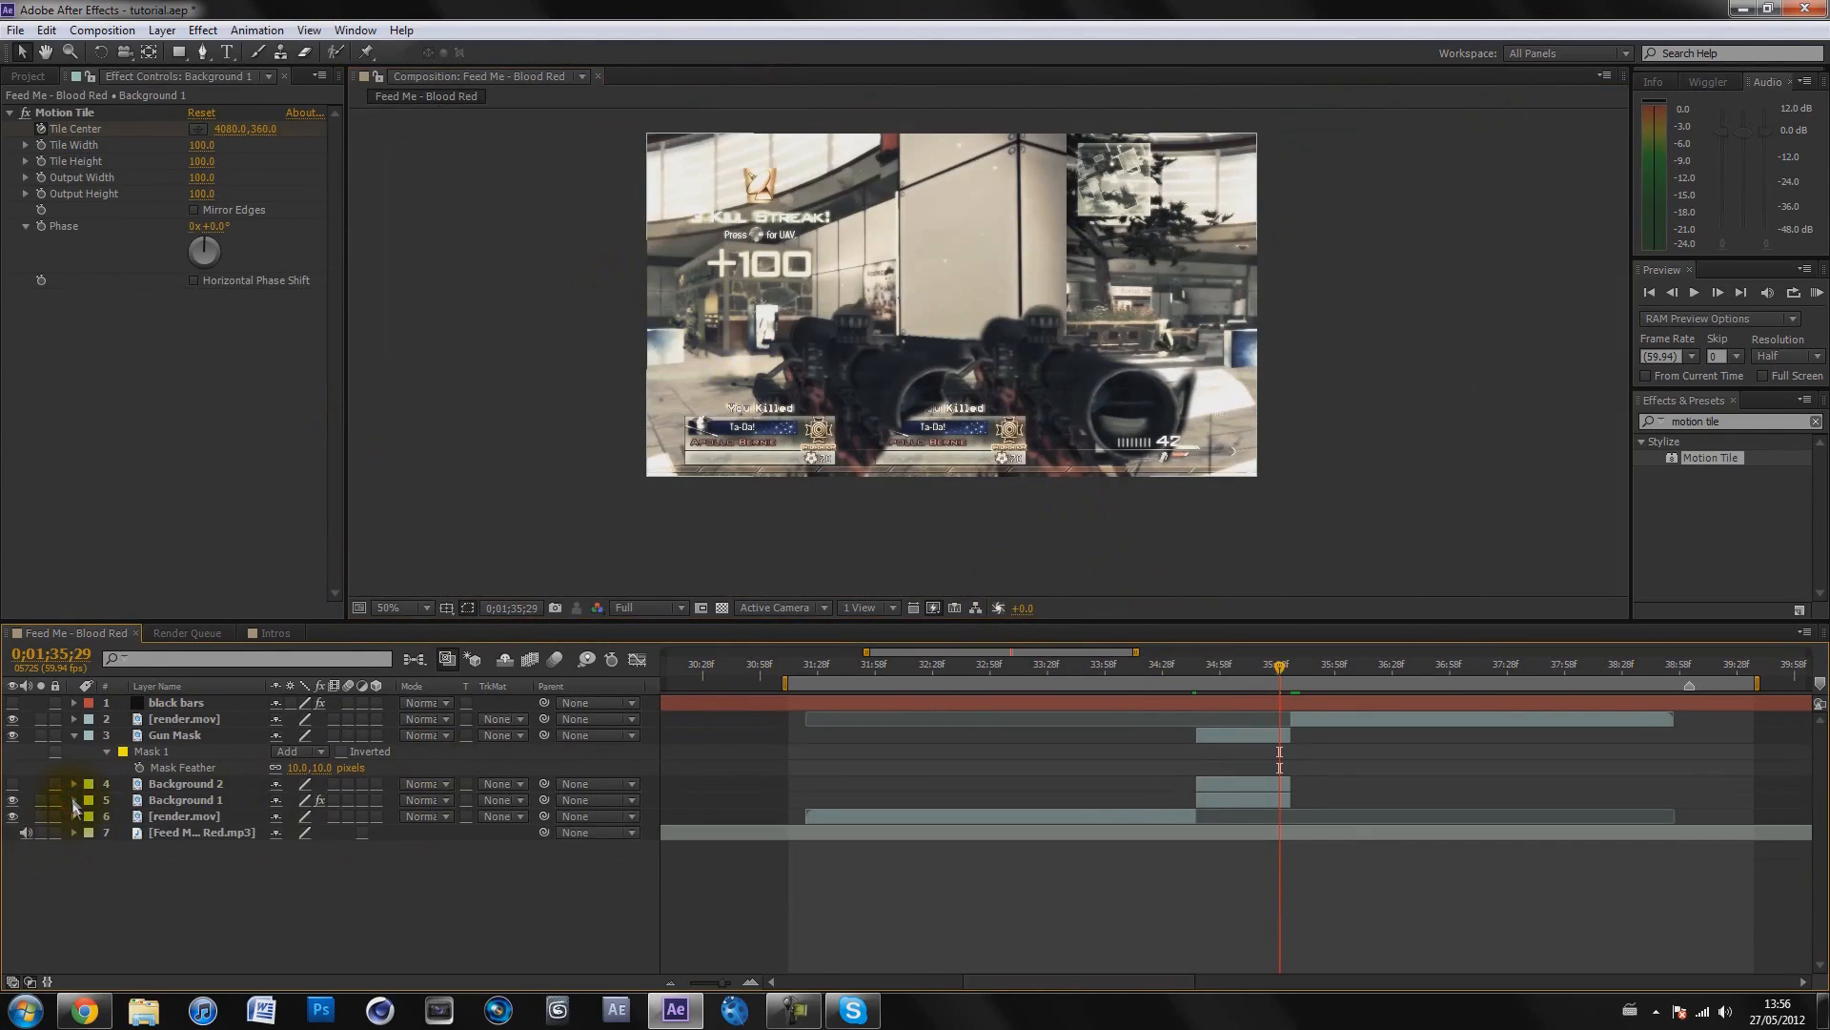
left_click(164, 800)
key("Return")
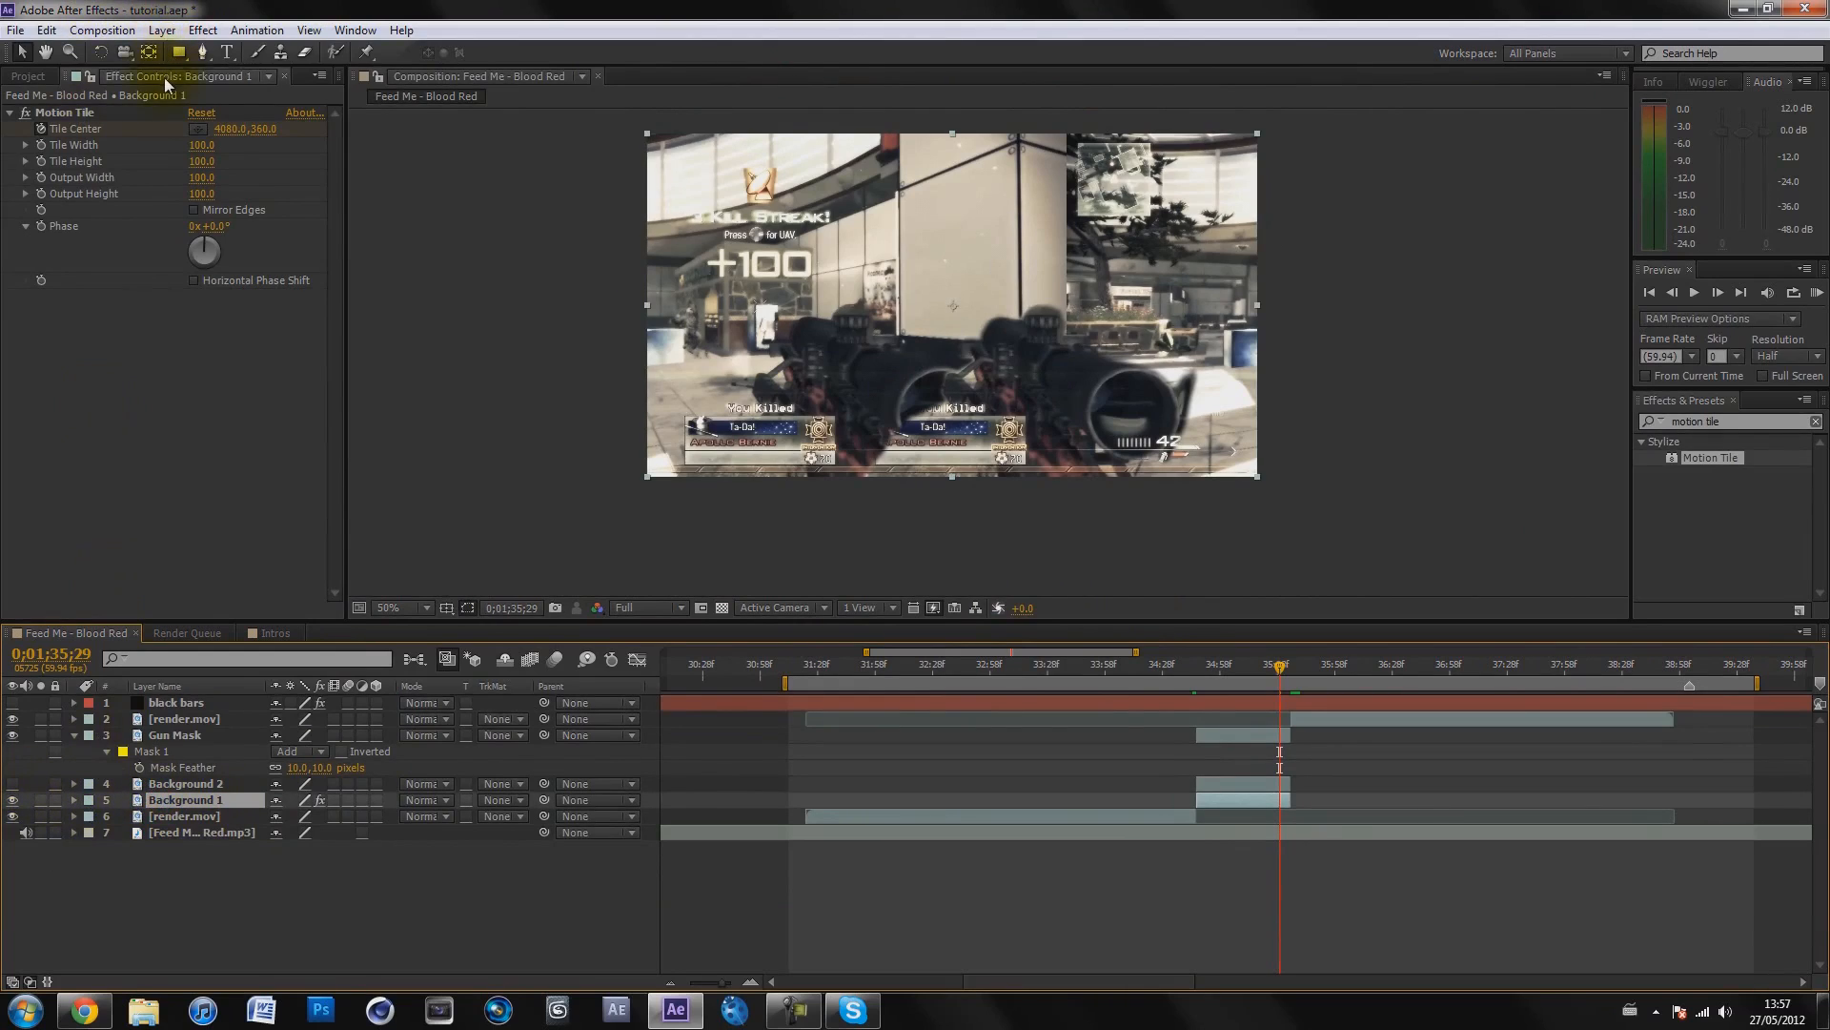
left_click(166, 80)
left_click(198, 368)
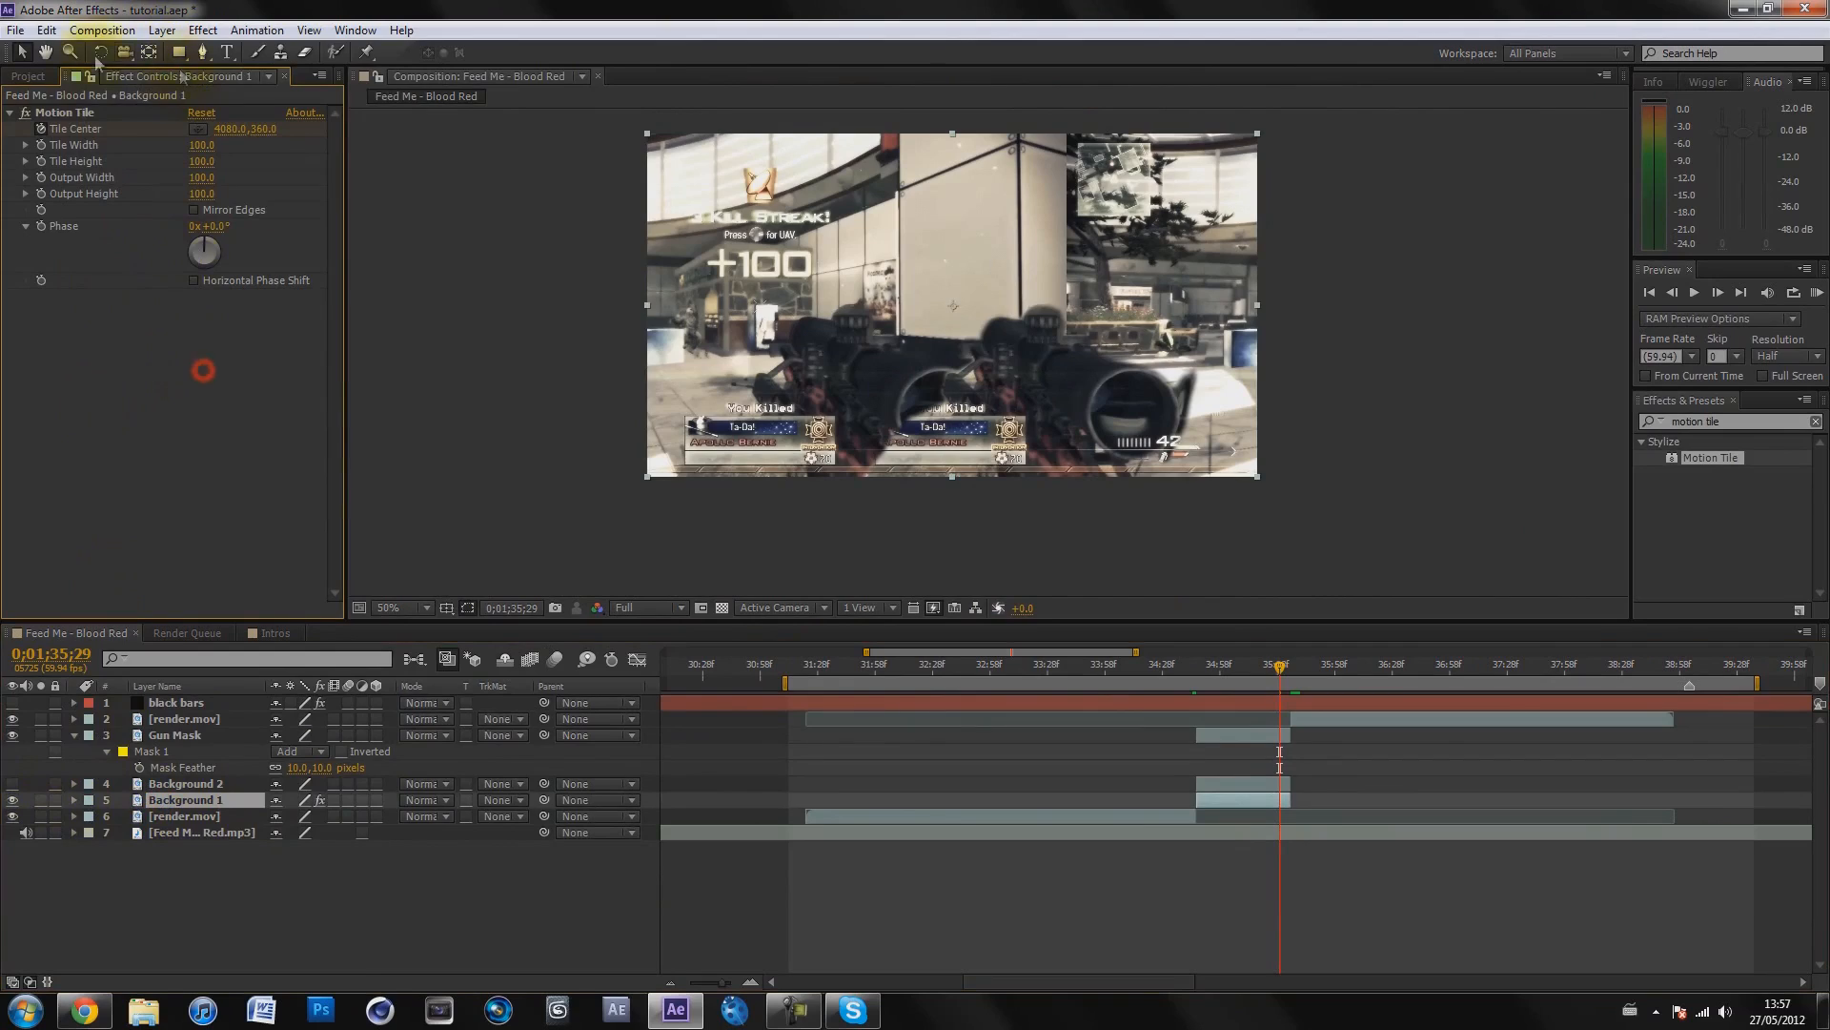
left_click(74, 113)
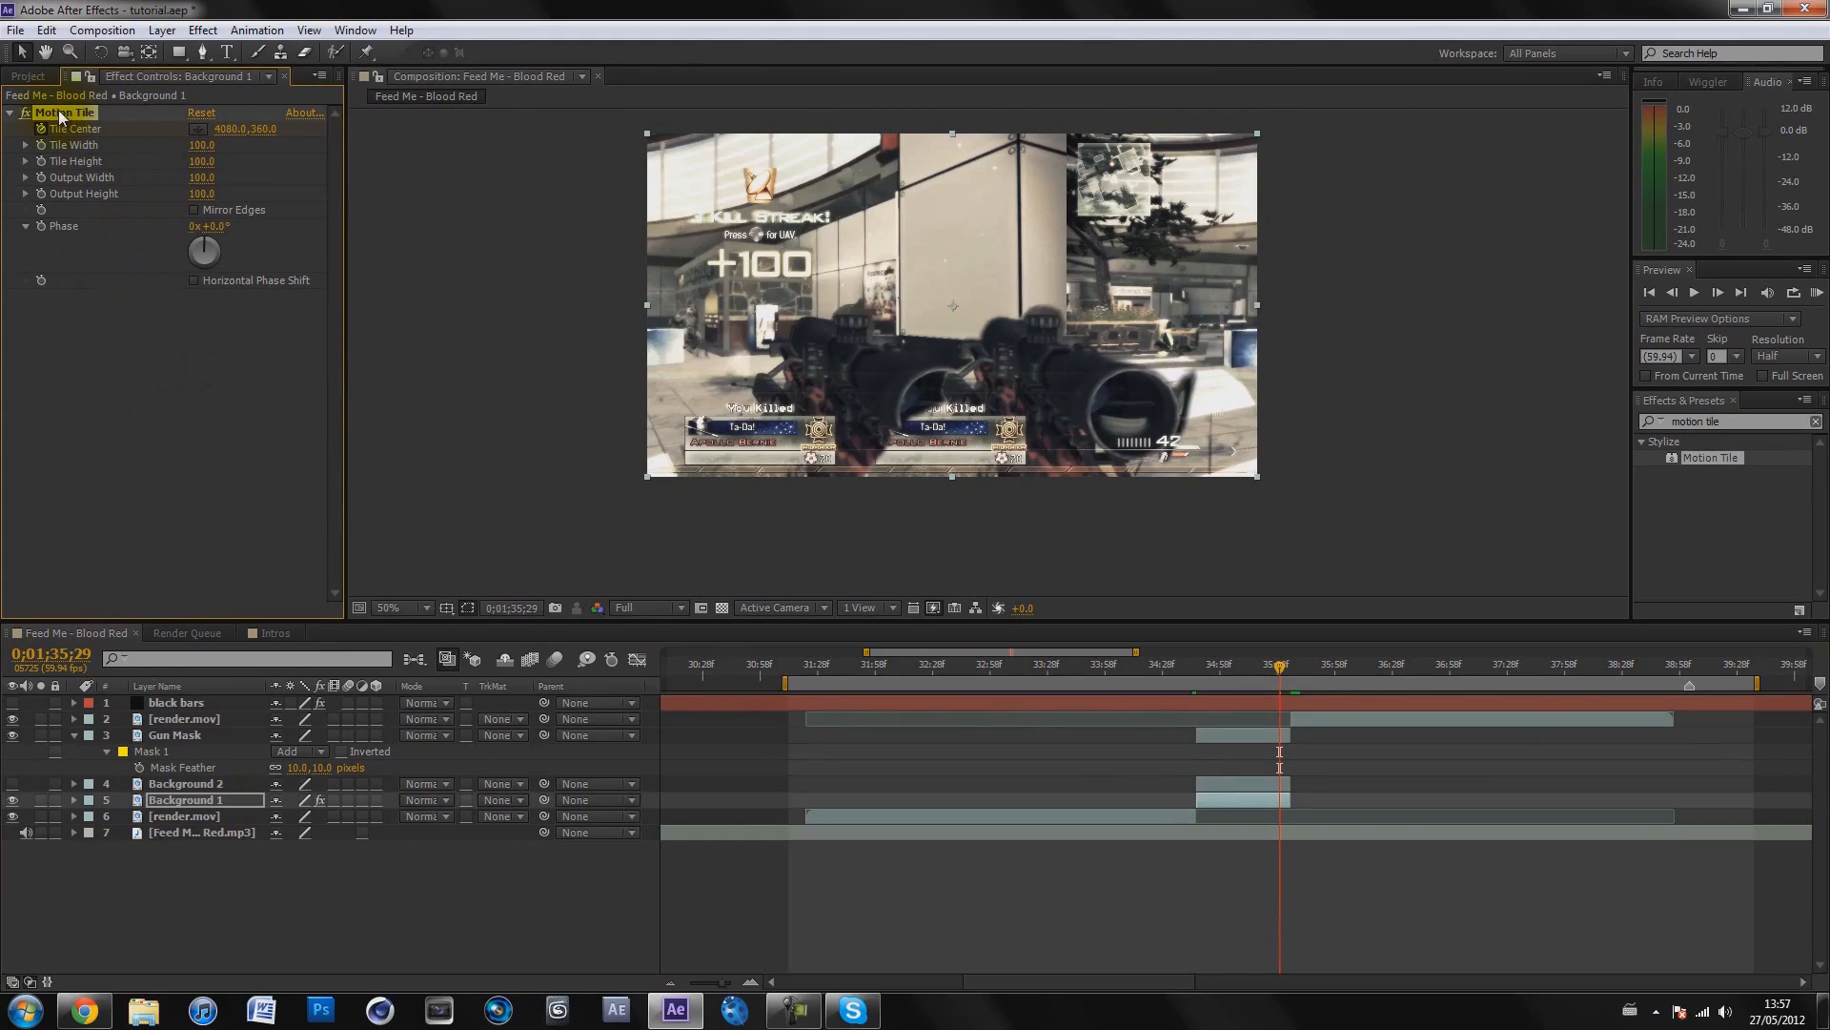
key("ctrl+c")
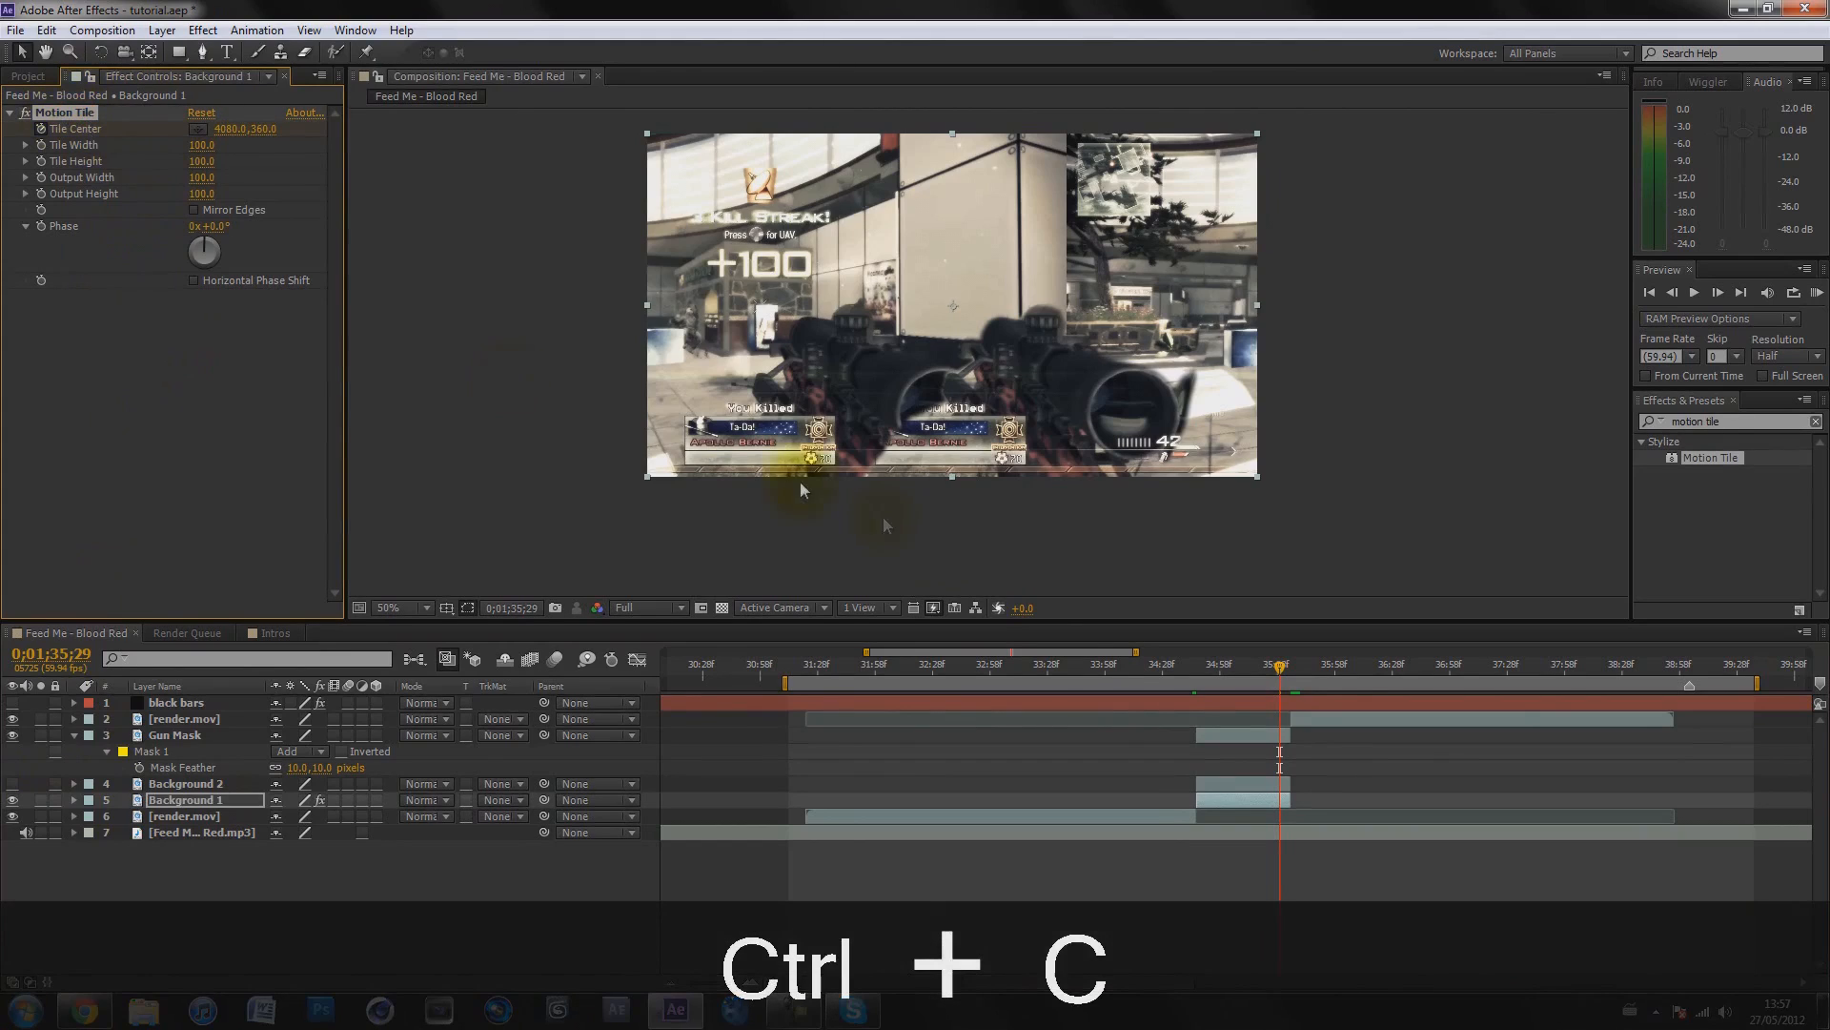
Go to the start of the Background 2 layer (0;01;34;46) and paste the Motion Tile effect onto it
left_click_drag(1215, 665, 1197, 664)
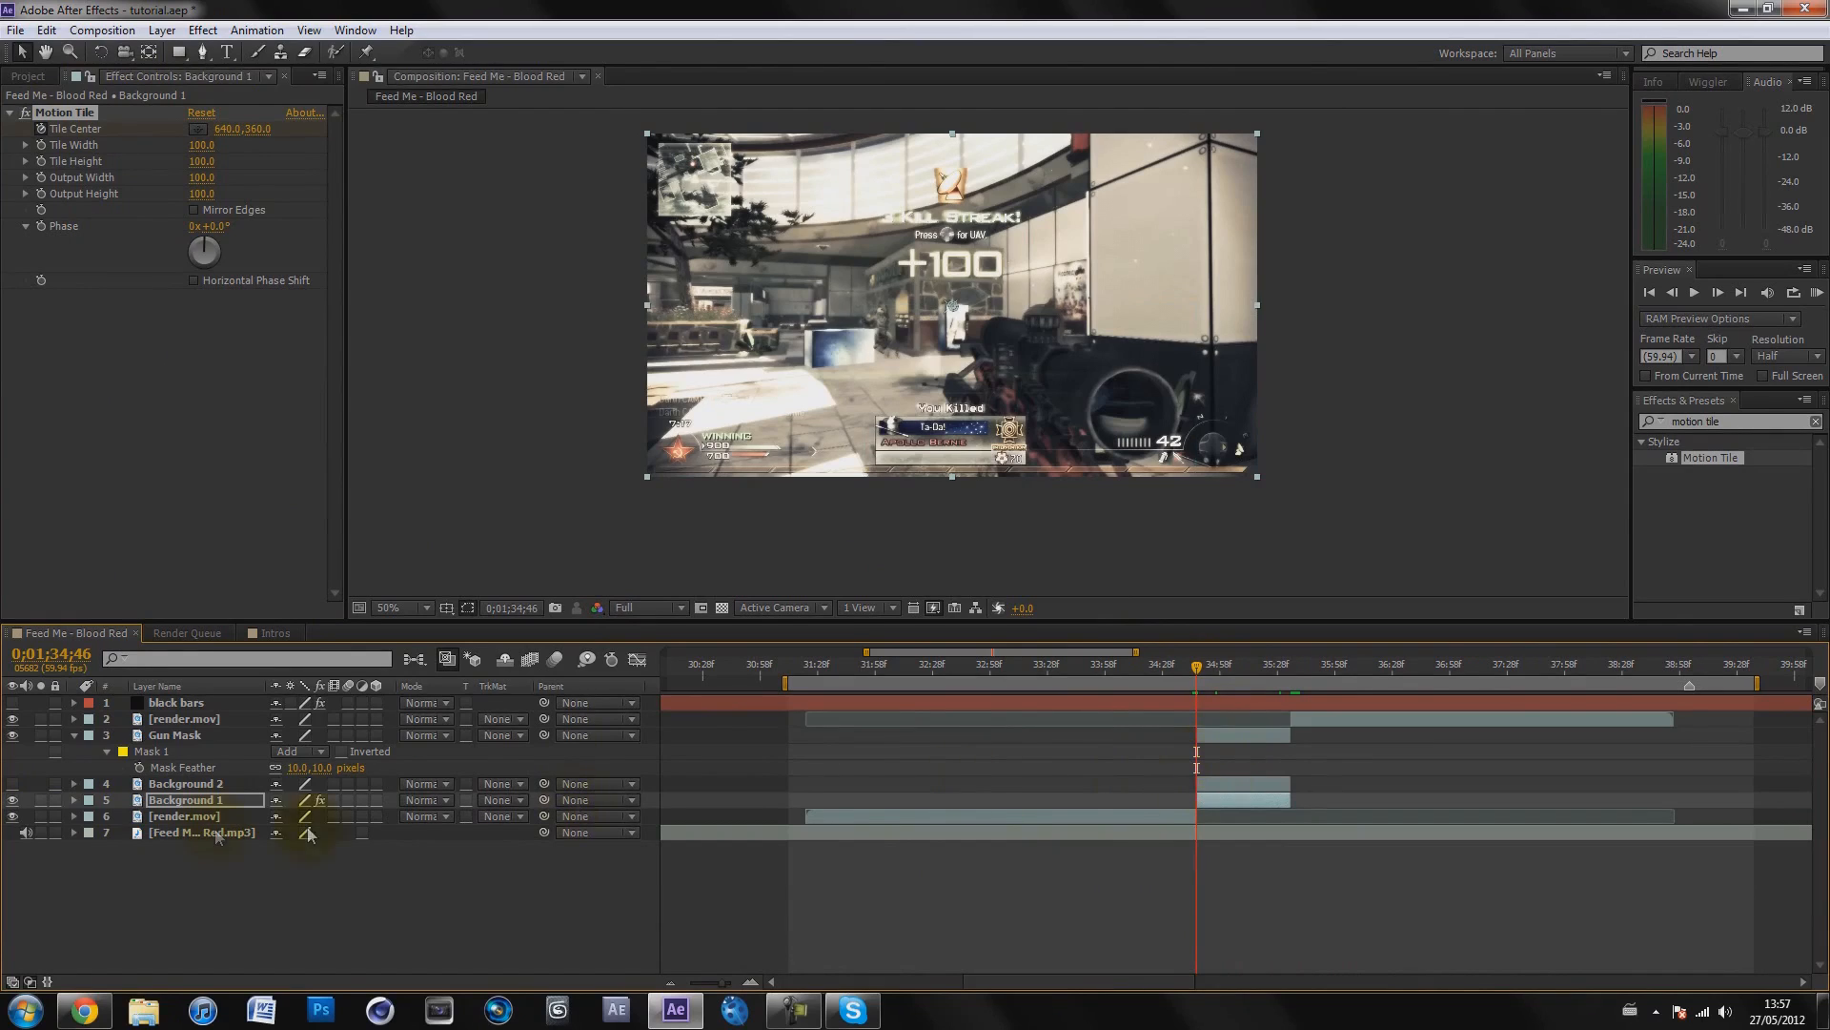
left_click(186, 784)
left_click(148, 520)
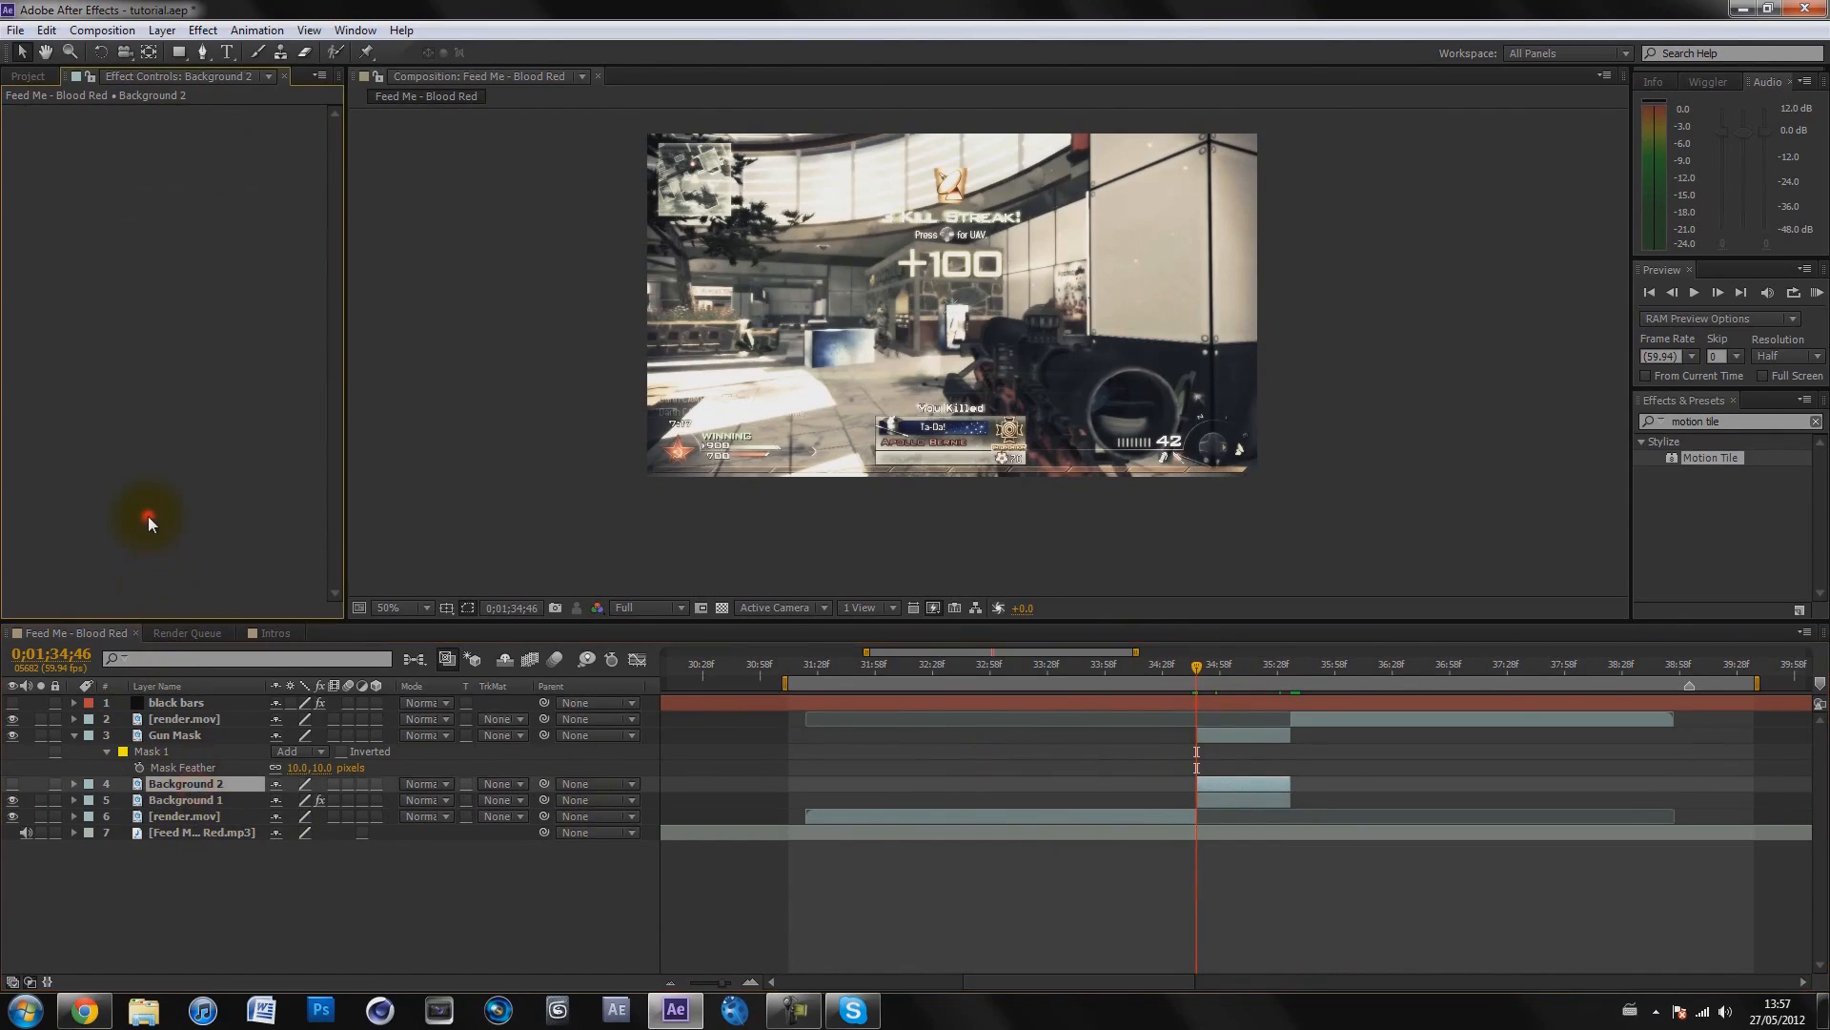
key("ctrl+v")
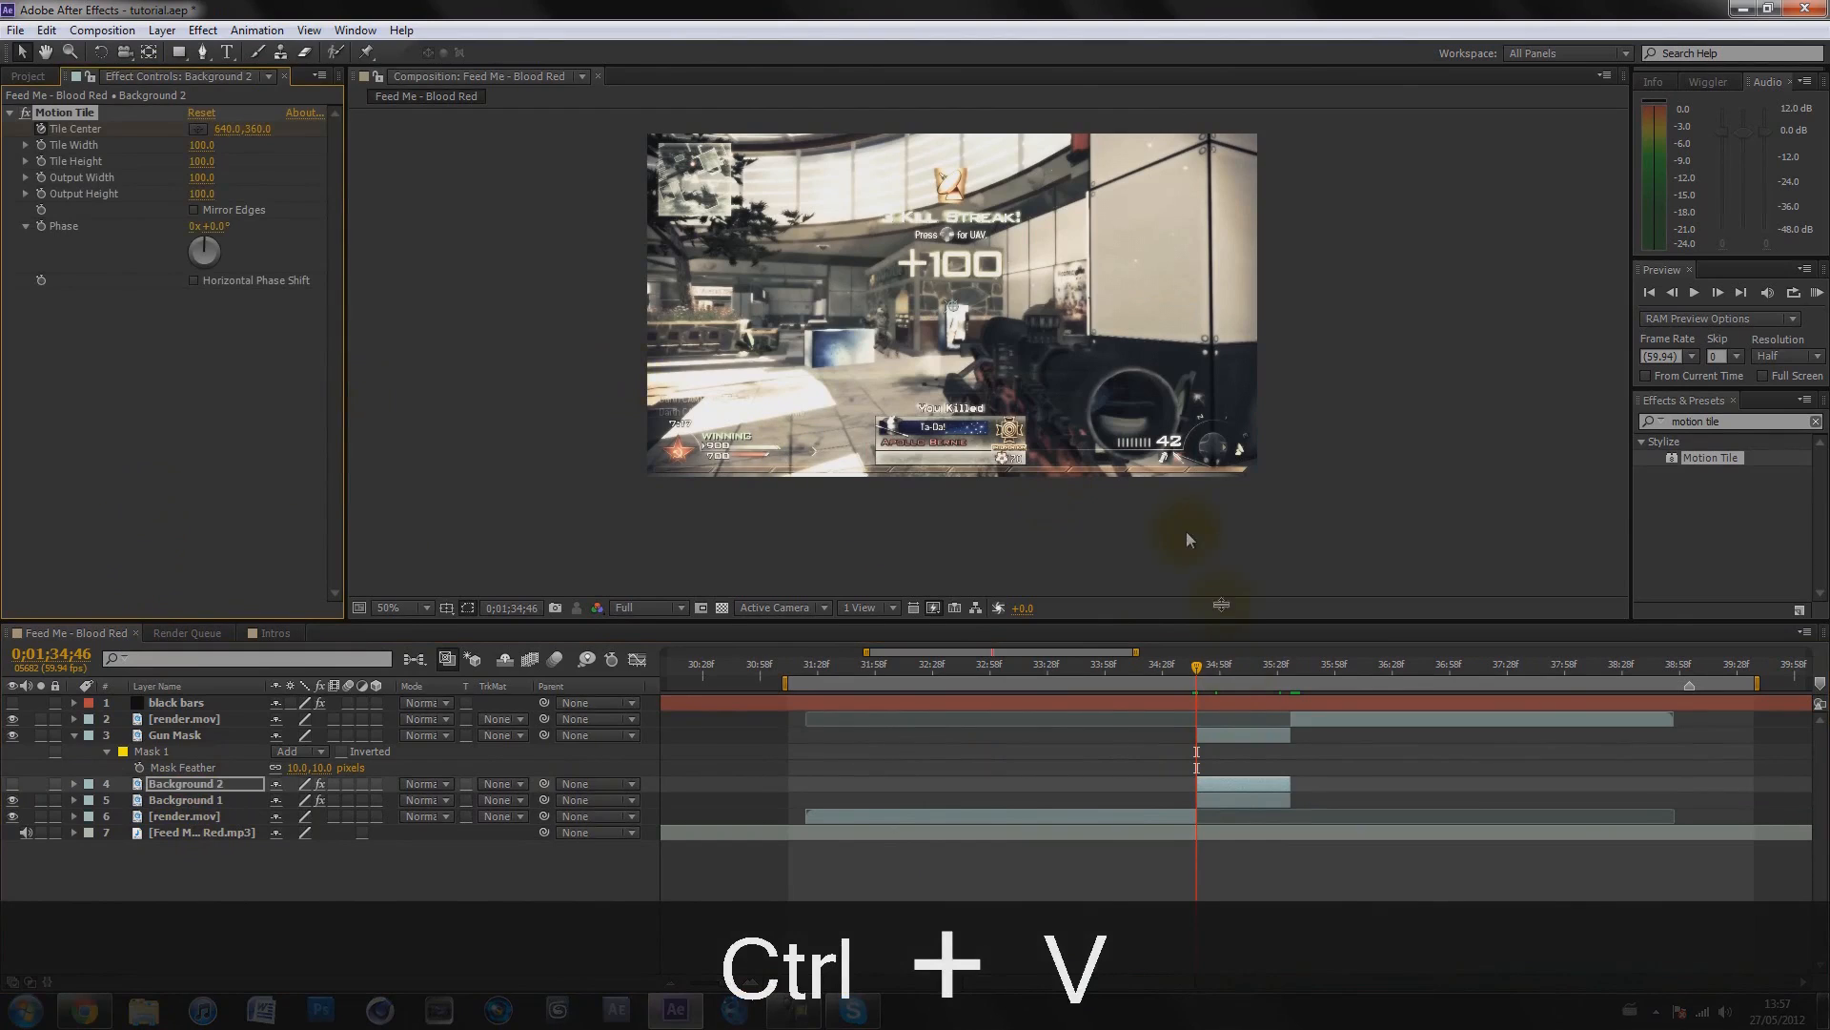
Make the Background 2 layer visible and compare its tile movement with Background 1 near the start
left_click_drag(1197, 665, 1215, 667)
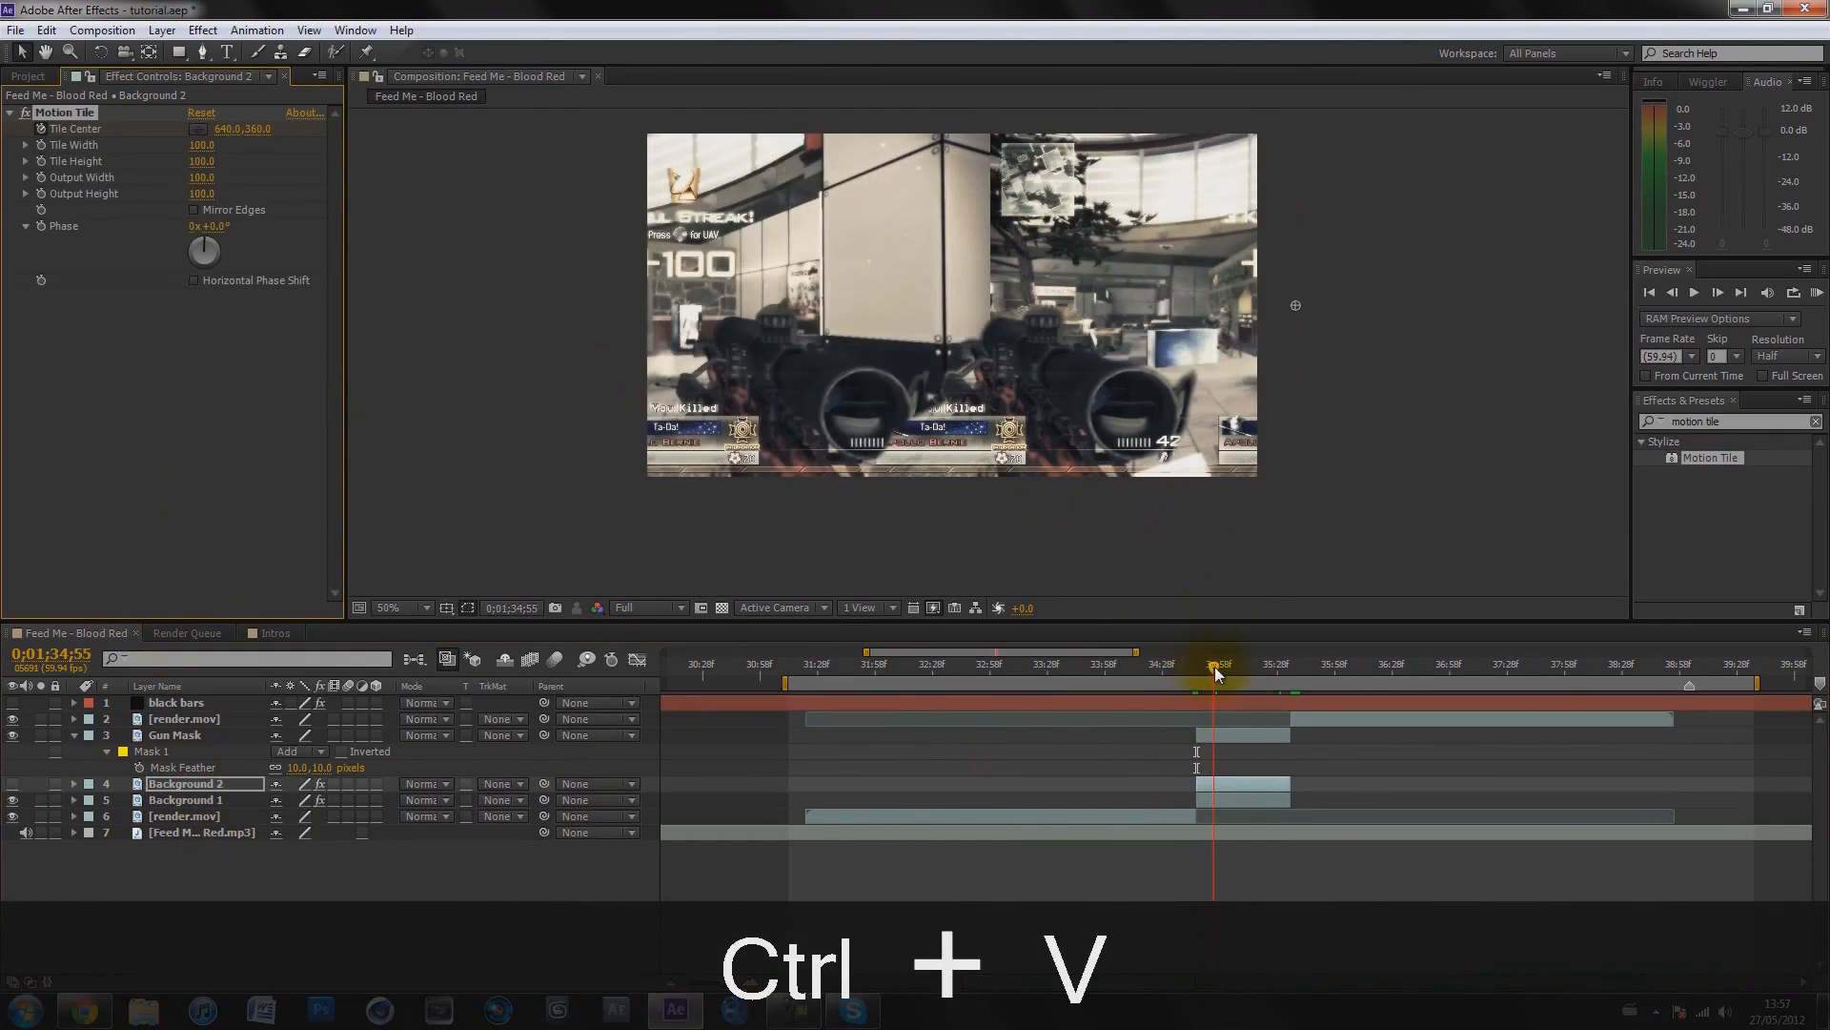
left_click(12, 785)
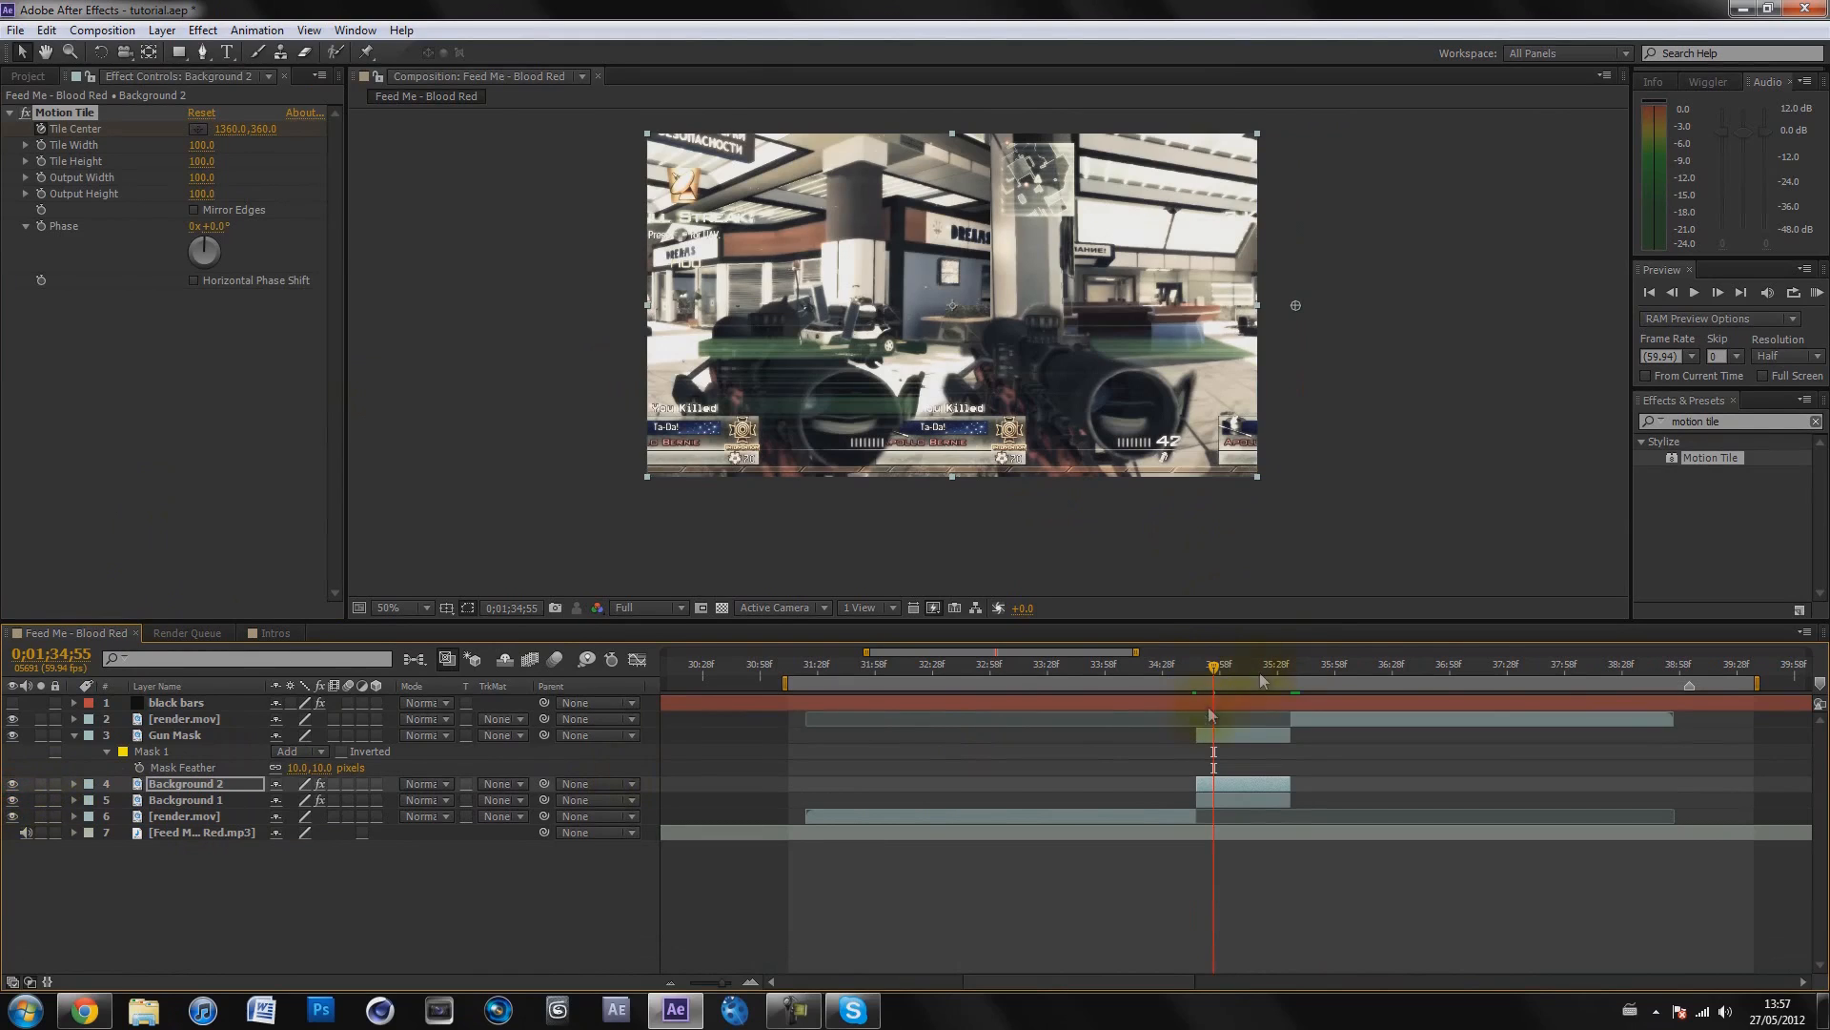
mouse_move(1213, 670)
left_mouse_down()
mouse_move(1298, 681)
mouse_move(1204, 679)
left_mouse_up()
left_click(170, 801)
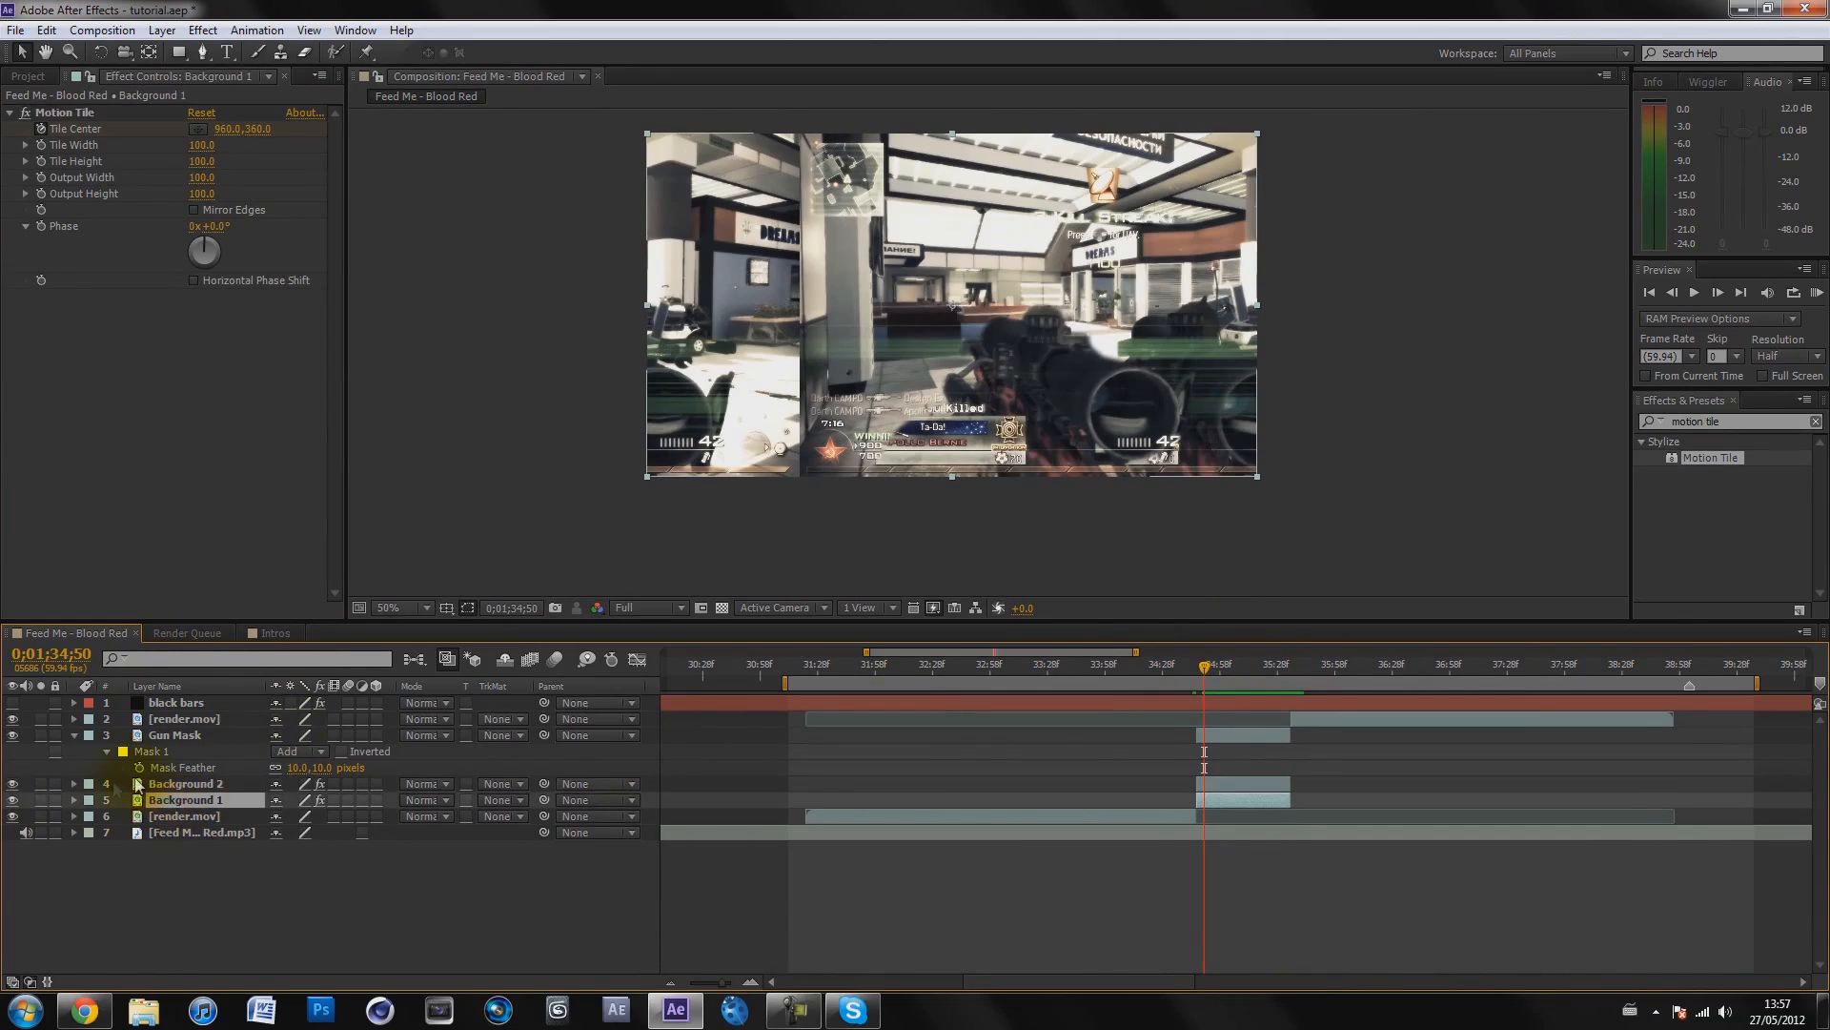
left_click(15, 786)
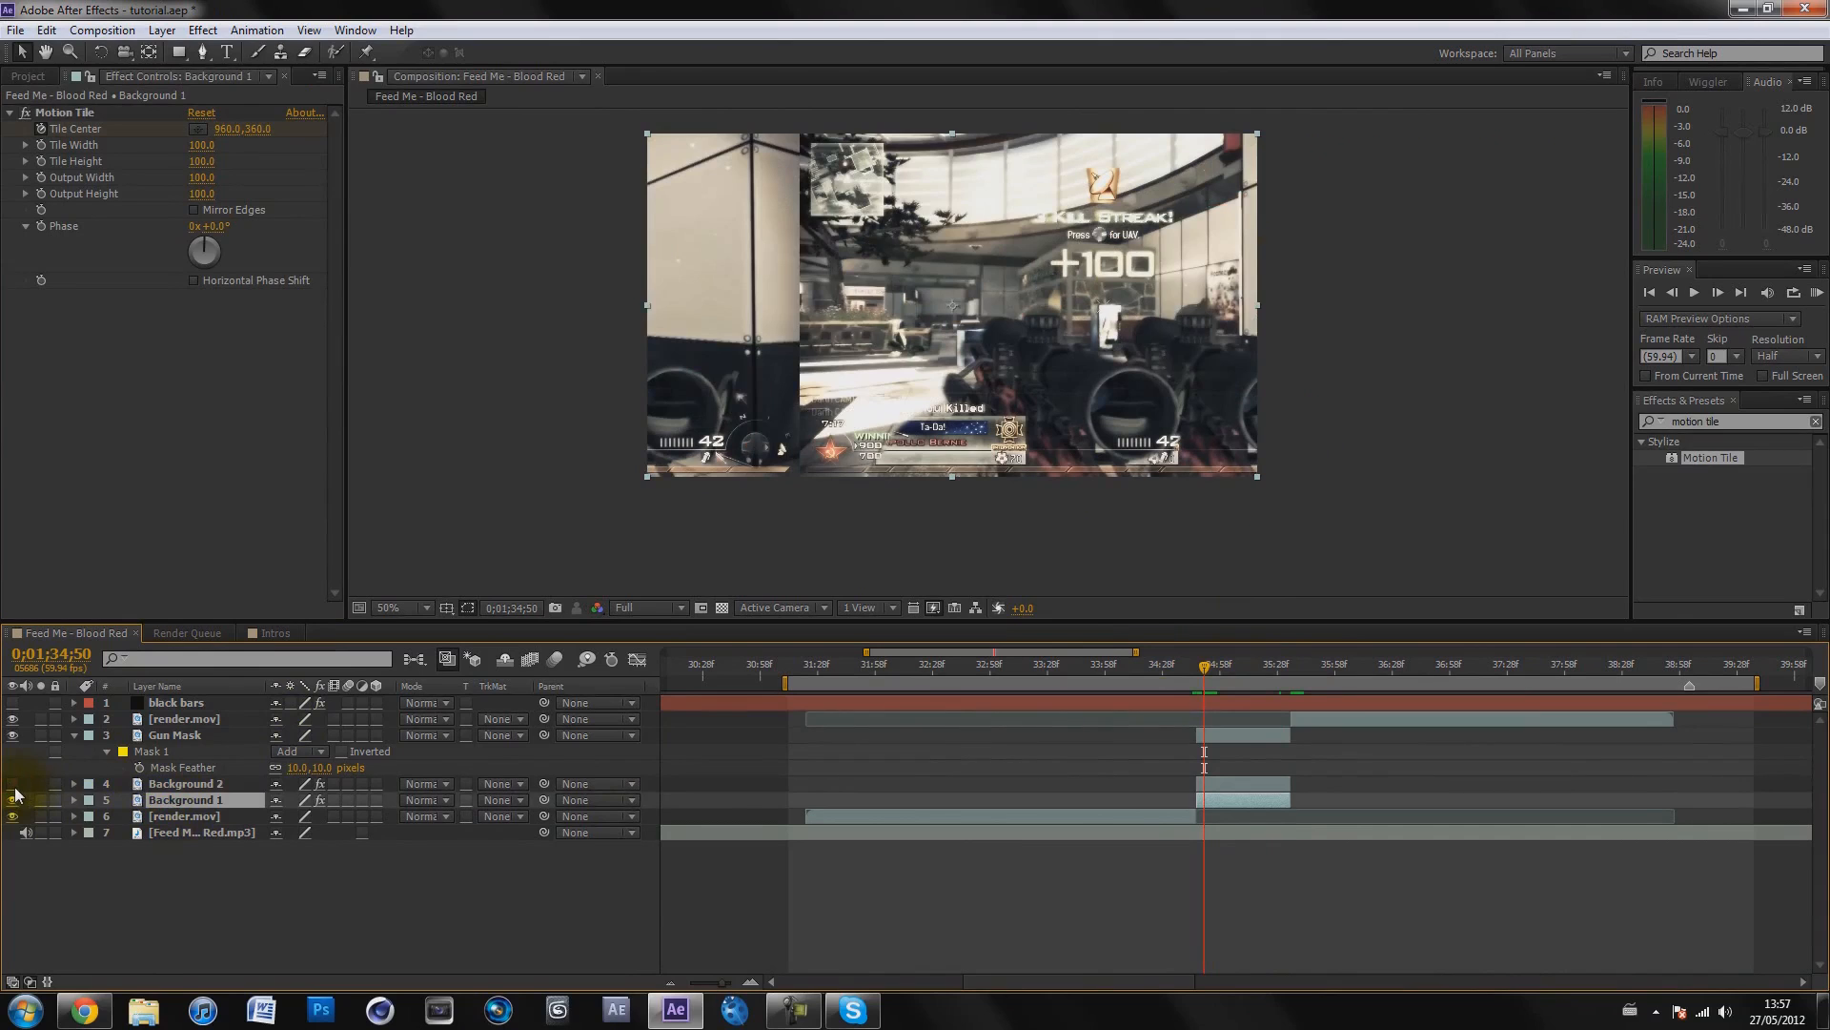
left_click(15, 786)
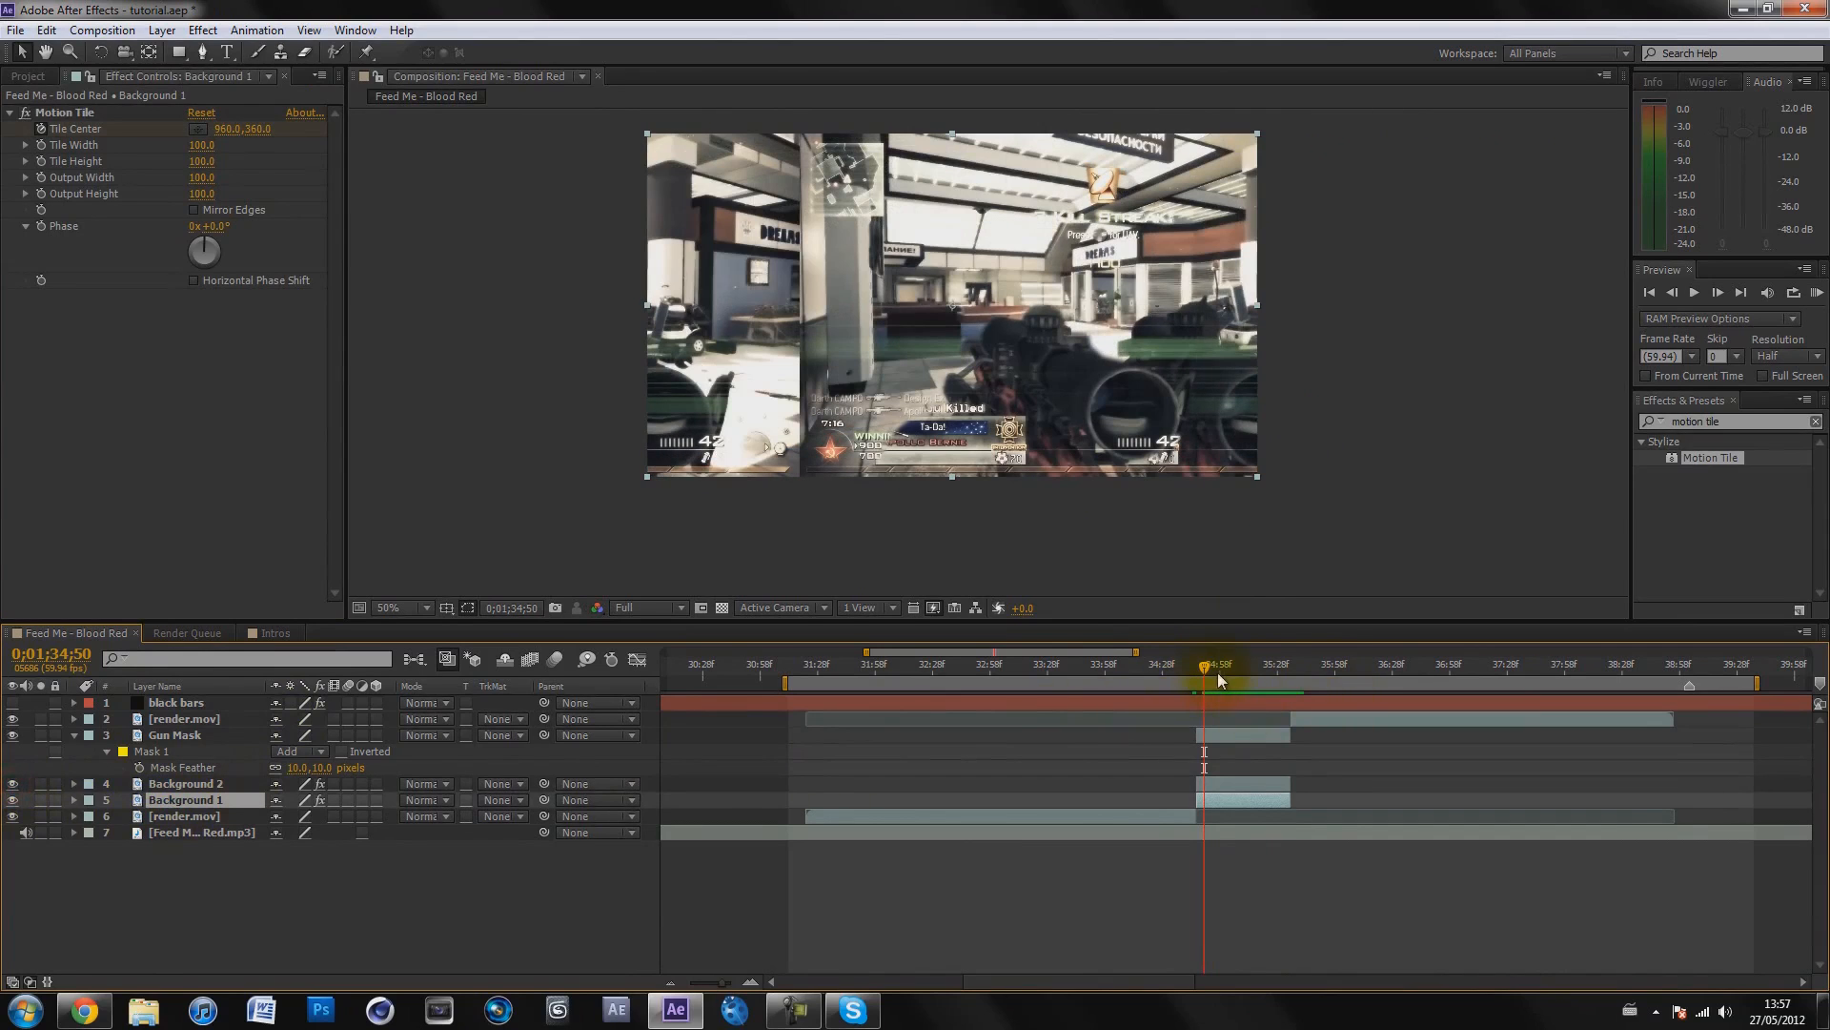
Start animating Background 2's opacity with a 0% keyframe at 0;01;35;10
left_click_drag(1218, 679, 1241, 677)
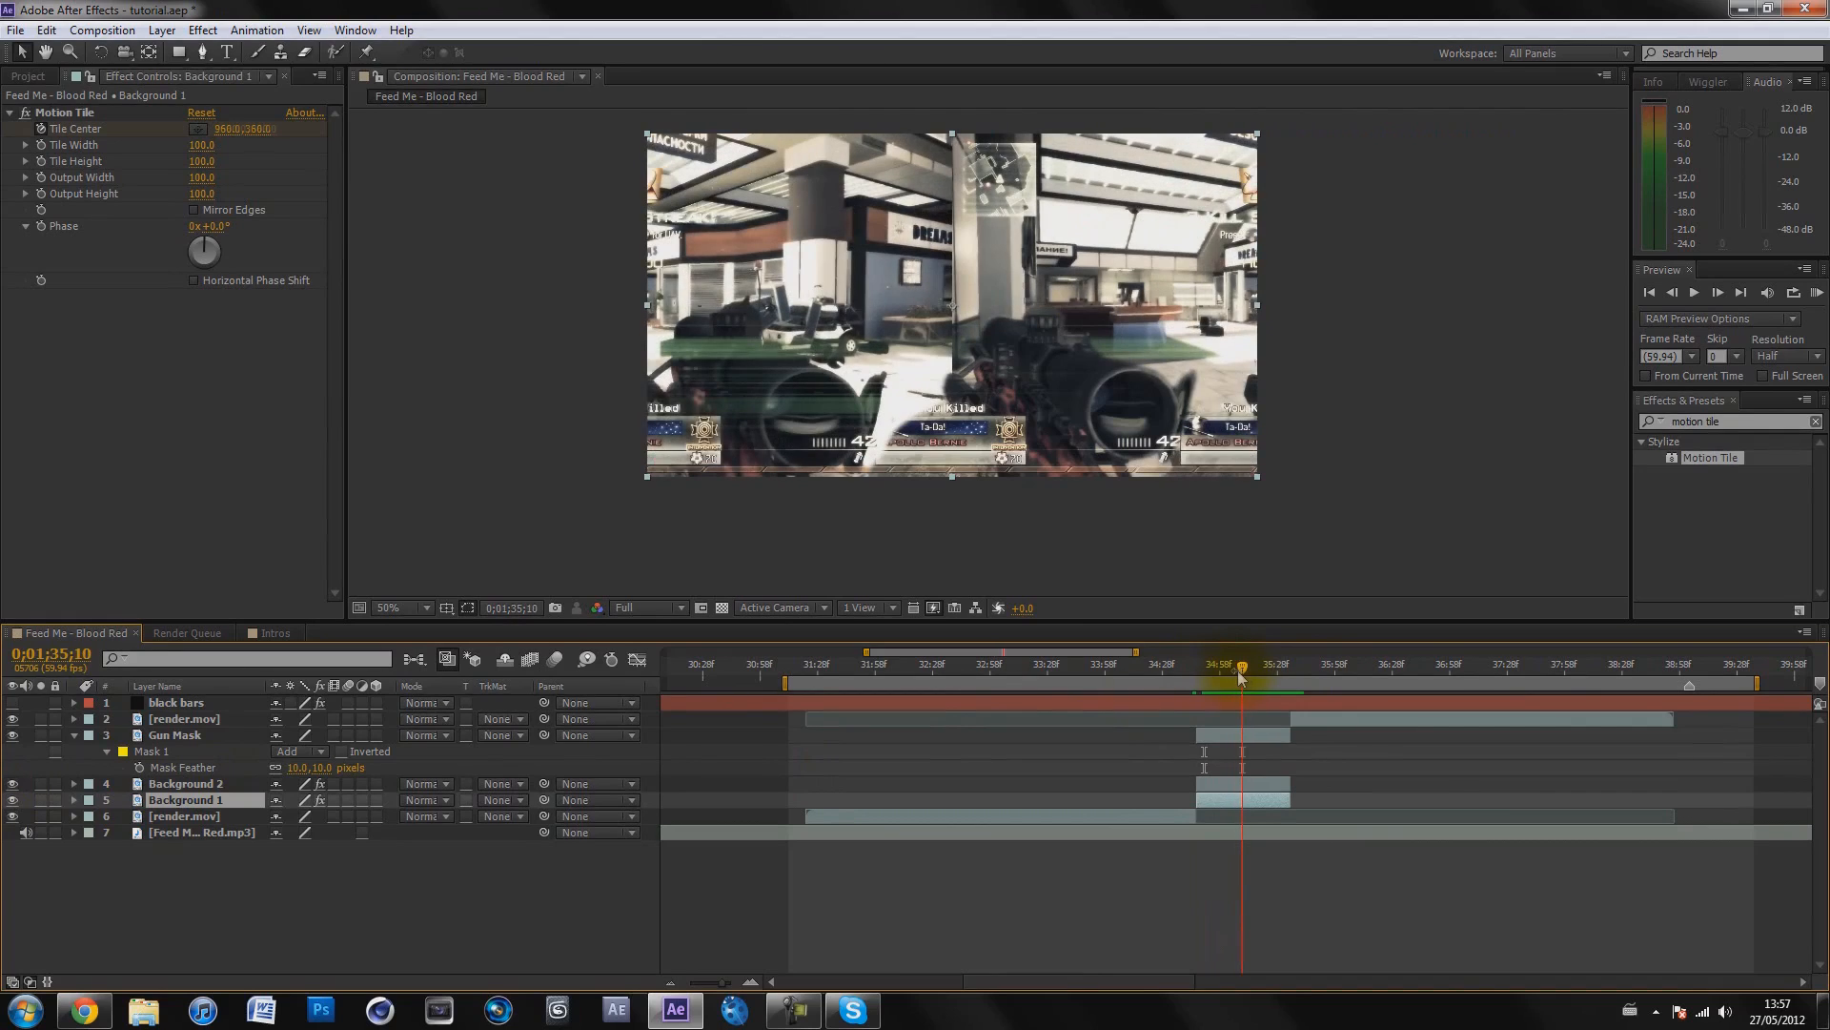
left_click(191, 784)
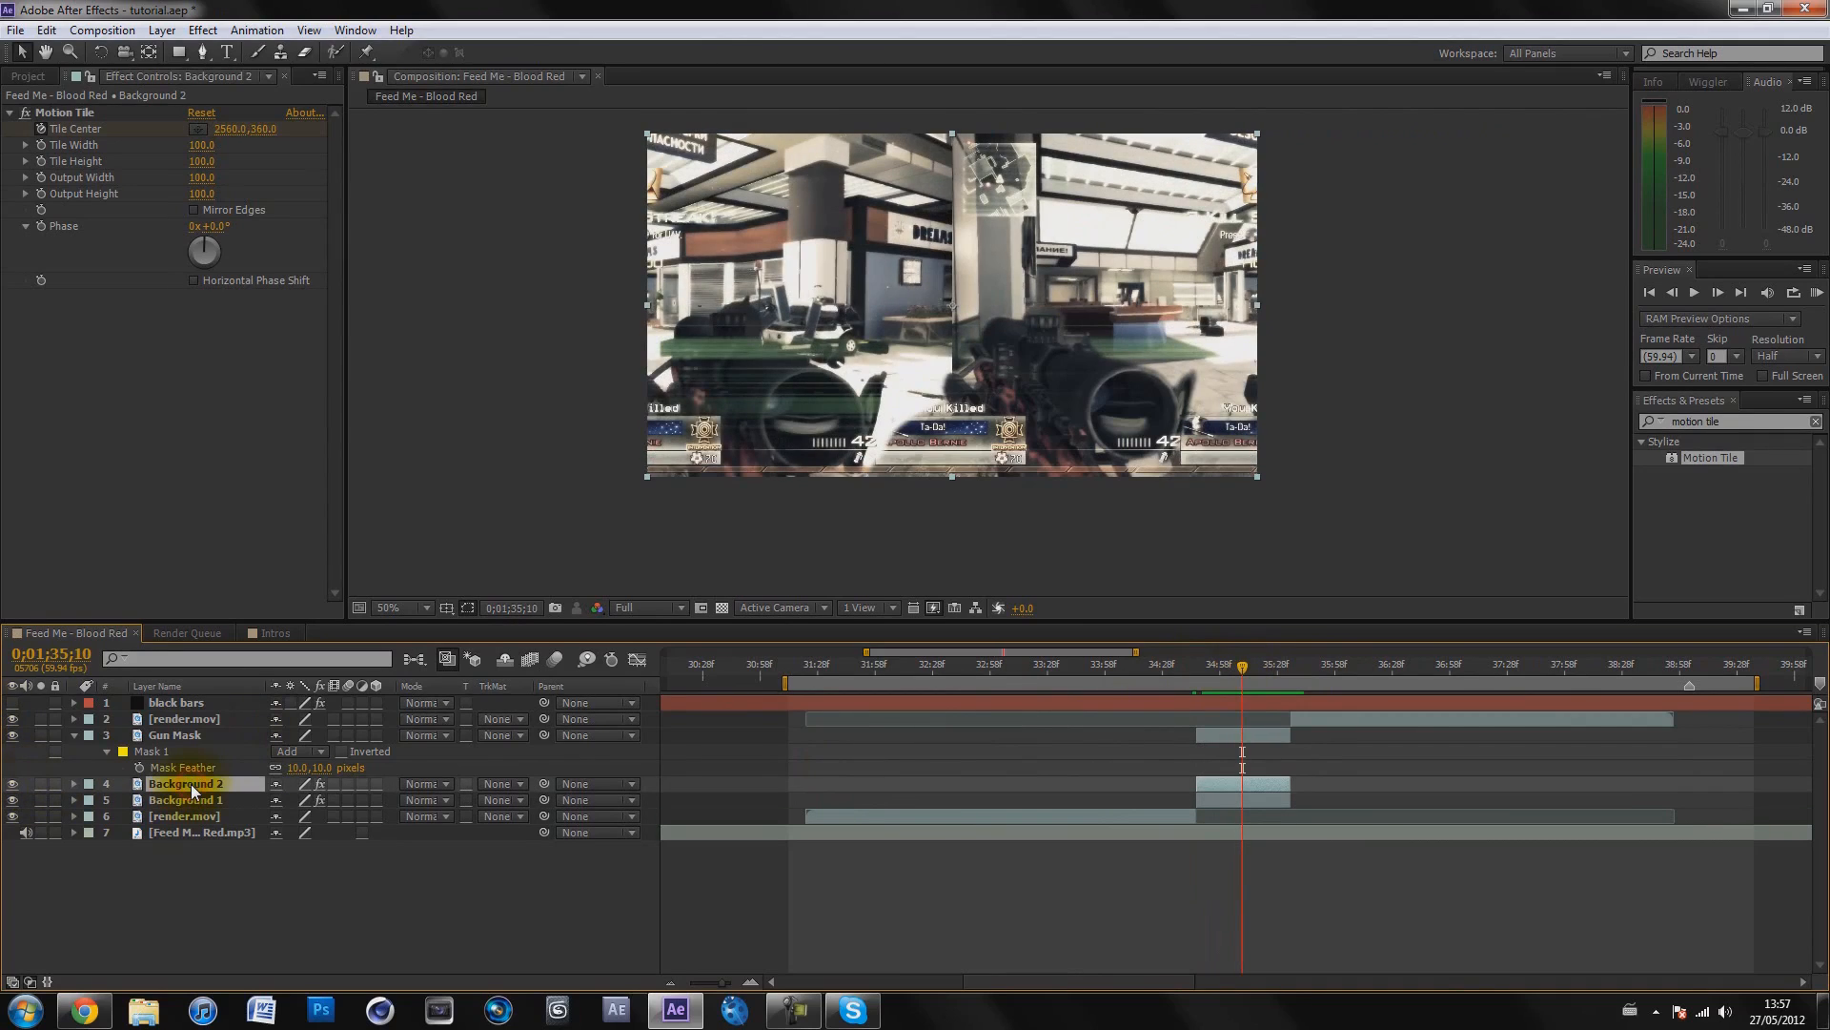
key("t")
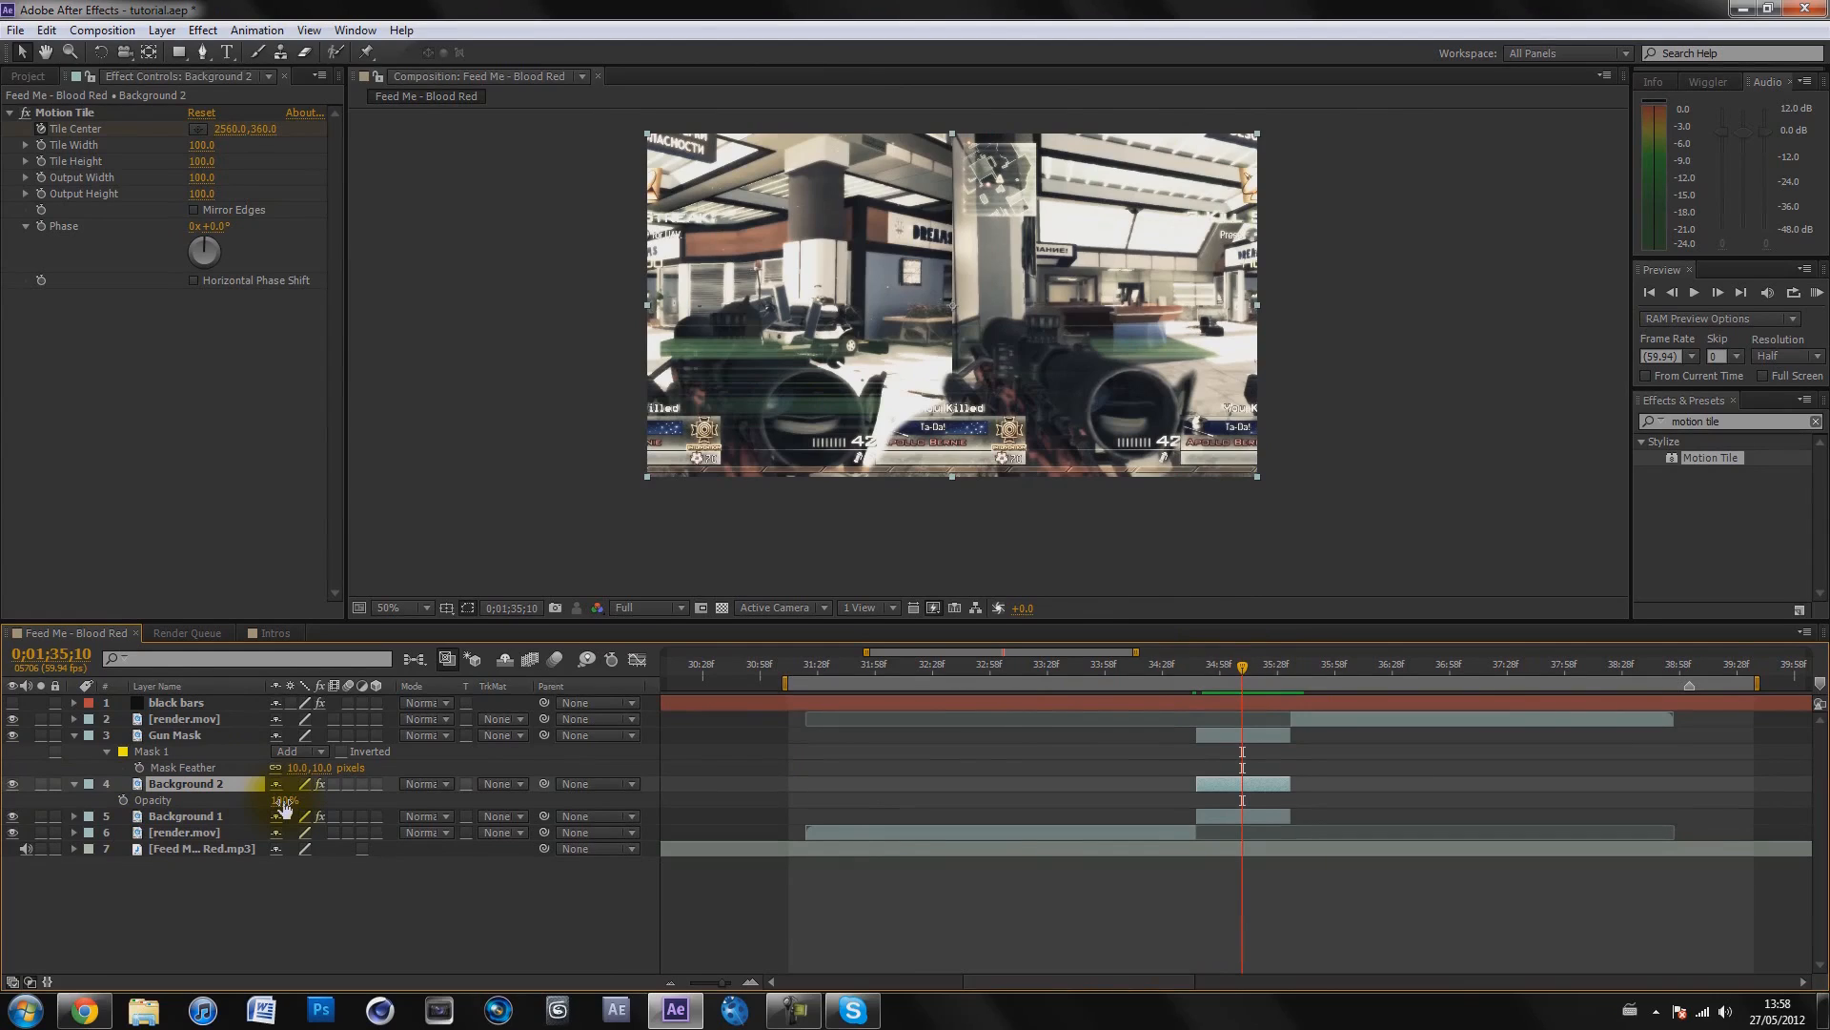
left_click(122, 800)
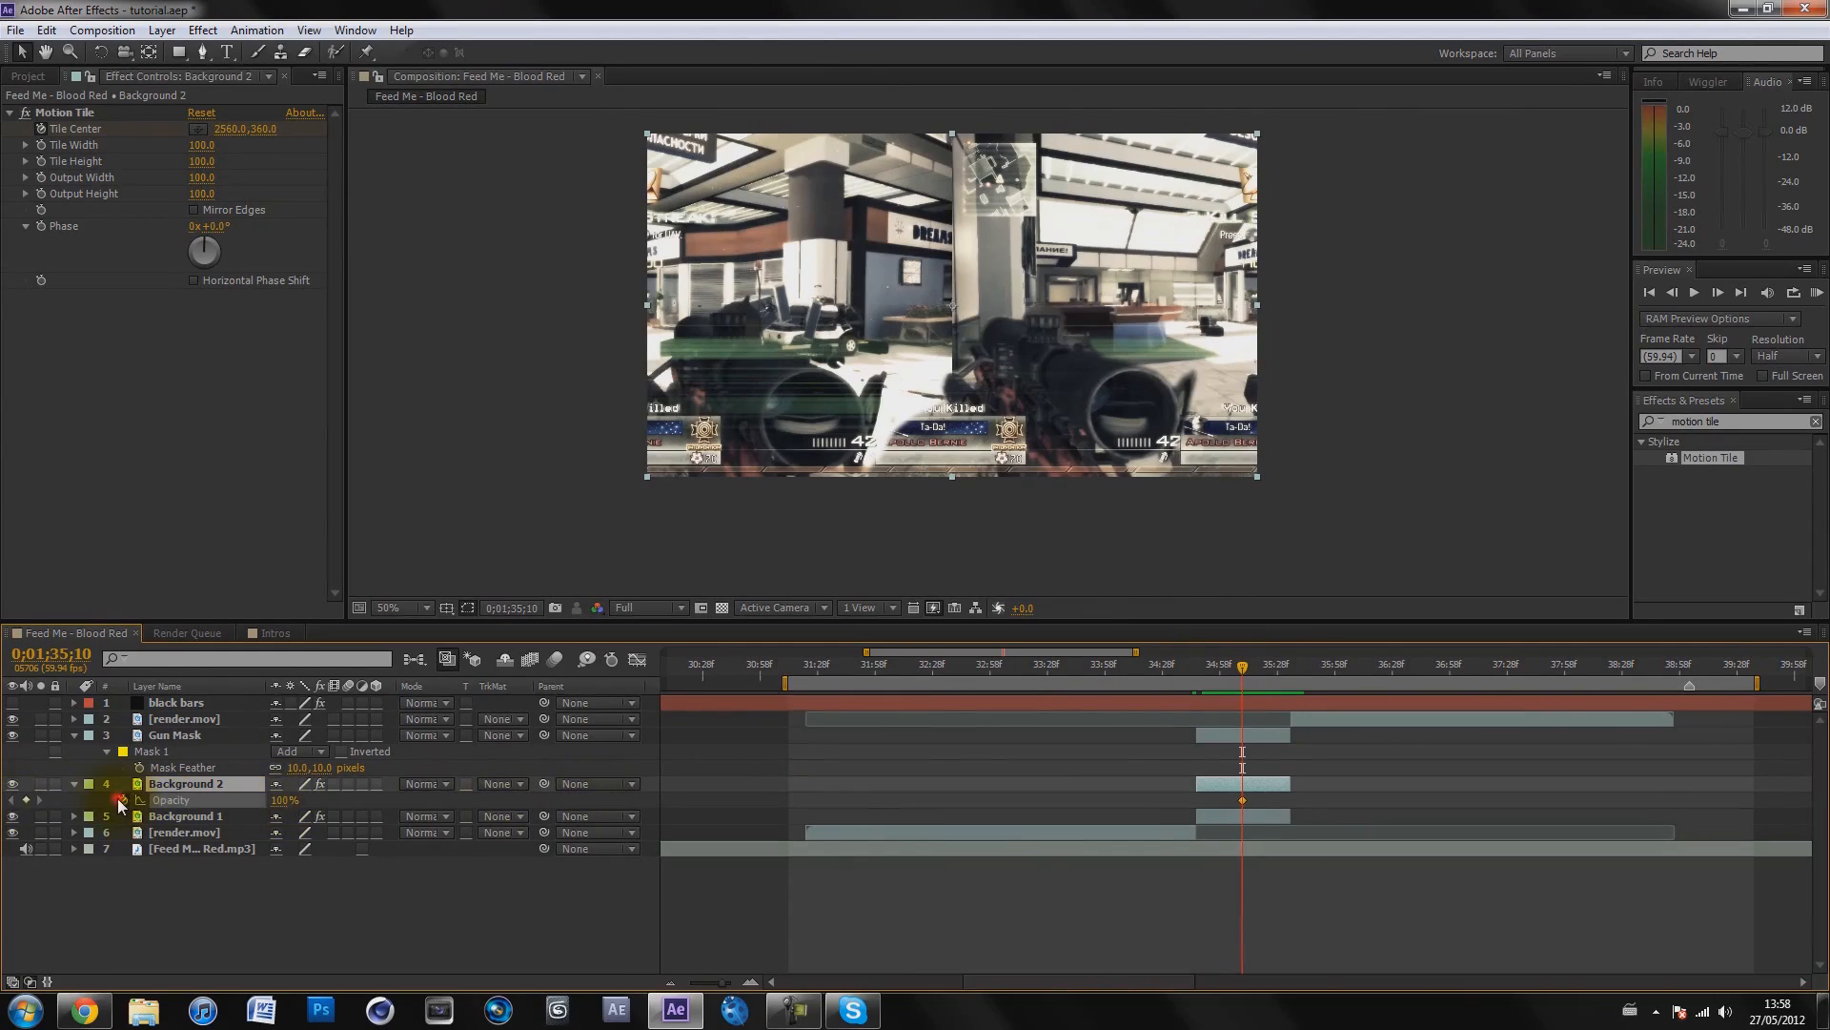
left_click_drag(281, 802, 151, 810)
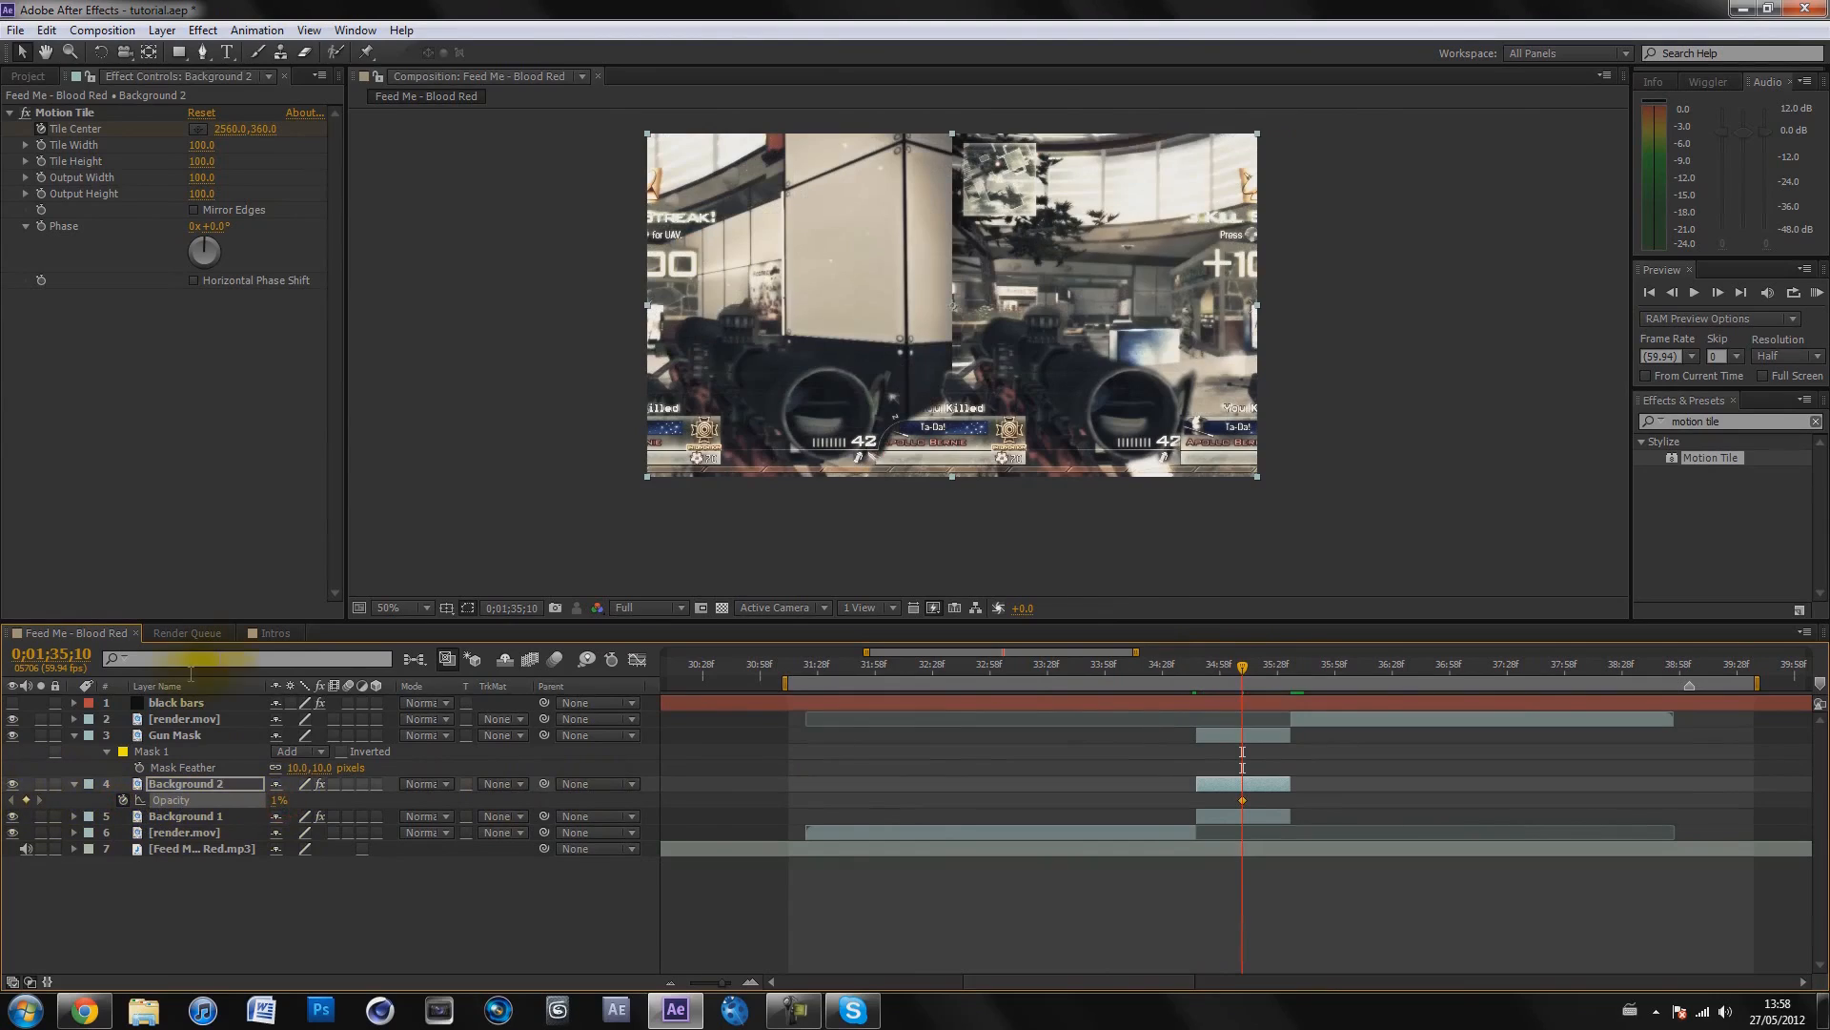
left_click_drag(277, 801, 198, 809)
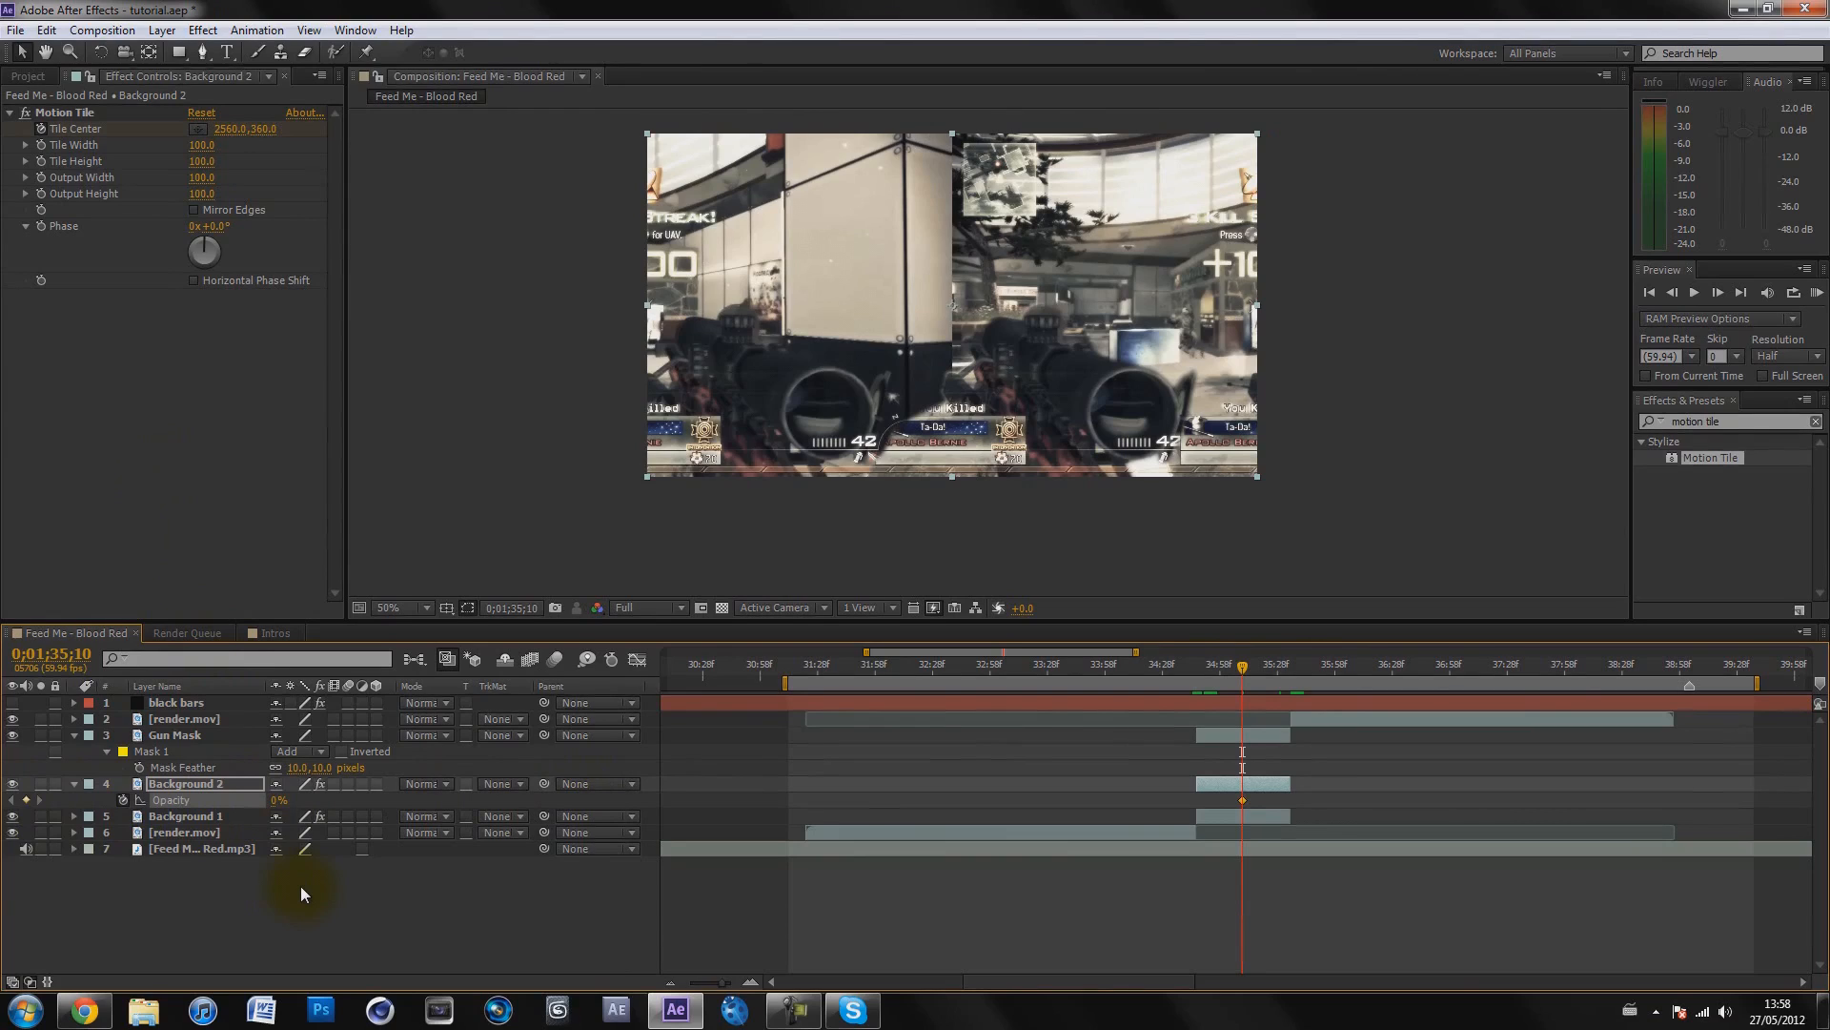
Advance 15 frames to 0;01;35;25 and set Background 2's opacity to 100% there
key("shift+Page_Down")
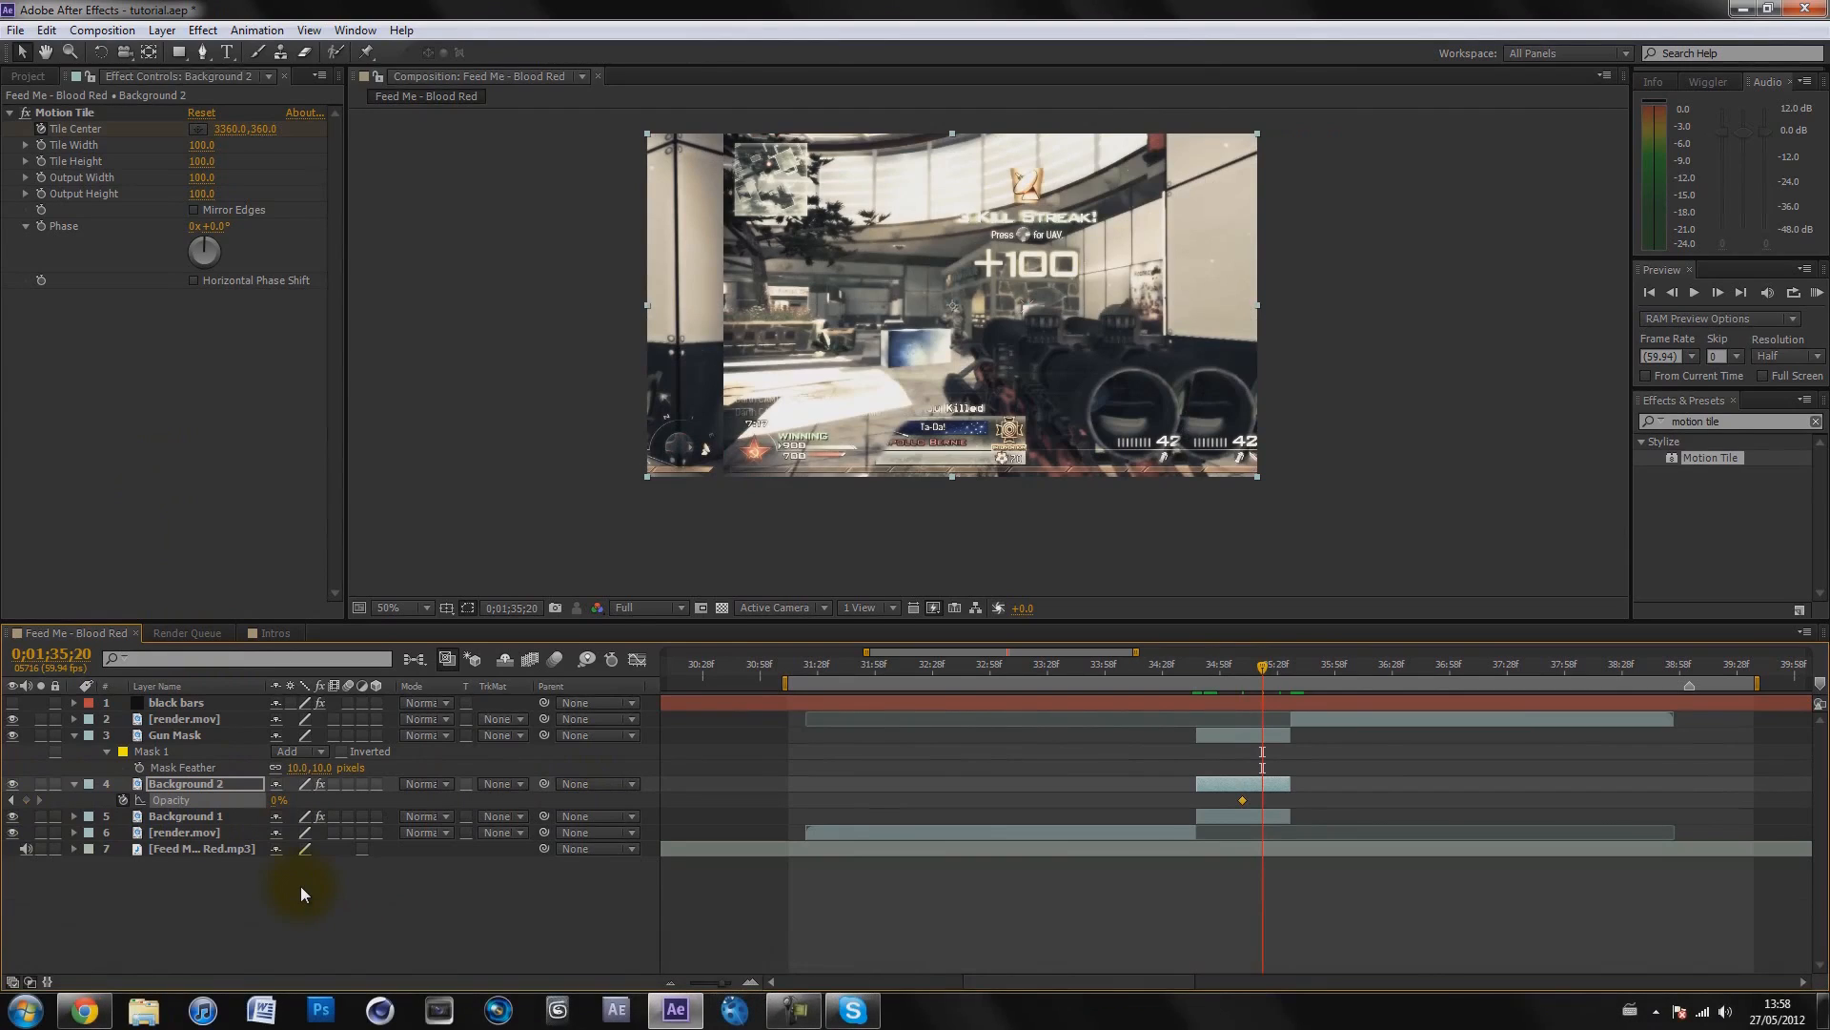
key("Page_Down")
key("Page_Down")
key("Page_Down")
key("Page_Down")
key("Page_Down")
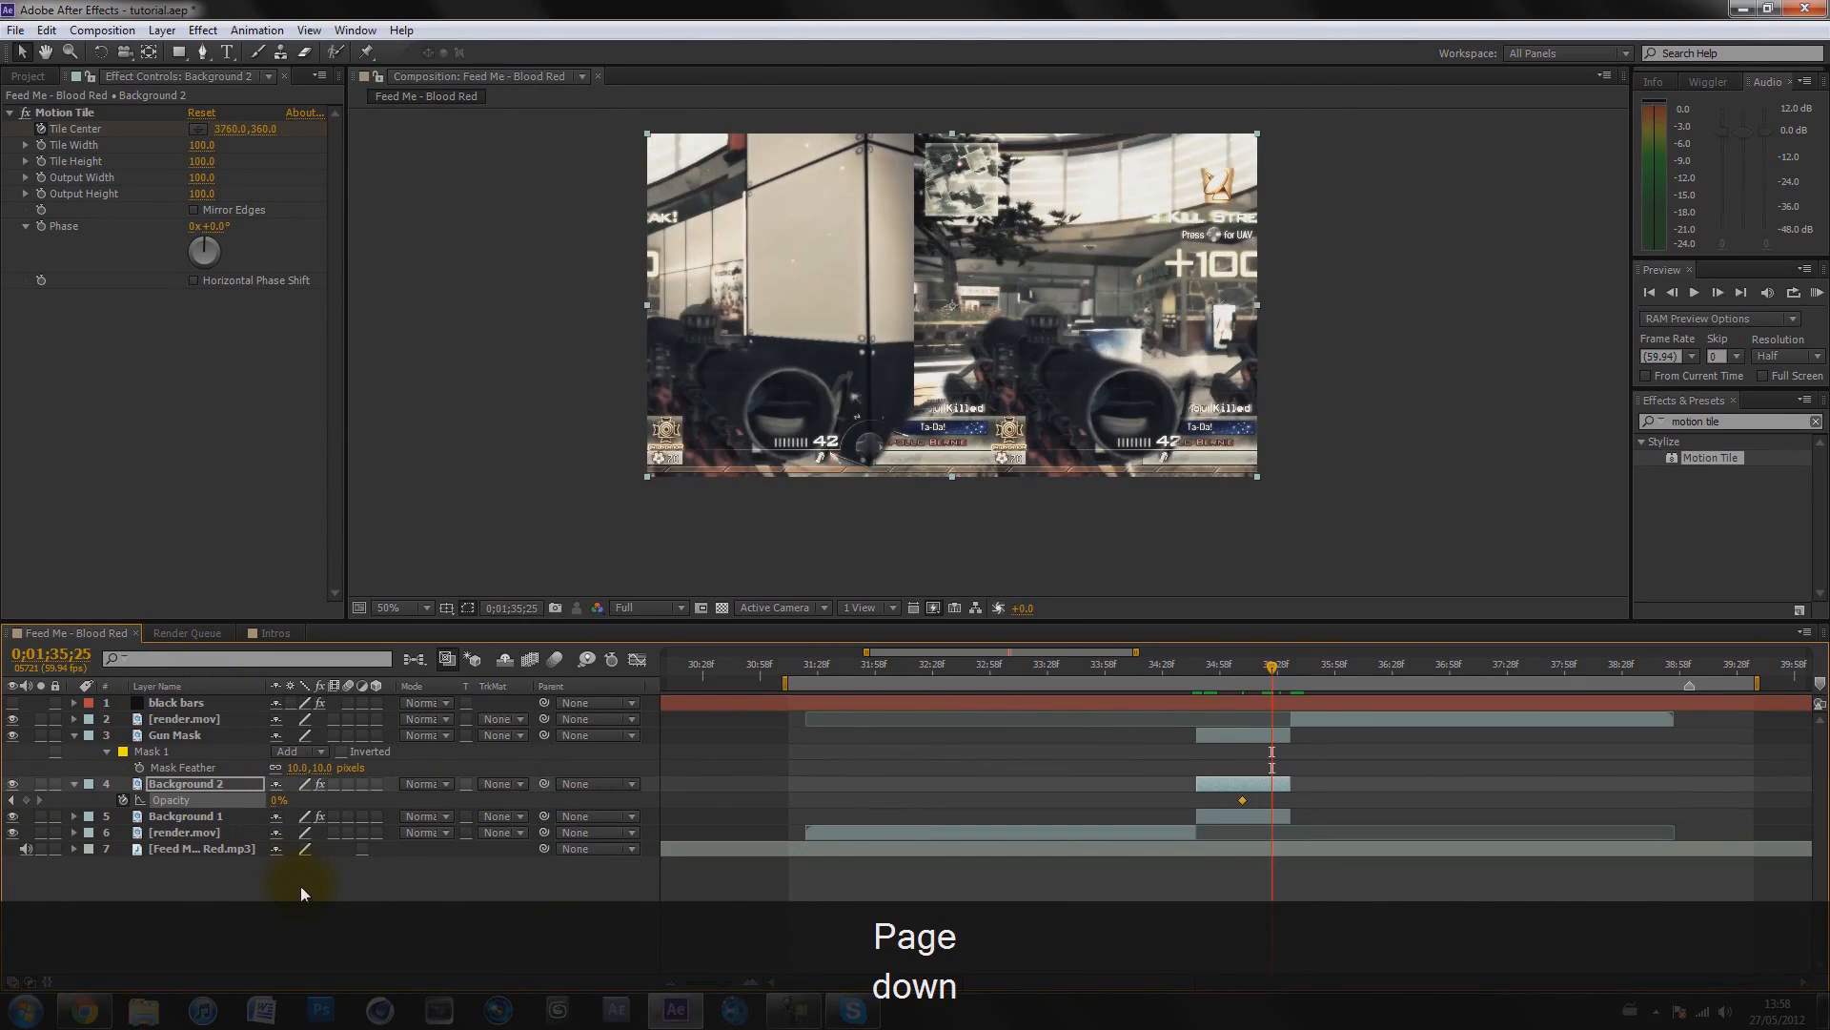
left_click_drag(278, 806, 649, 765)
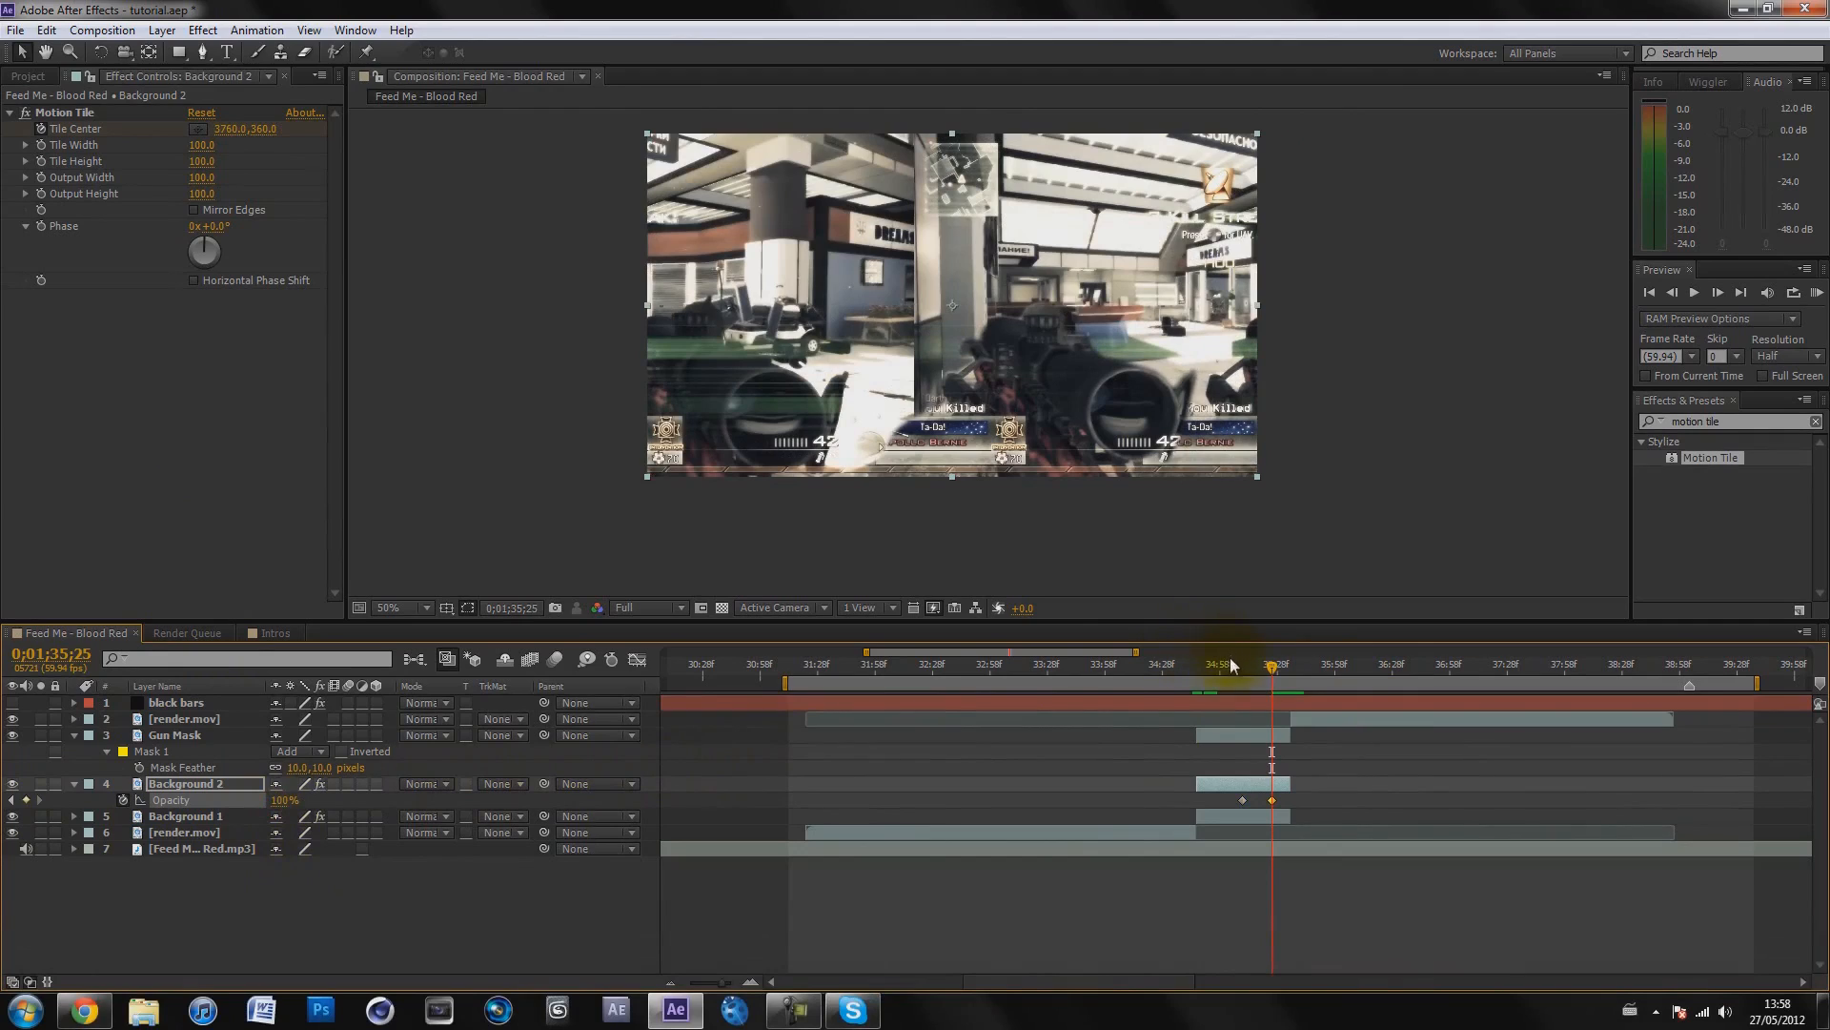
Apply Easy Ease to both of Background 2's opacity keyframes and scrub through the fade
left_click_drag(1312, 799, 1190, 799)
key("F9")
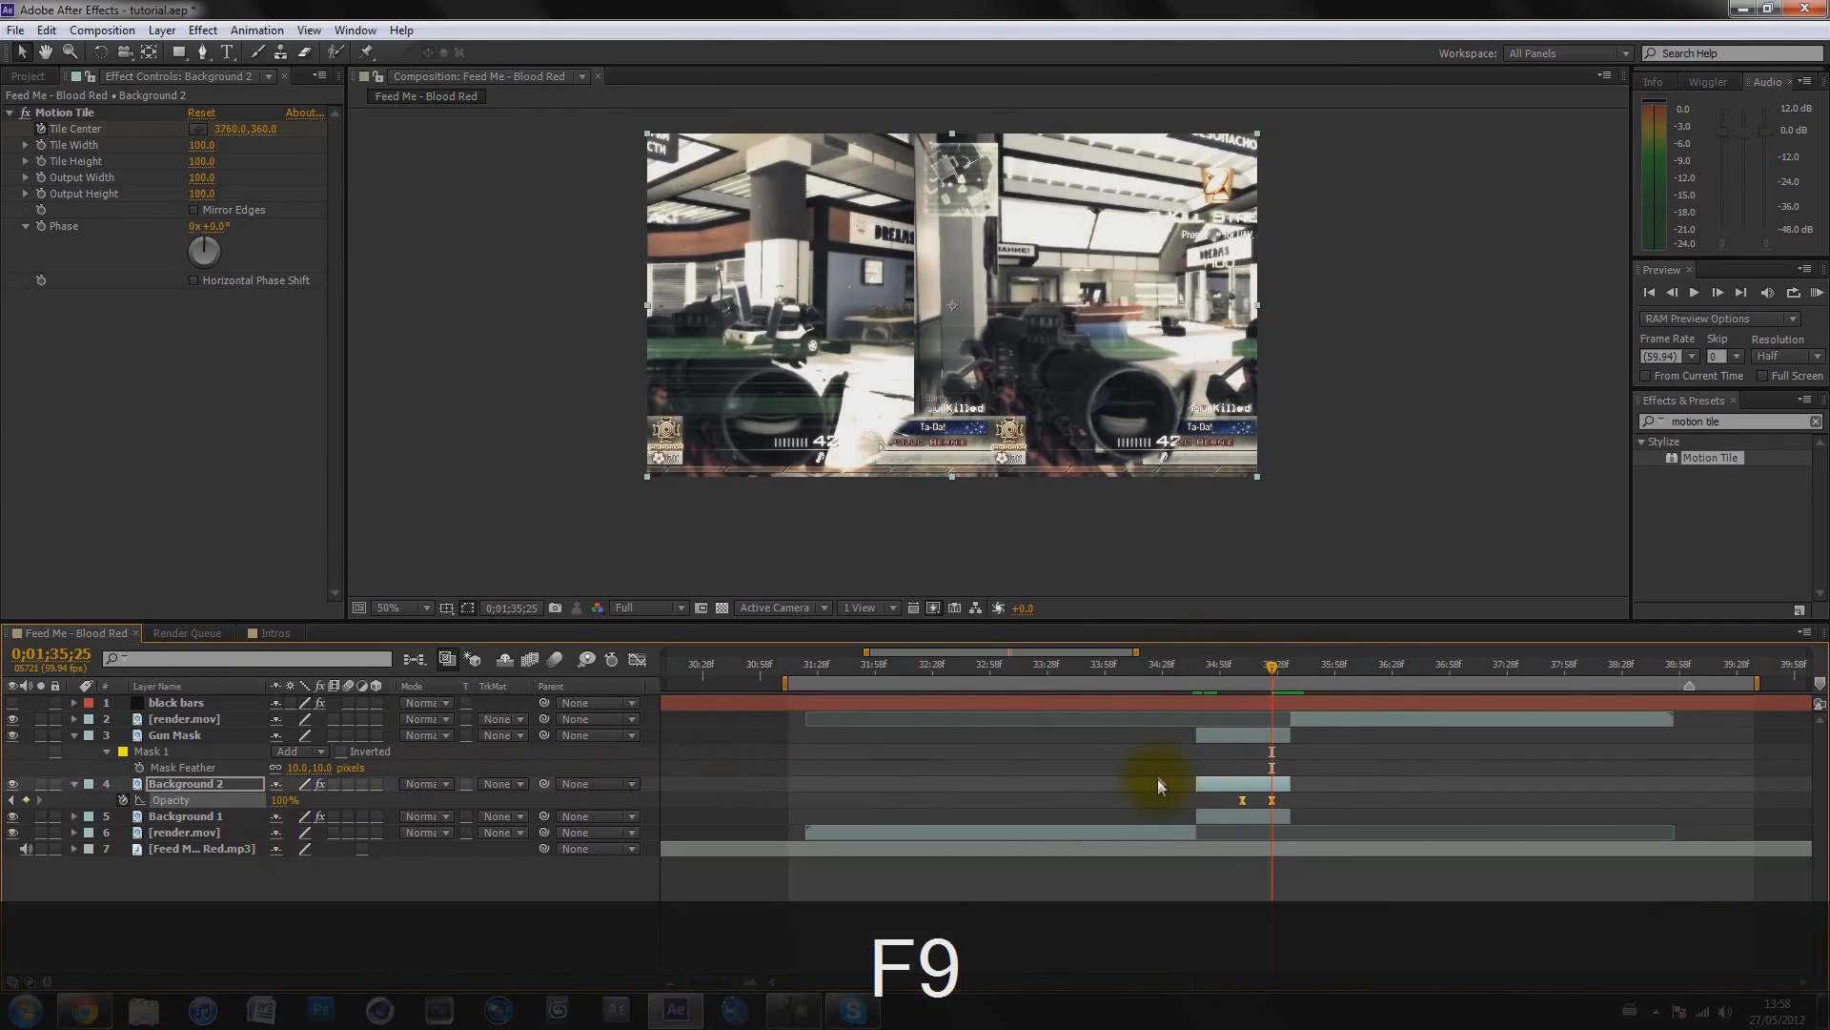
left_click(1239, 665)
left_click_drag(1241, 666, 1296, 672)
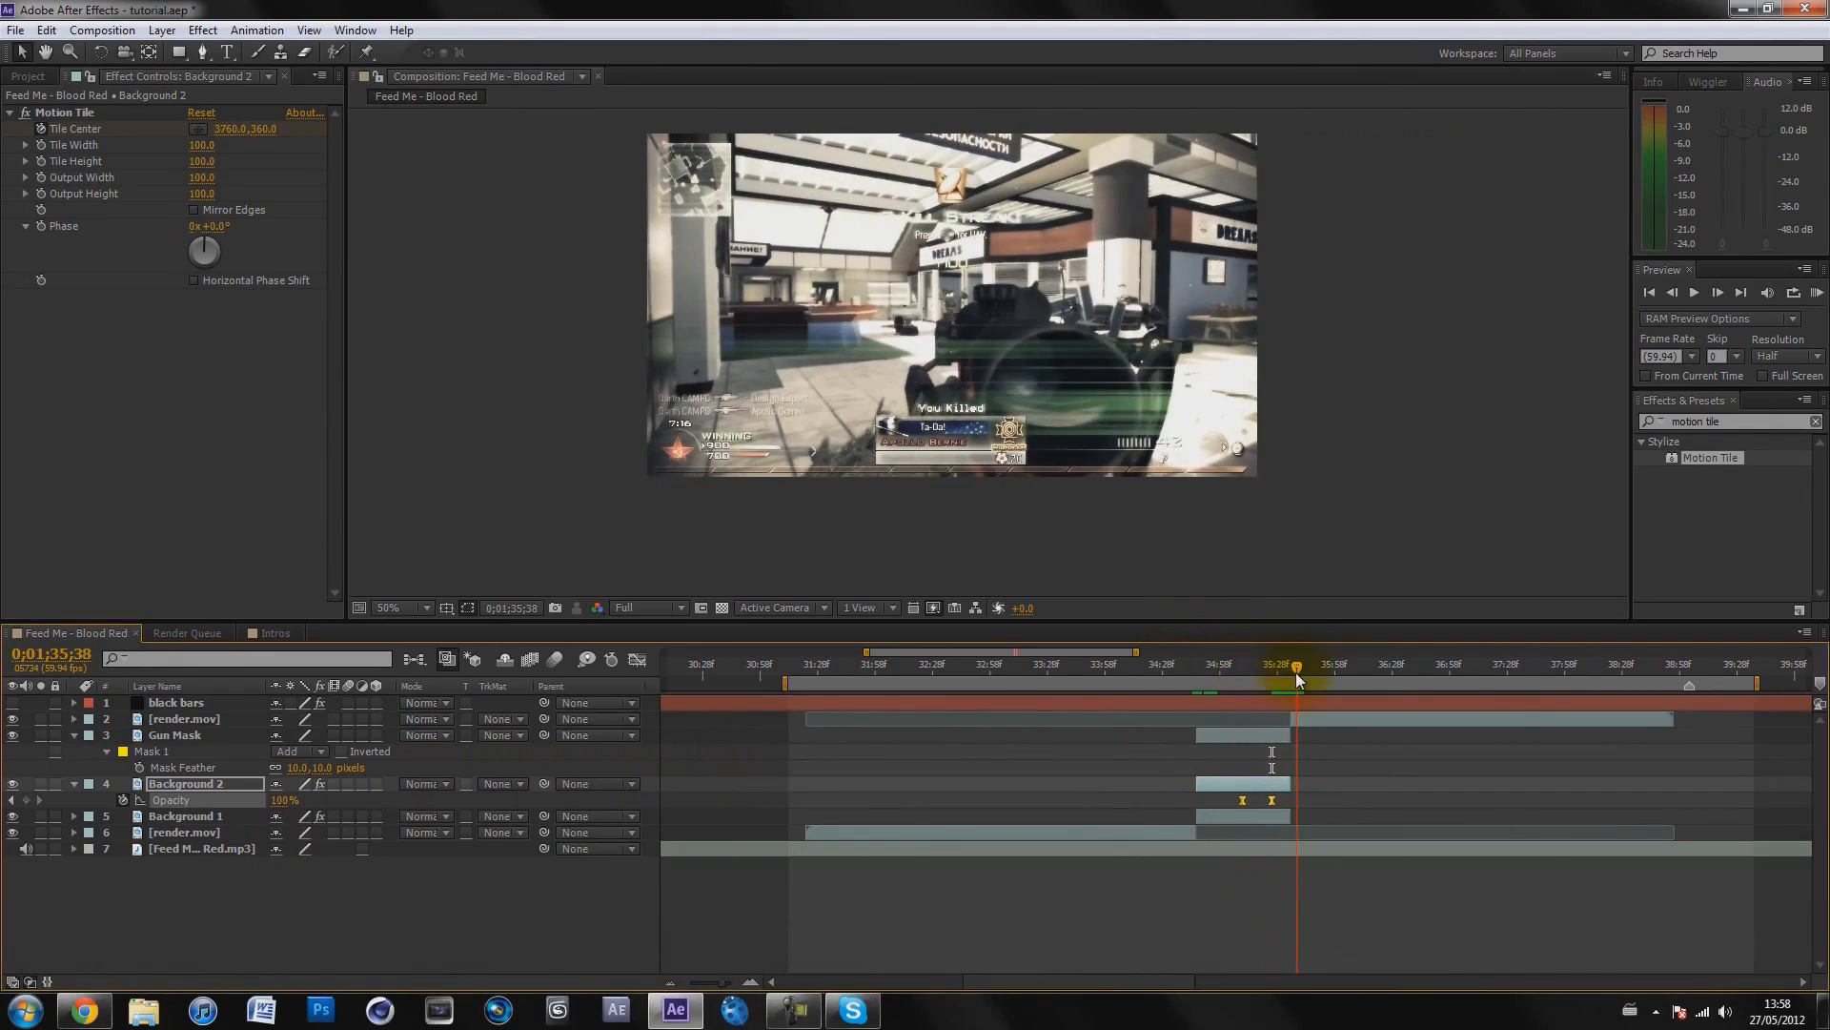
Set the work area from shortly before the background layers to 0;01;36;41 and run a RAM preview of it
left_click(1136, 664)
key("b")
left_click_drag(1407, 664, 1417, 666)
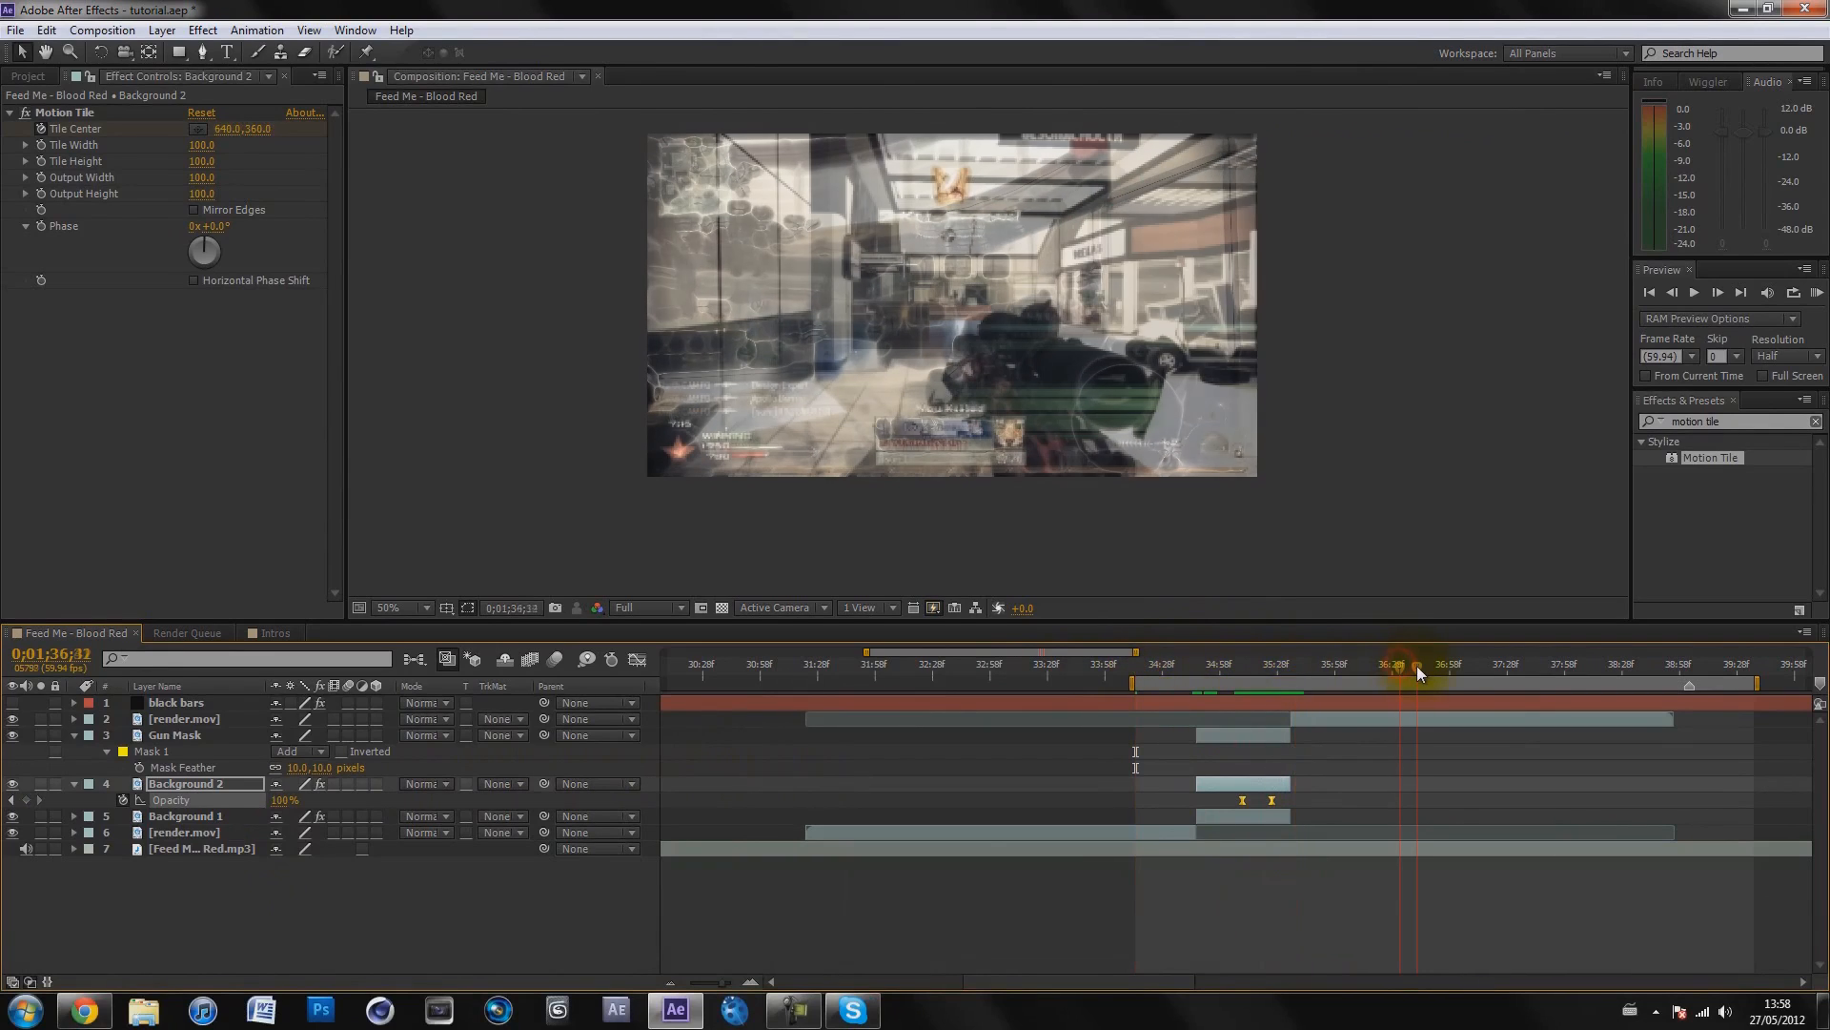
key("n")
left_click(1816, 294)
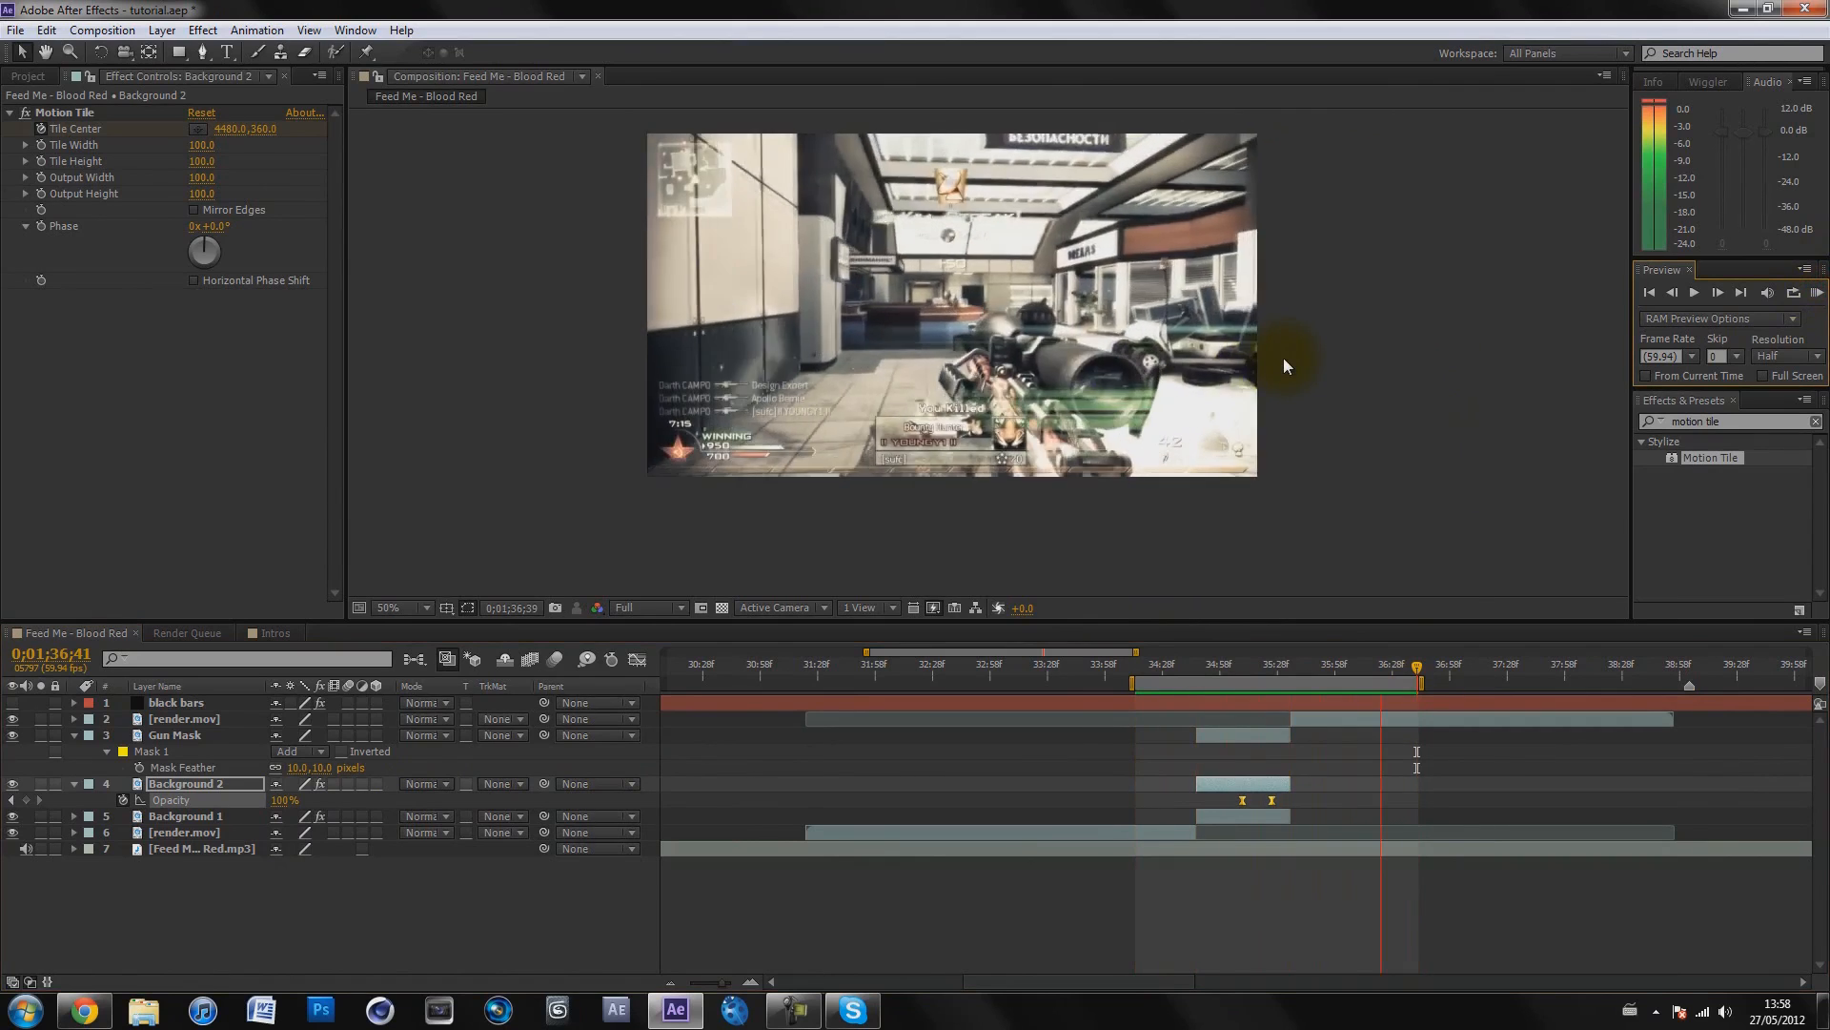
left_click(1284, 360)
Move to 0;01;35;20, collapse the Background 2 and Gun Mask layers' properties and deselect all layers
left_click_drag(1193, 667, 1262, 667)
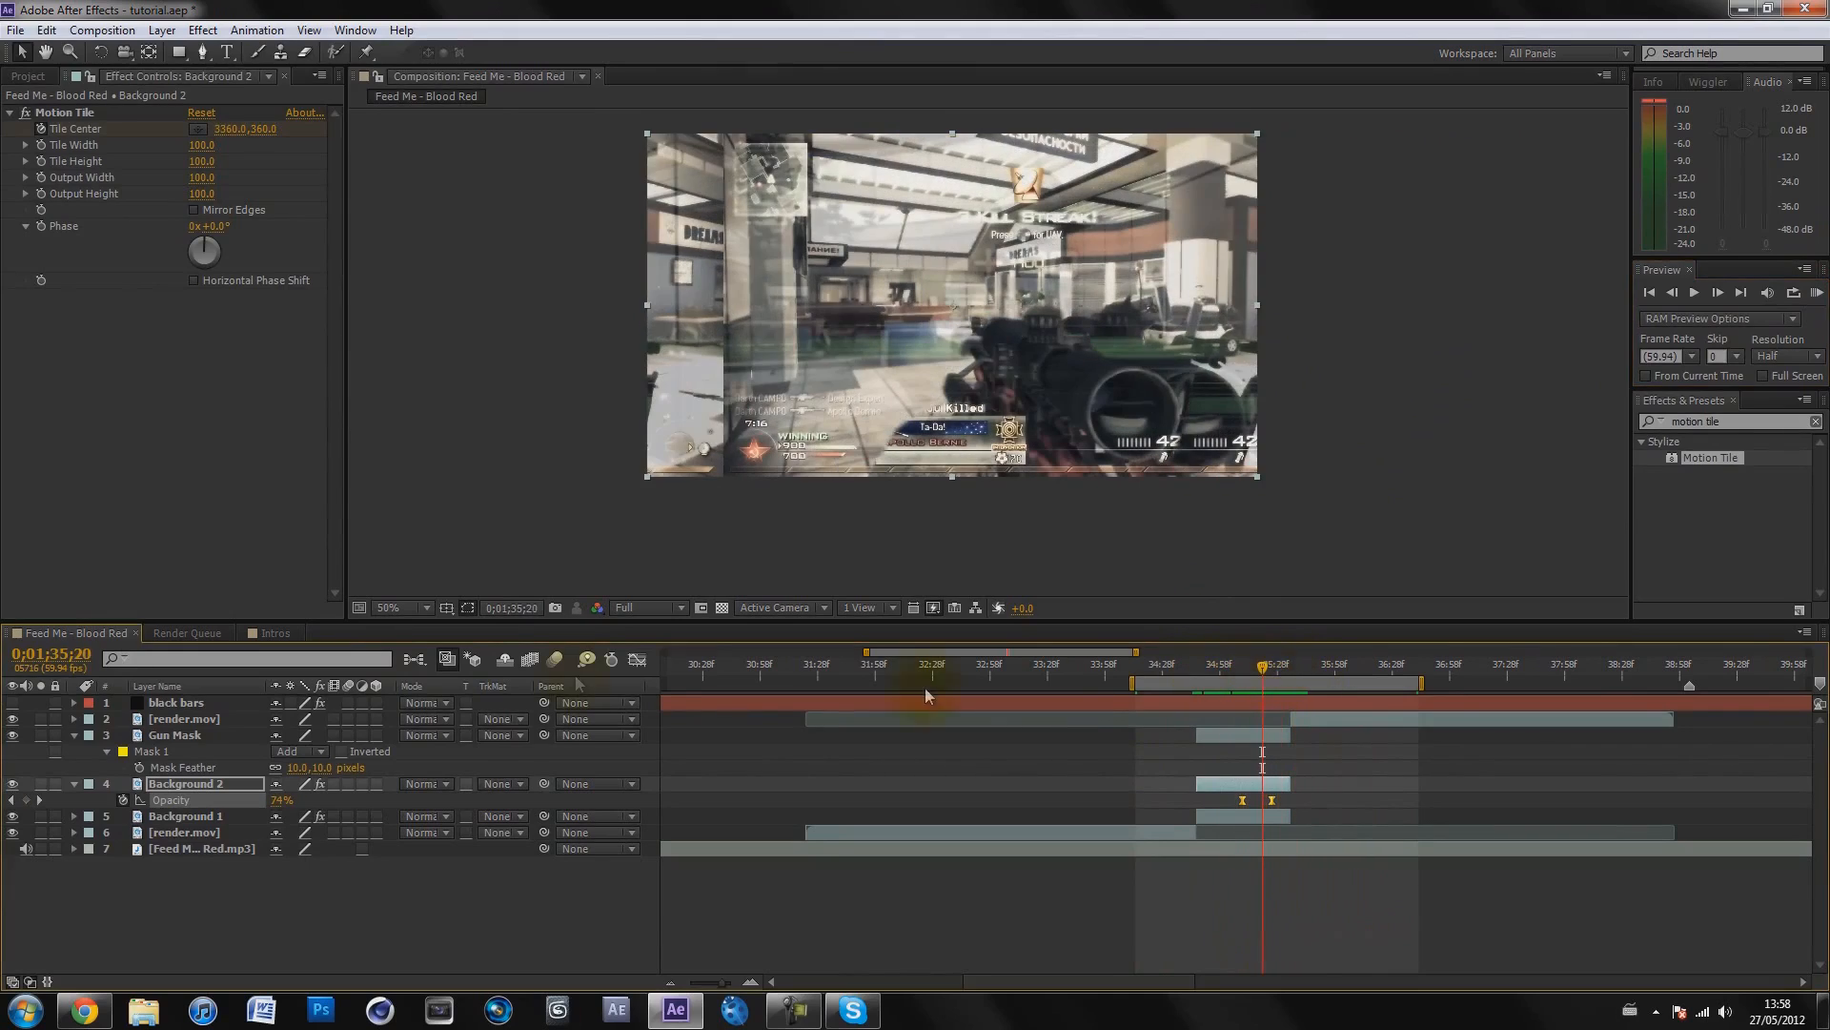
left_click(75, 784)
left_click(73, 735)
left_click(93, 865)
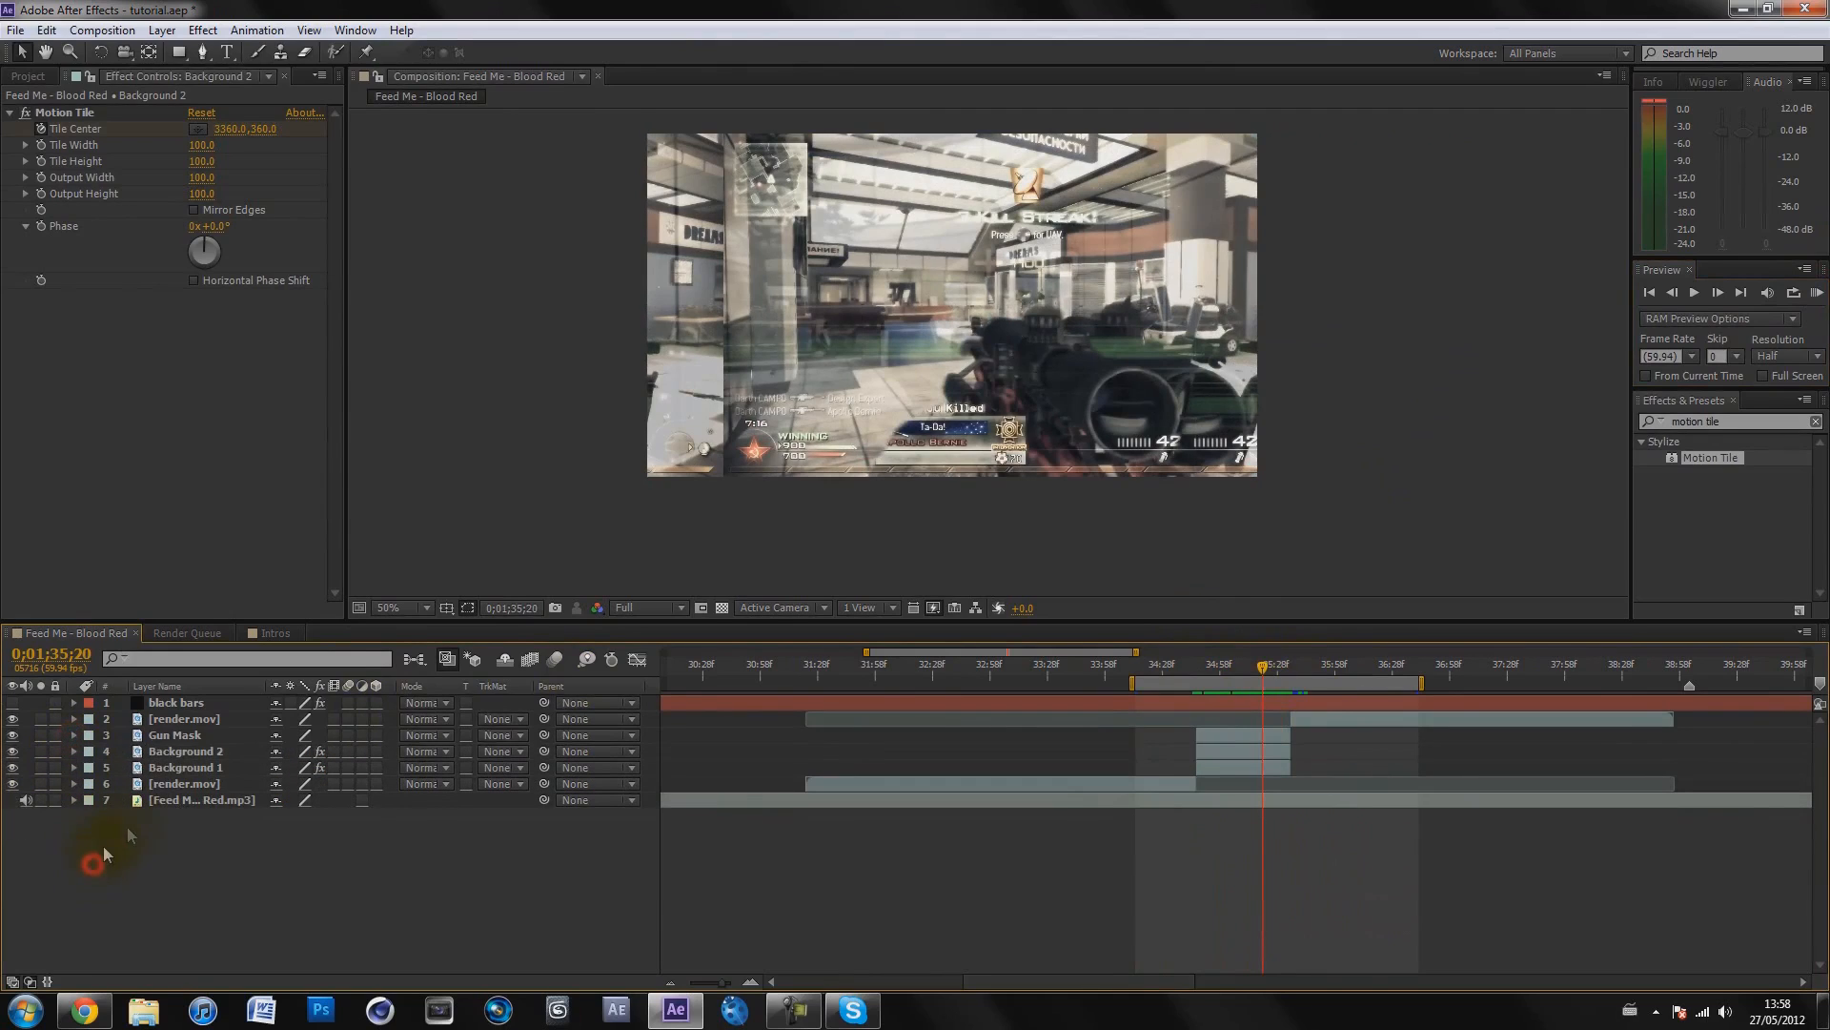
Search the effects for "rsm" and apply RSMB Pro to the Background 1 layer
left_click(1730, 420)
left_click_drag(1370, 428, 889, 410)
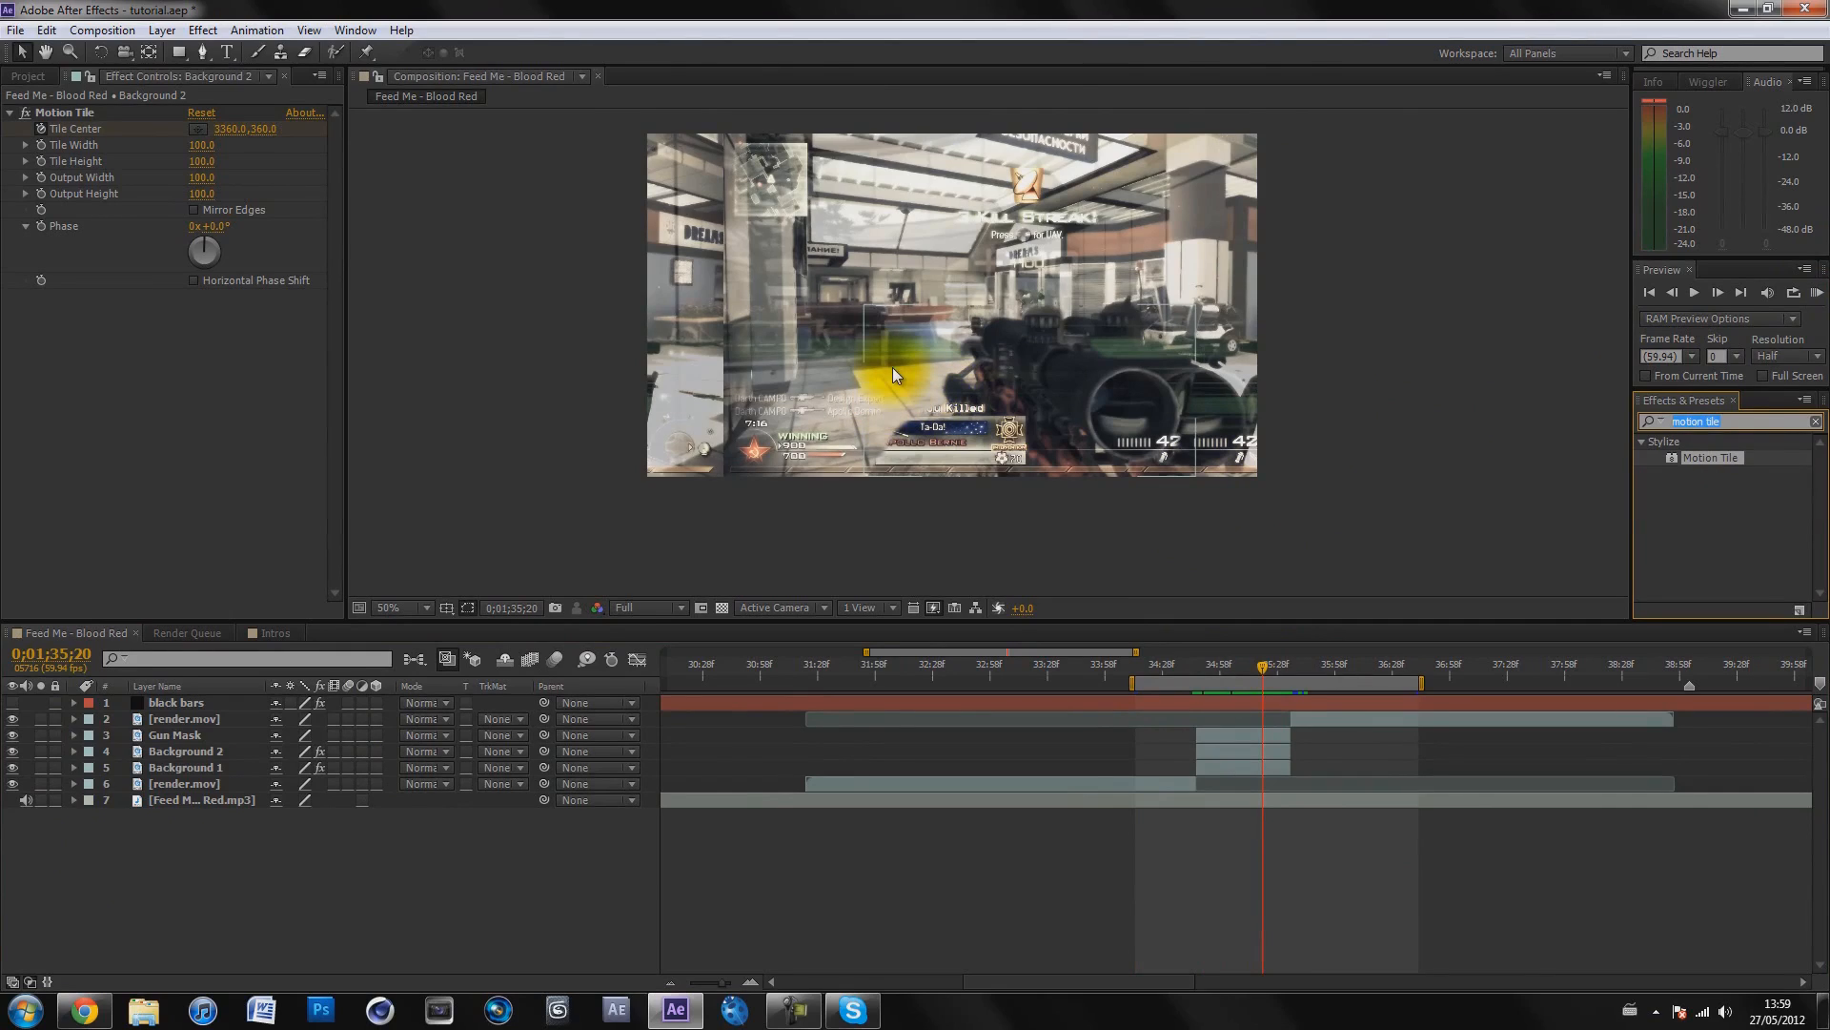
type("rsm")
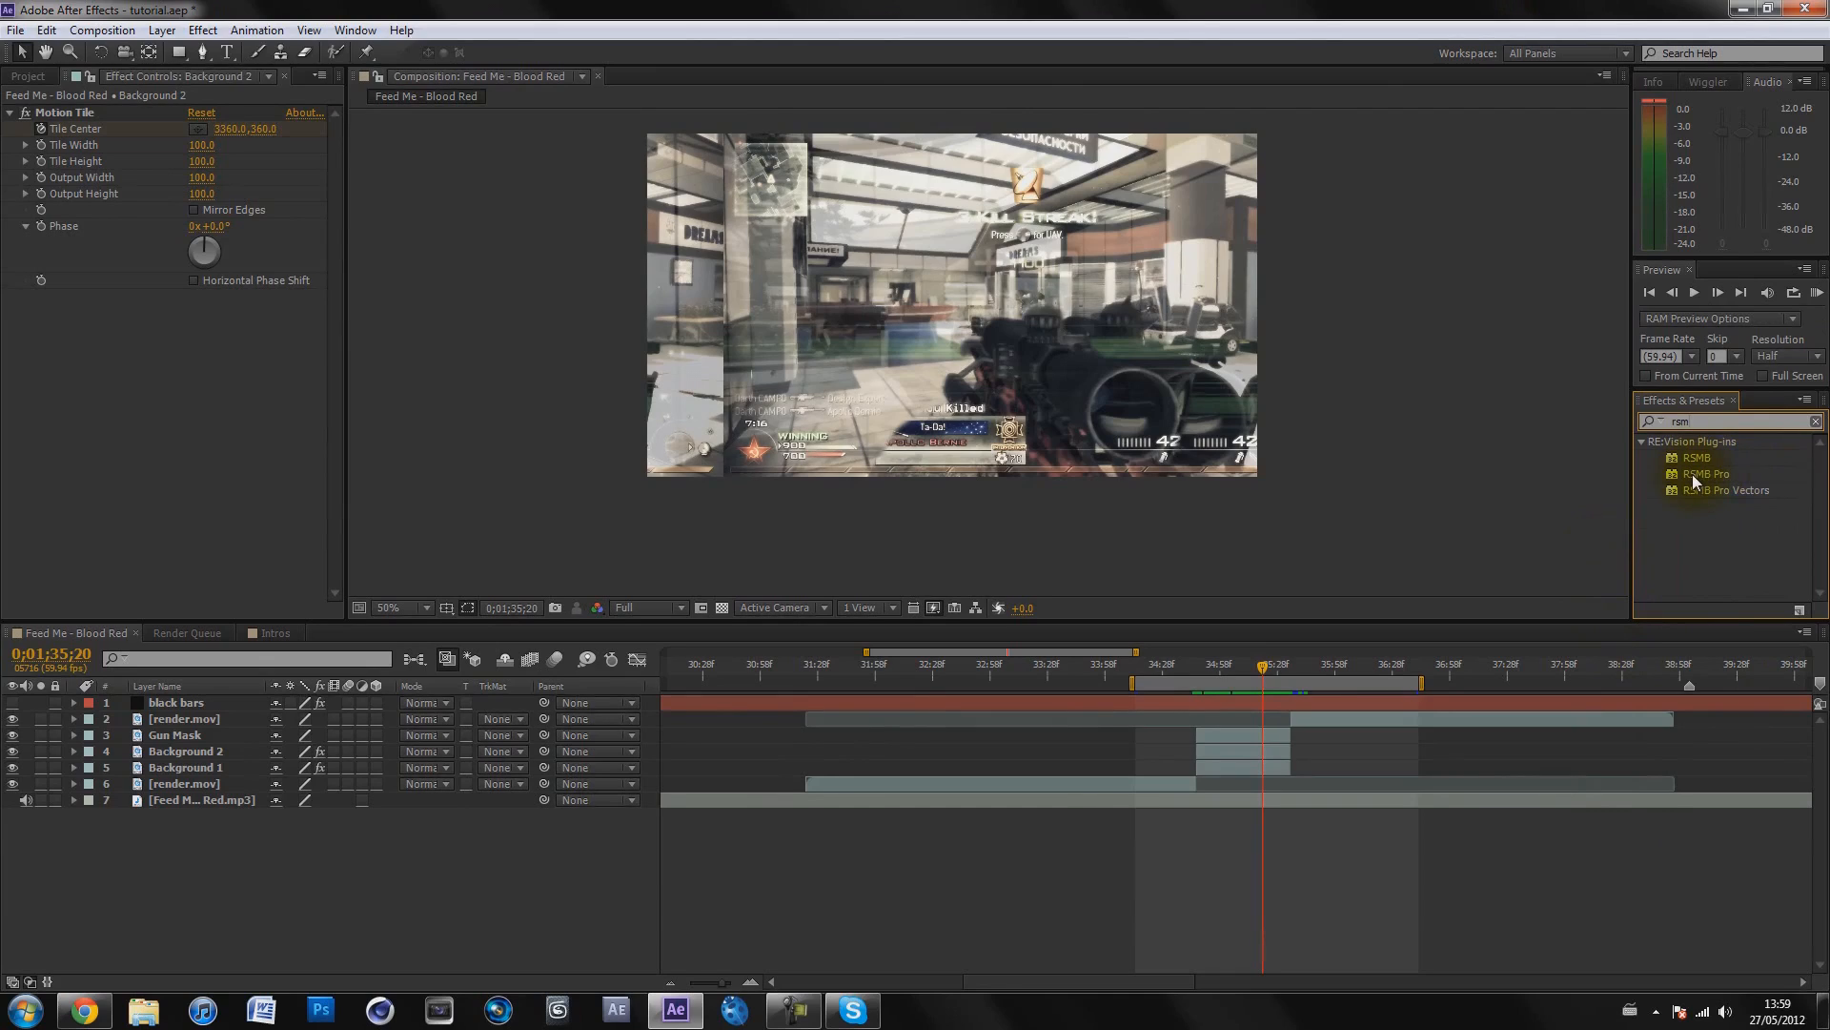
left_click_drag(1691, 472, 1247, 763)
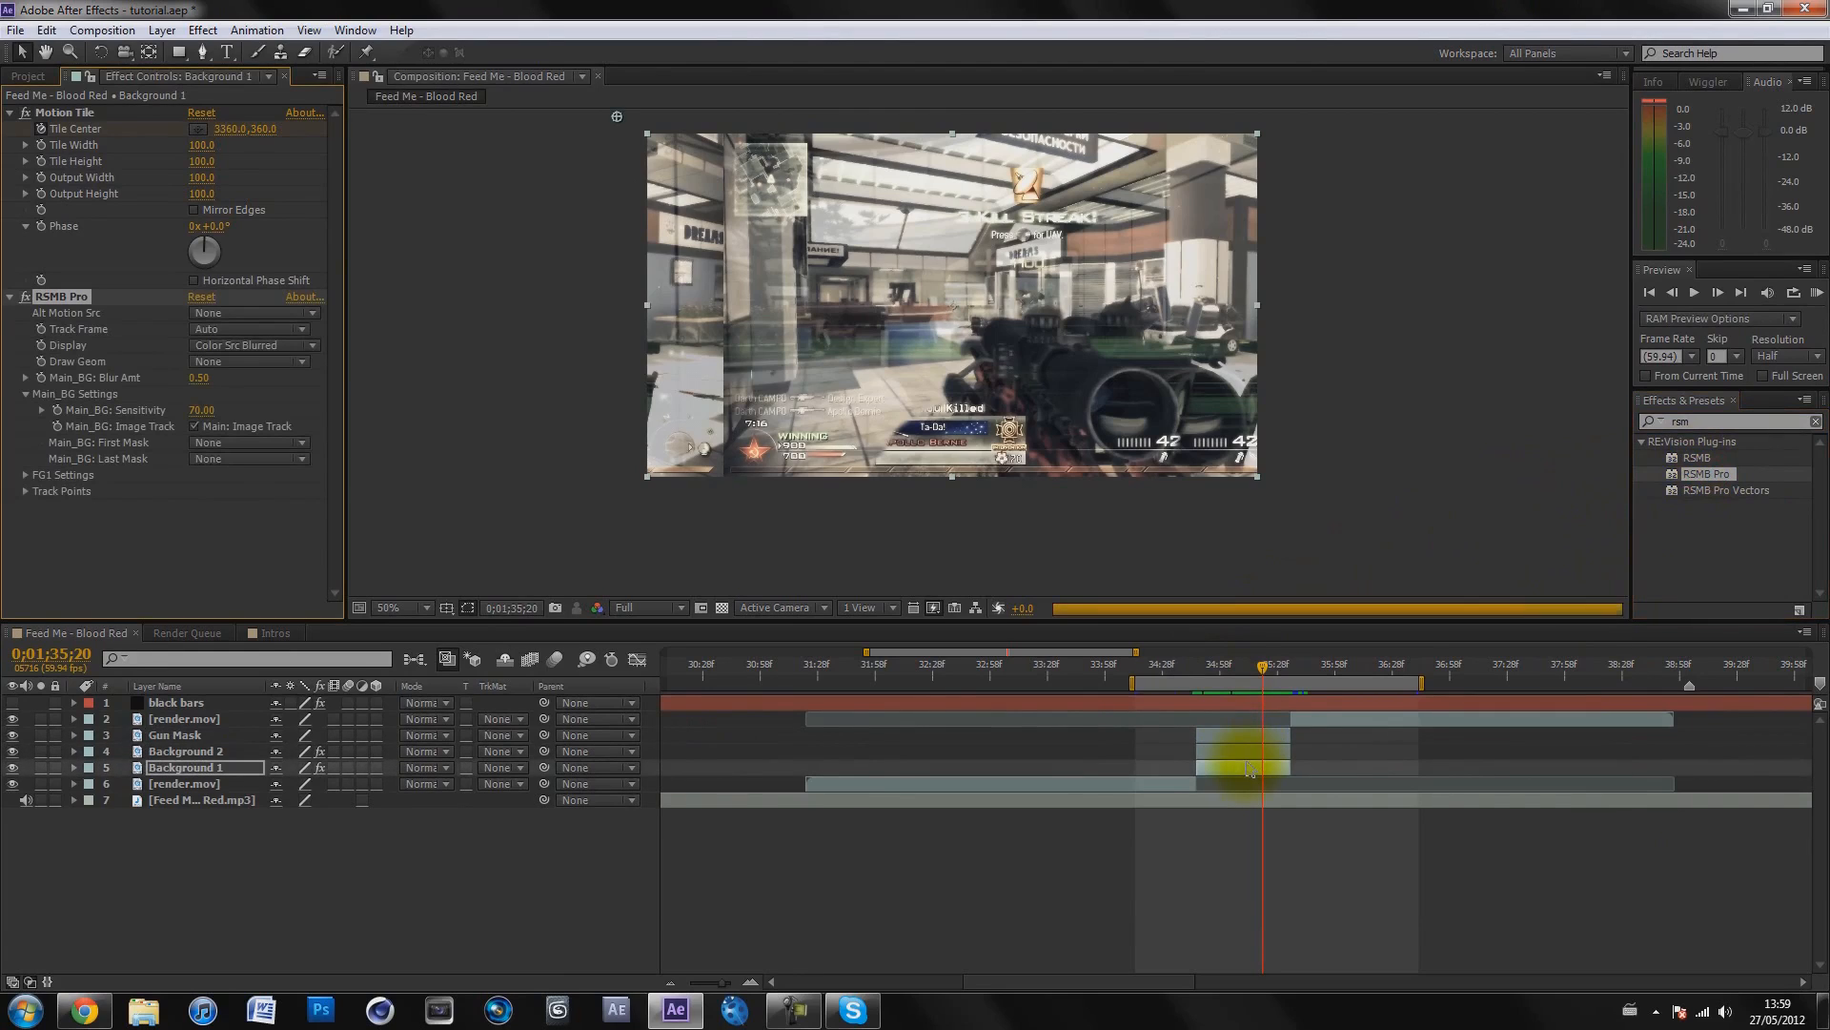
Set RSMB Pro's blur amount to 0.8 and sensitivity to 90 on Background 1, and scrub through the blurred movement
left_click_drag(1205, 666, 1212, 668)
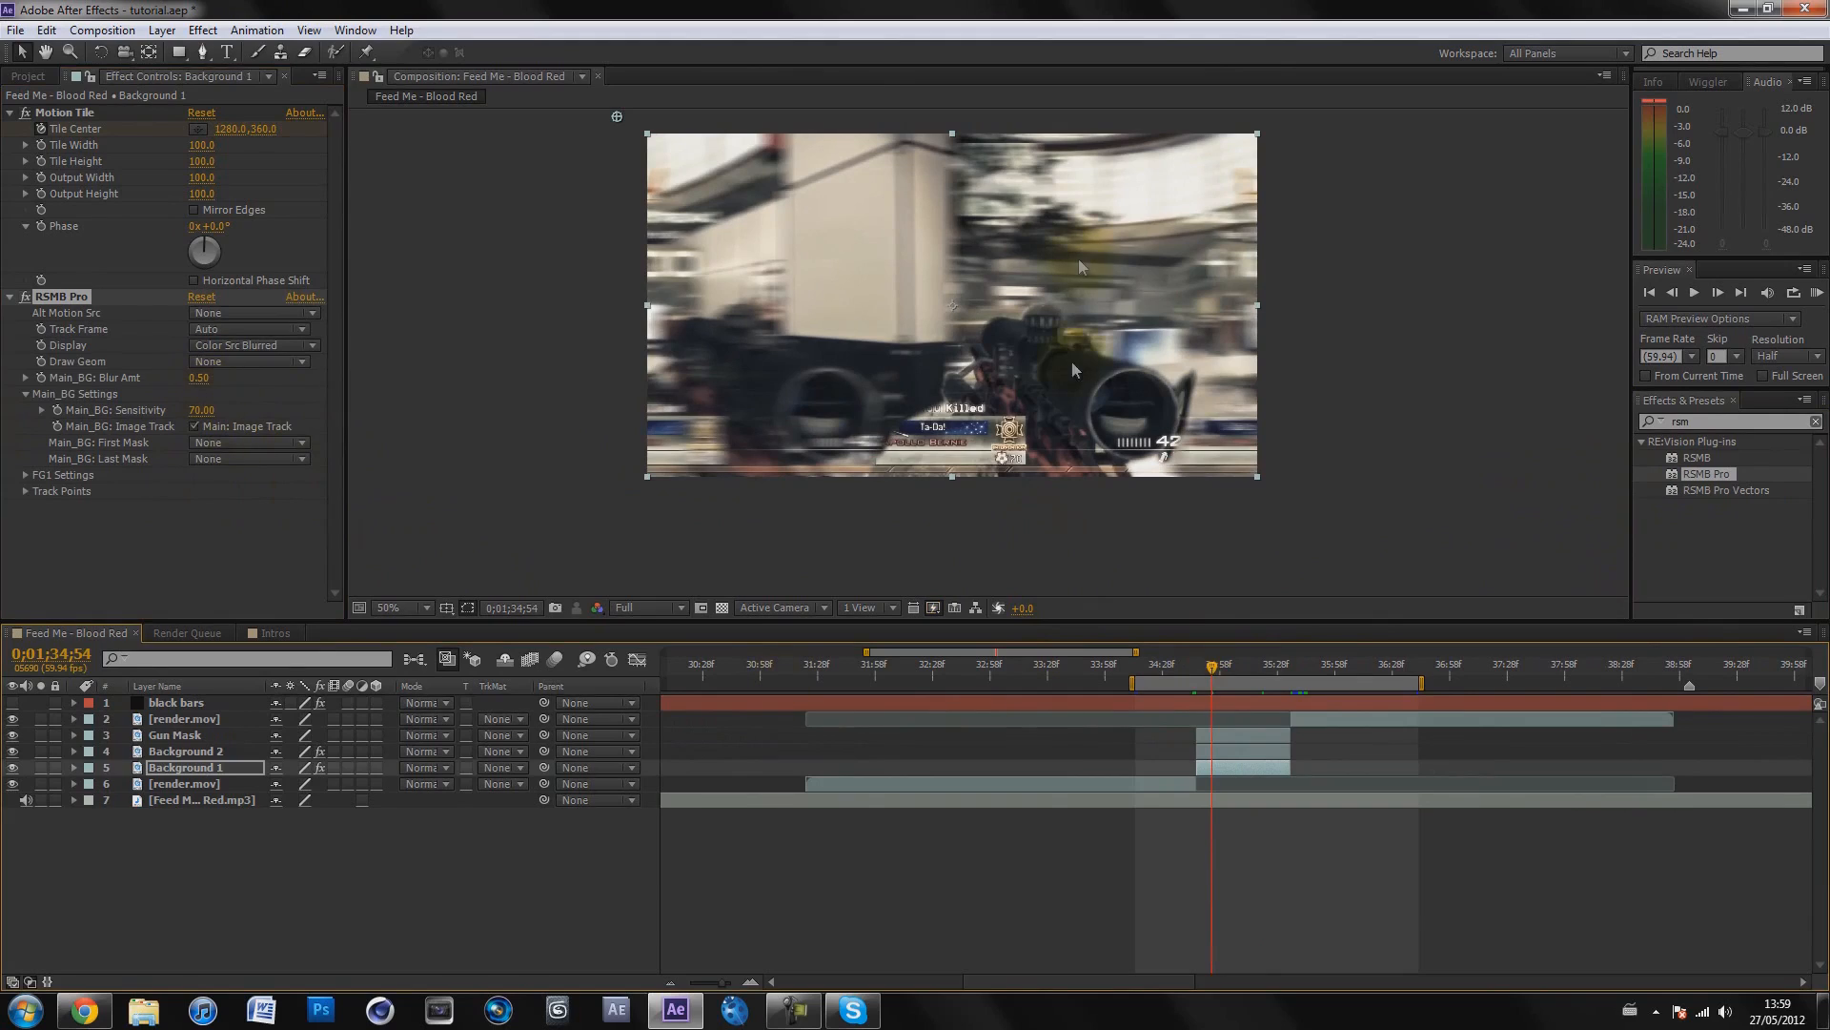
left_click(202, 378)
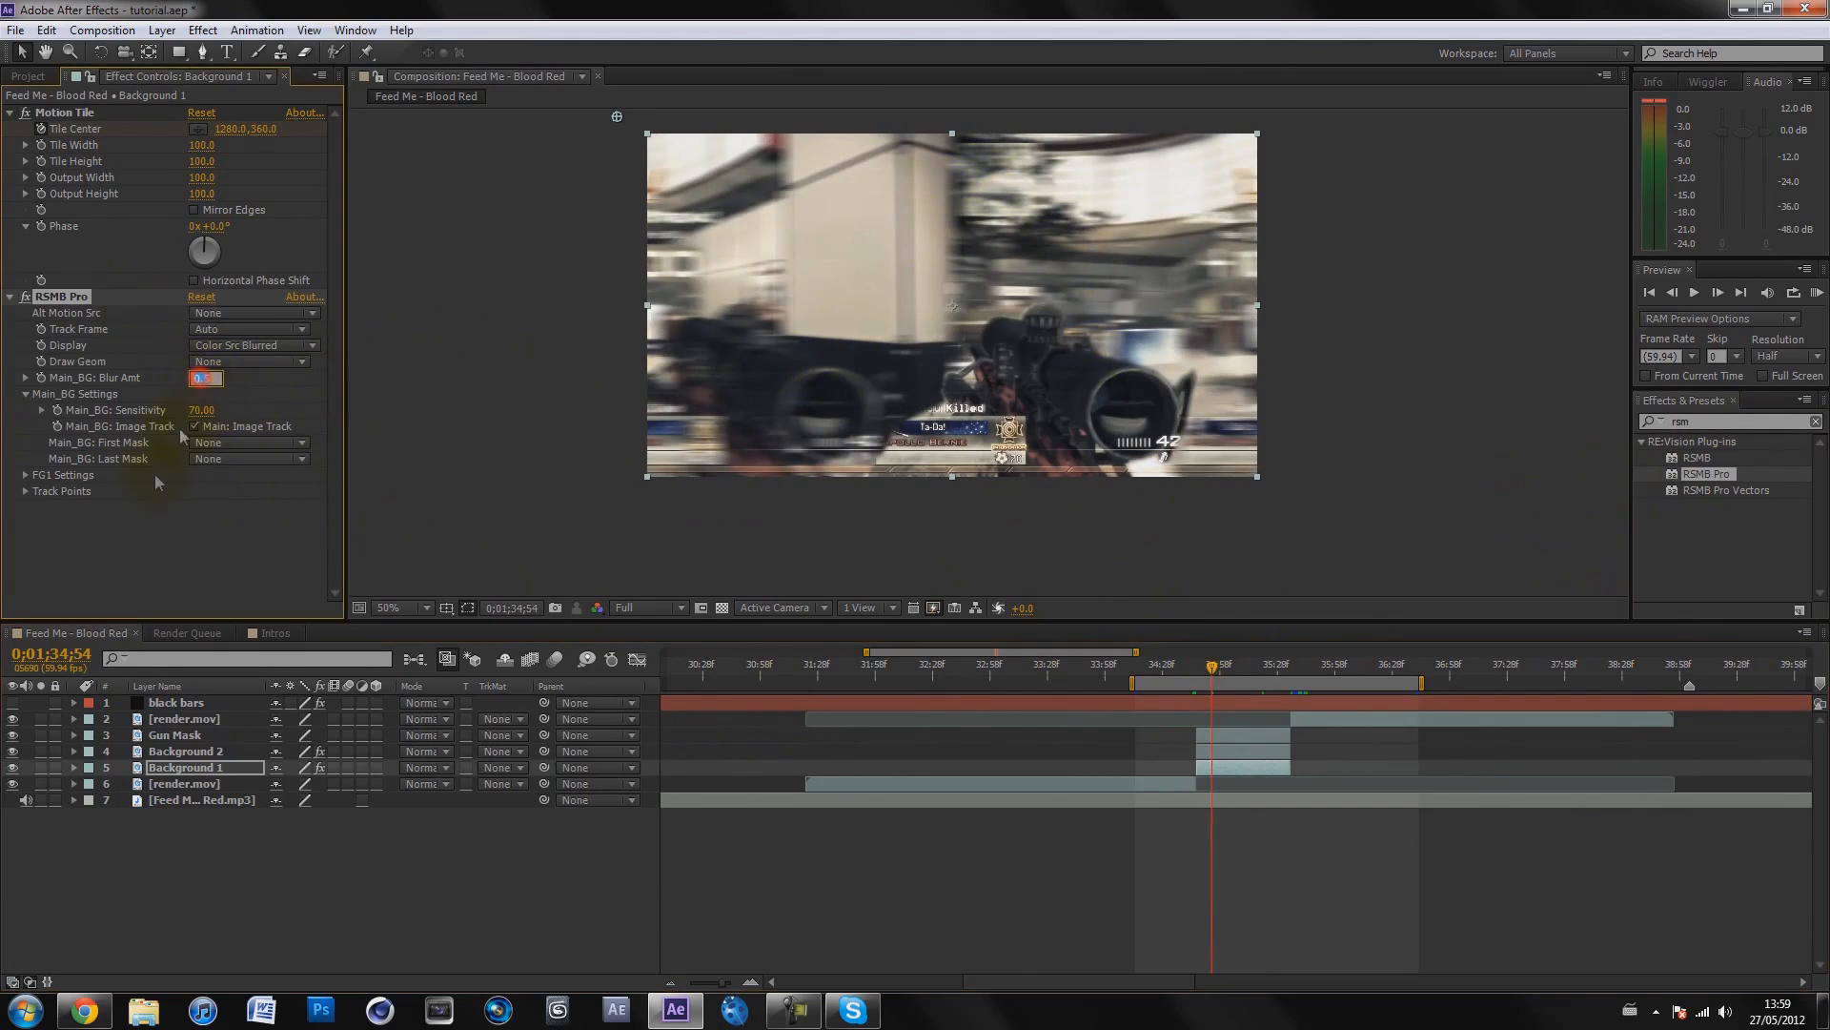
type("0.8")
key("Return")
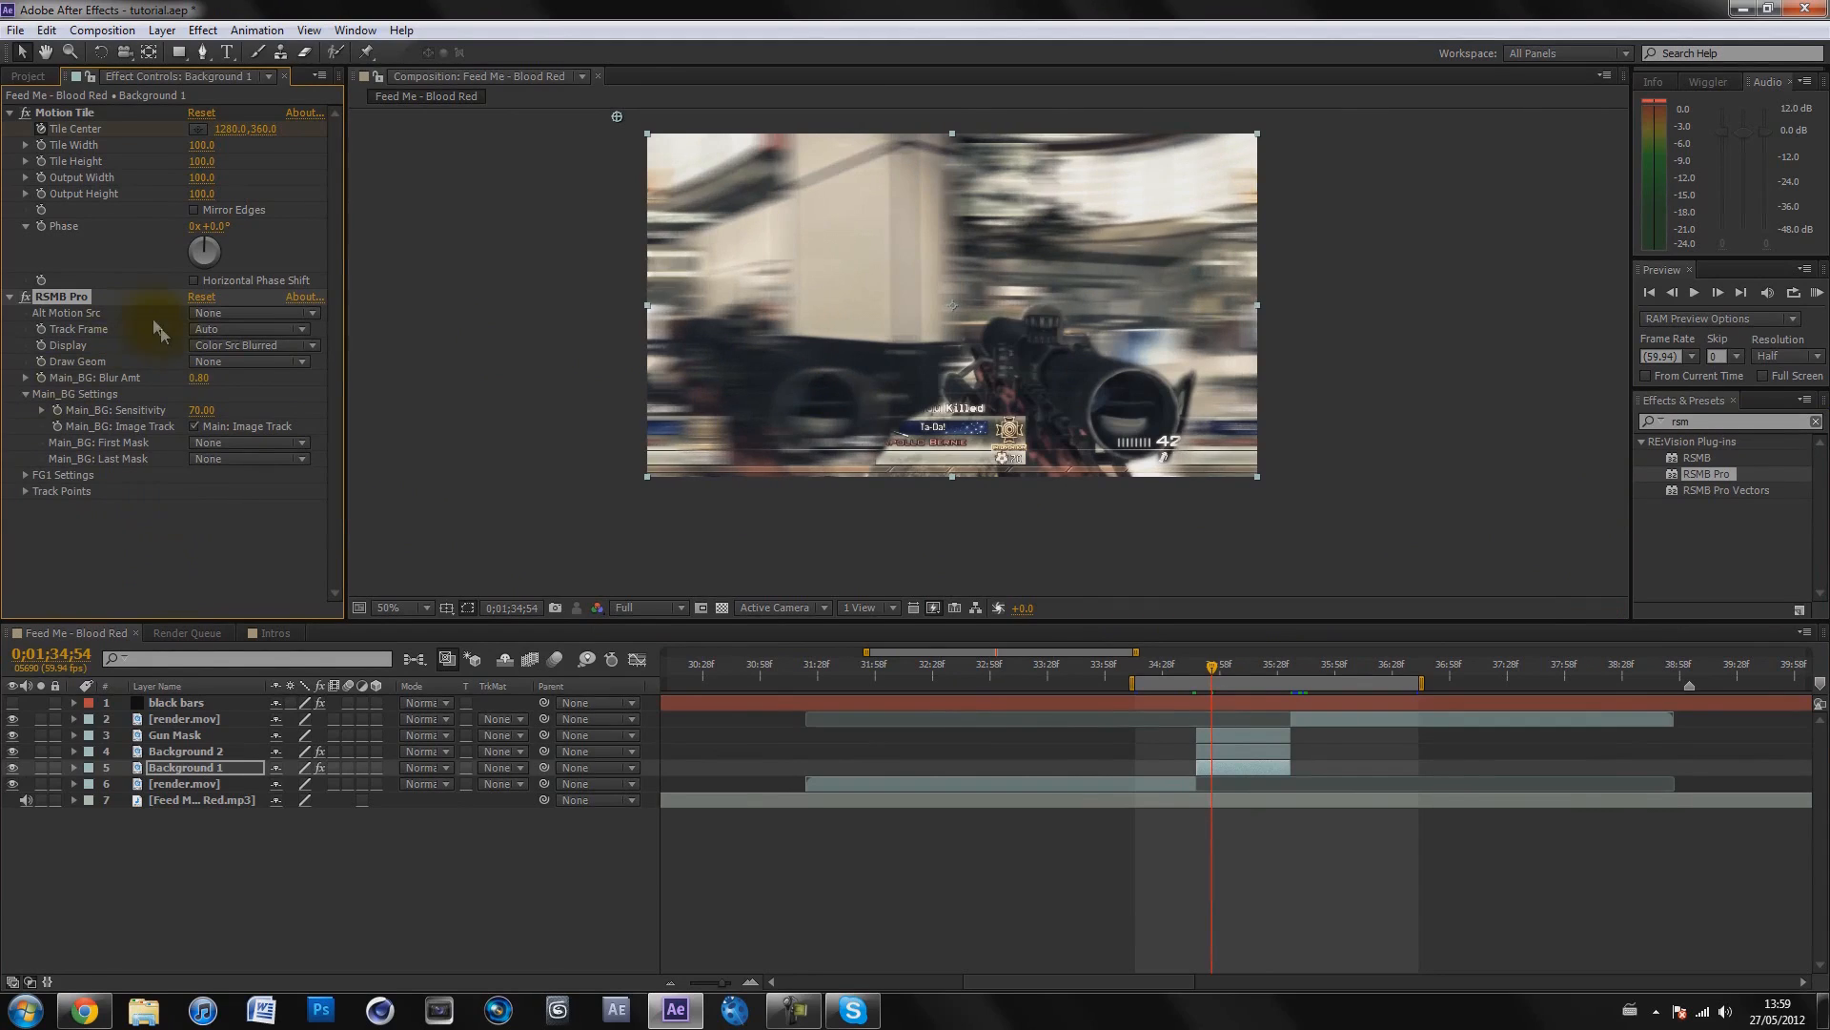
left_click(201, 411)
type("90")
key("Return")
left_click_drag(1212, 670, 1279, 671)
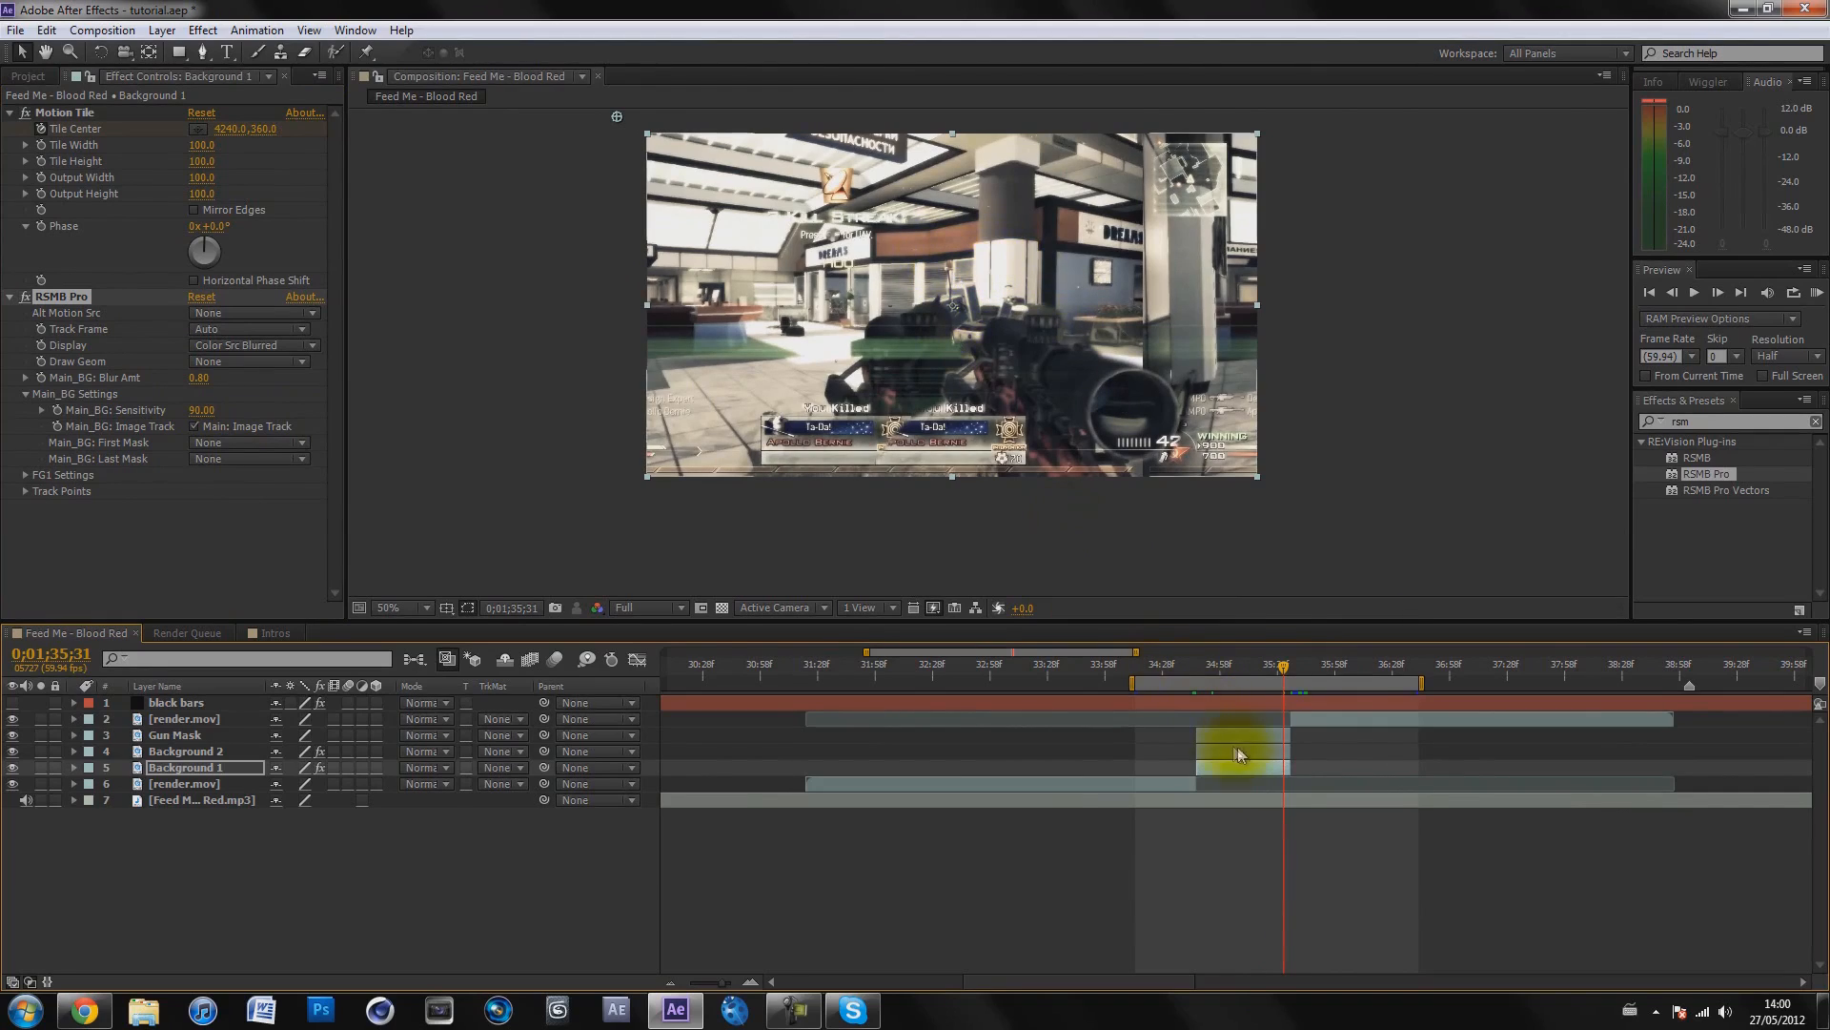
Copy the RSMB Pro effect from Background 1 and paste it onto the Background 2 layer
left_click(63, 301)
left_click(73, 301)
key("ctrl+c")
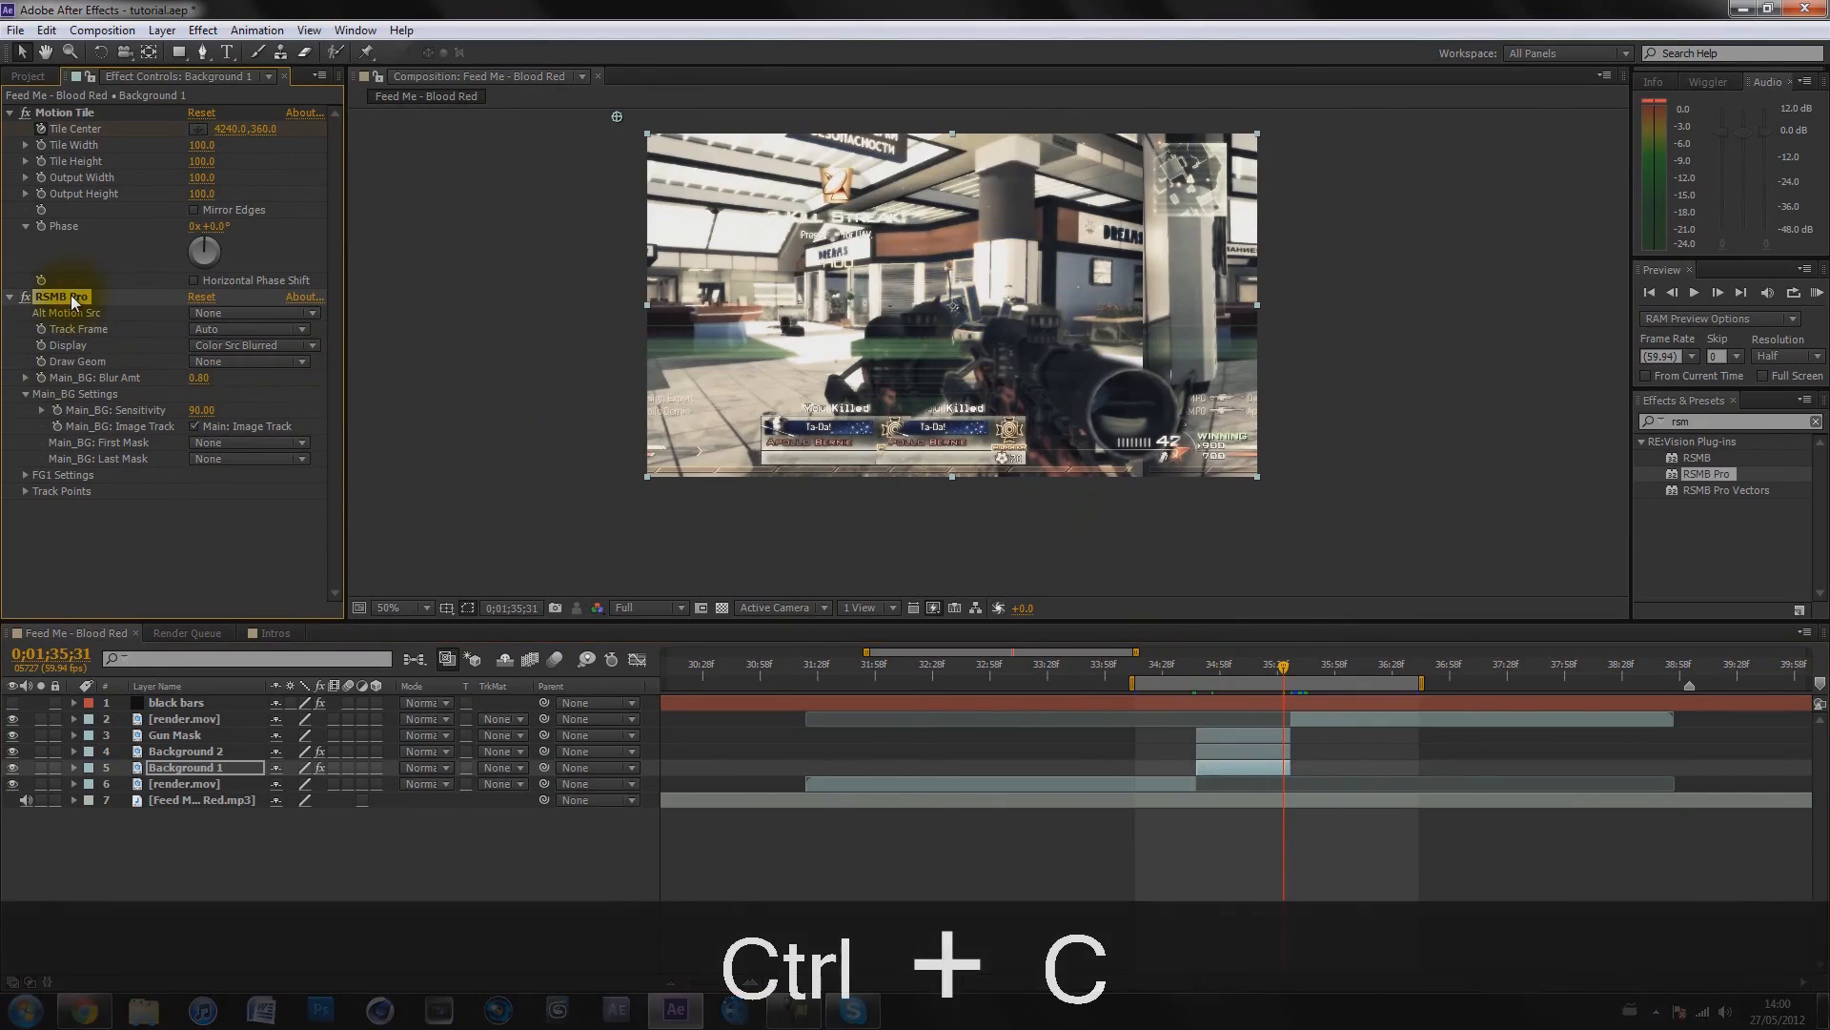
left_click(1254, 749)
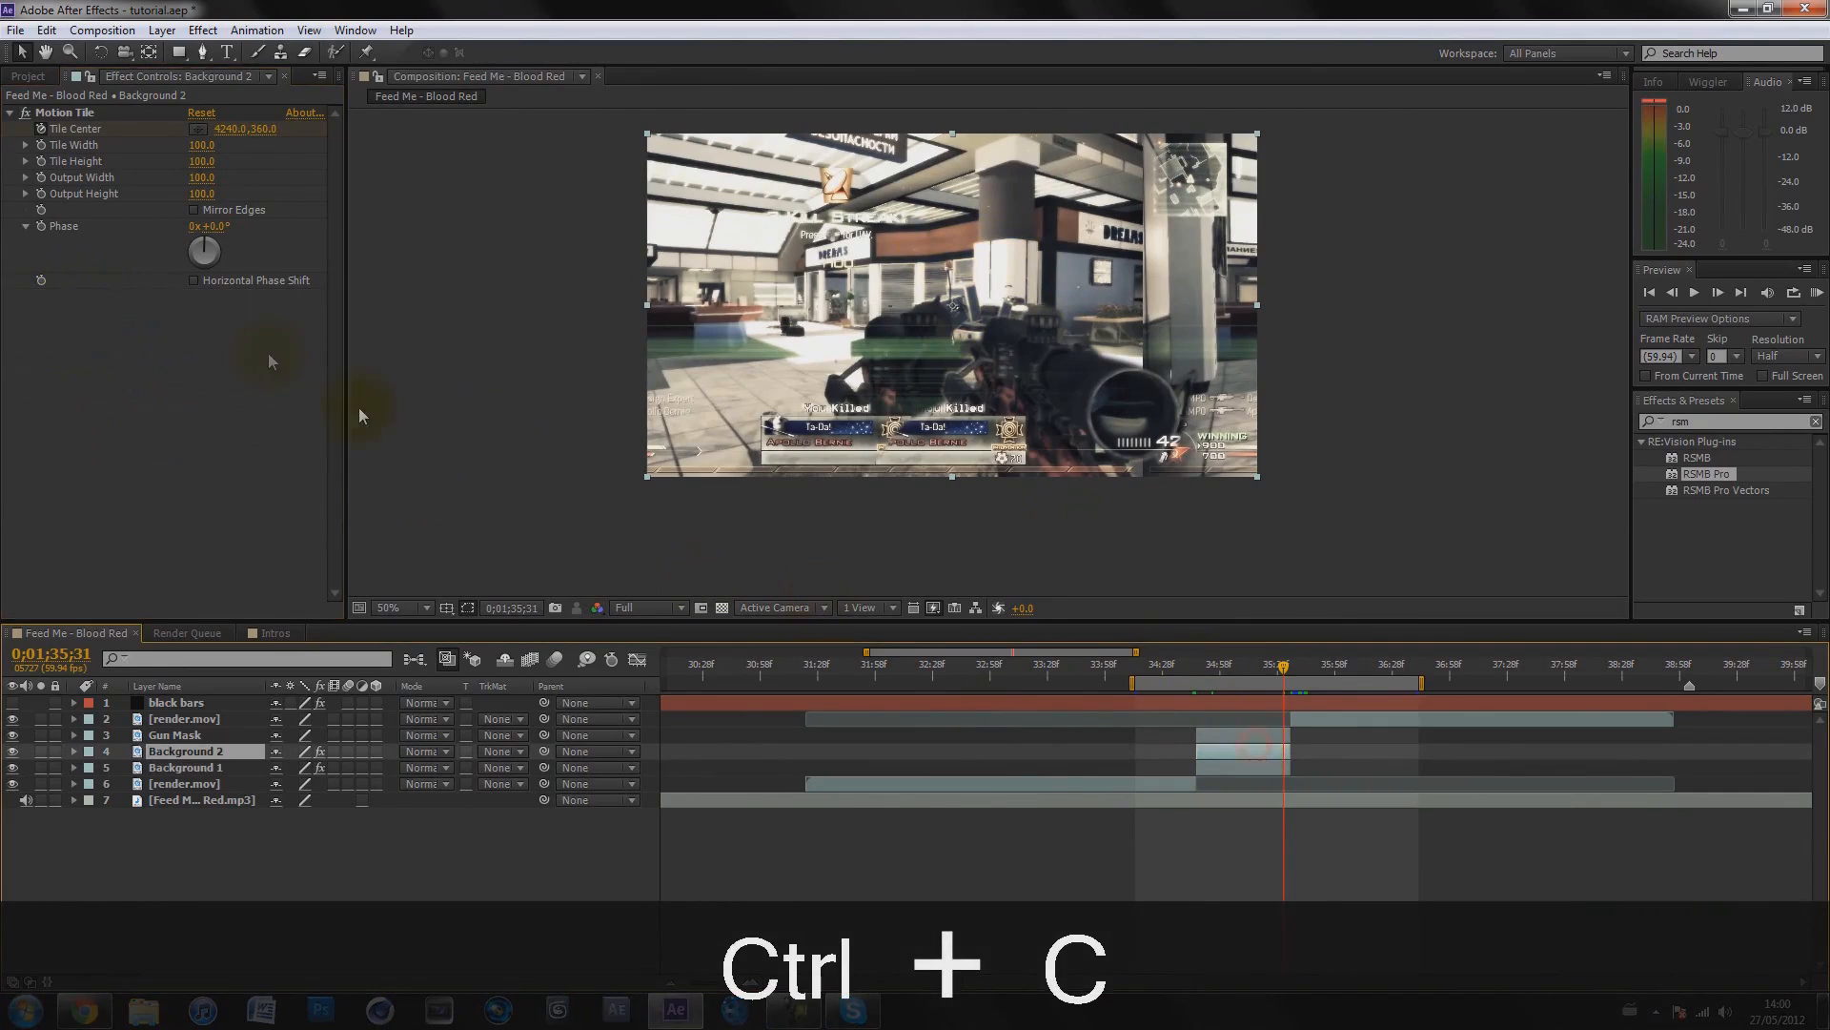
left_click(145, 378)
key("ctrl+v")
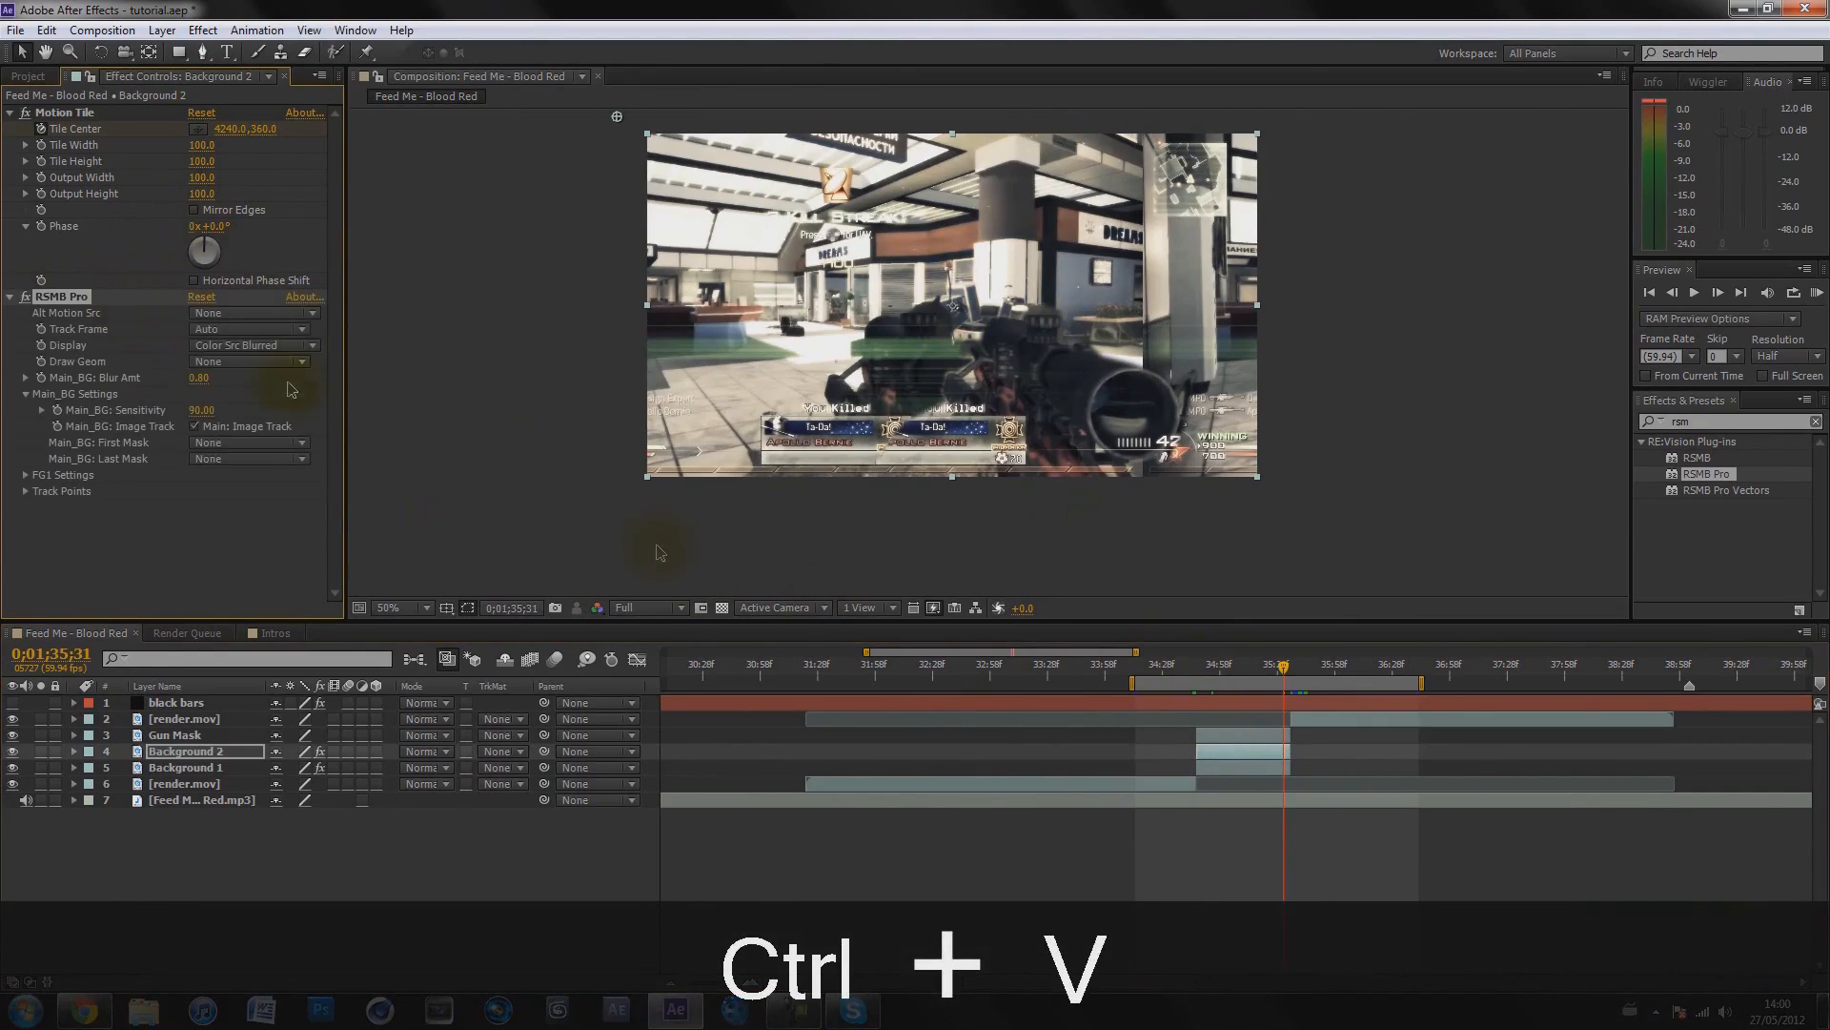
Scrub to 0;01;35;32, run a RAM preview of the blurred transition and deselect all layers
left_click_drag(1250, 664, 1286, 659)
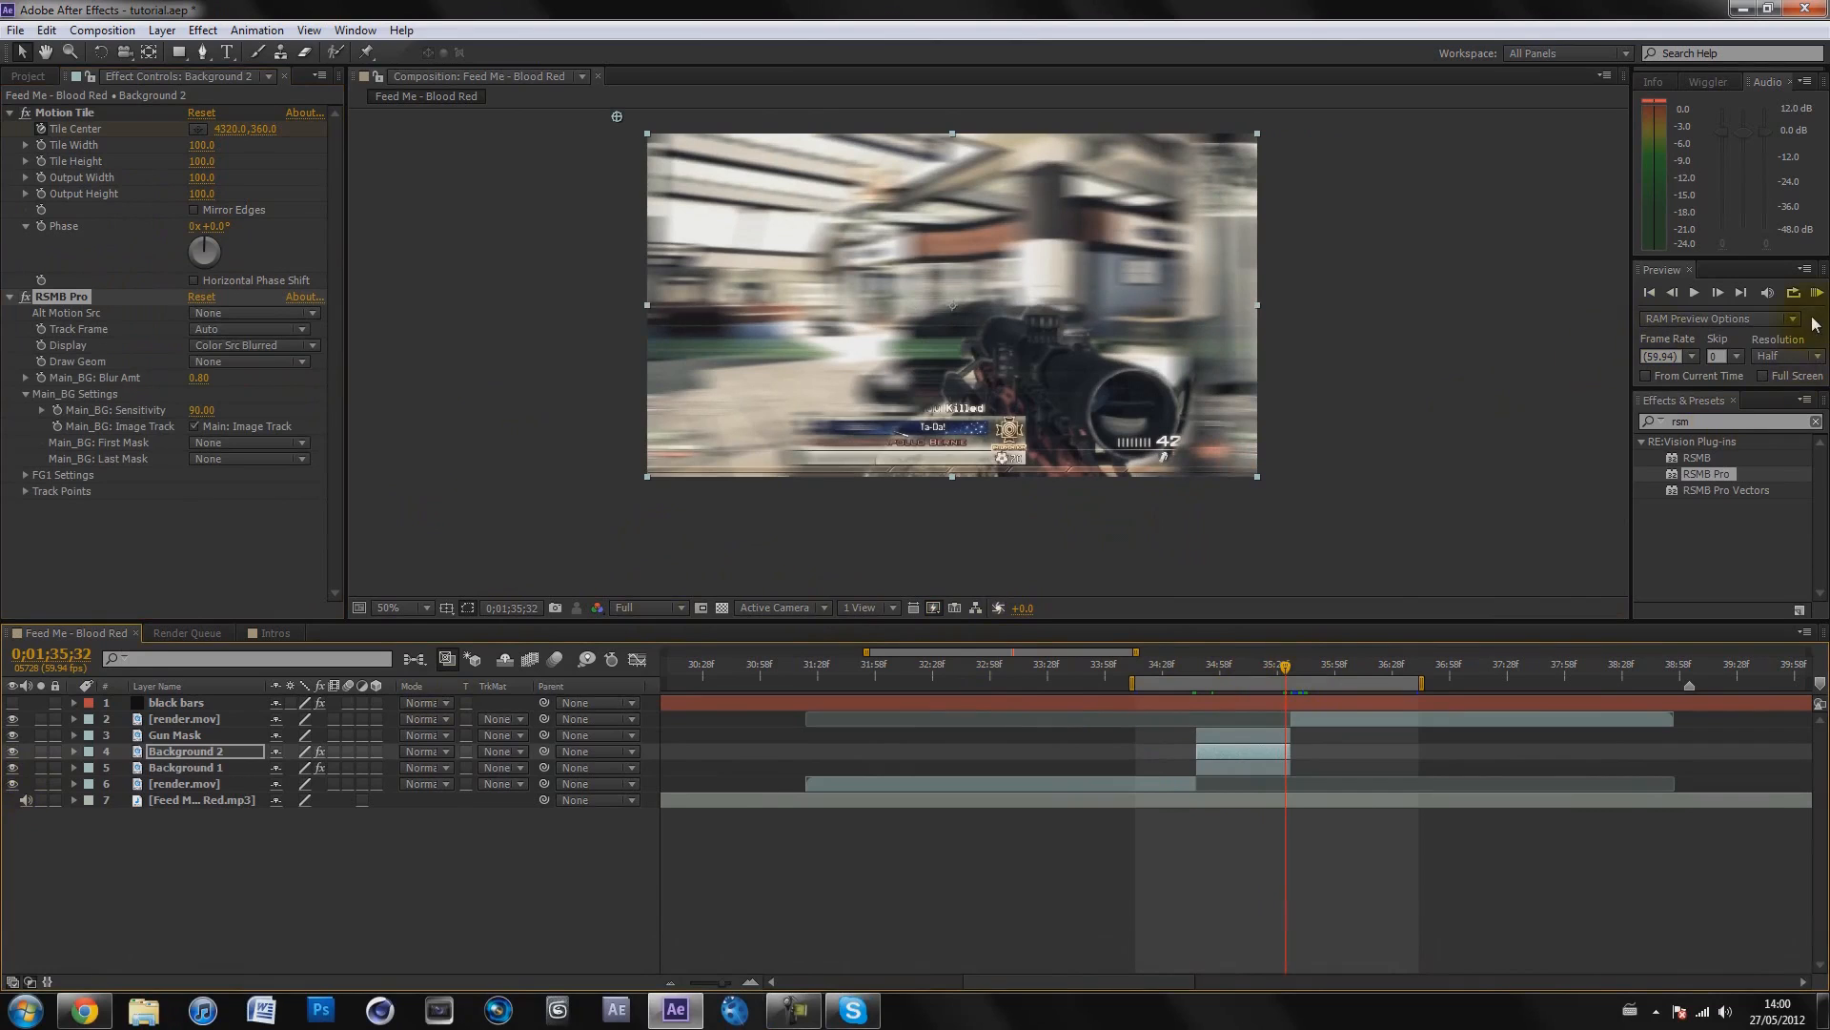
left_click(1816, 296)
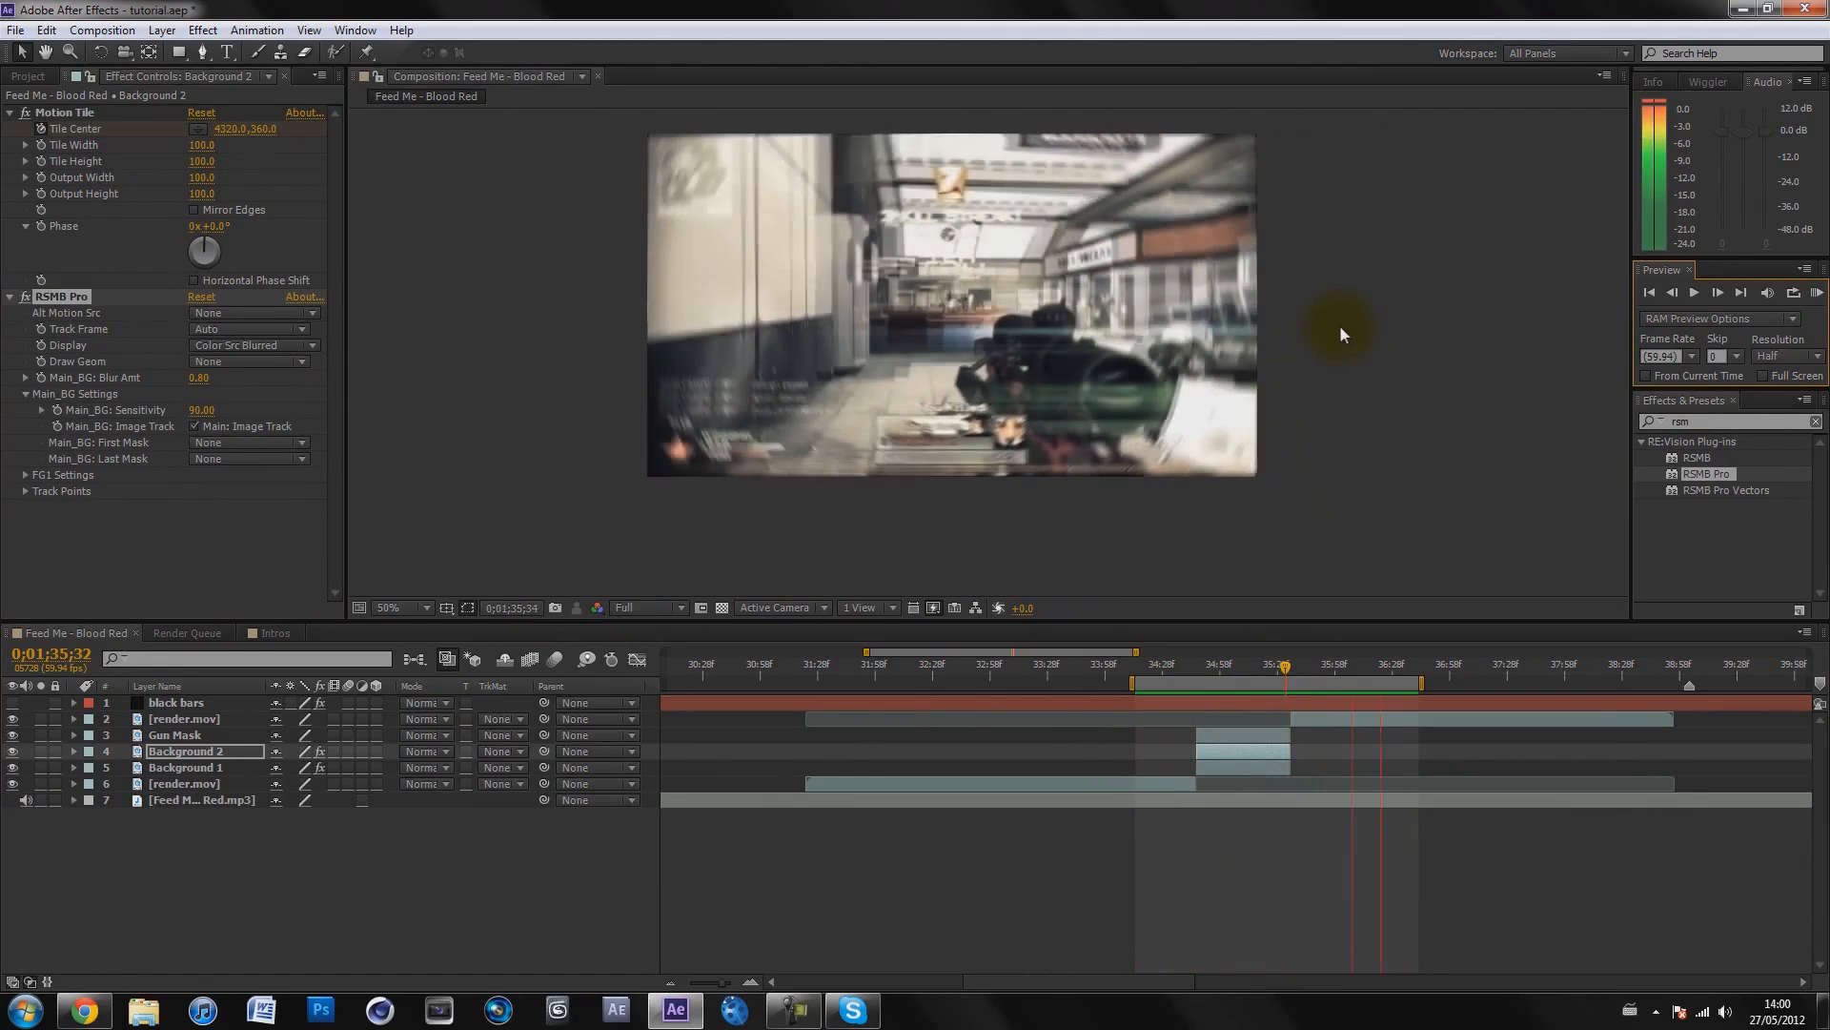
key("space")
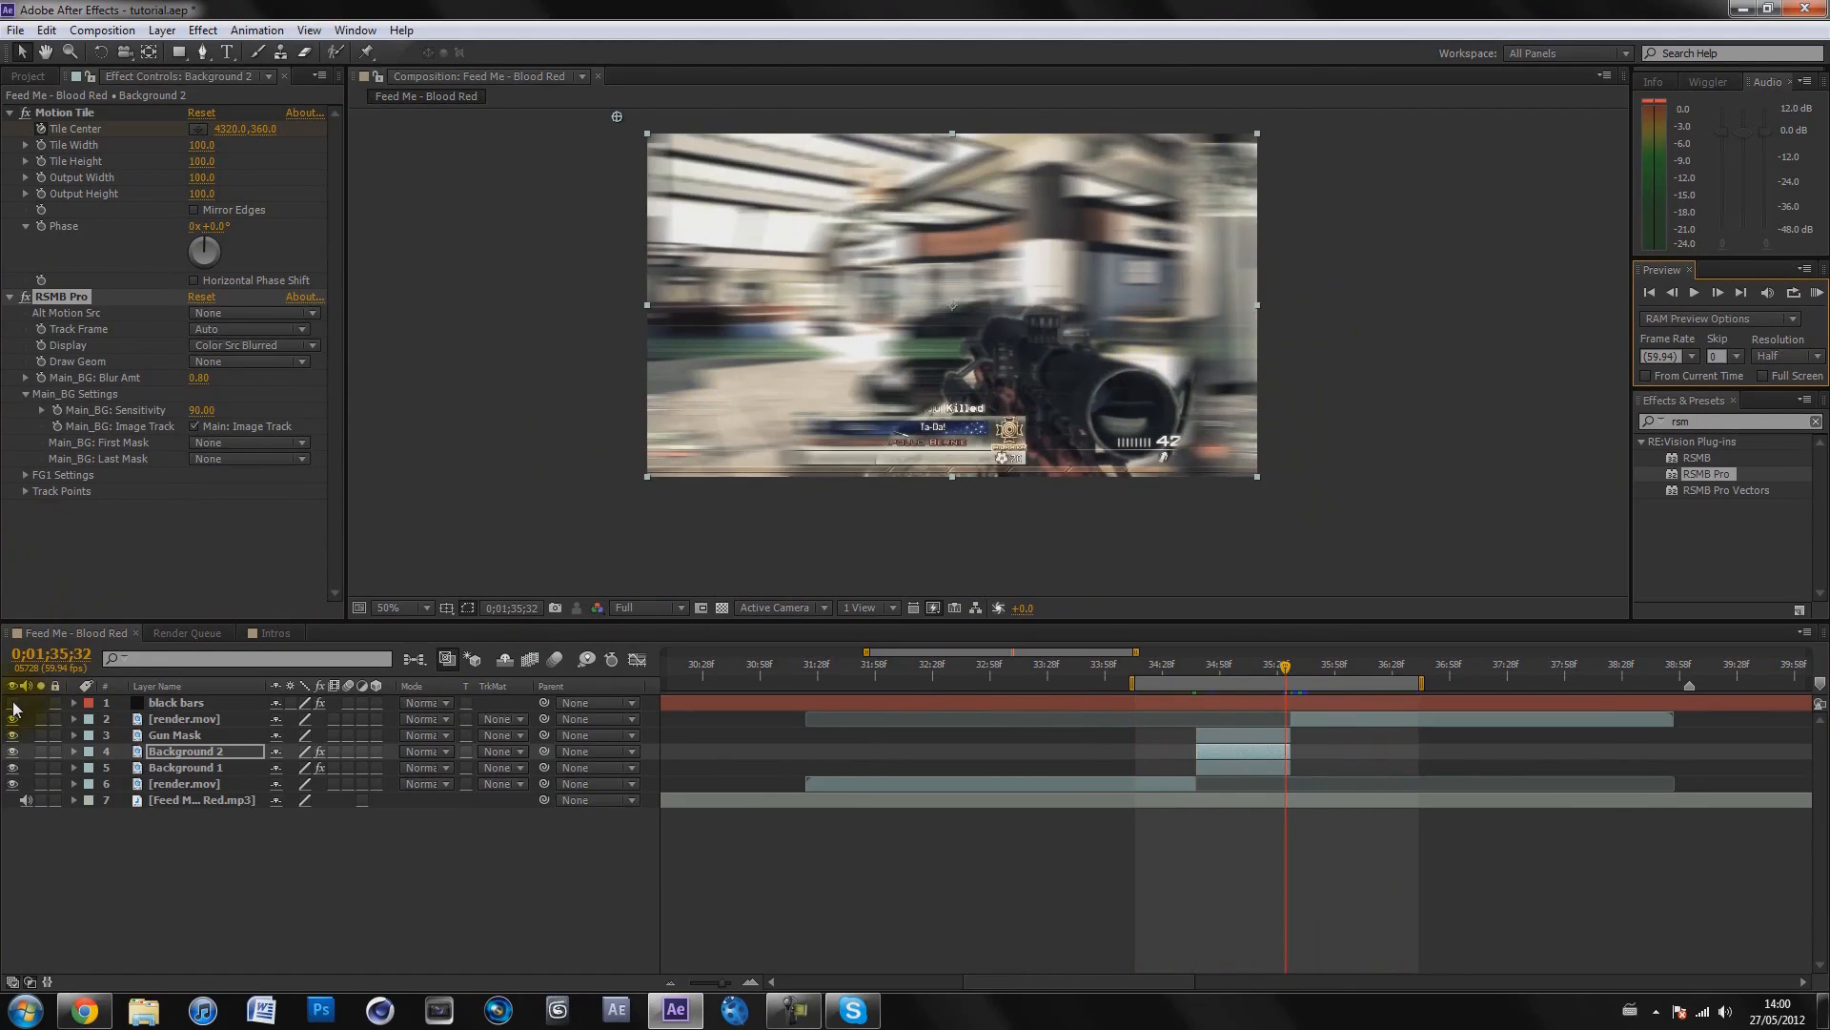
left_click(1399, 419)
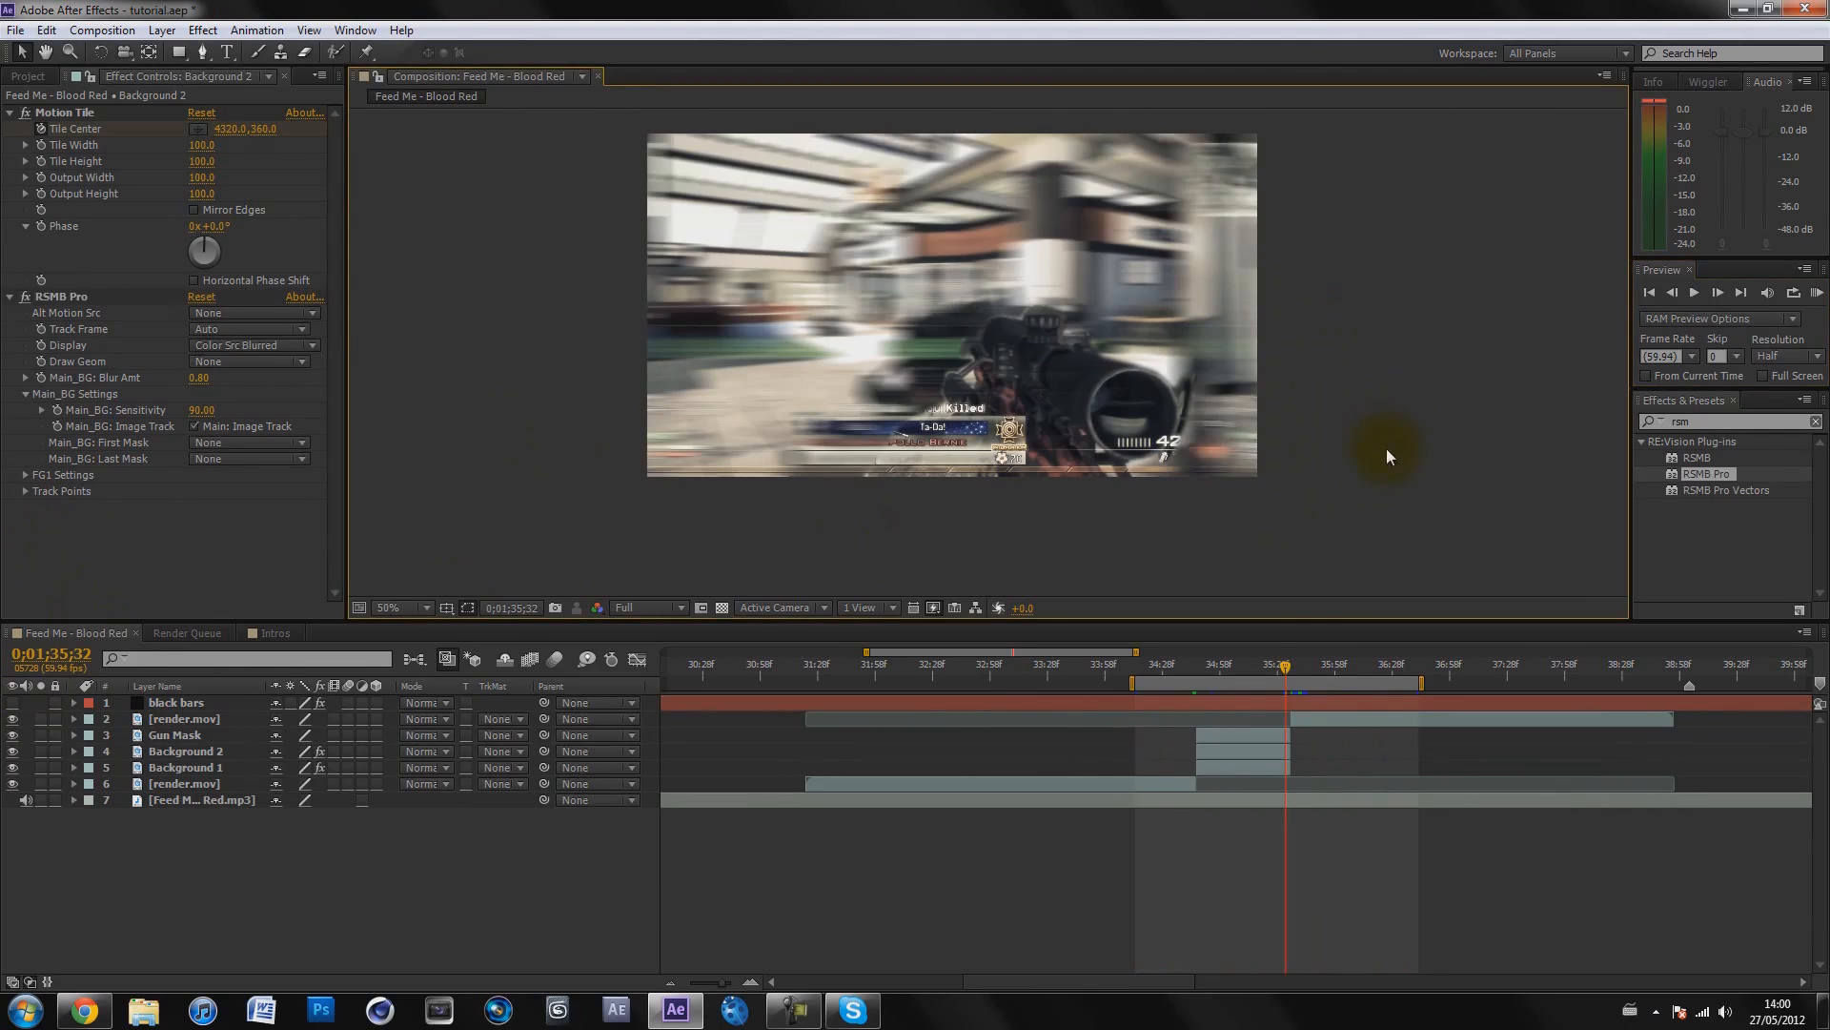
Scrub back to 0;01;35;10 and replay the work area as a RAM preview
left_click(1199, 656)
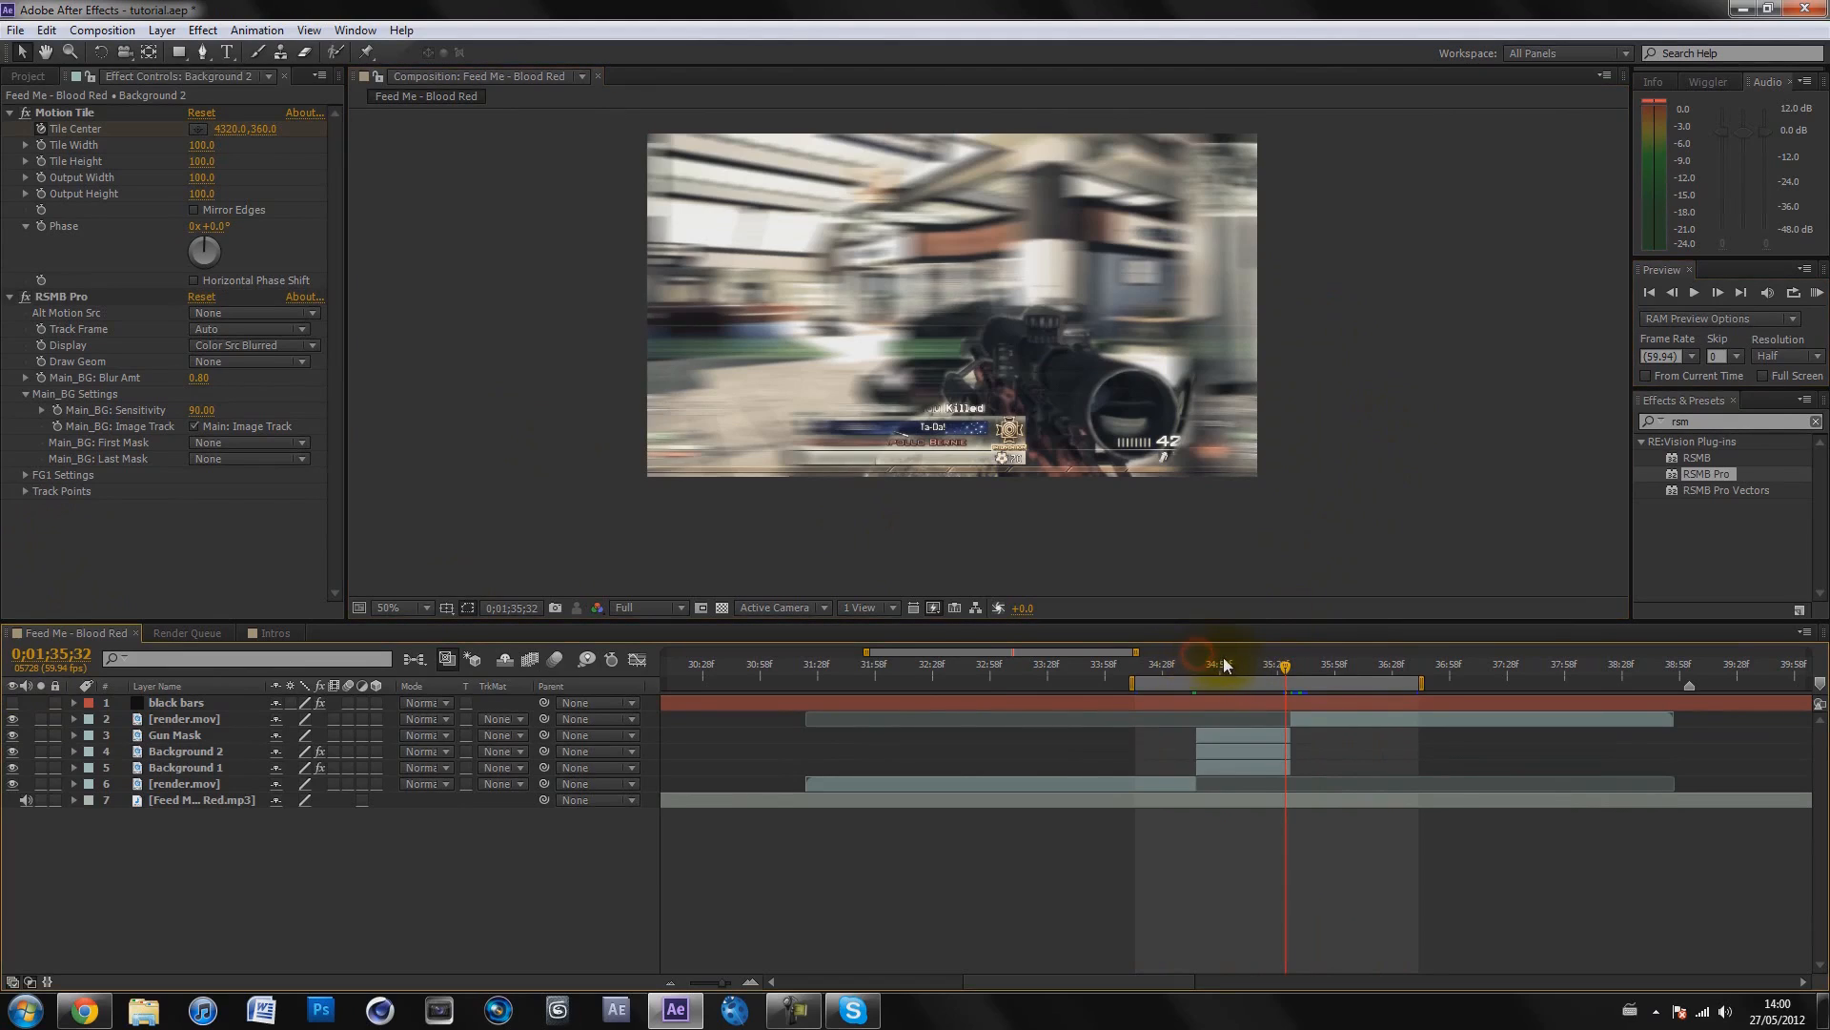
left_click_drag(1263, 664, 1242, 661)
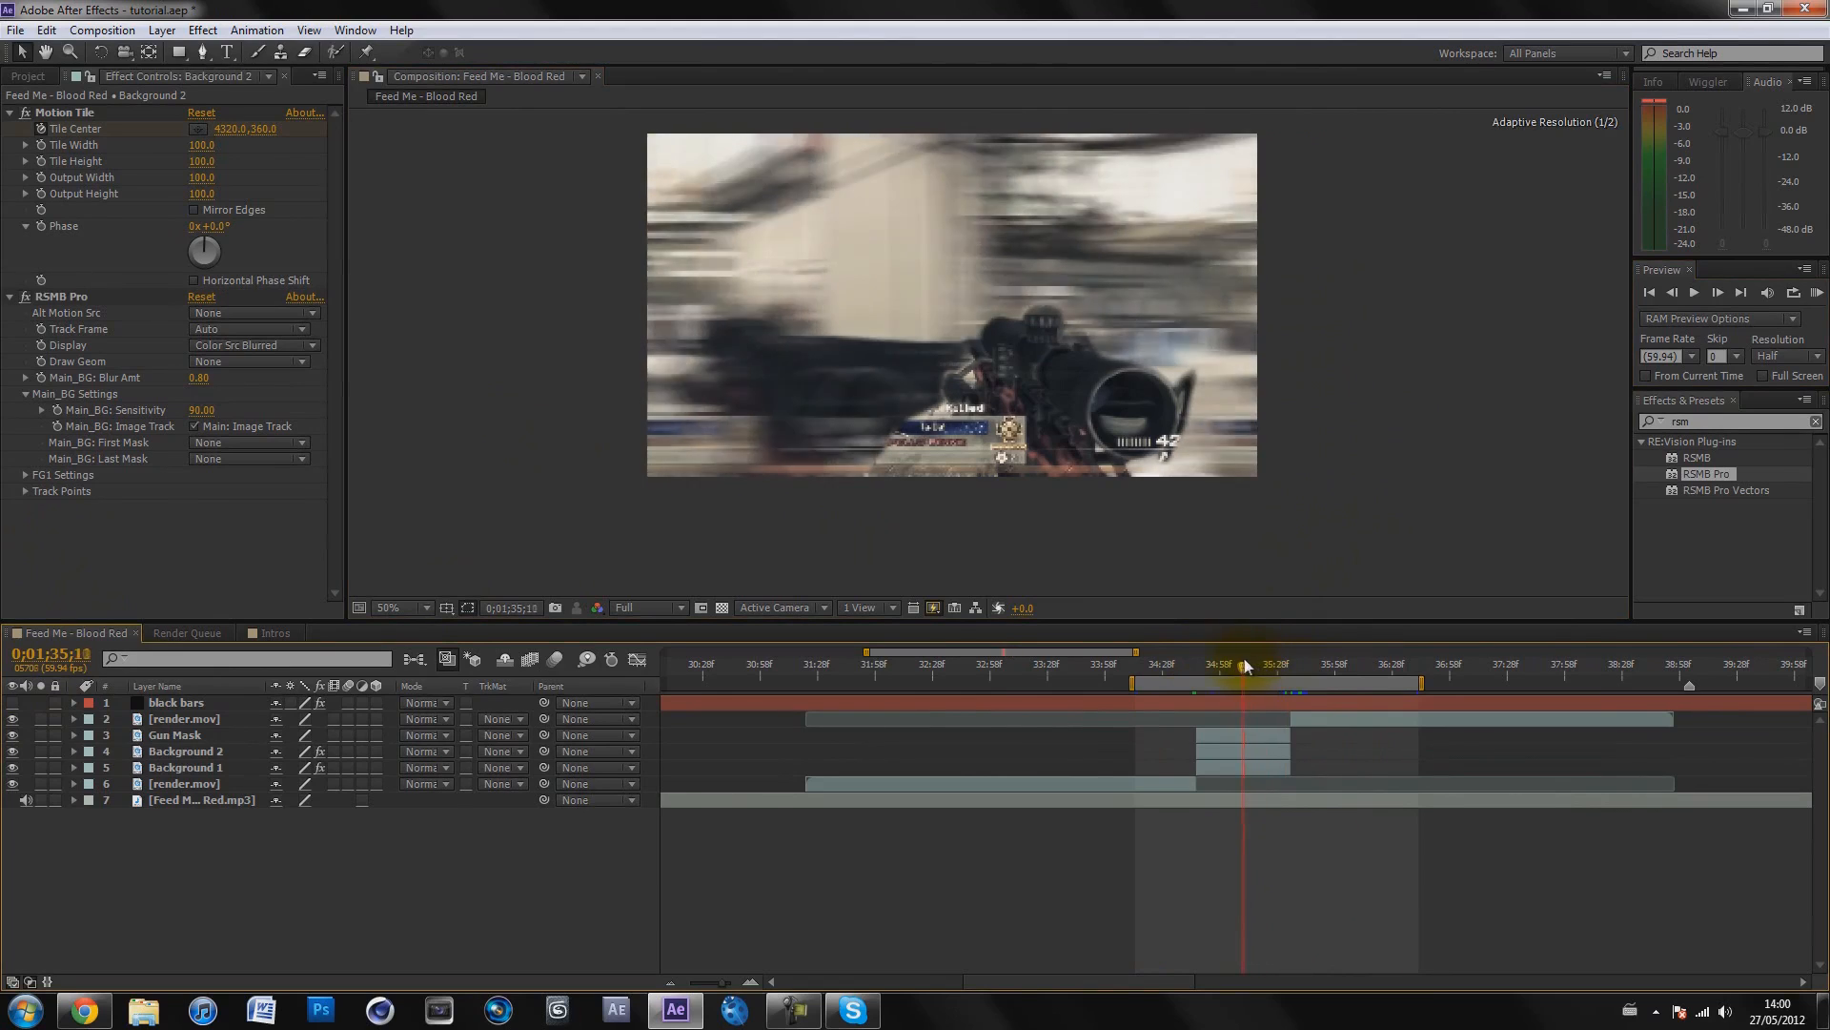
left_click(1818, 295)
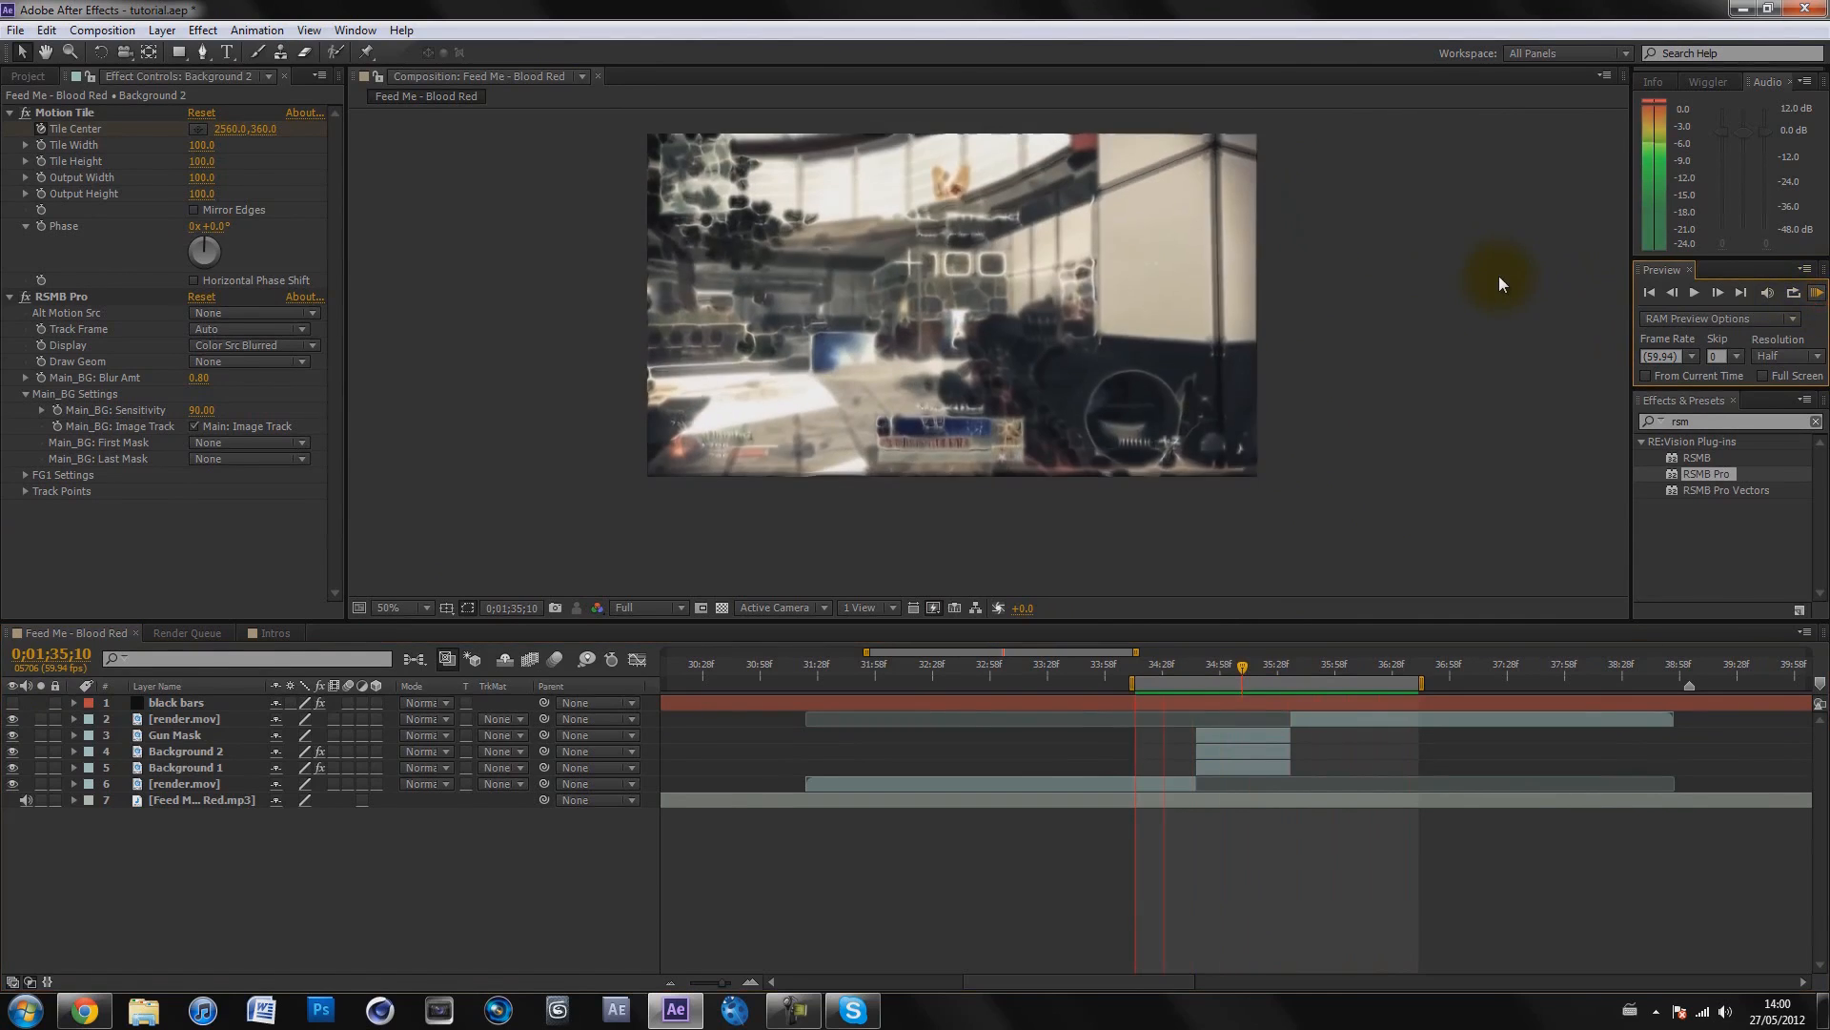
left_click(1499, 277)
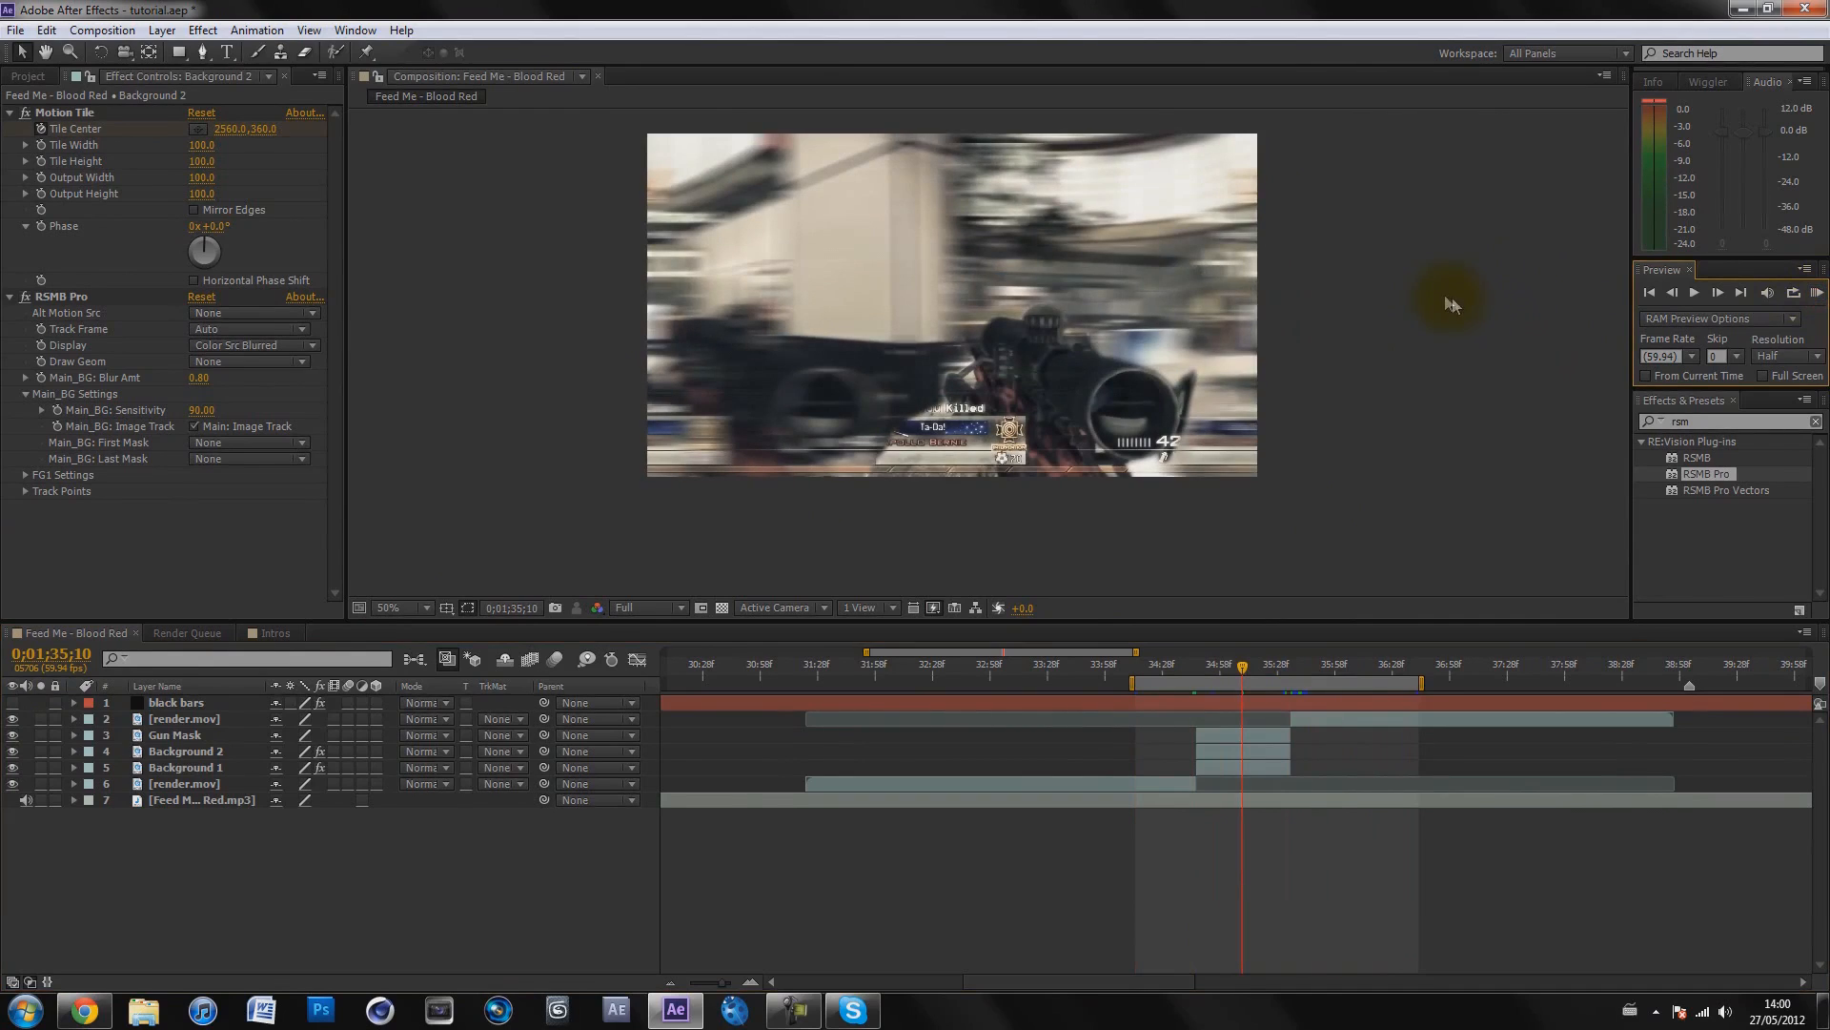
Scrub through the finished gun transition, stop at 0;01;35;16 and minimize the program to the desktop
left_click_drag(1198, 669, 1314, 677)
left_click(987, 889)
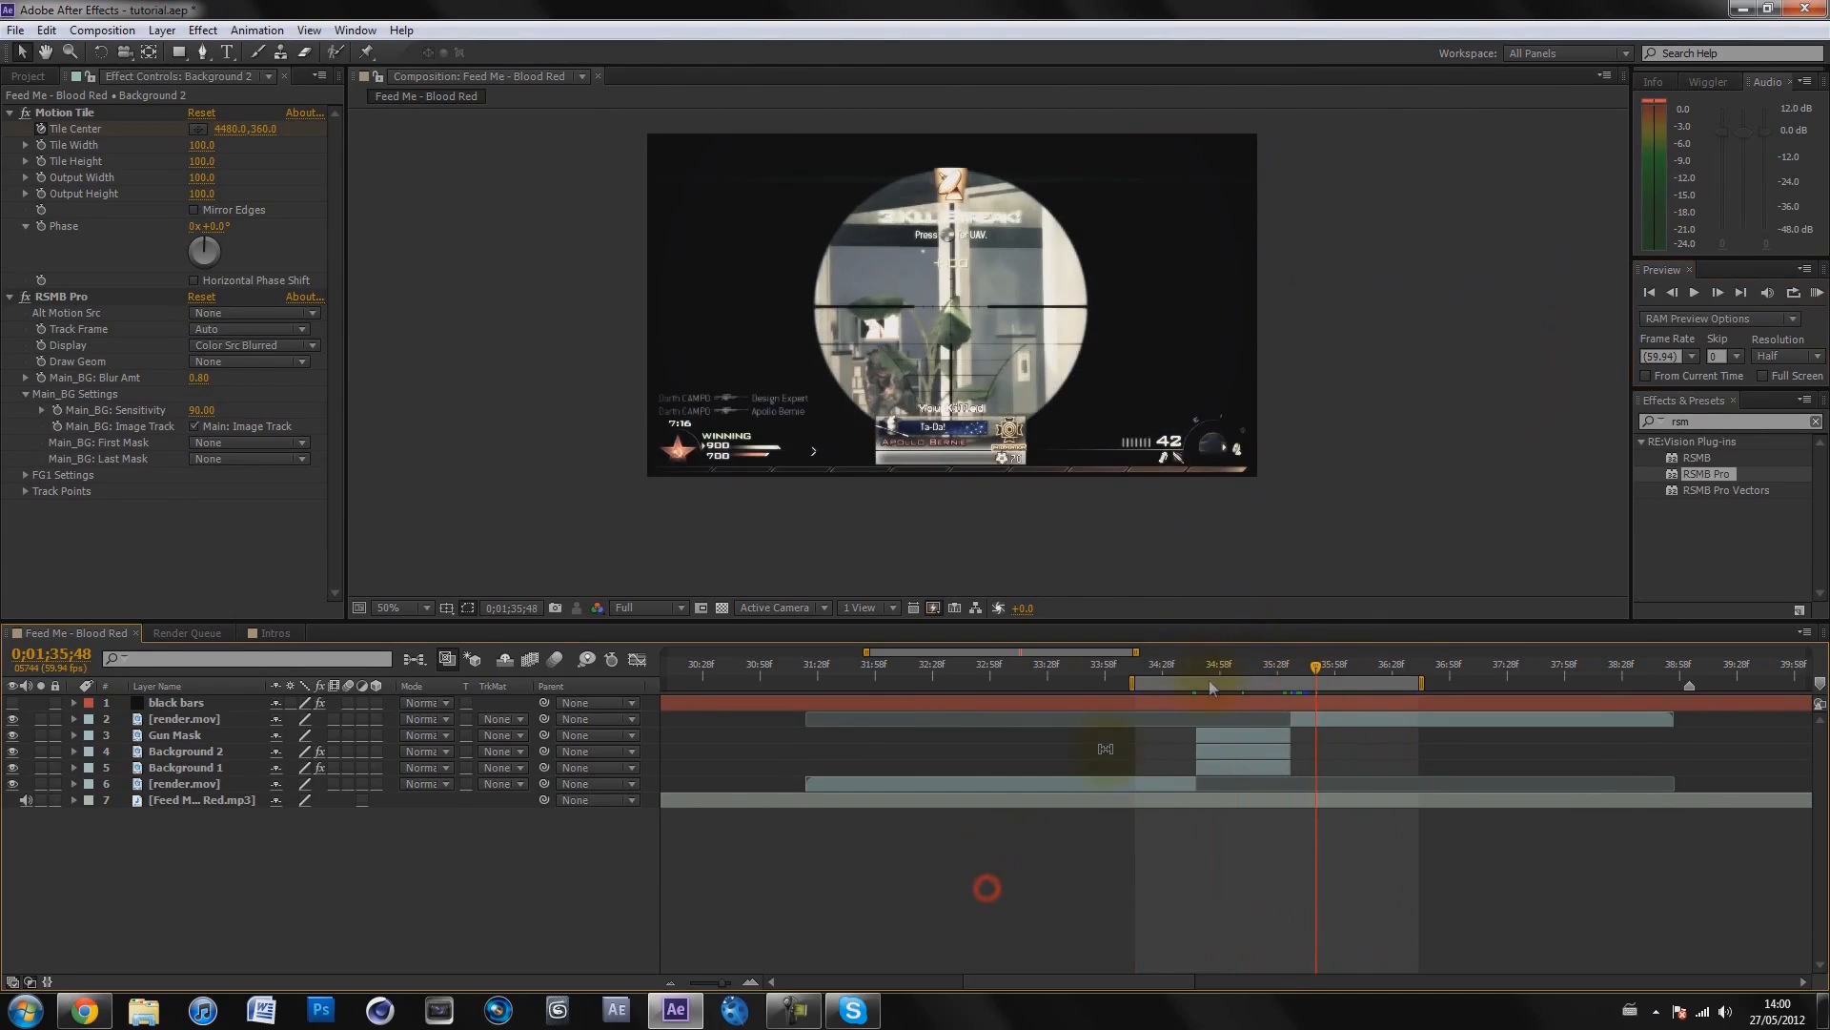
left_click(1265, 667)
left_click_drag(1265, 668, 1254, 668)
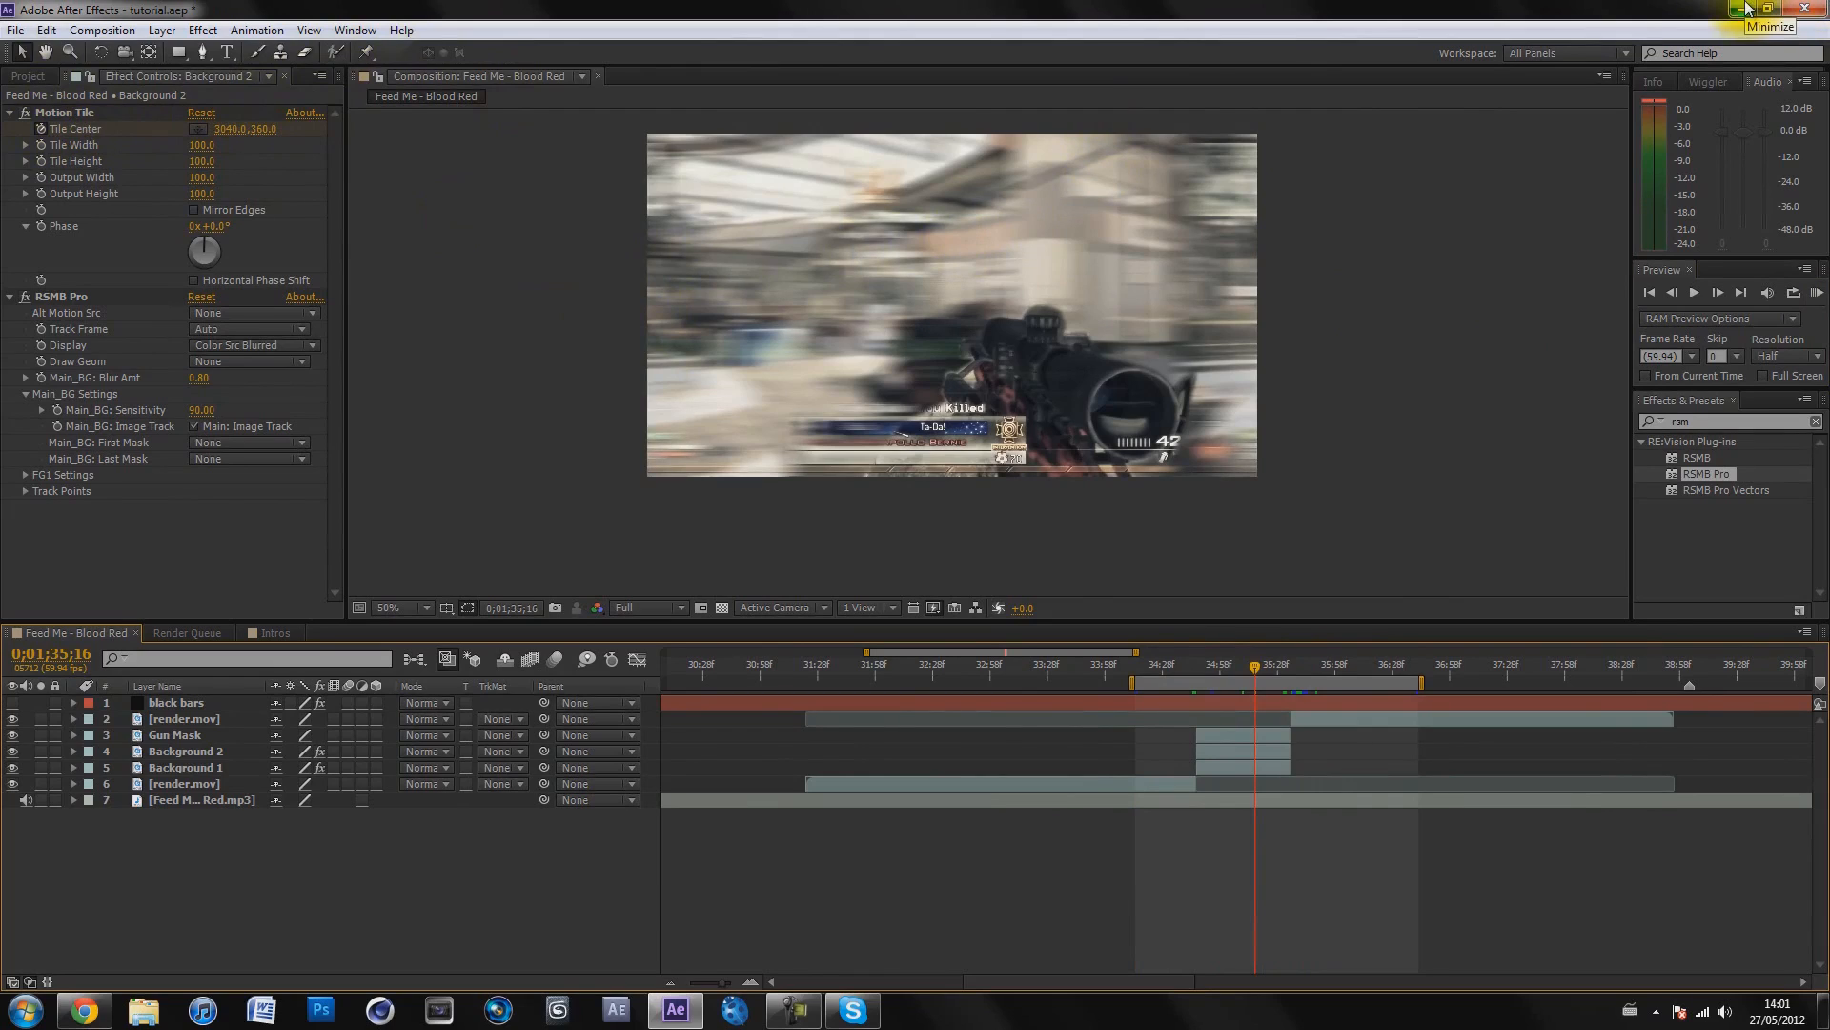
left_click(1746, 9)
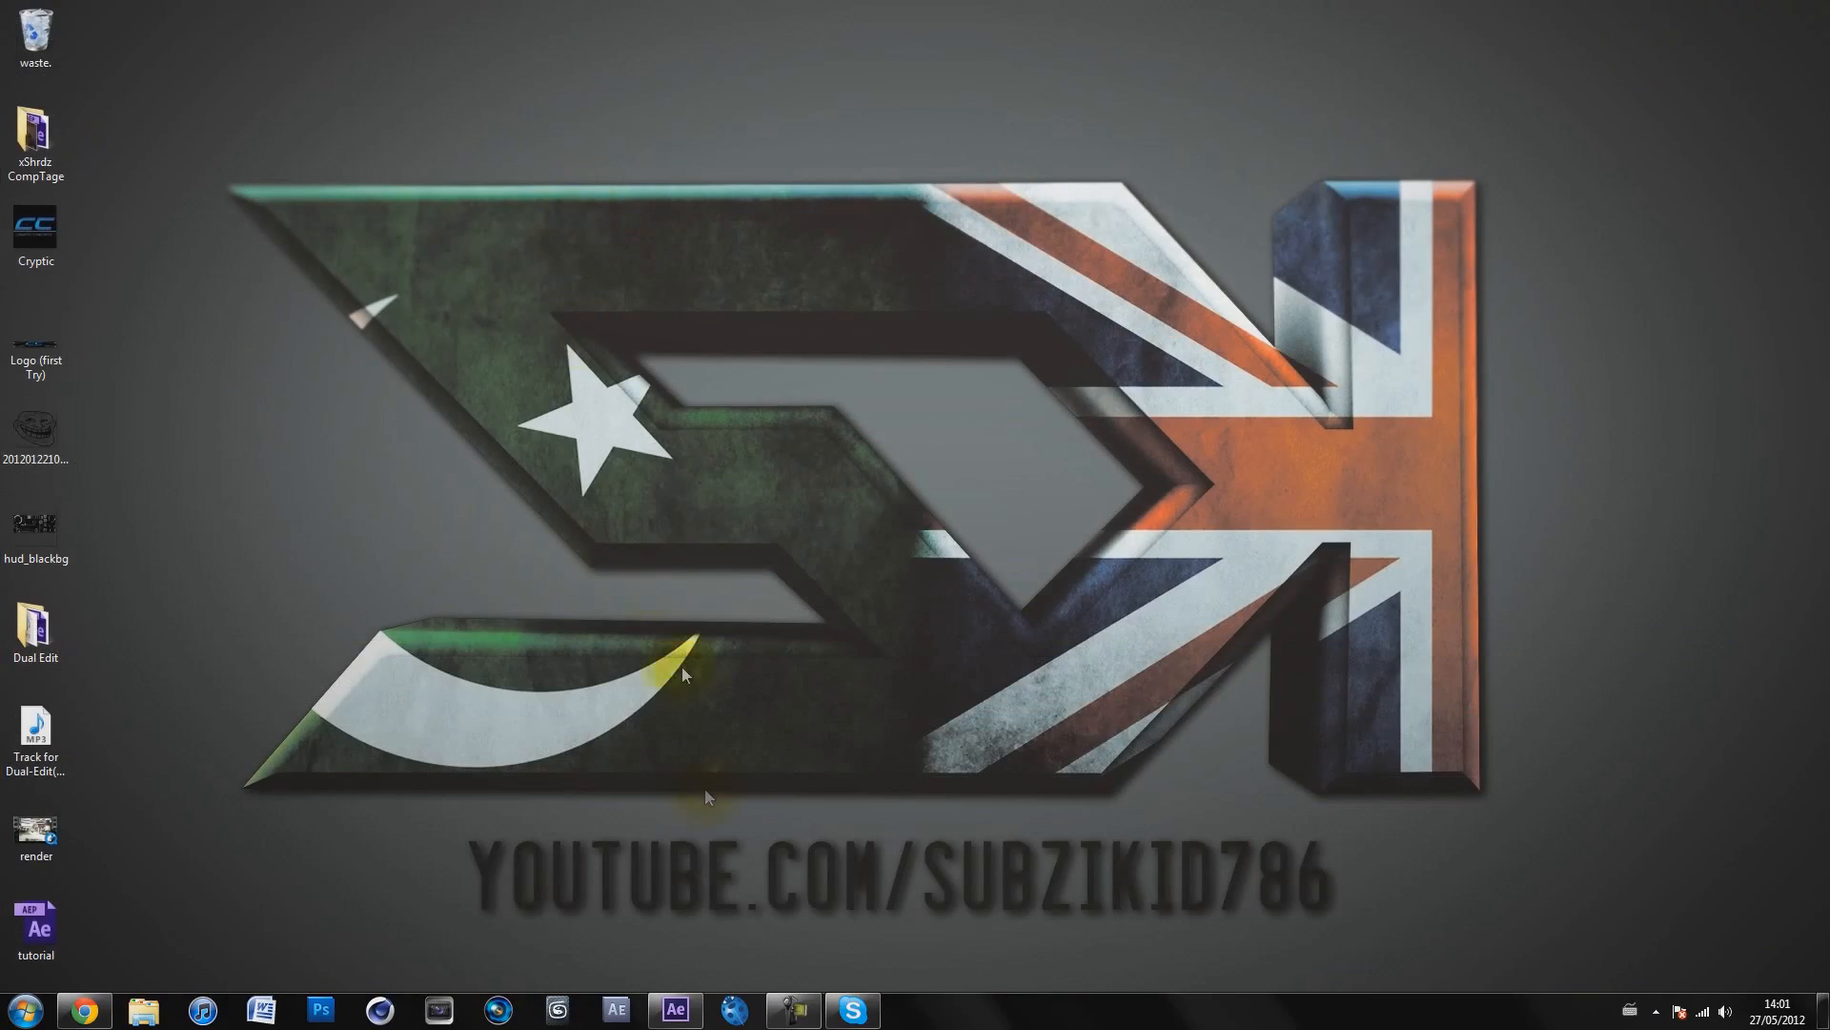
left_click(799, 1016)
left_click(799, 1016)
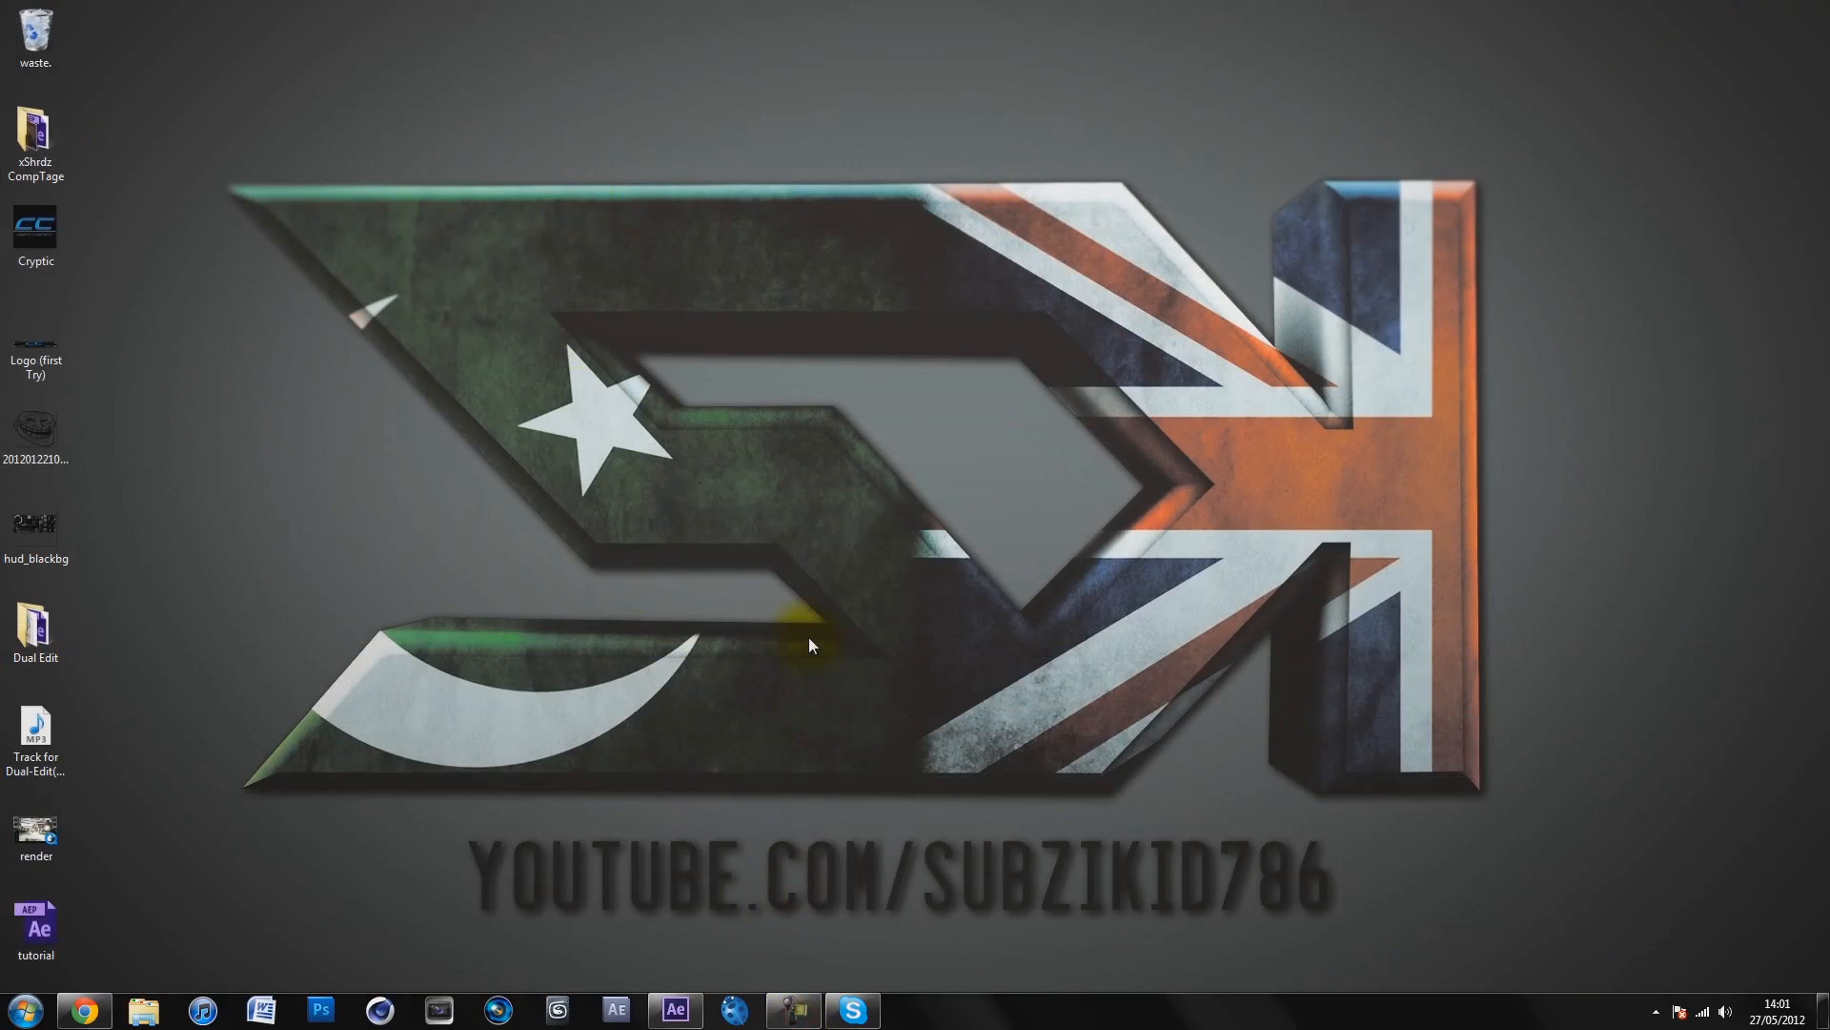